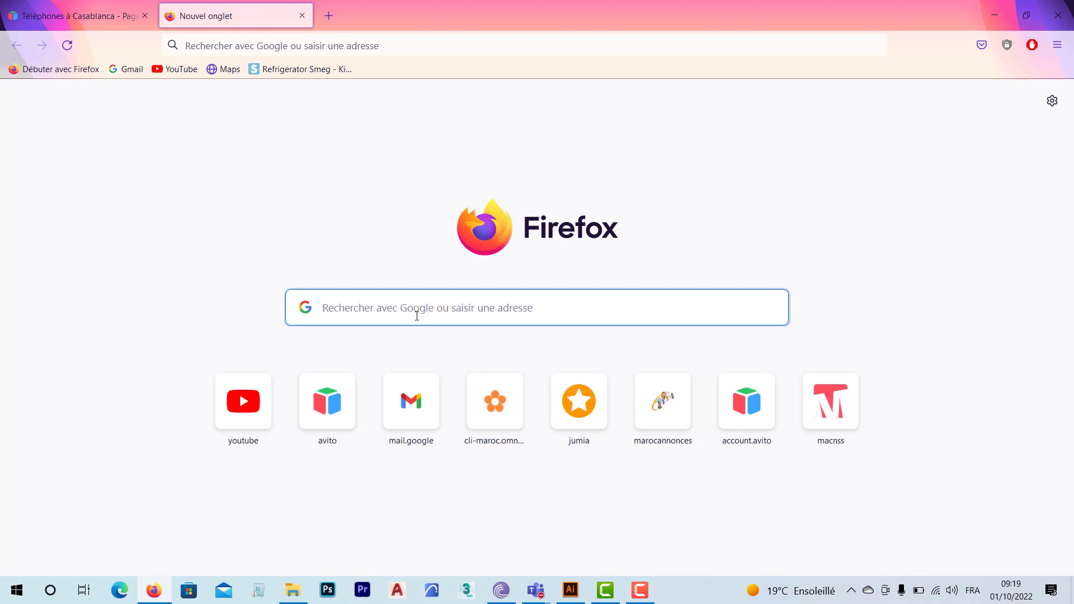
- Search Google Images for "page magazine" and open the Pinterest spread "Épinglé sur Edition - Mise en page"
text(page)
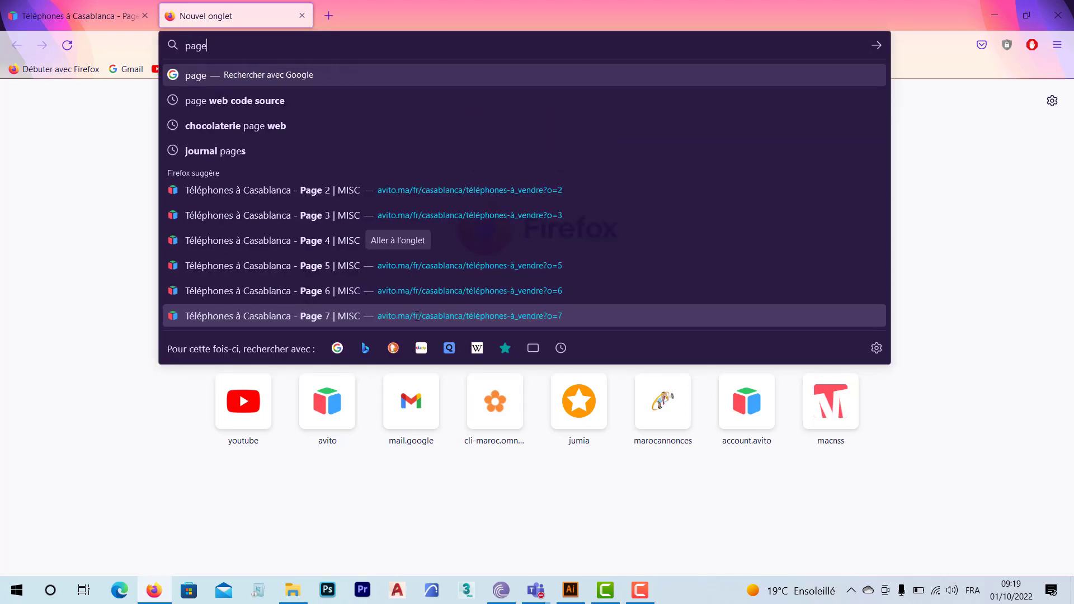
text( m)
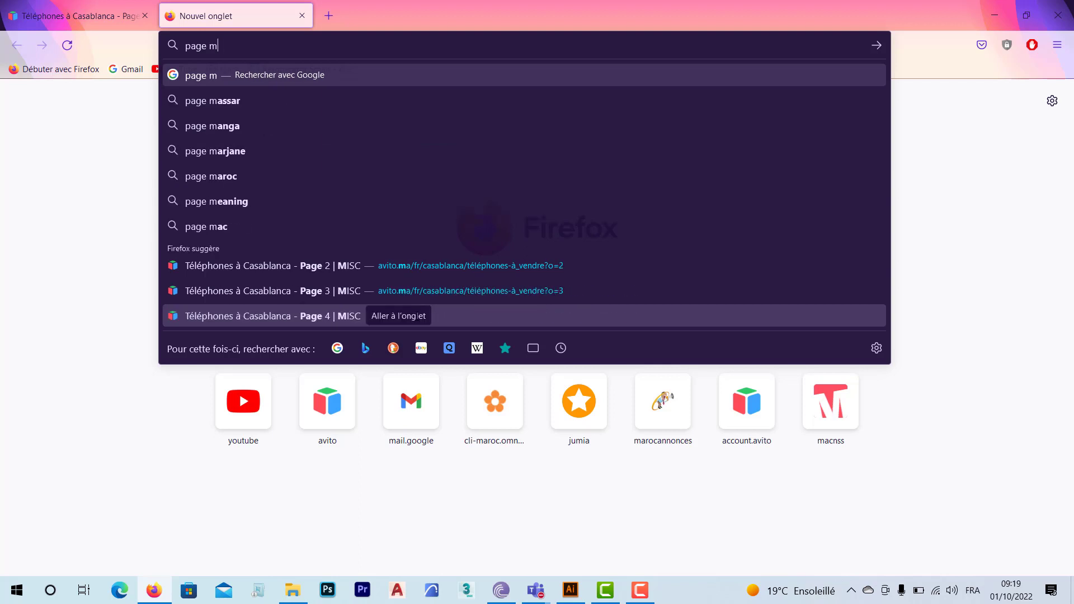
text(agazine)
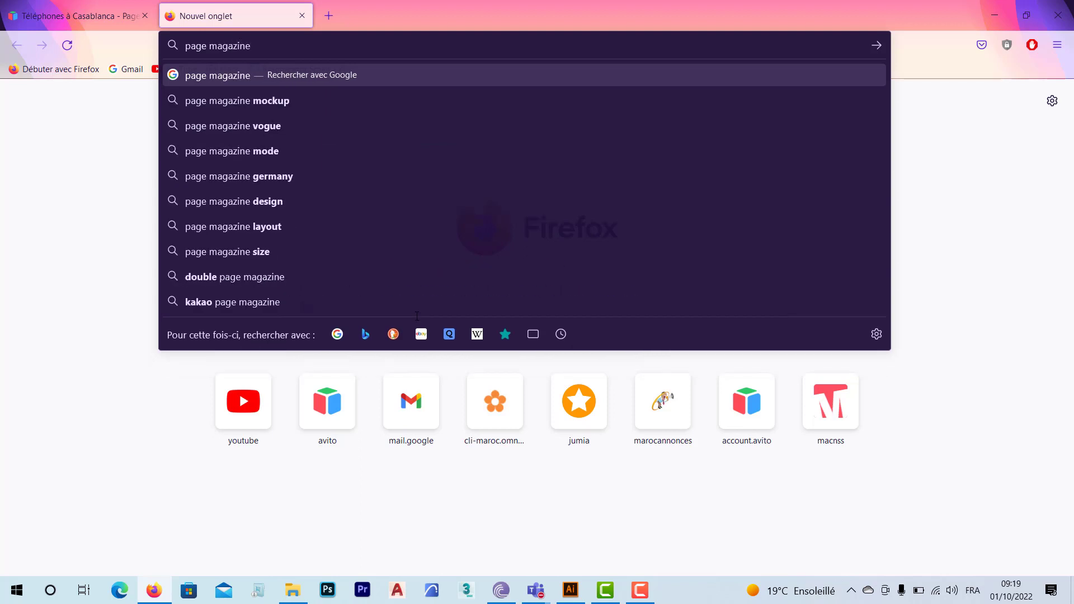
key(Return)
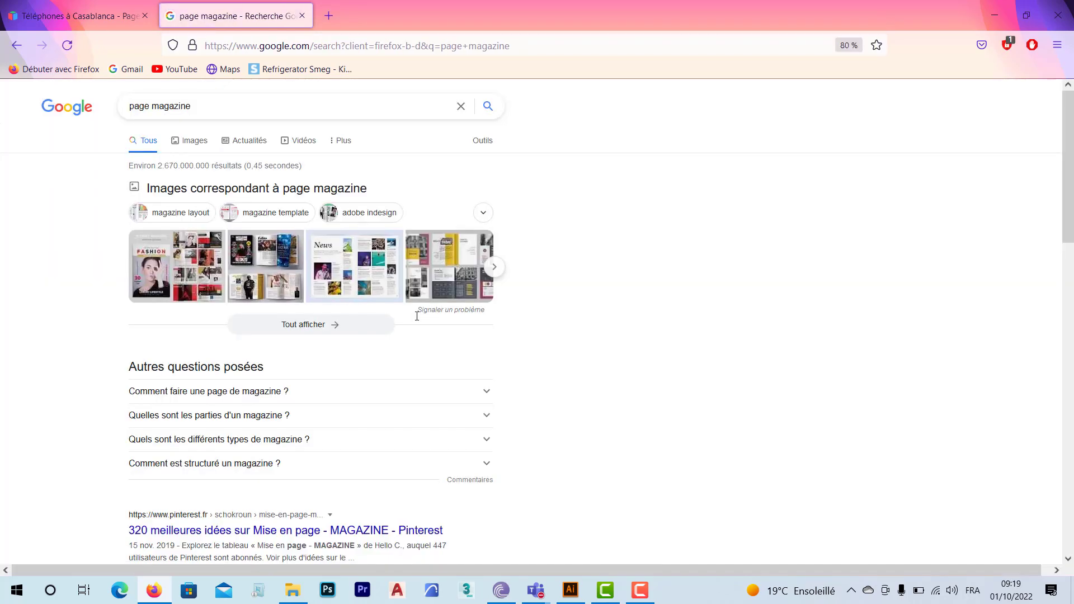
click(193, 142)
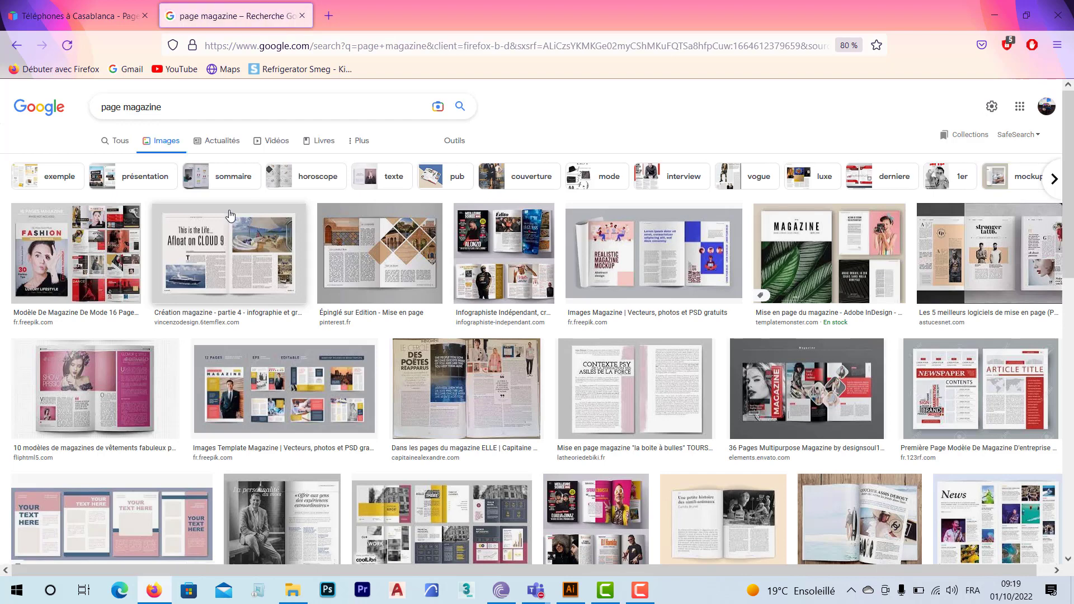
click(398, 264)
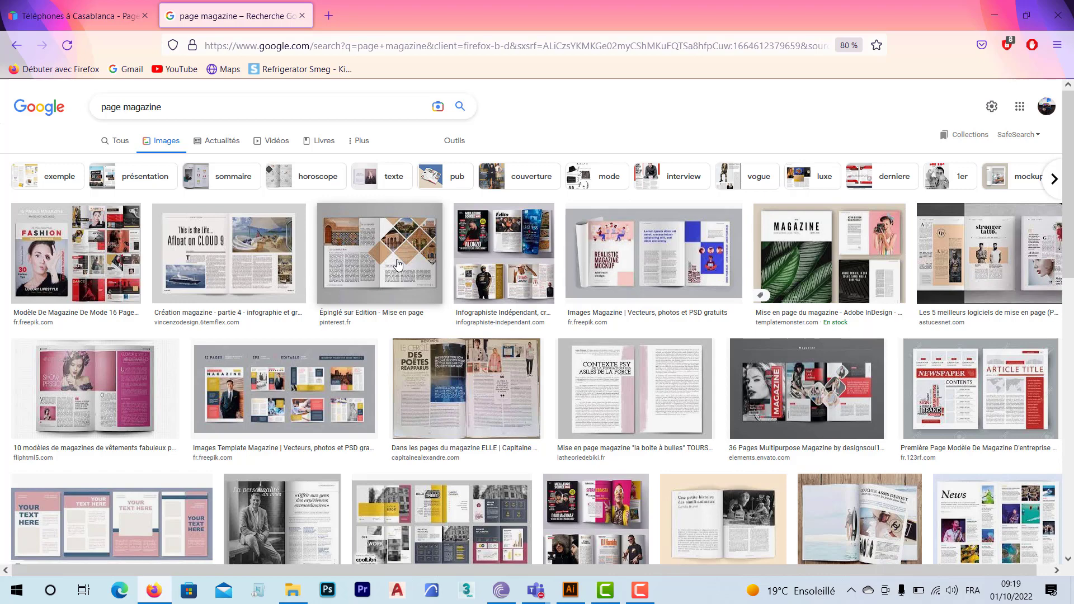
click(398, 264)
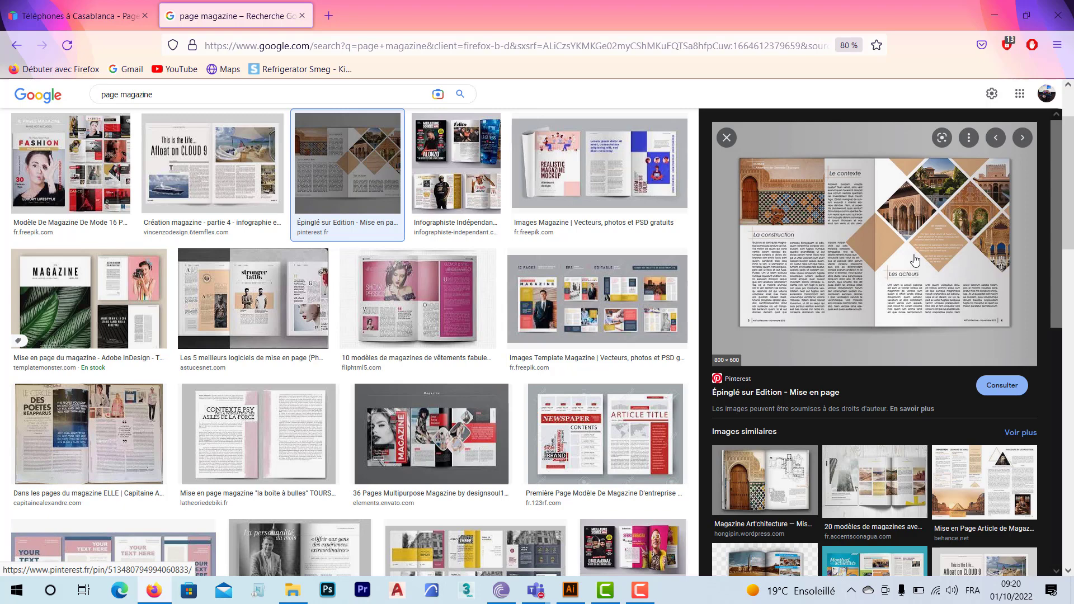
click(639, 591)
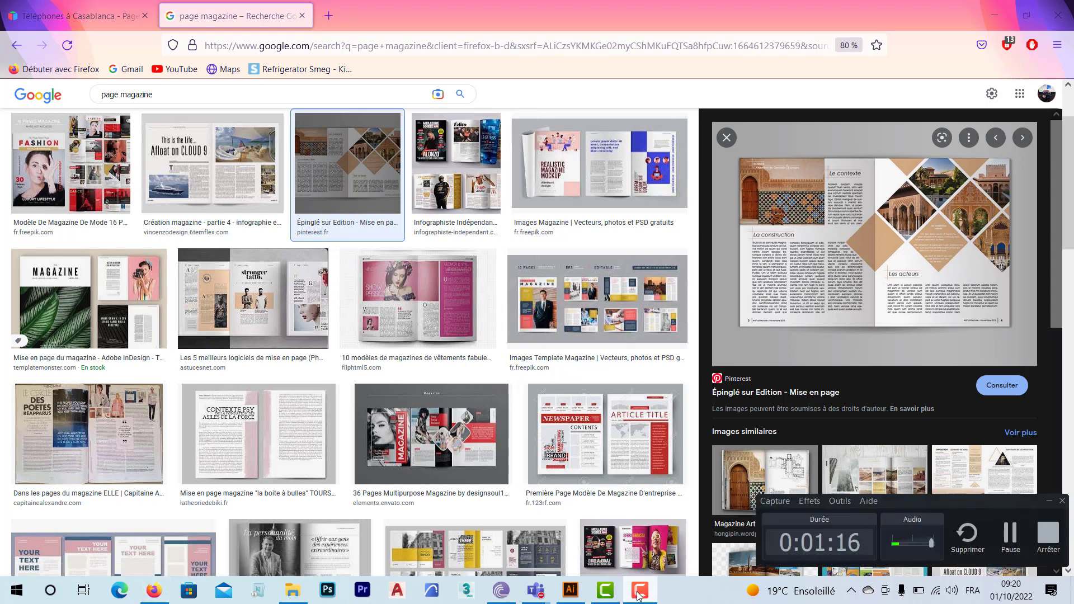
click(640, 591)
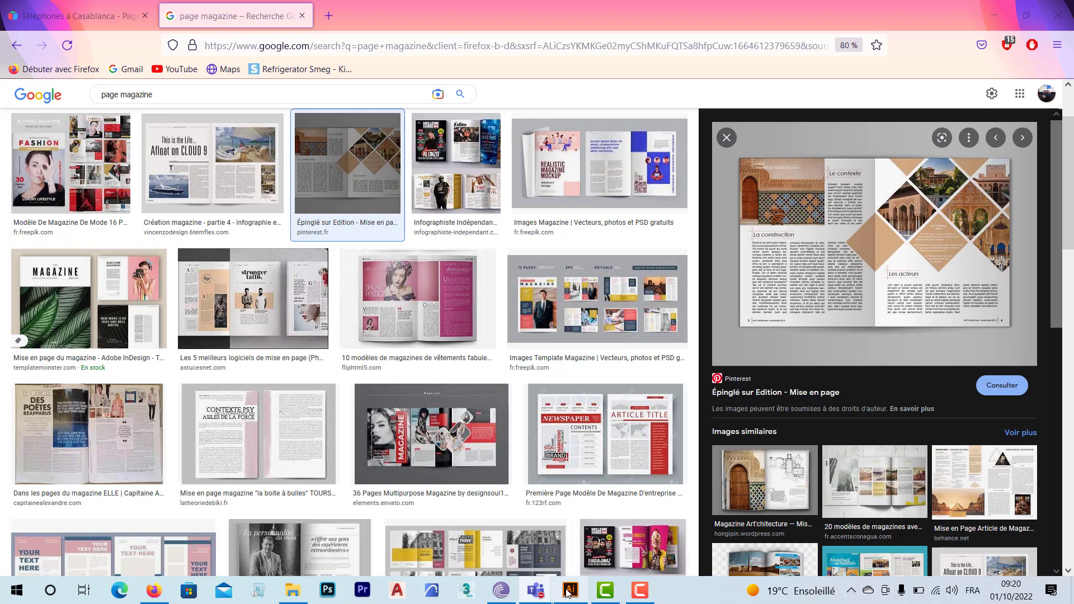
- Switch to Adobe Illustrator and start a new document based on the A3 preset
mouse_move(568, 593)
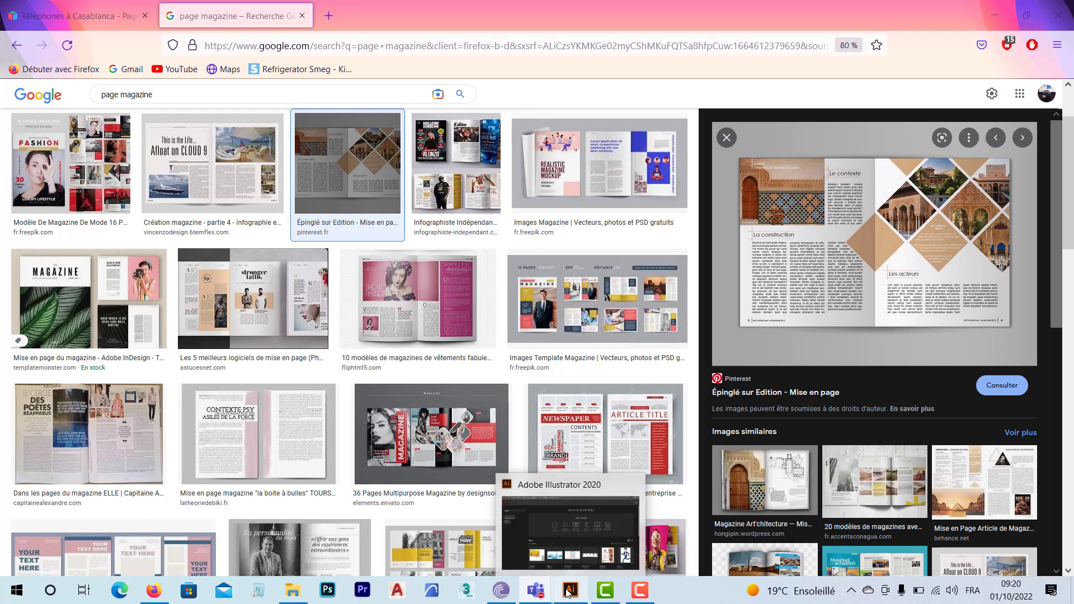
click(568, 593)
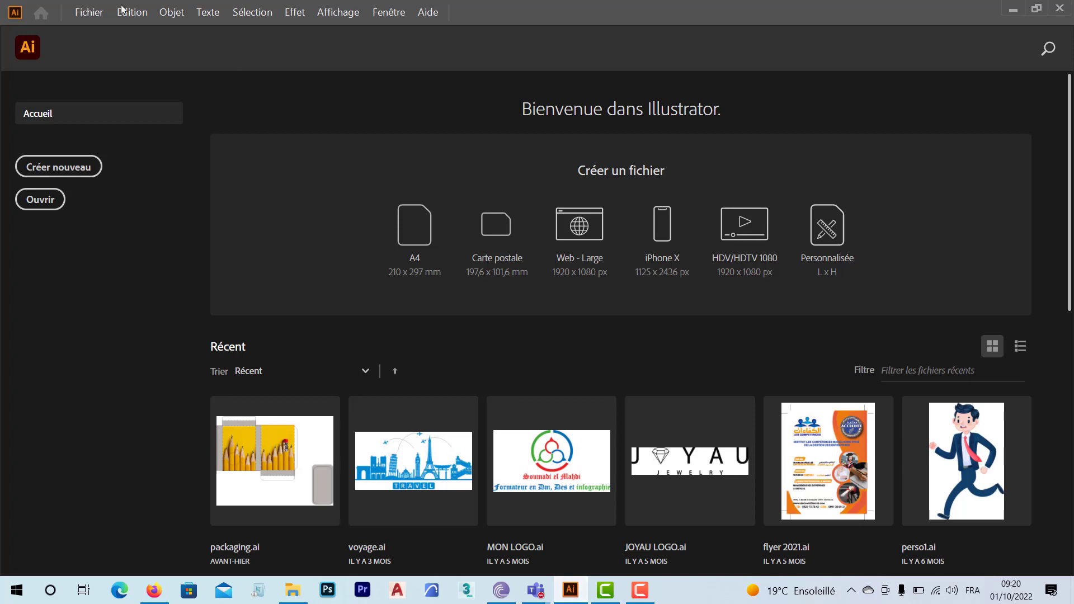
click(86, 11)
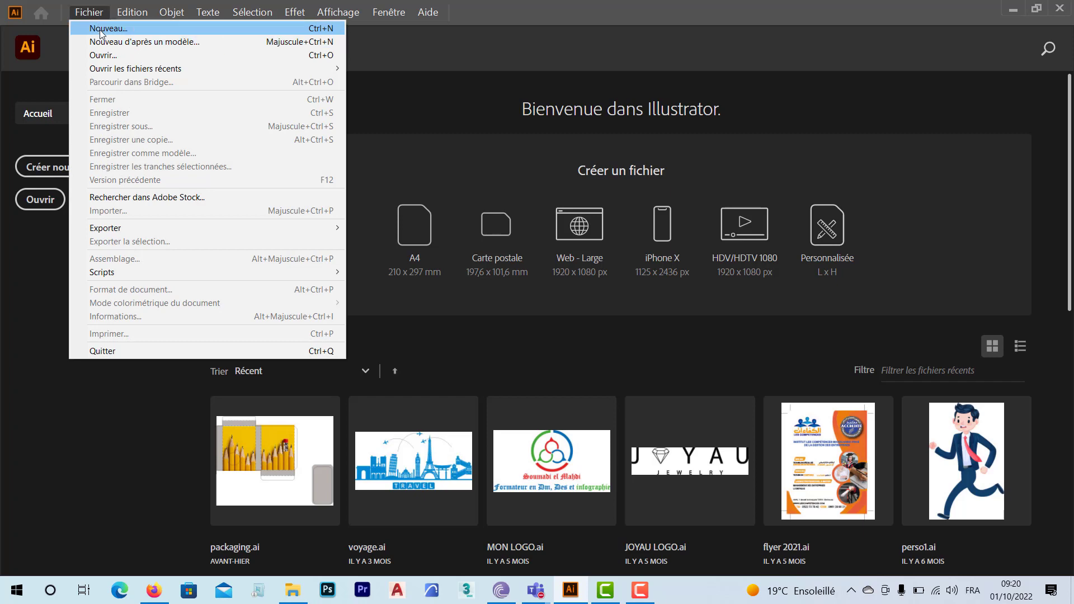
click(100, 28)
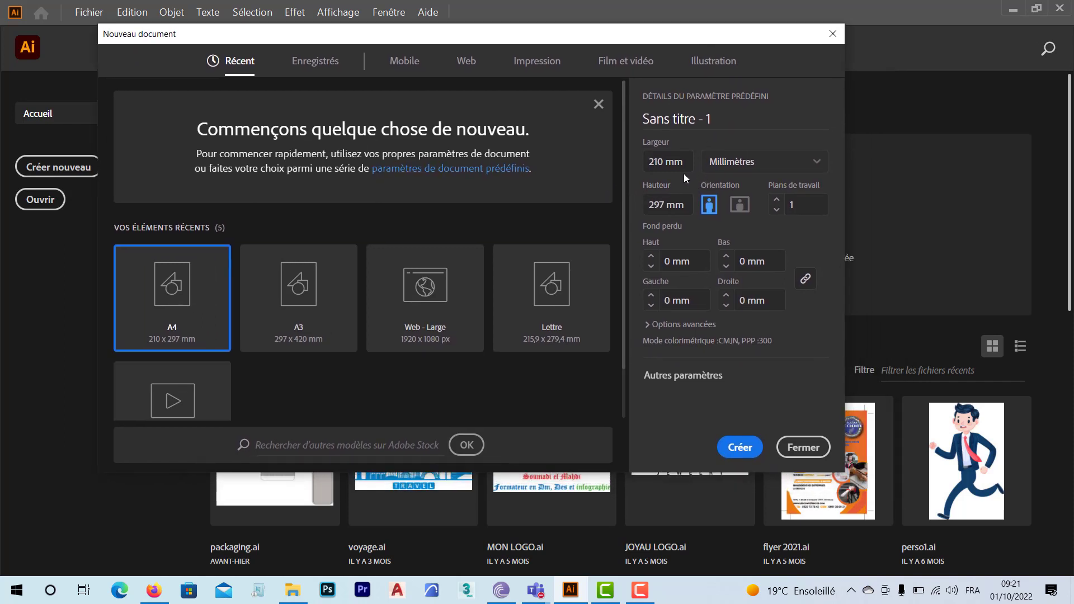
click(684, 164)
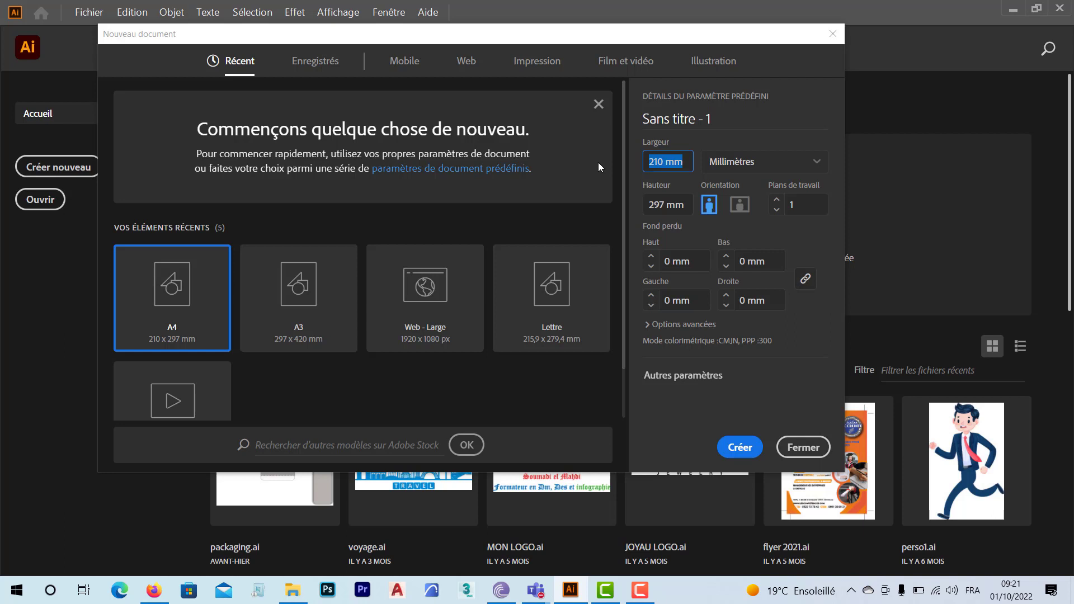
click(299, 308)
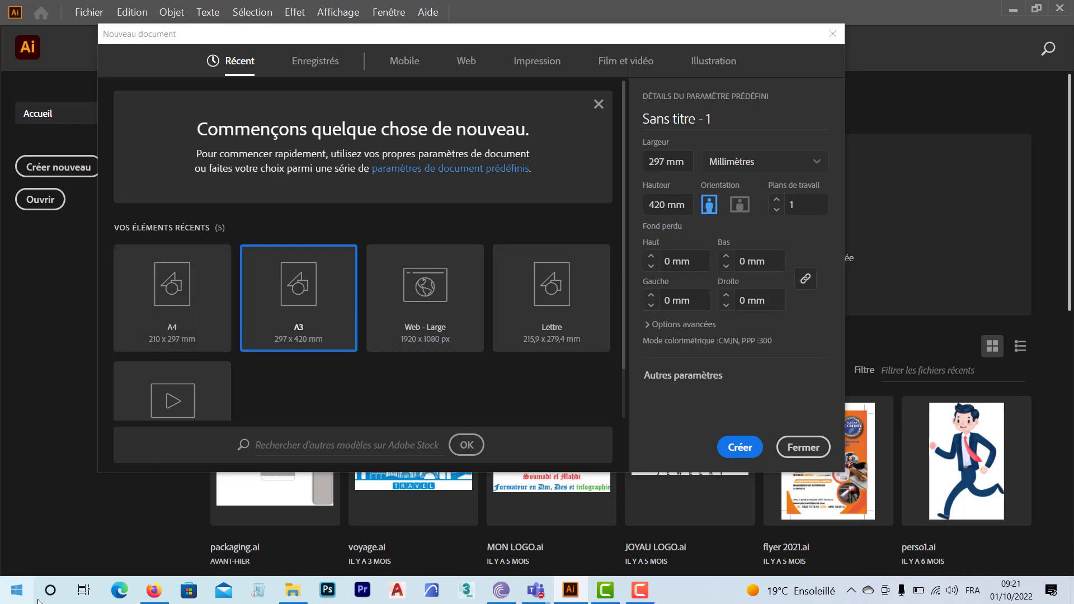
- Recheck the magazine reference in Firefox, then set the new Illustrator document's width to 420 mm and height to 297 mm
click(155, 592)
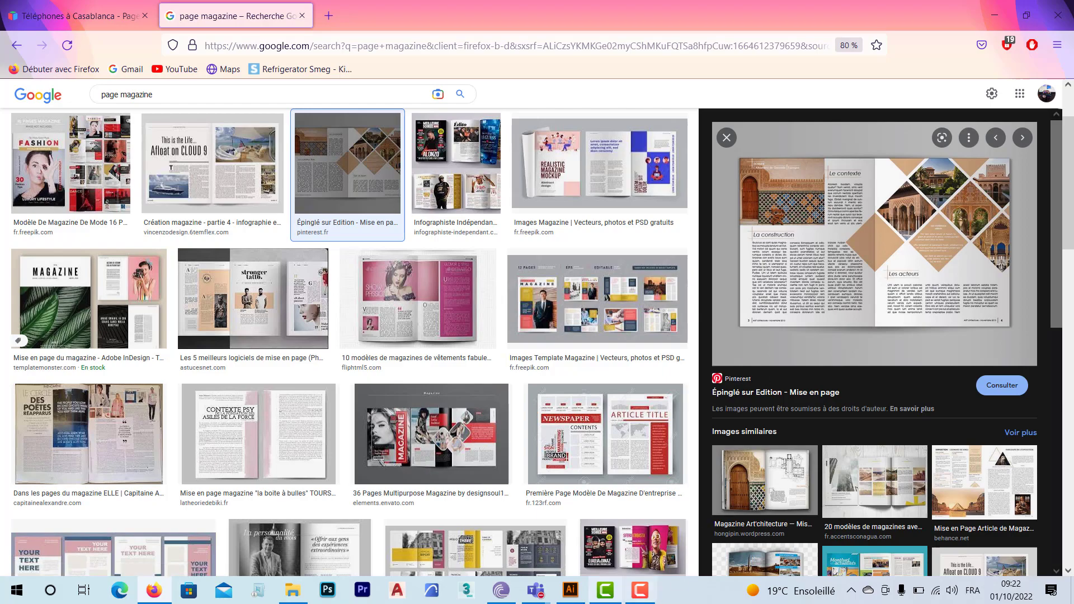
click(571, 592)
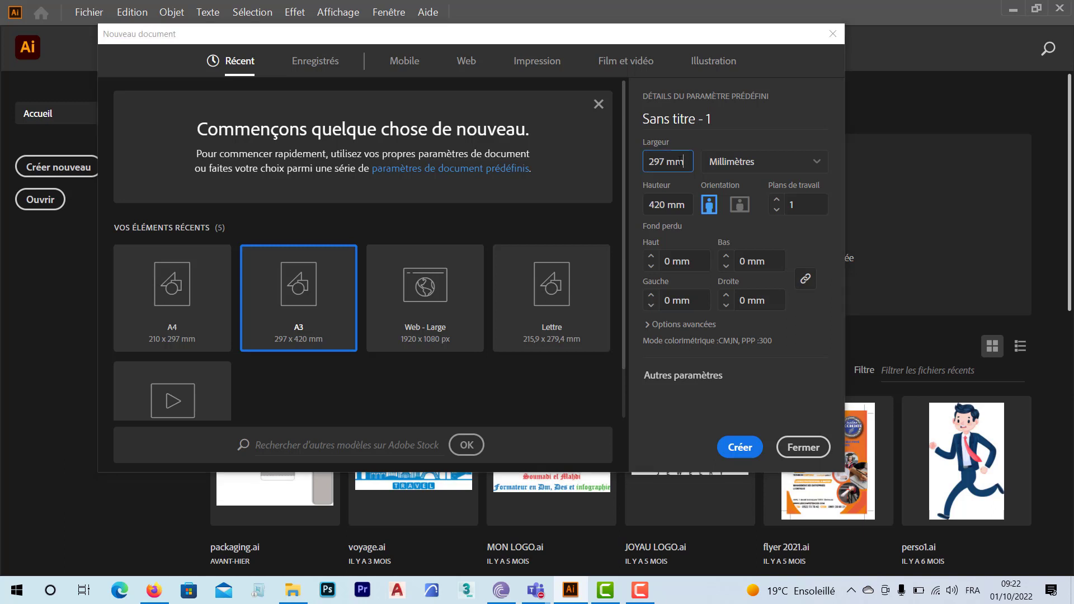
click(692, 161)
text(420)
key(Tab)
text(297)
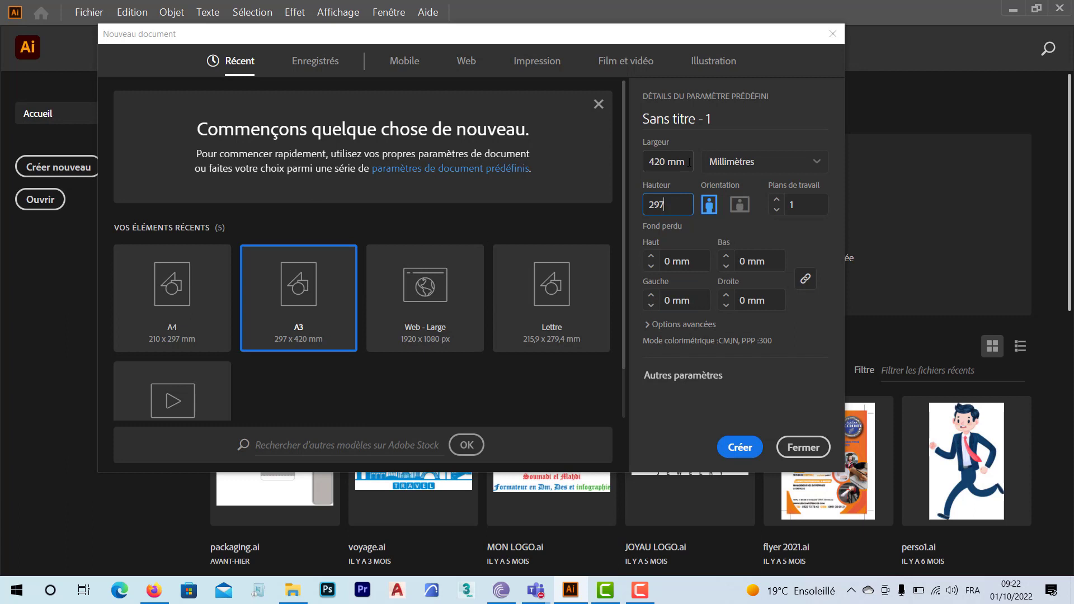
- Set the new document's width to 450 mm and its height to 310 mm
click(689, 162)
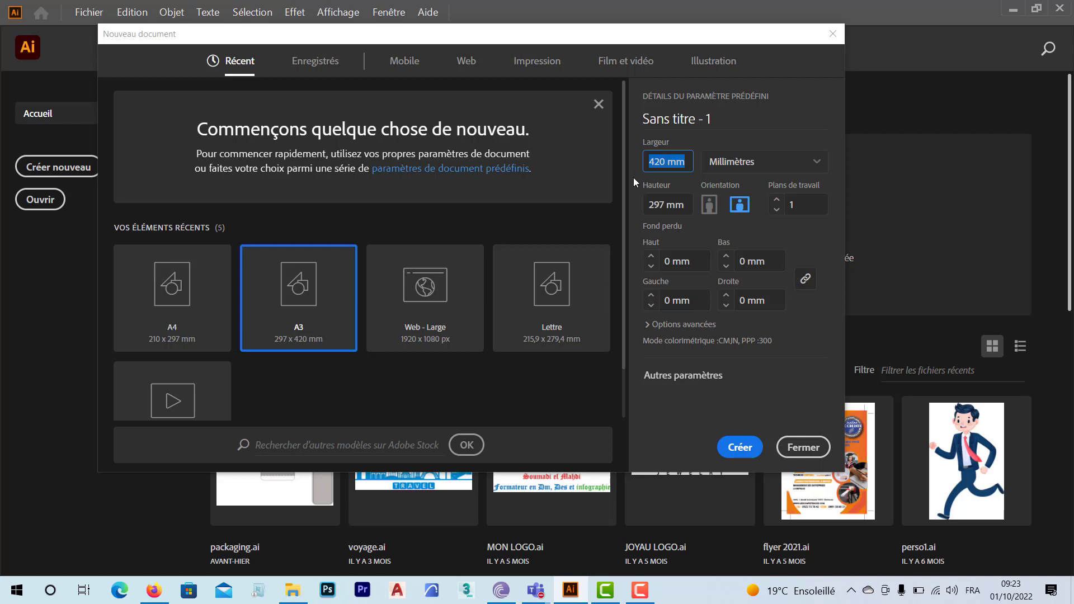
text(450)
key(Tab)
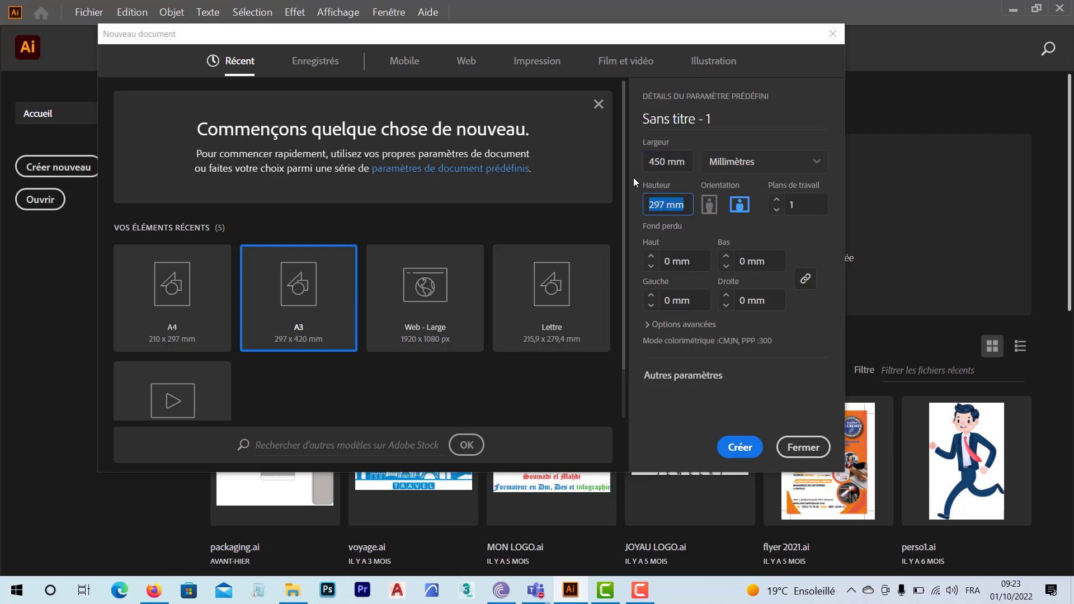
text(310)
click(815, 366)
- Open the additional document settings, keep the raster effects at Elevée (300 ppp) and create the document
click(693, 376)
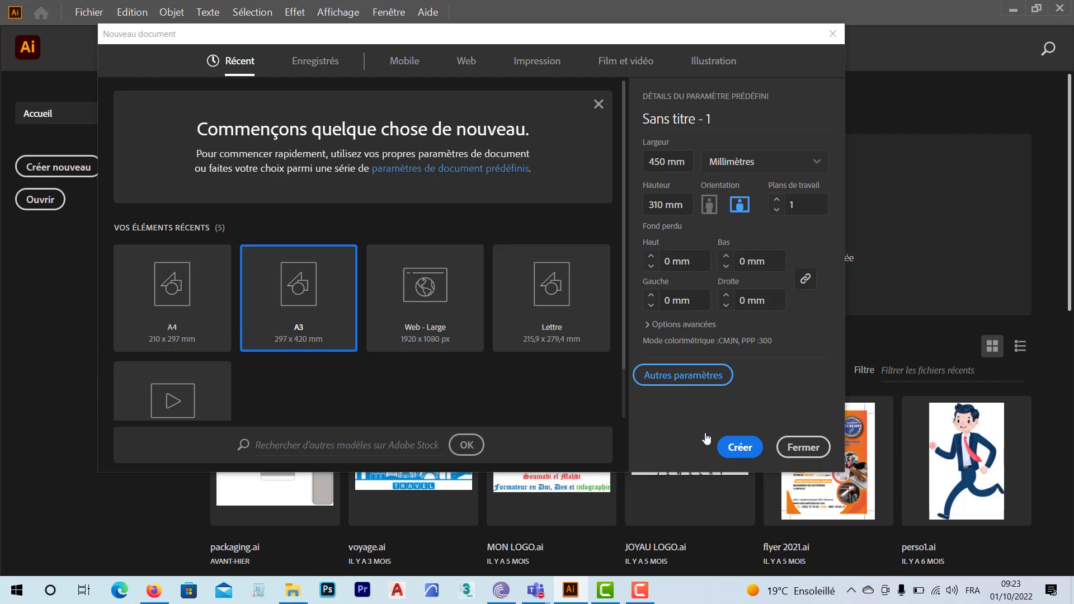
click(701, 379)
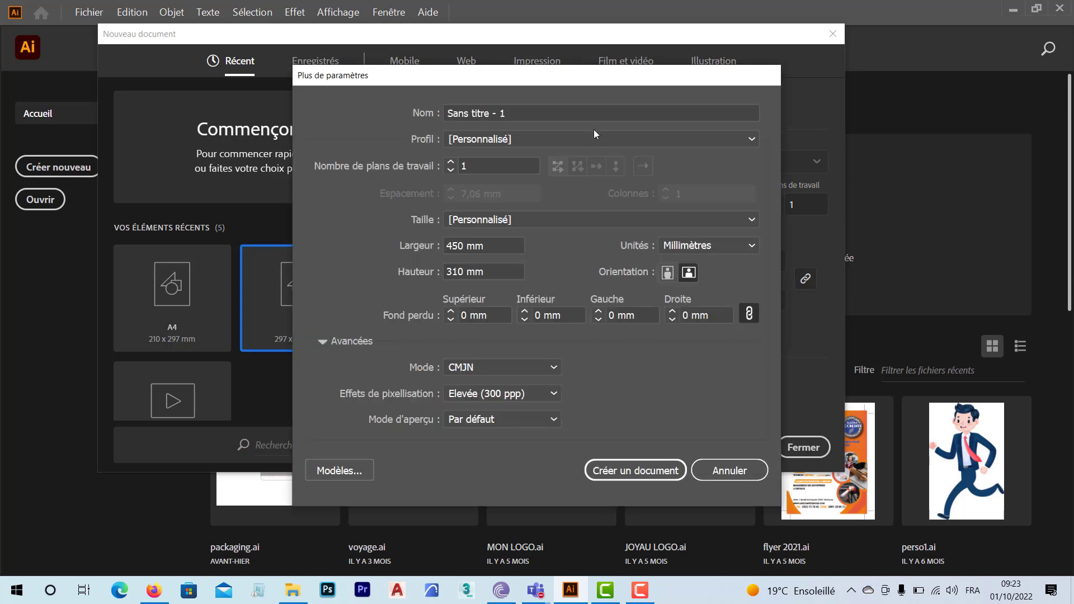
drag(595, 79, 715, 63)
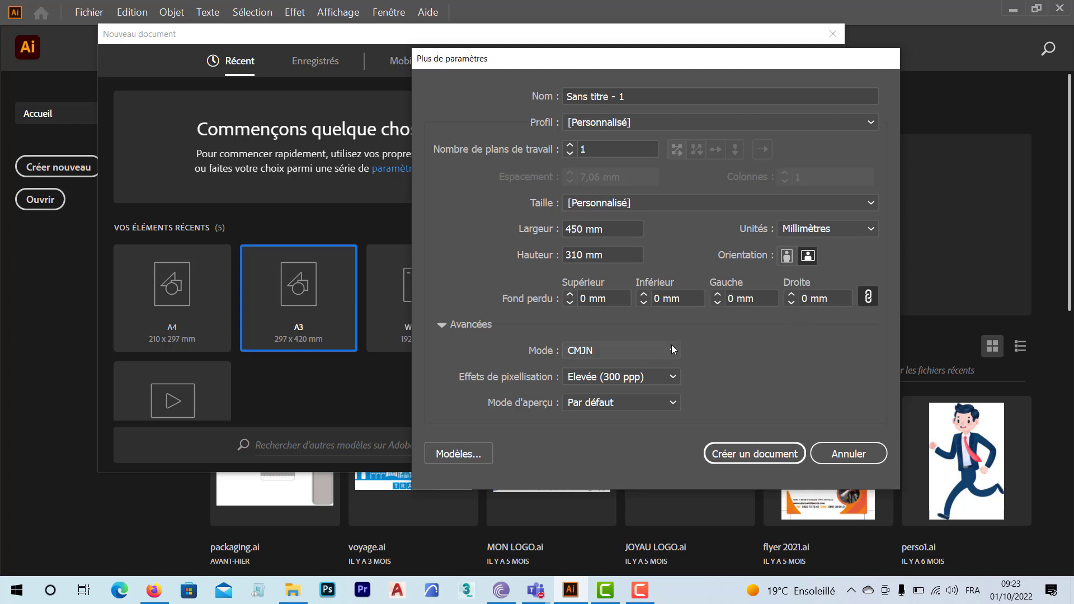
click(671, 375)
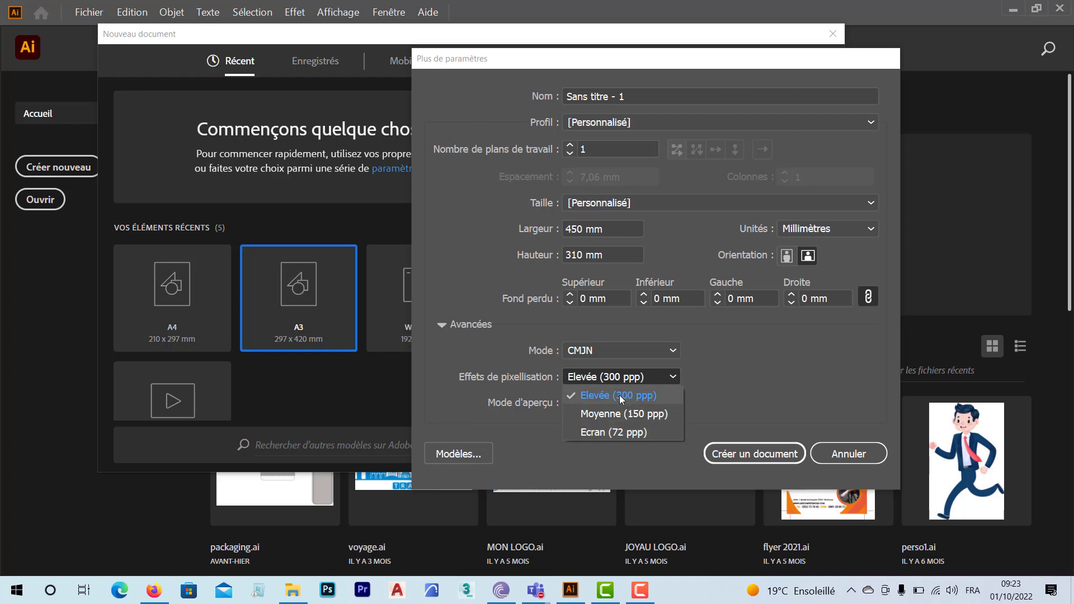
click(719, 402)
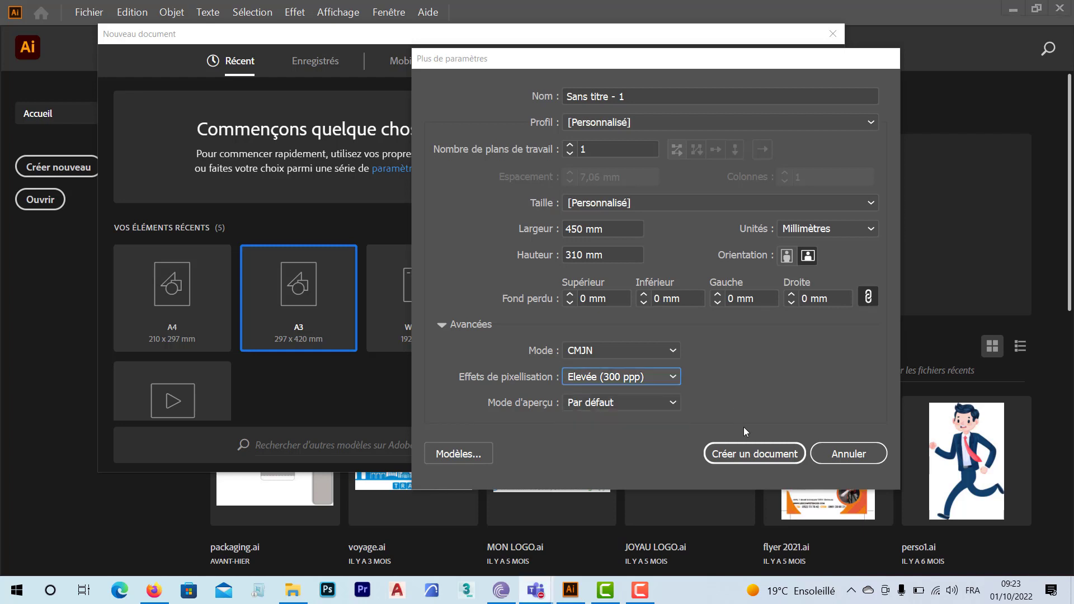
click(745, 454)
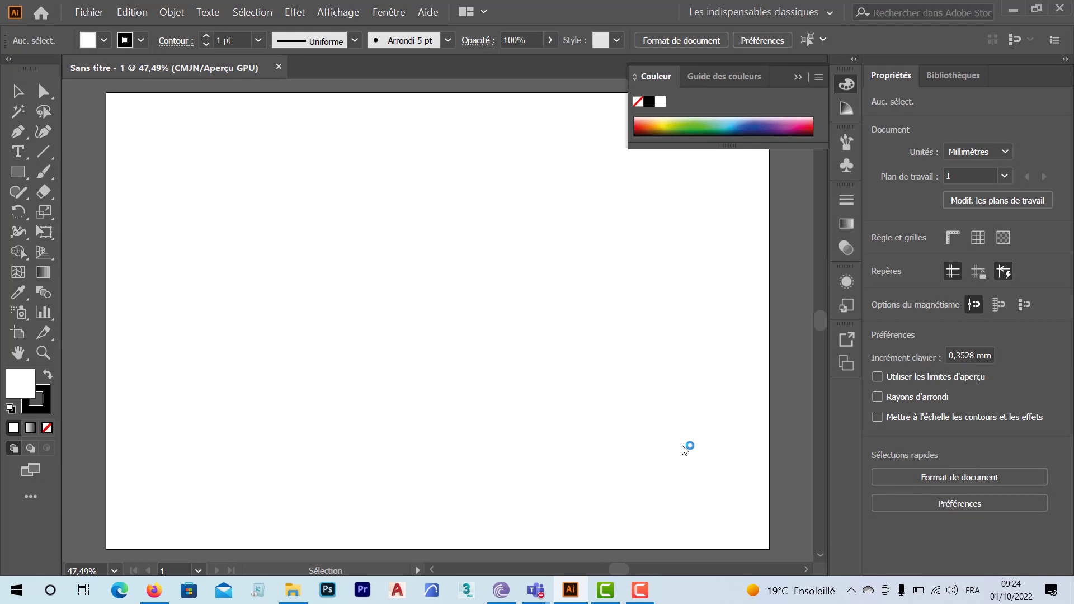
- Display the Calques (layers) panel and move it over the upper part of the artboard
scroll(709, 386, down, 1)
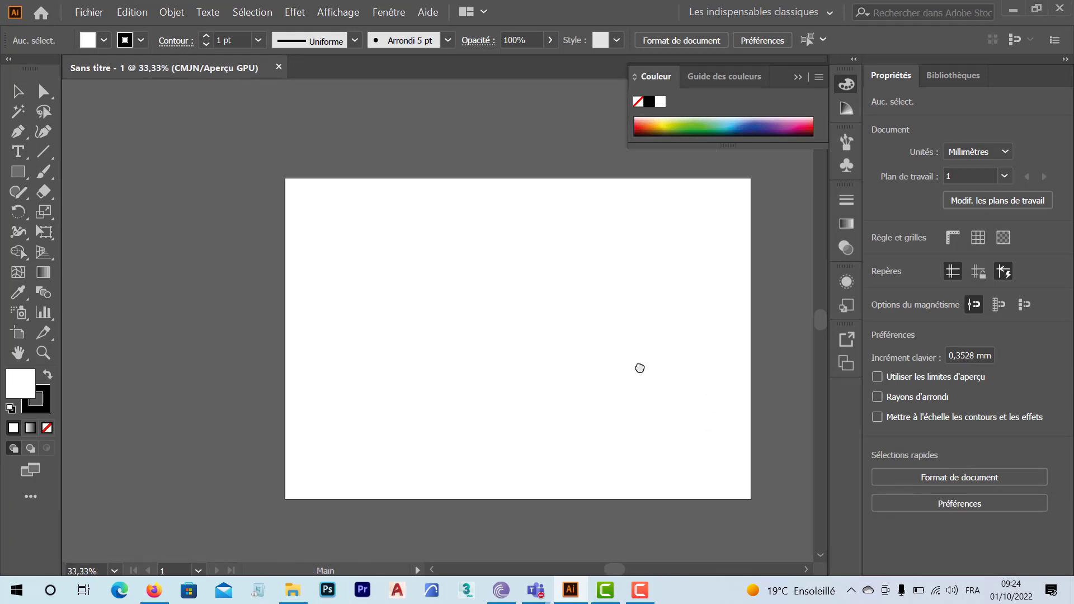
drag(640, 369, 530, 384)
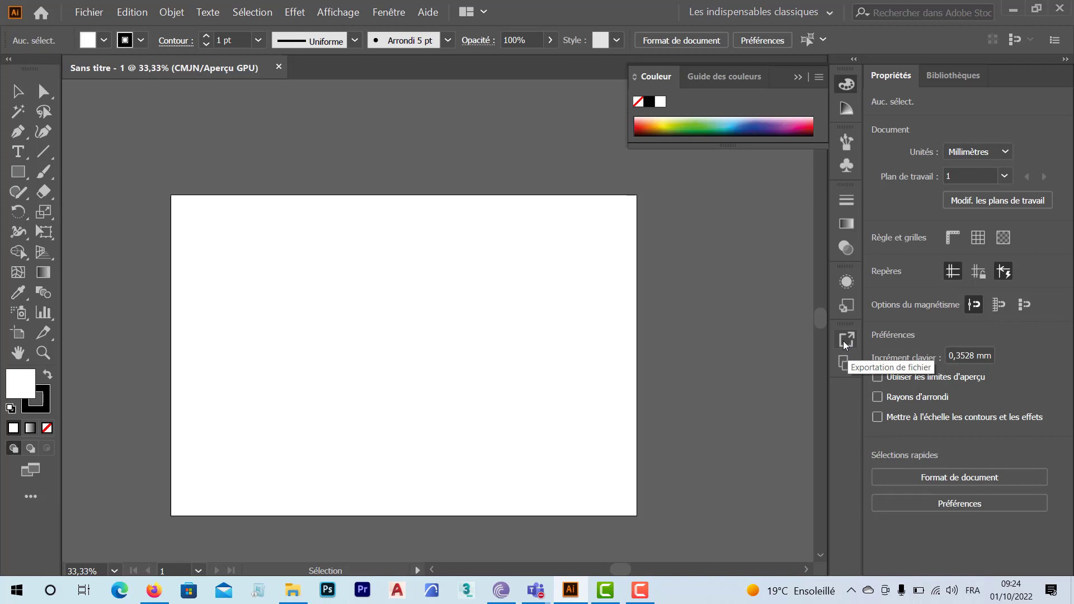
click(395, 11)
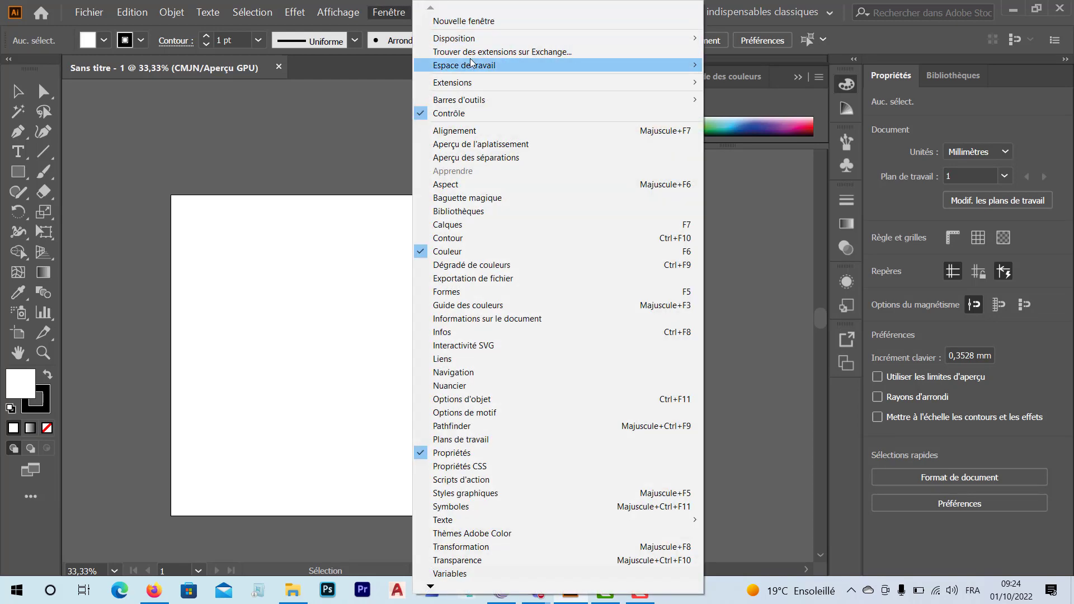
click(459, 228)
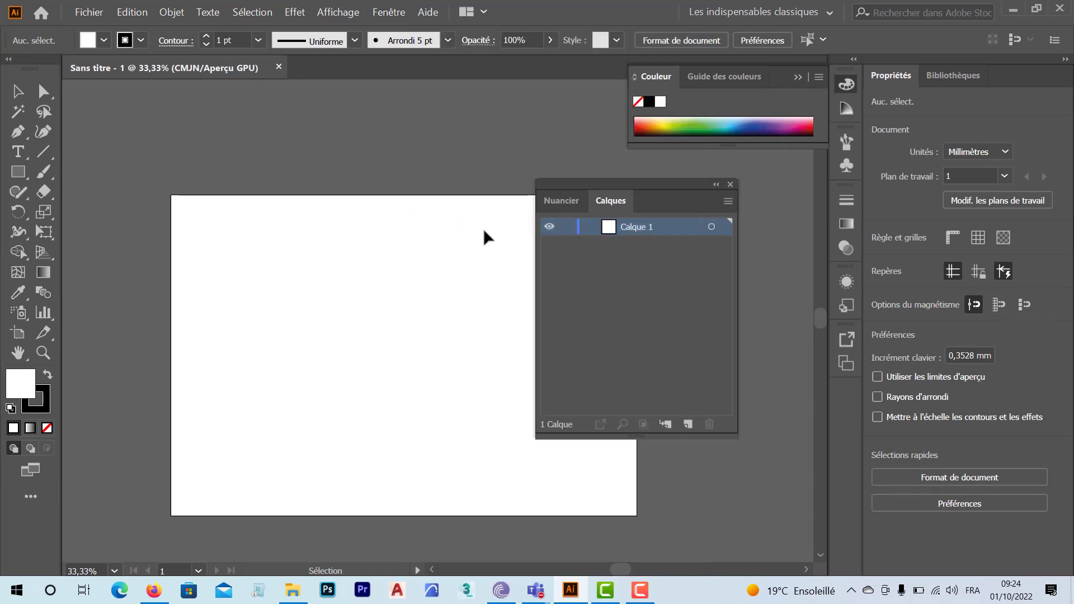
drag(616, 182, 487, 109)
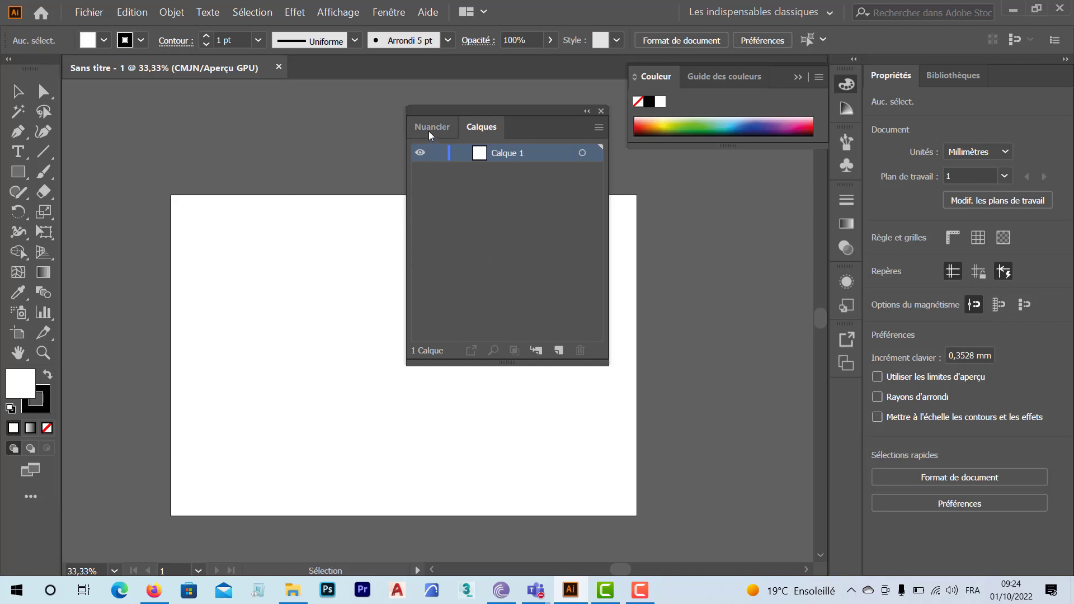
- Rename the layer Calque 1 as "traits de coupes et regle"
double_click(515, 154)
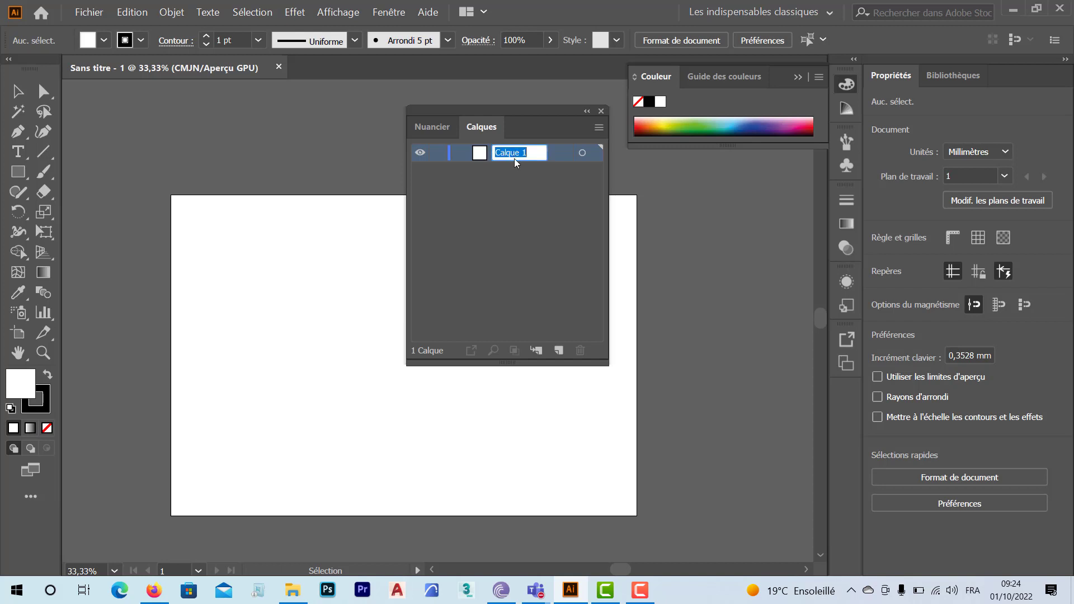
text(tra)
text(its de c)
text(ours)
key(BackSpace)
key(BackSpace)
text(pes et regle)
click(482, 203)
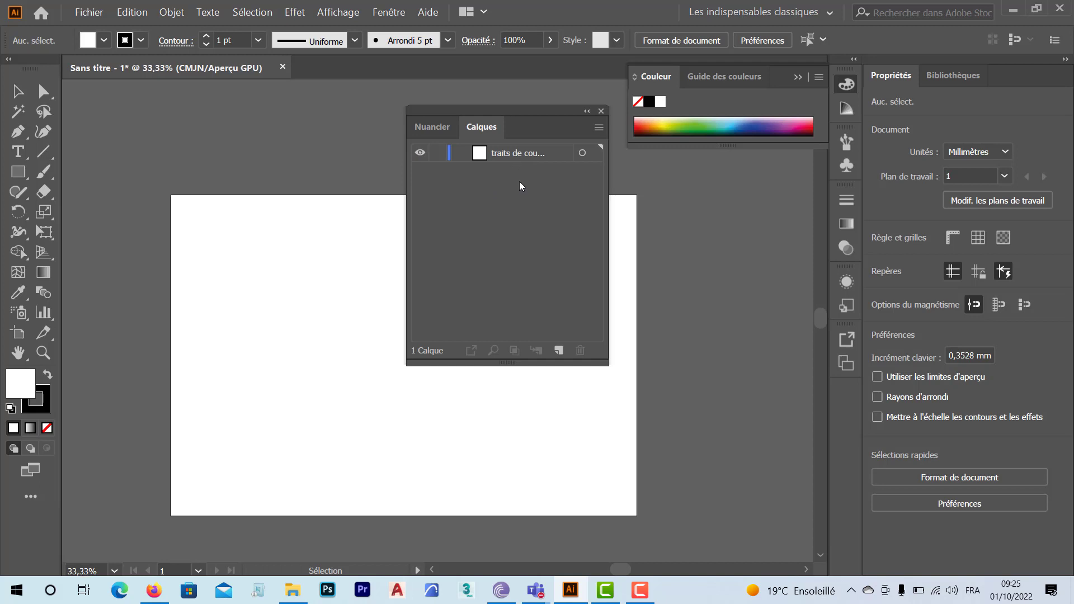
- Add a new layer and name it "recto"
click(559, 351)
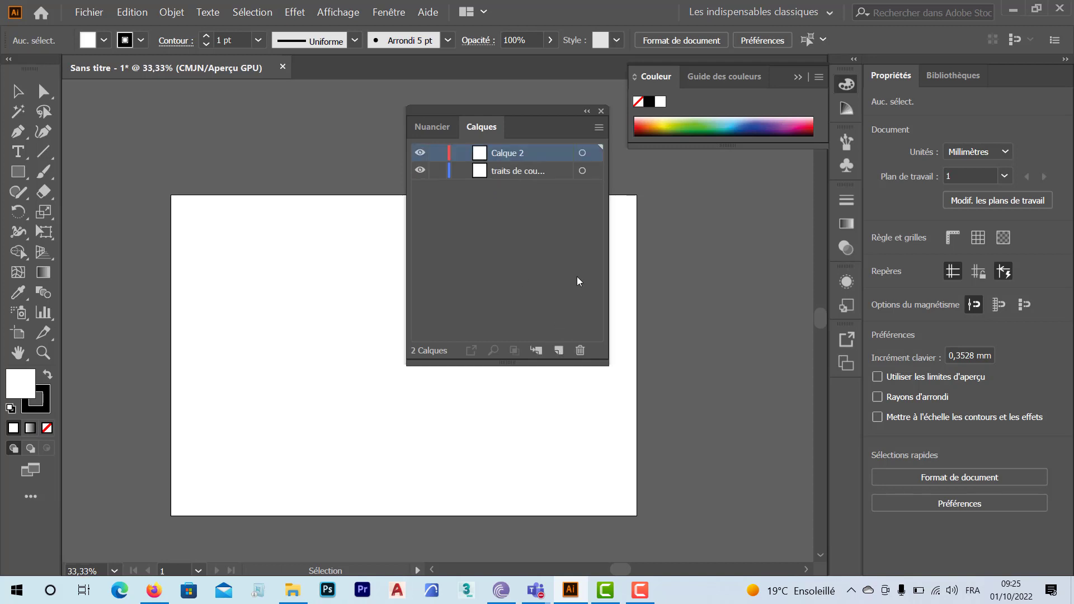
double_click(516, 154)
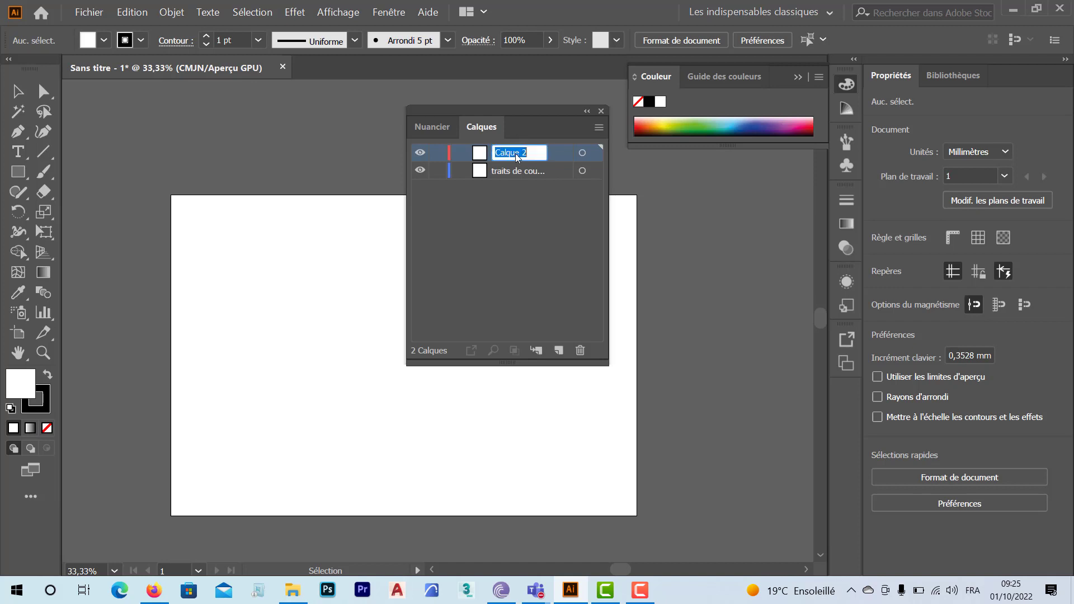
text(red)
text(to)
key(Return)
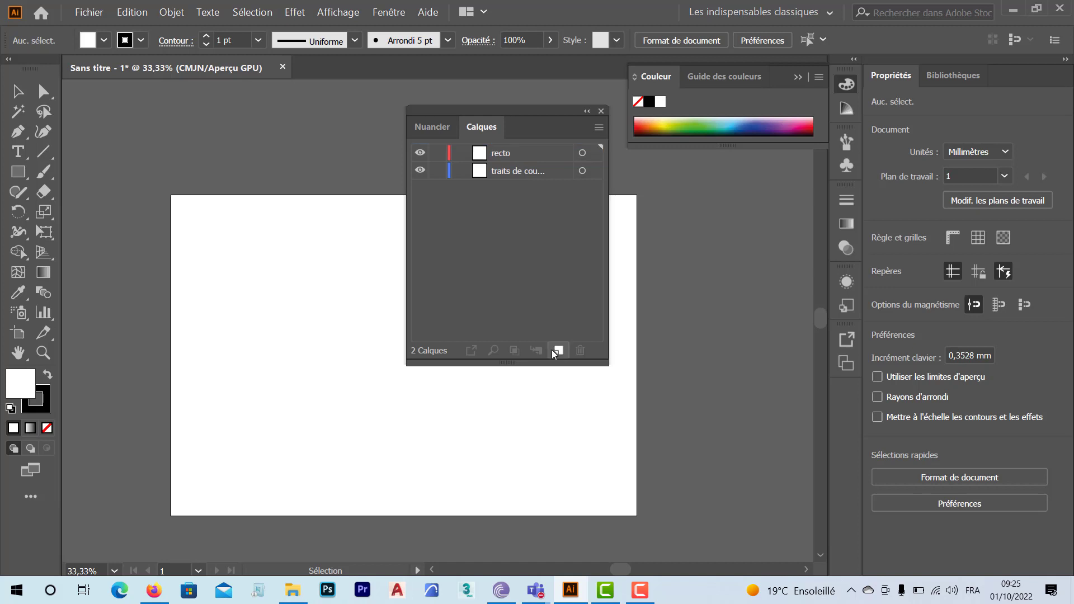
- Add another layer above recto and name it "verso"
click(553, 351)
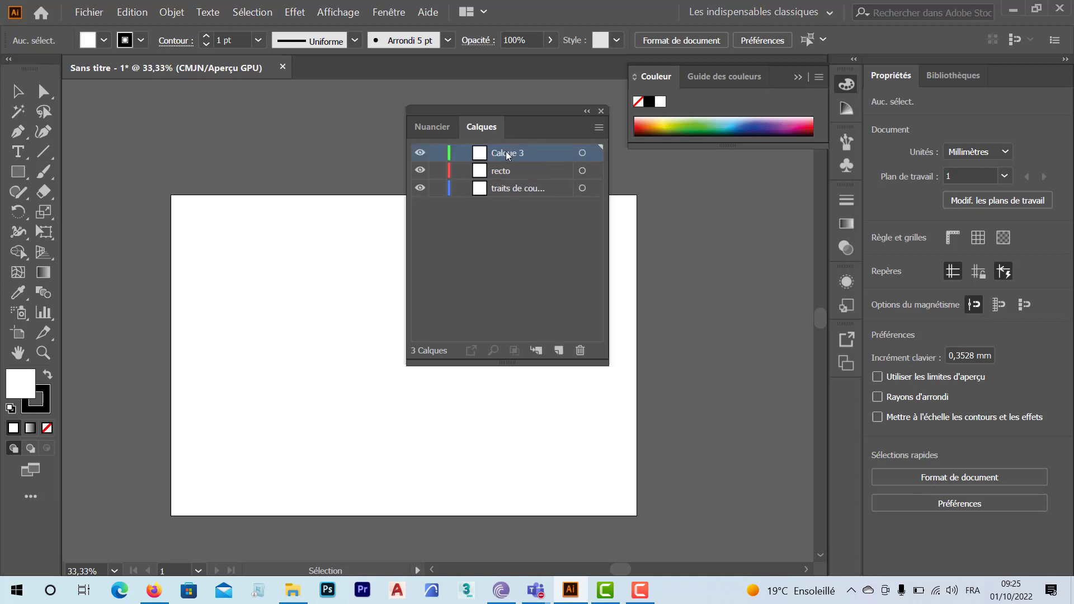
double_click(508, 154)
text(vers)
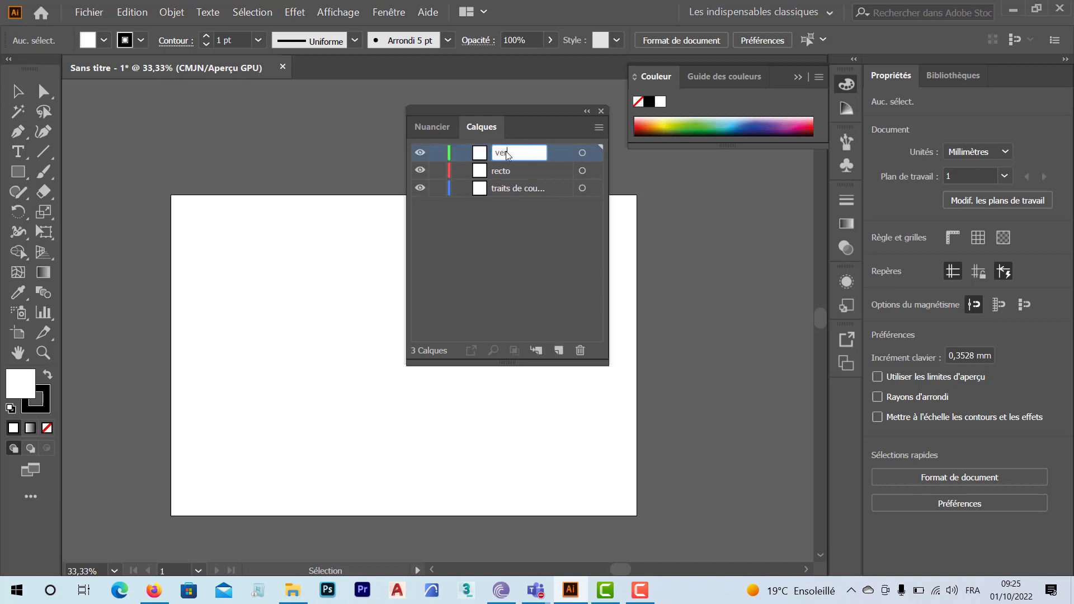
text(o)
click(477, 252)
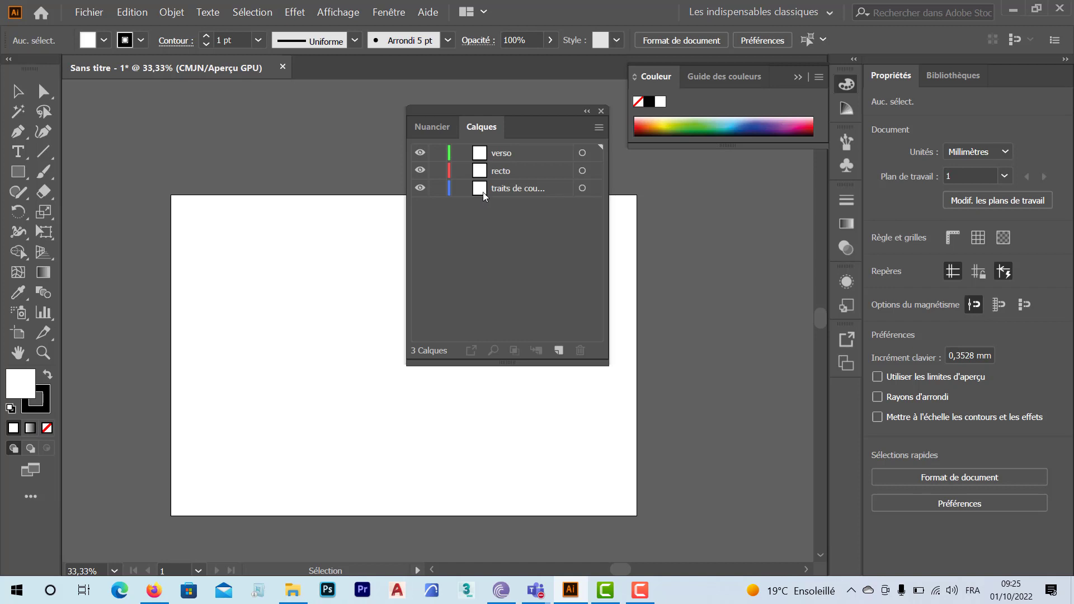
- Reorder the layers so "traits de coupes et regle" is on top, followed by recto and verso, and make the top layer active
drag(485, 194, 484, 147)
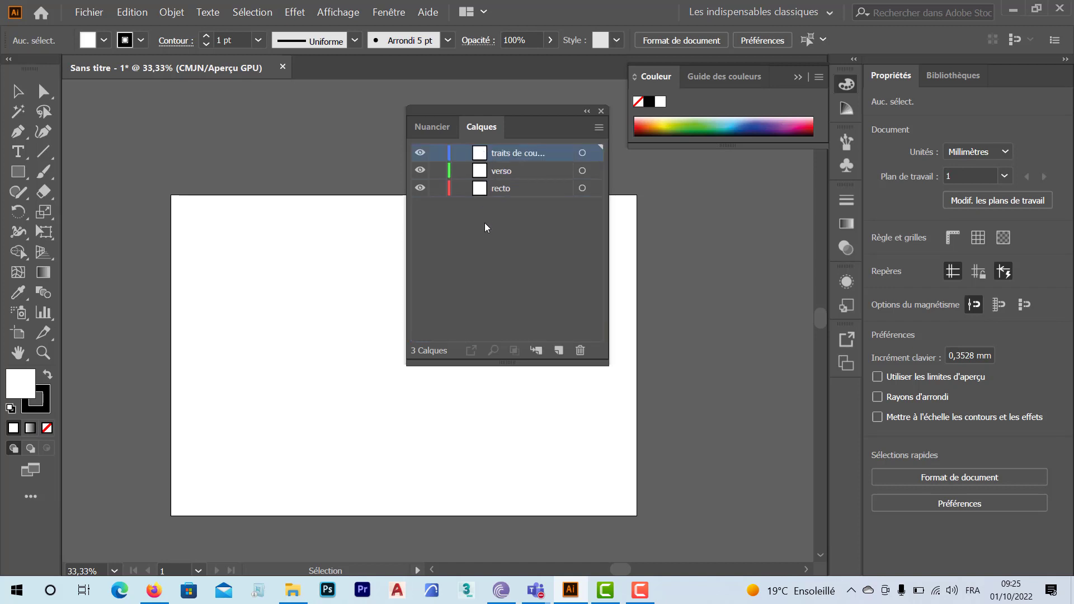
drag(482, 189, 483, 166)
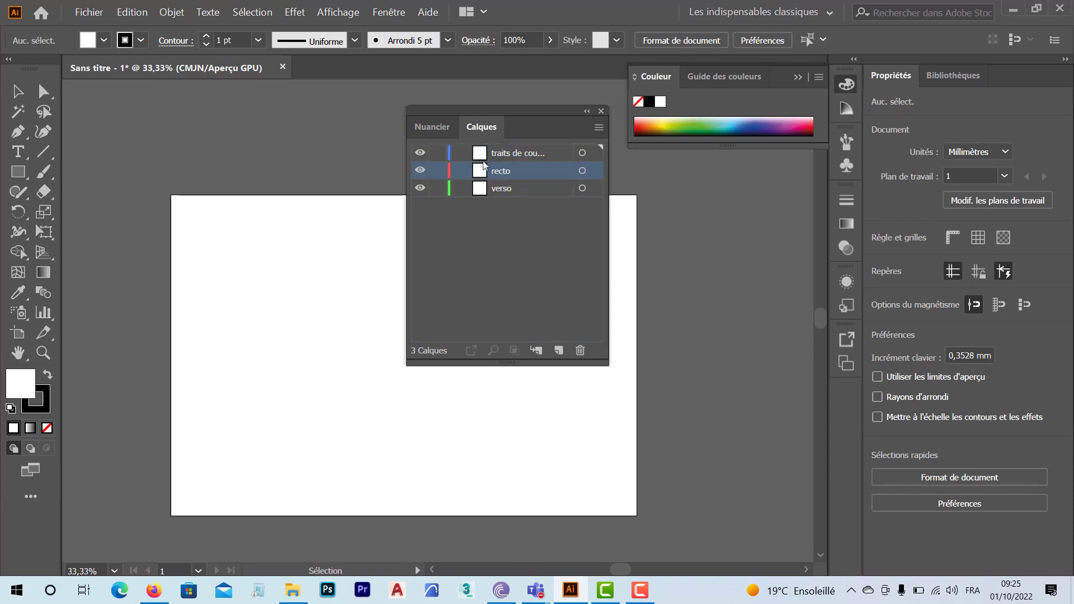
click(484, 152)
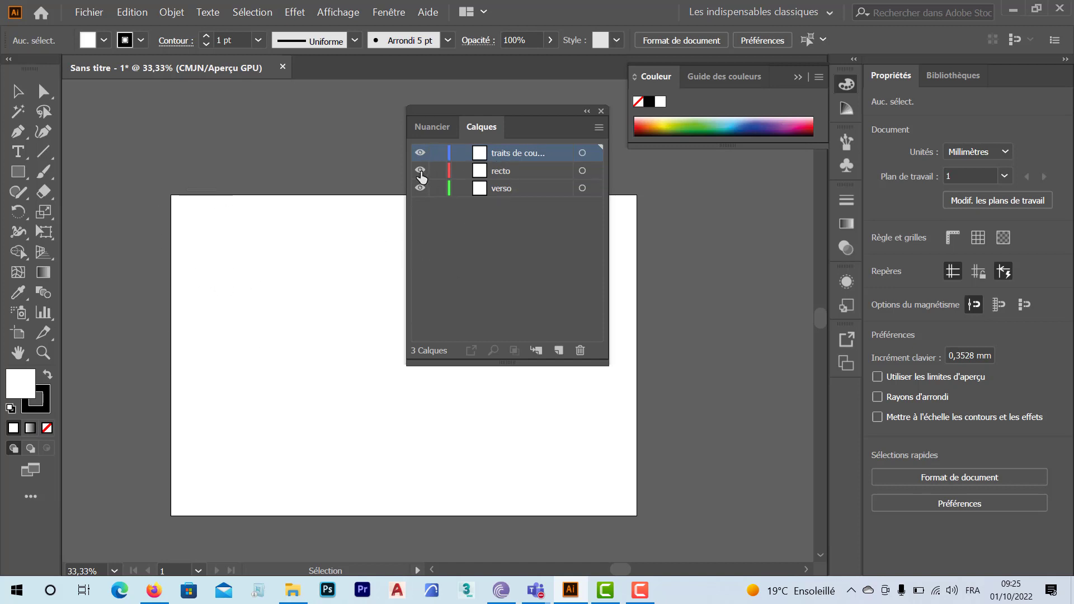
drag(420, 174, 420, 214)
drag(417, 175, 416, 204)
- Dock the floating Calques panel group with the Propriétés panel and keep the layers displayed
drag(475, 112, 1023, 108)
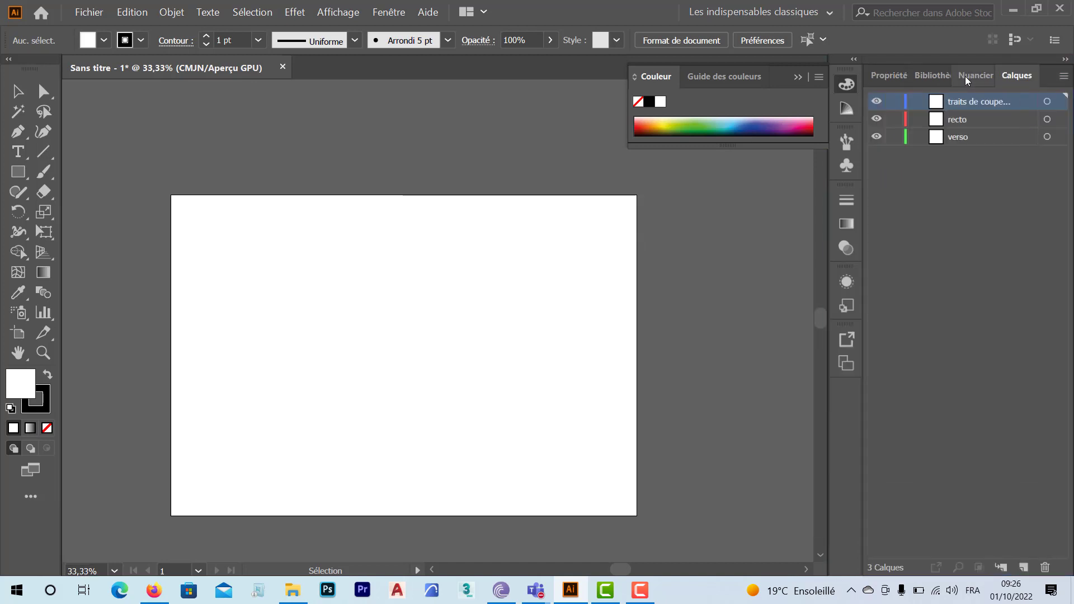
click(891, 77)
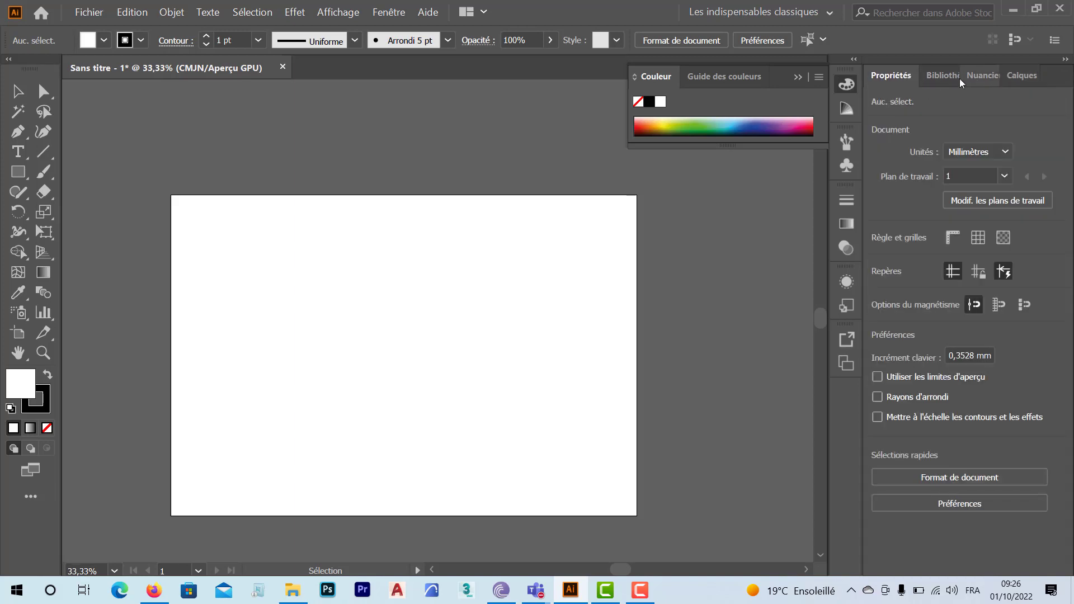
click(1025, 79)
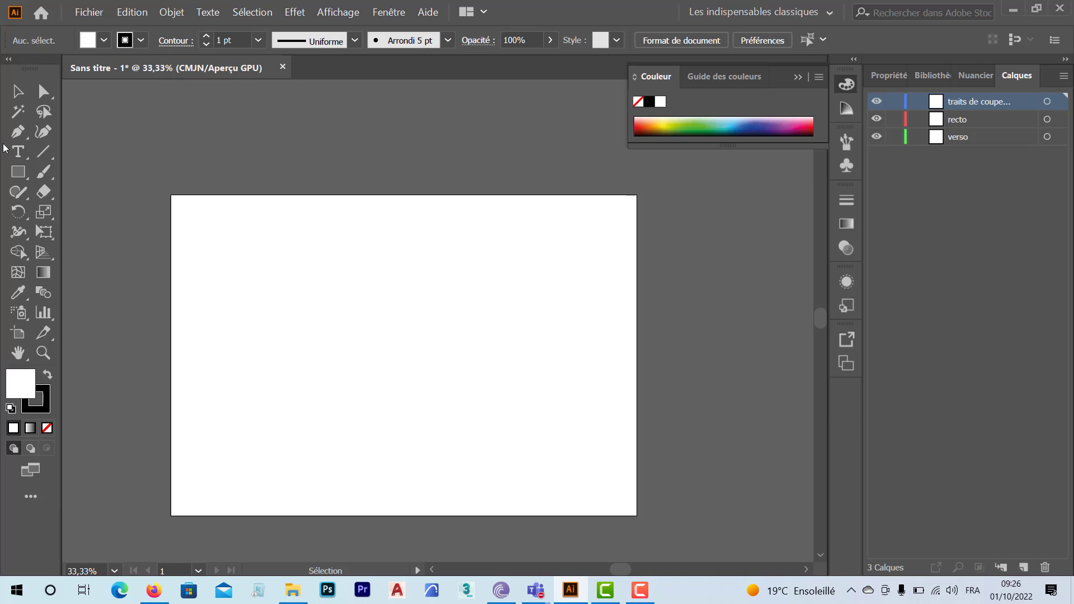
- Create a rectangle 420 mm wide and 297 mm high on the "traits de coupes et regle" layer
click(19, 176)
click(309, 303)
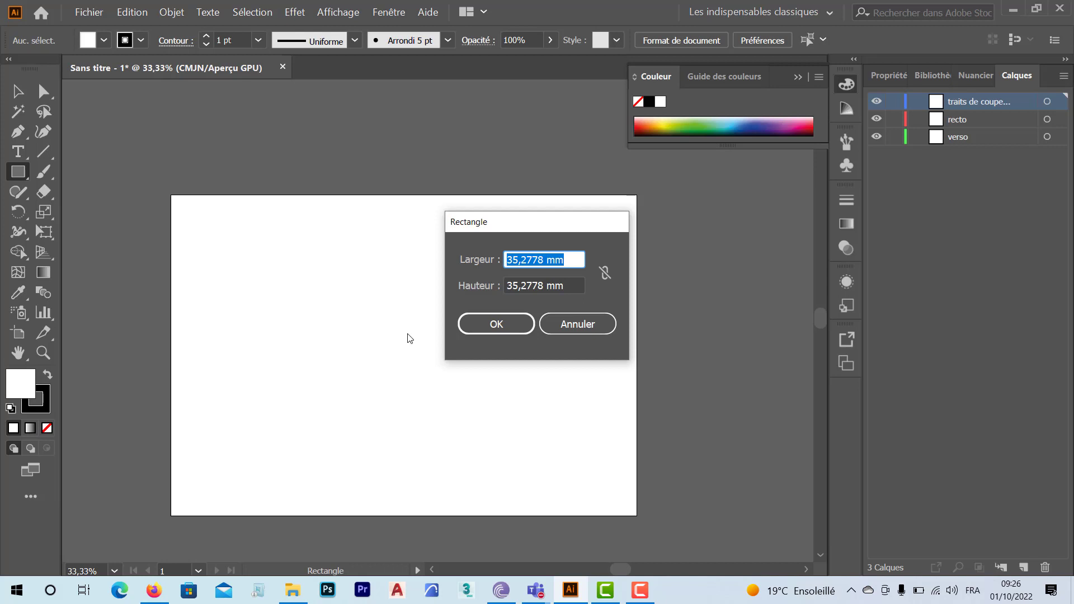
text(420)
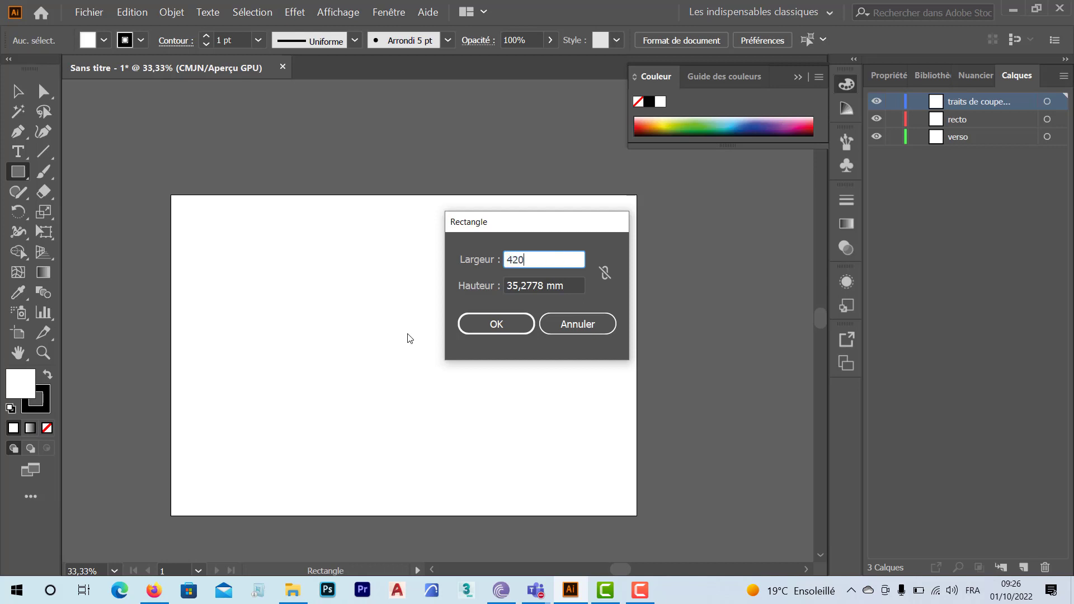
key(Tab)
text(297)
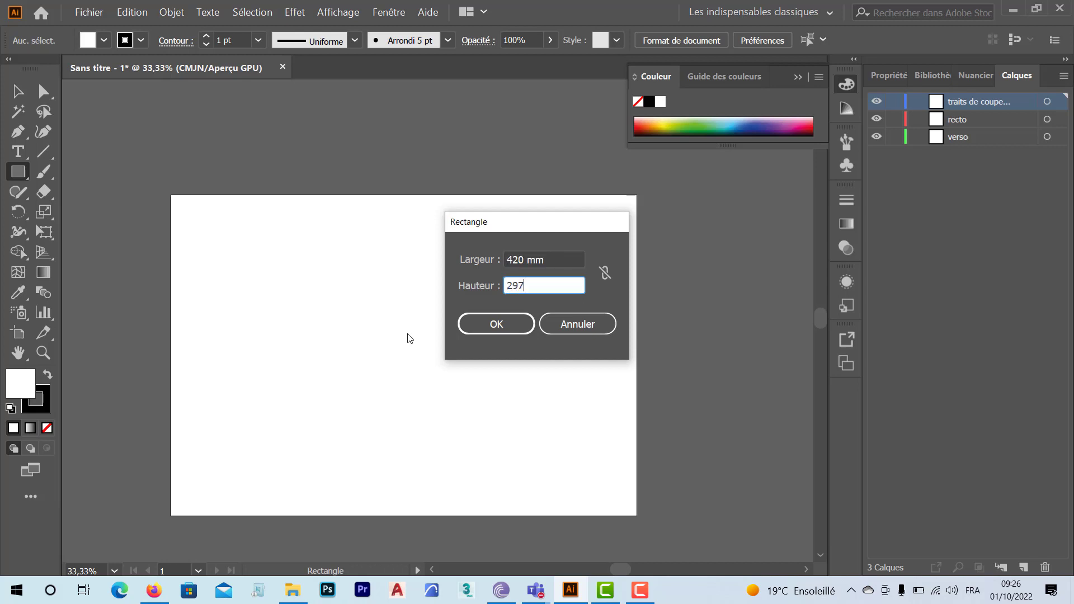
click(481, 327)
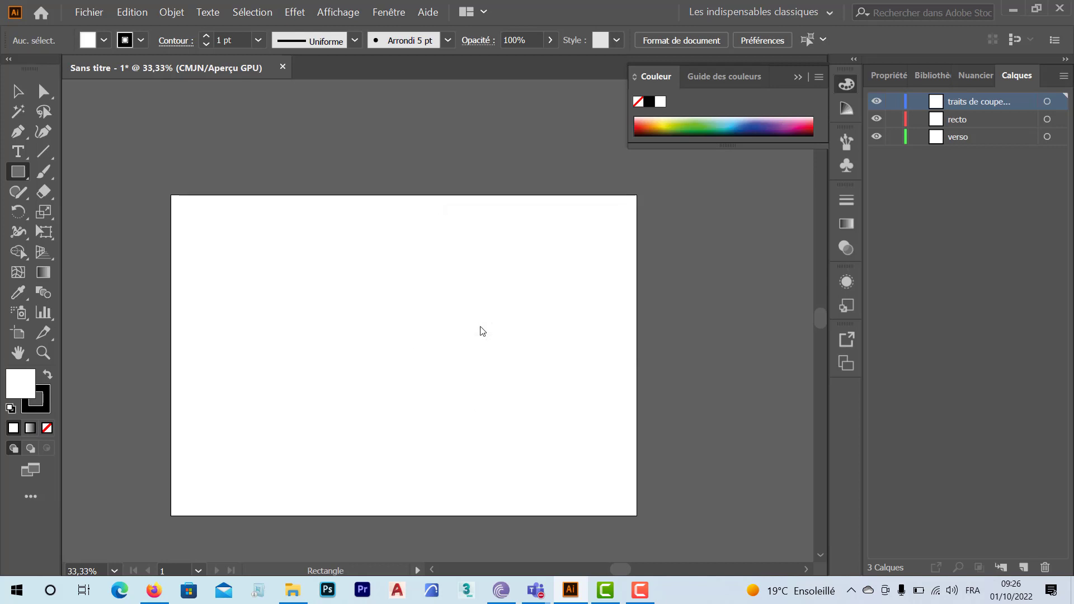
- Set alignment to the artboard (plan de travail) and centre the 420 × 297 mm rectangle on it horizontally and vertically
click(15, 94)
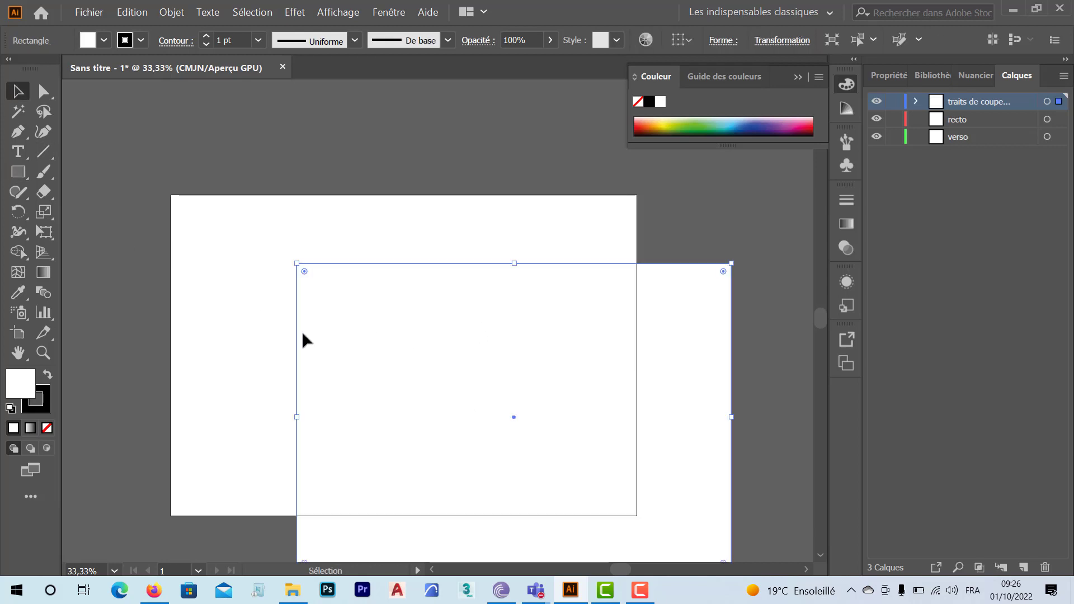
drag(400, 373, 347, 341)
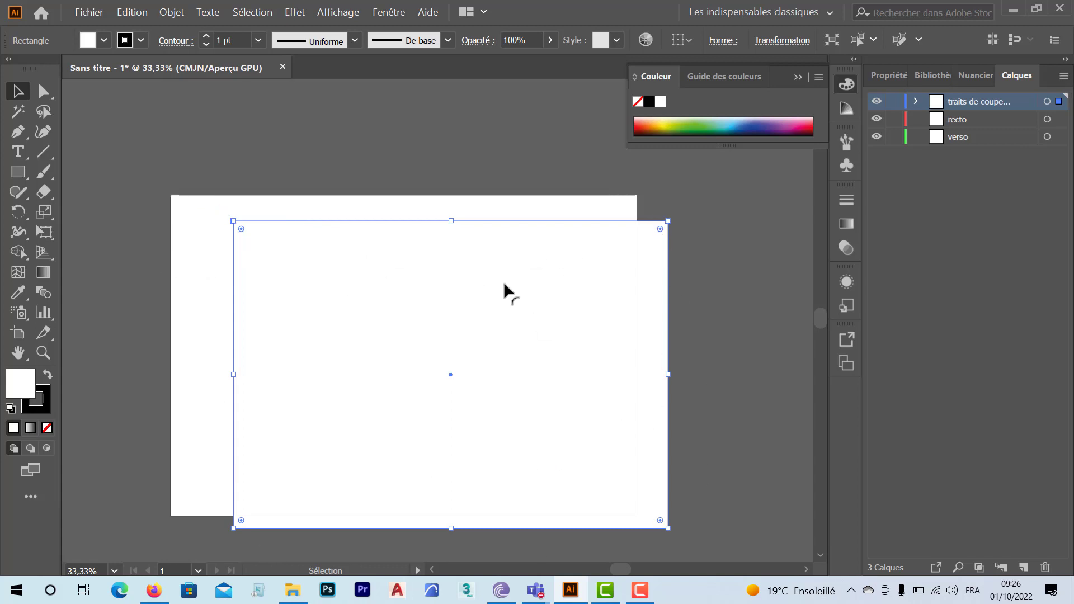
click(402, 13)
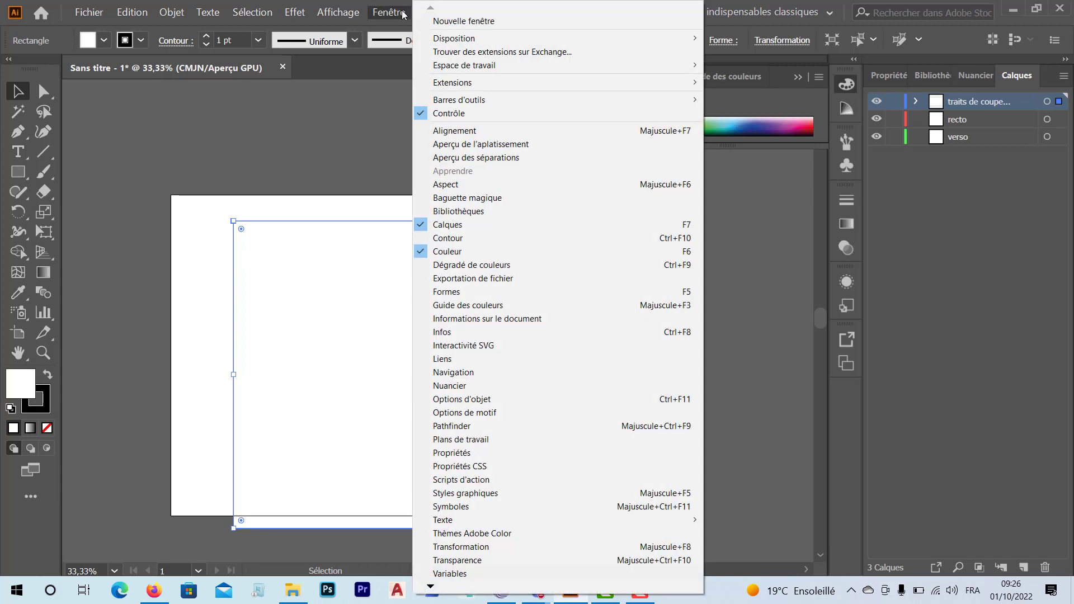
click(479, 131)
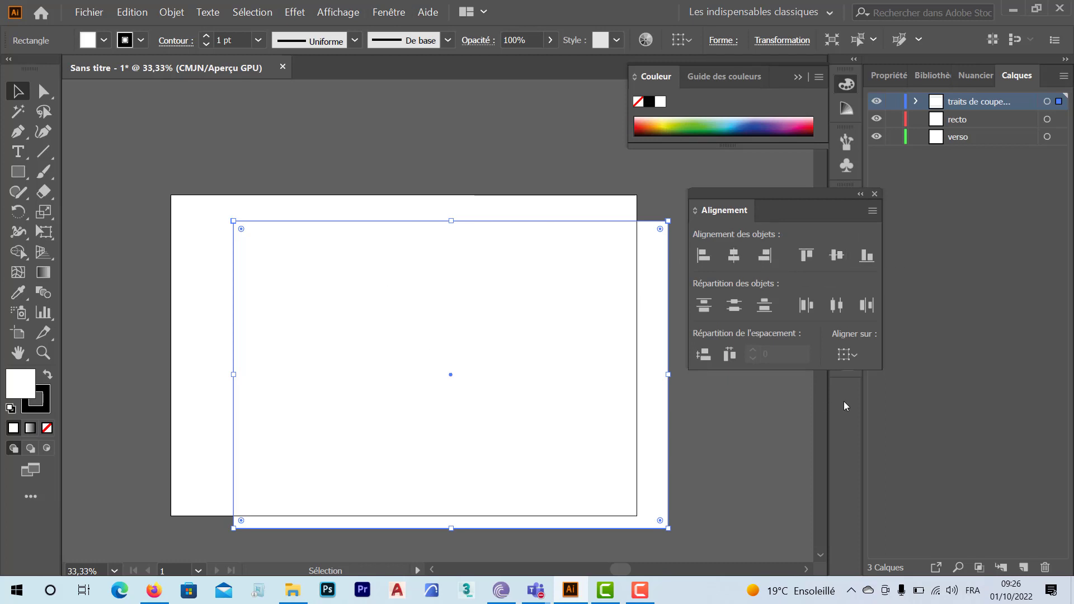
click(849, 355)
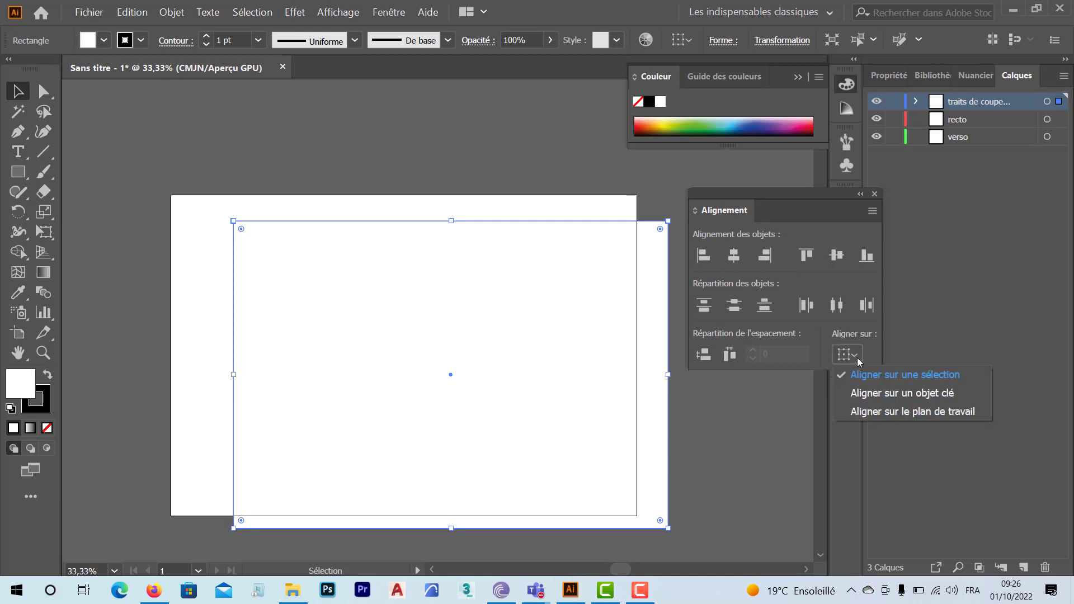
click(865, 412)
click(806, 305)
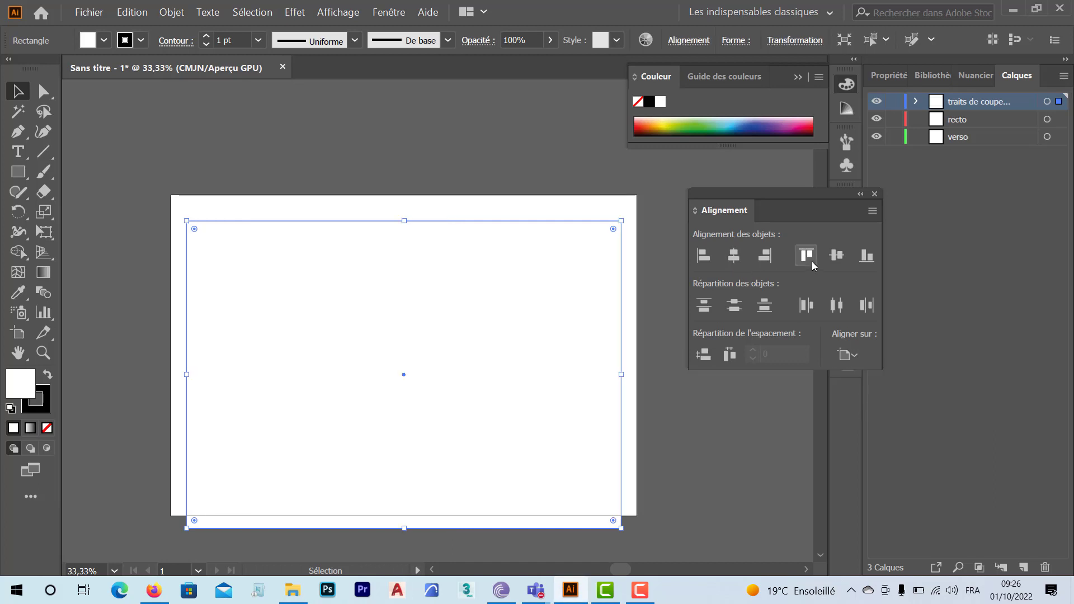
click(810, 260)
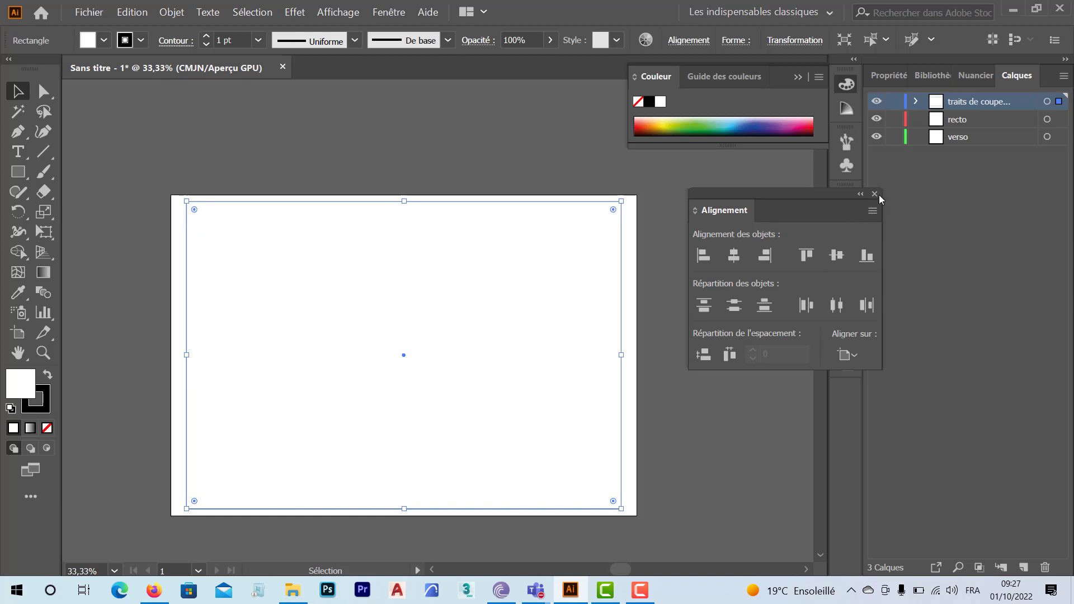
drag(790, 194, 894, 314)
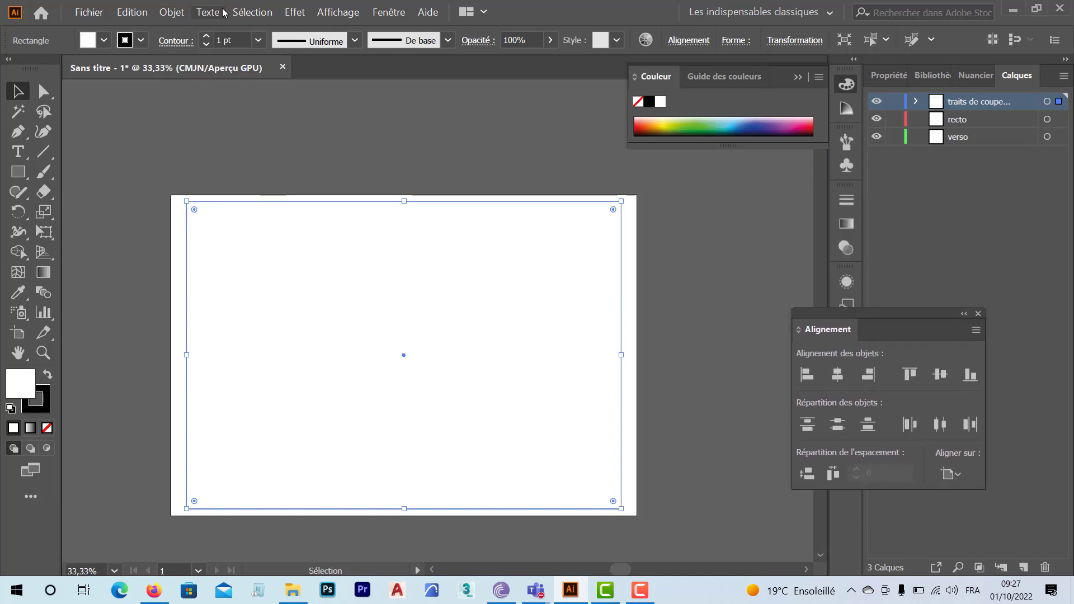
- Apply the Traits de coupe effect to the rectangle, expand its appearance and deselect it
click(182, 16)
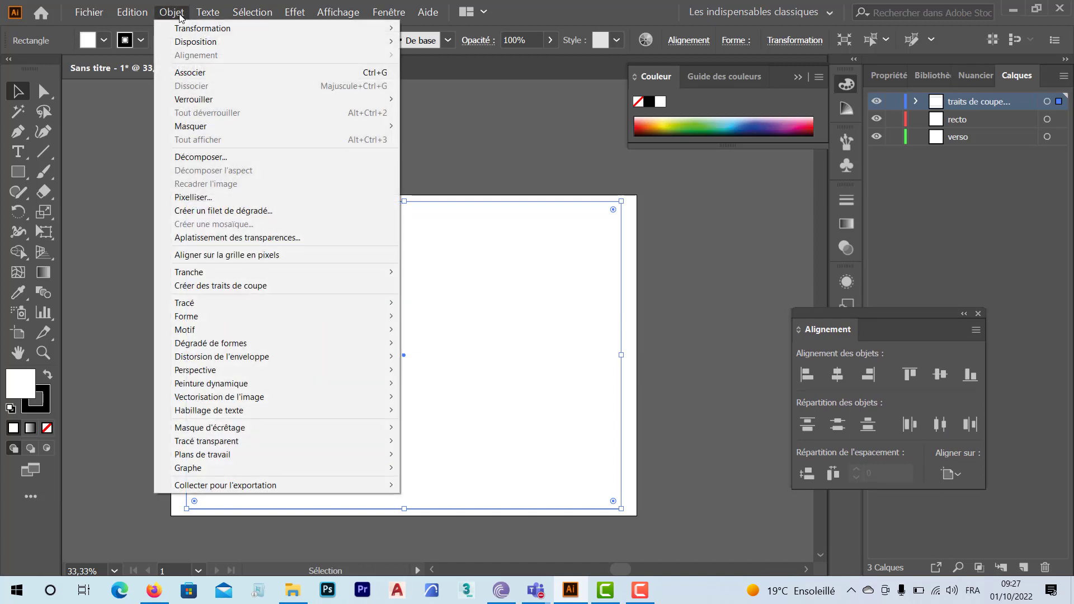
mouse_move(295, 13)
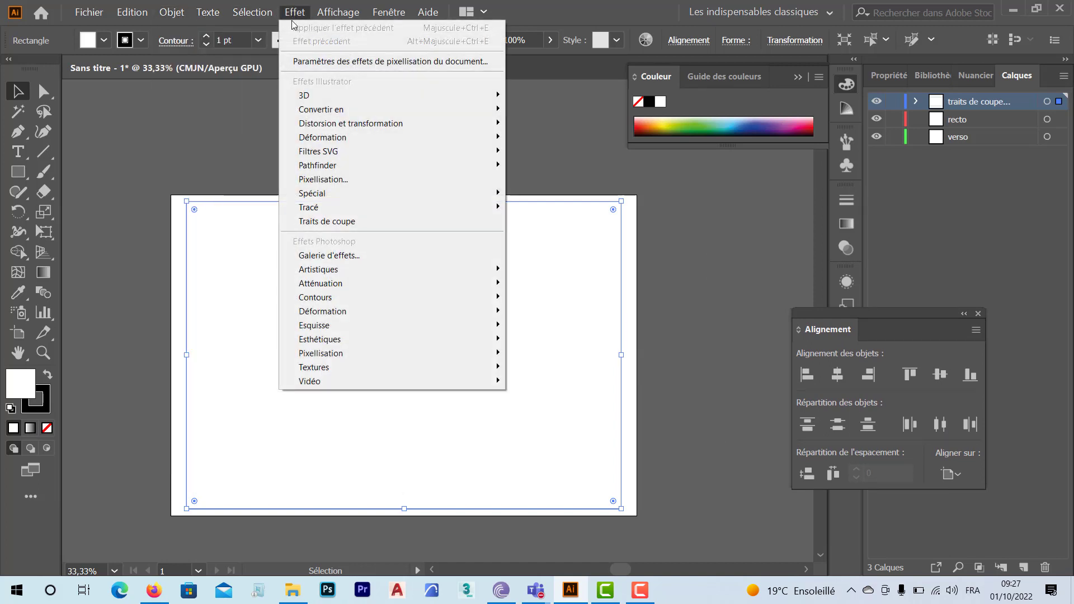
click(342, 224)
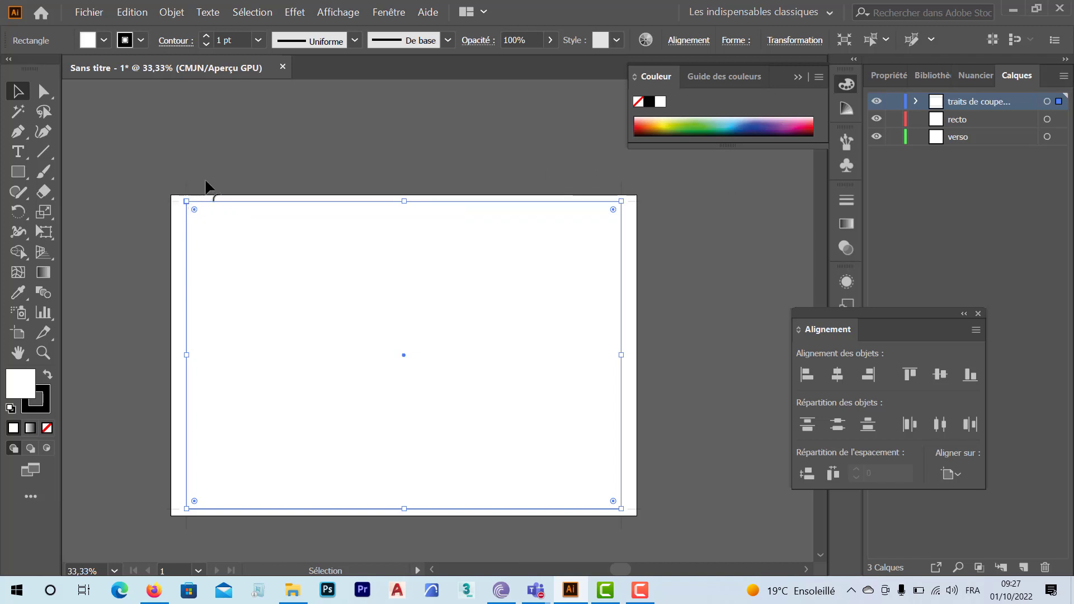
click(177, 15)
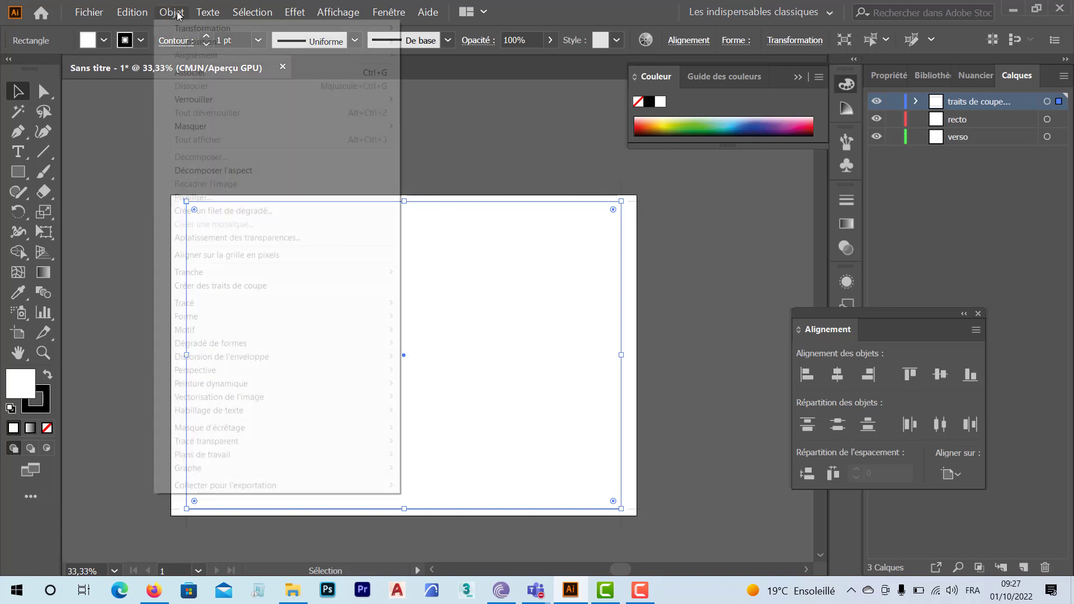
click(222, 170)
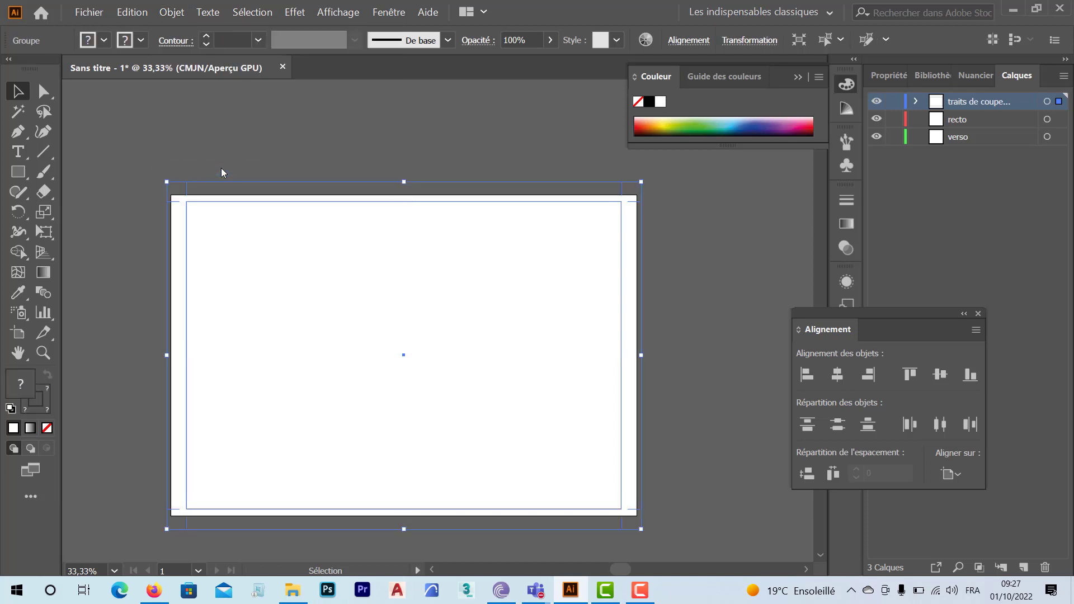
click(221, 170)
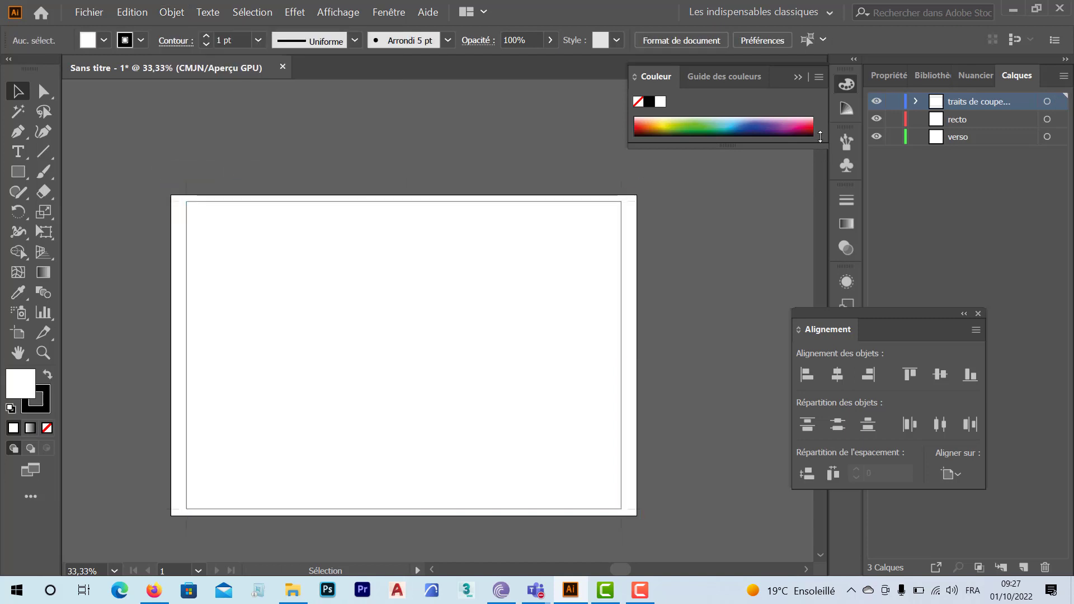
- Toggle the visibility of the "traits de coupes et regle" layer off and on to check its contents
click(877, 102)
click(877, 103)
click(877, 102)
click(876, 102)
- Isolate the expanded trim-mark group and delete the rectangle inside it, keeping only the trim marks
click(307, 199)
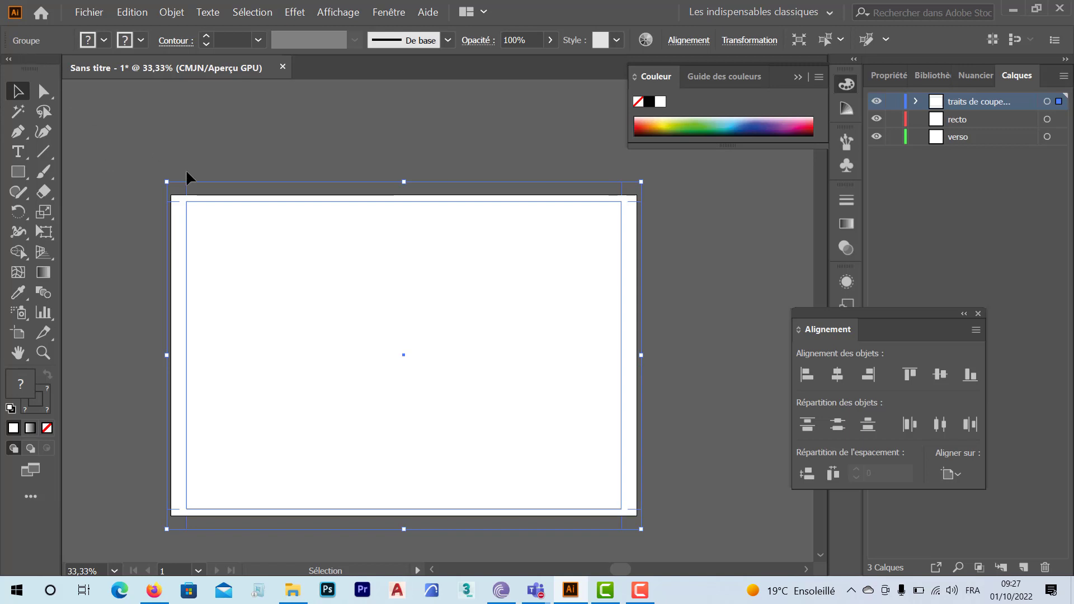
double_click(202, 200)
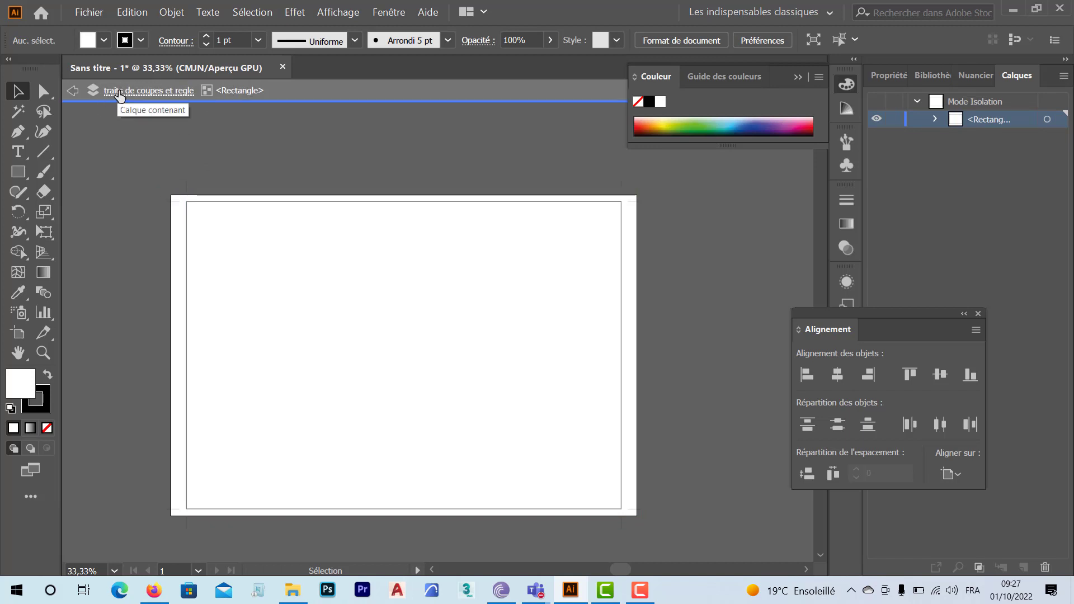
click(215, 199)
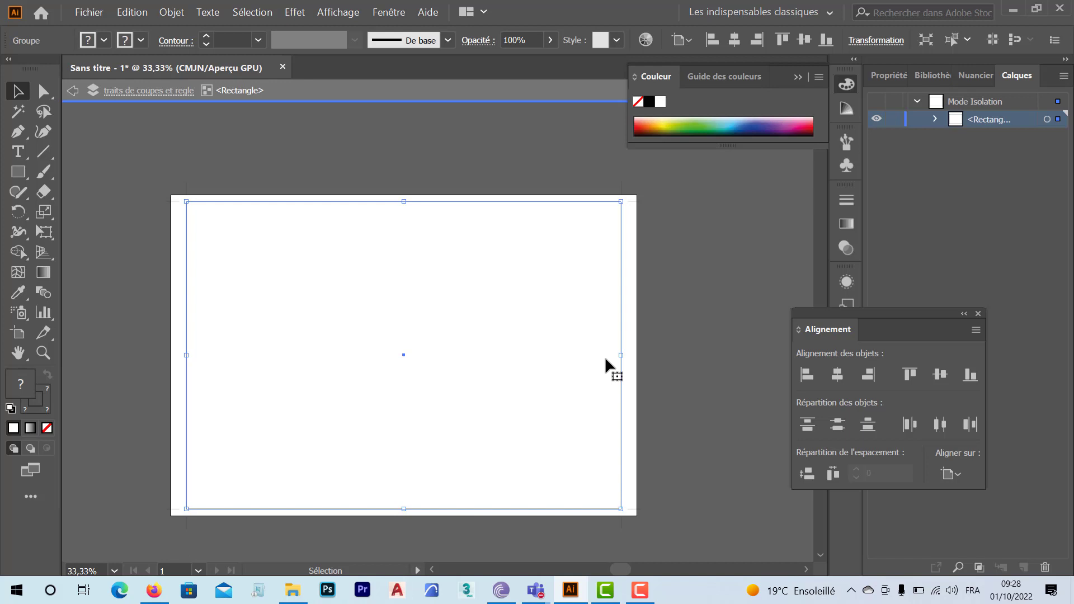
key(ctrl+shift+a)
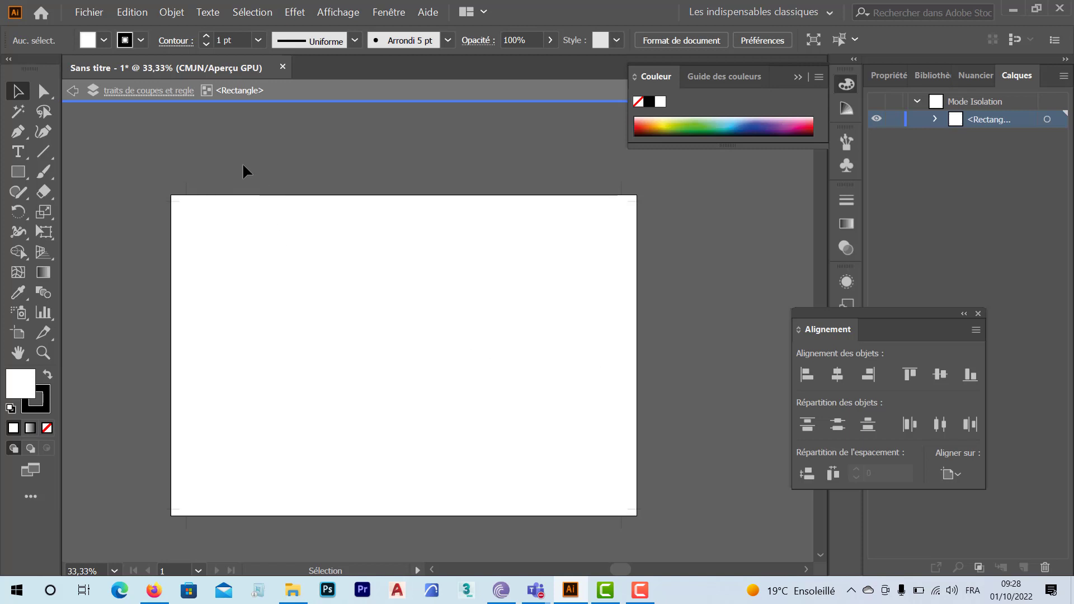
- Select the left vertical trim marks above and below the page and copy them 210 mm horizontally and 0 mm vertically
drag(173, 166, 205, 208)
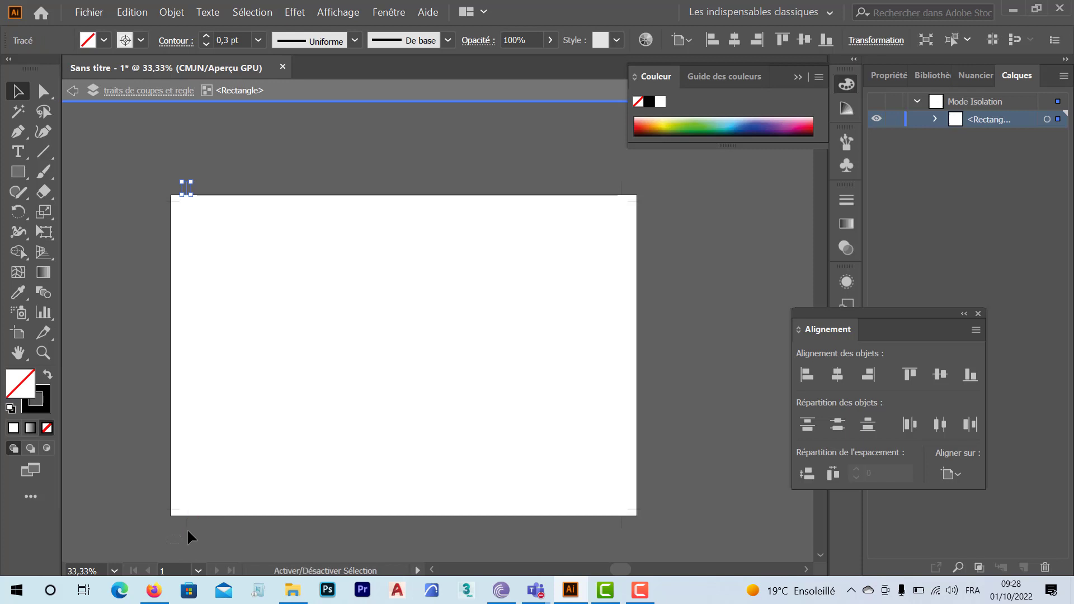
drag(187, 529, 199, 520)
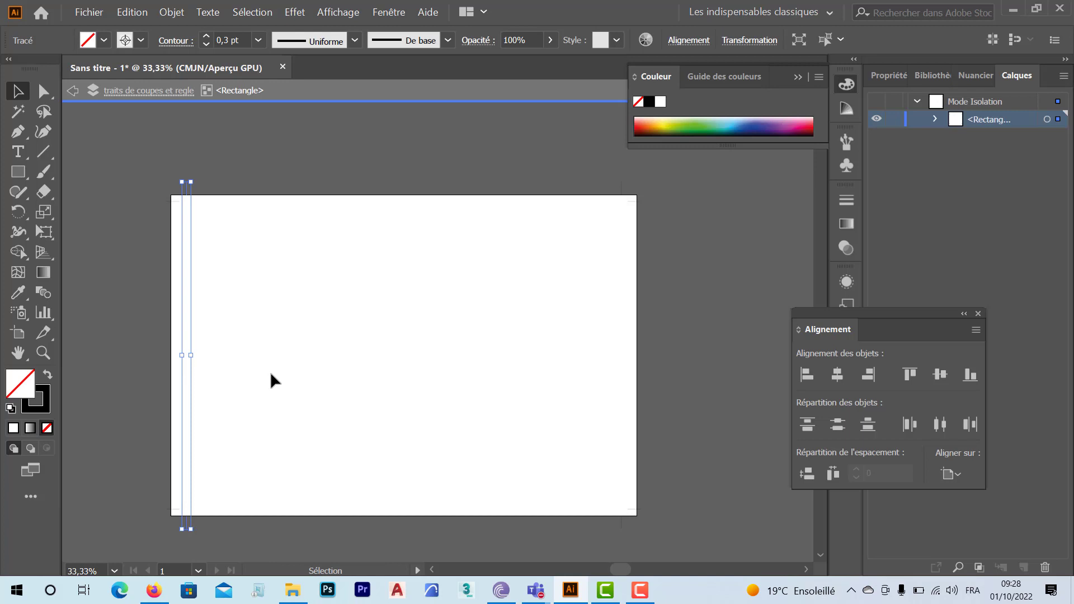
key(Return)
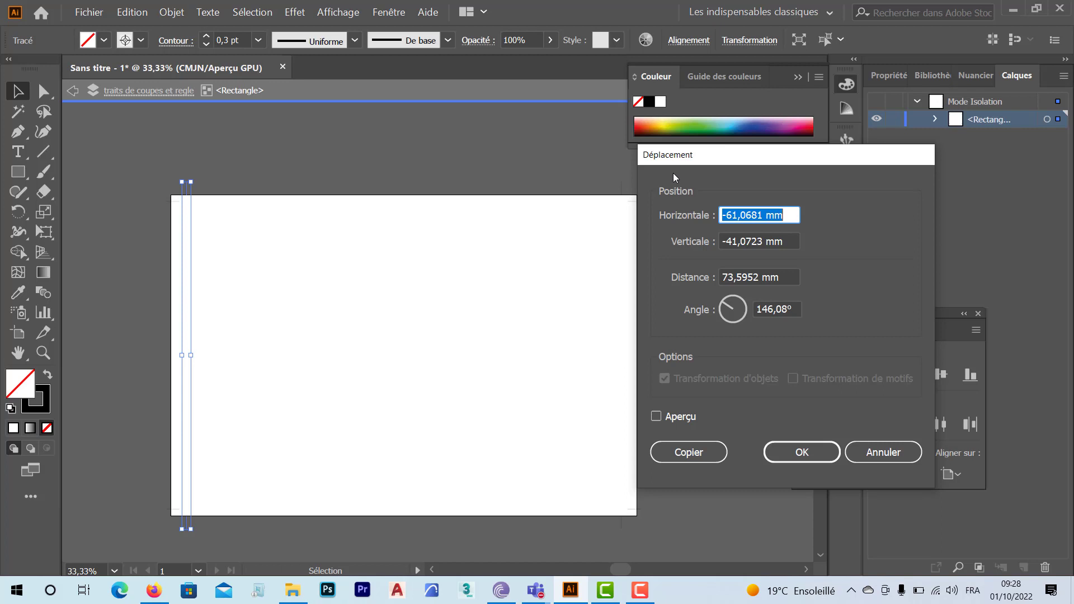
text(210)
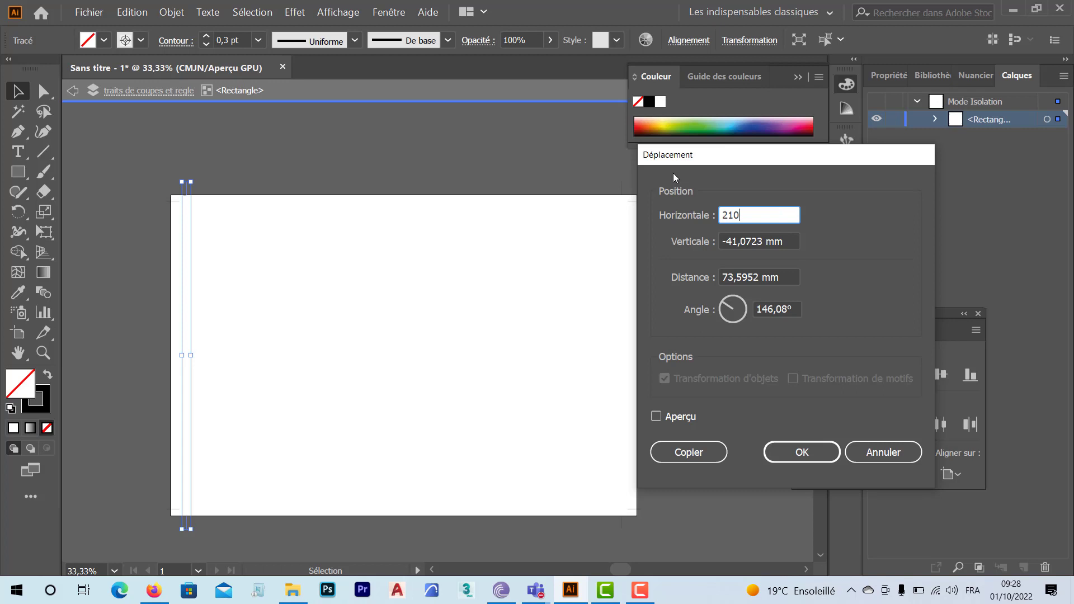
key(Tab)
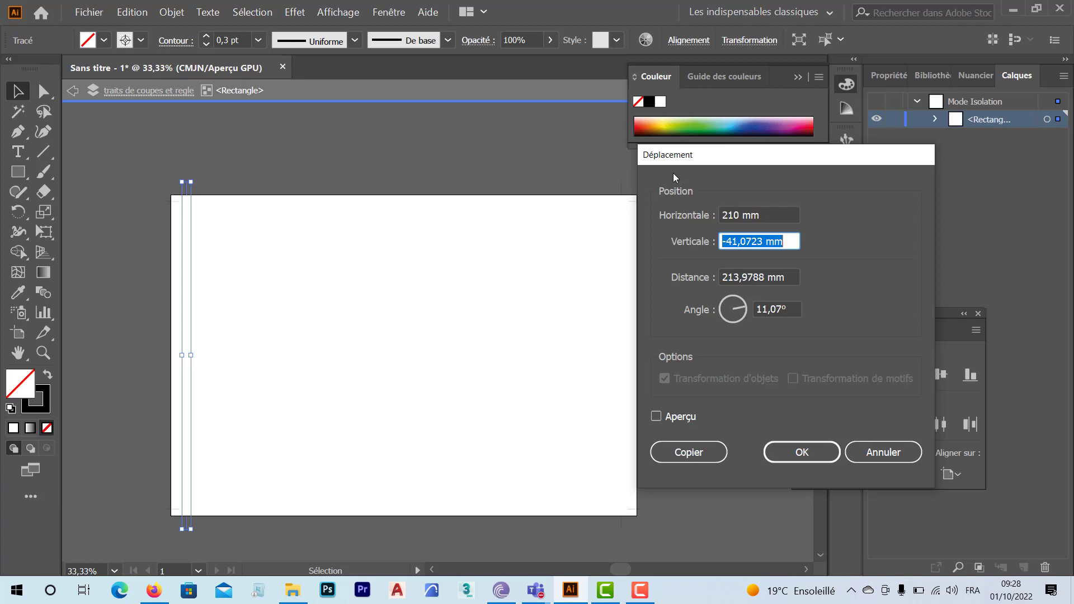
text(0)
click(692, 453)
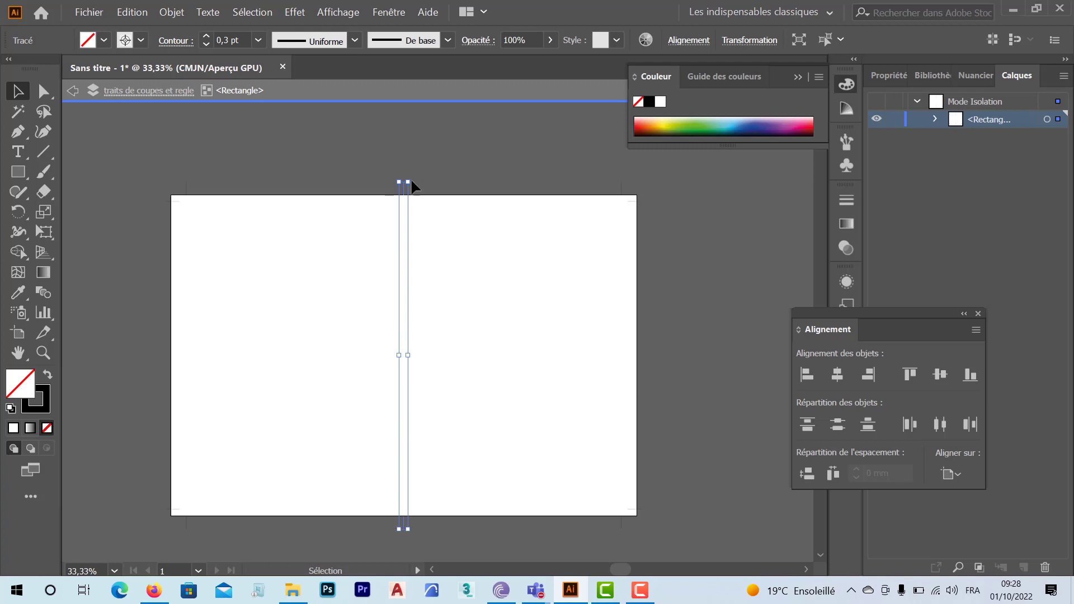
- Give the copied centre fold marks a dashed stroke (Pointillé) with 12 pt dashes and leave isolation mode
click(851, 200)
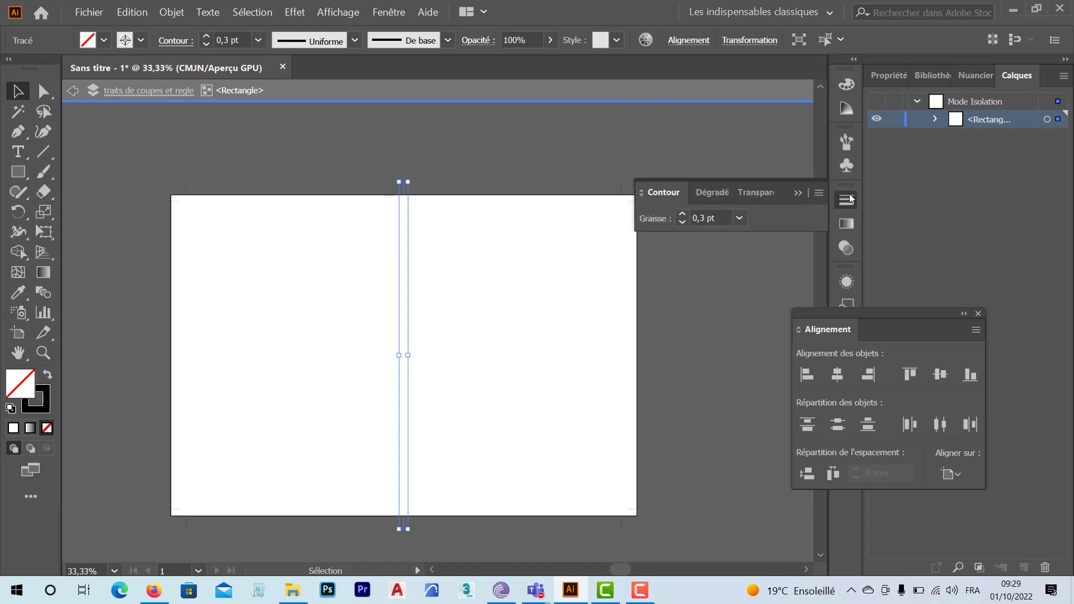
drag(854, 314, 935, 367)
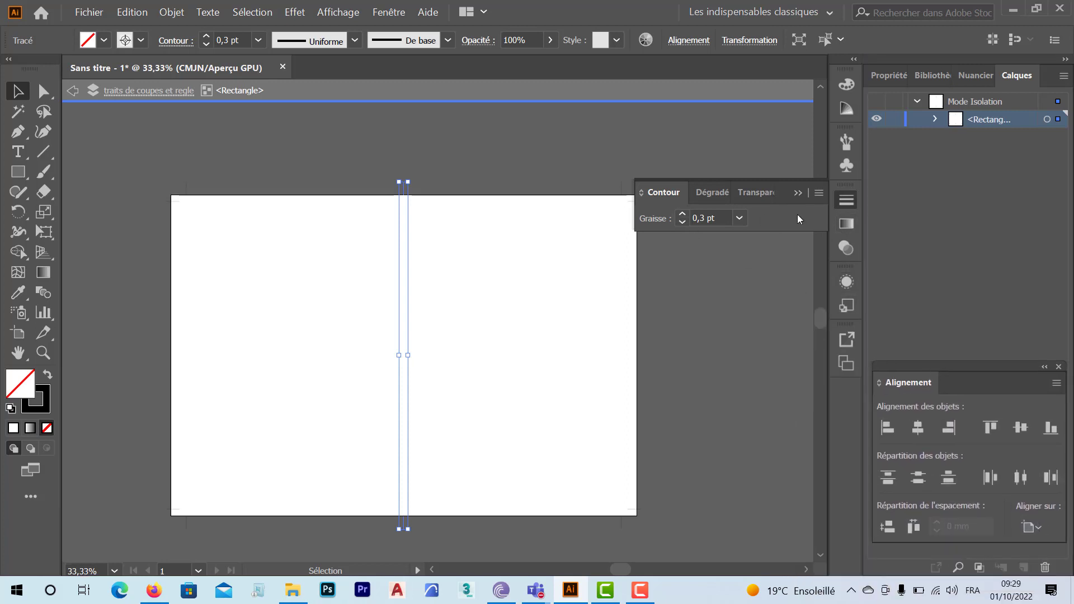
click(819, 193)
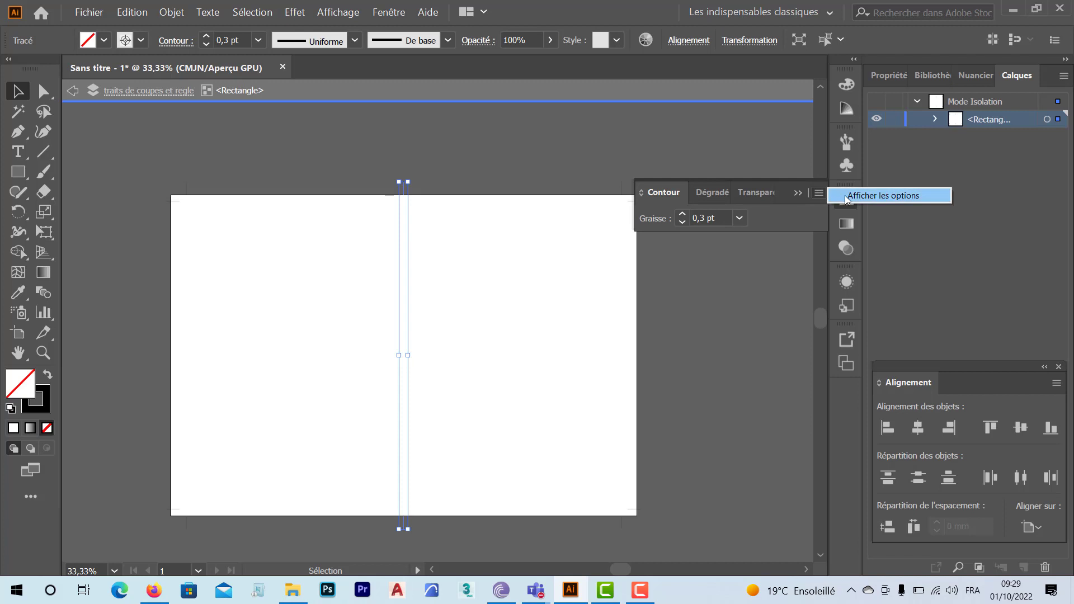
click(846, 197)
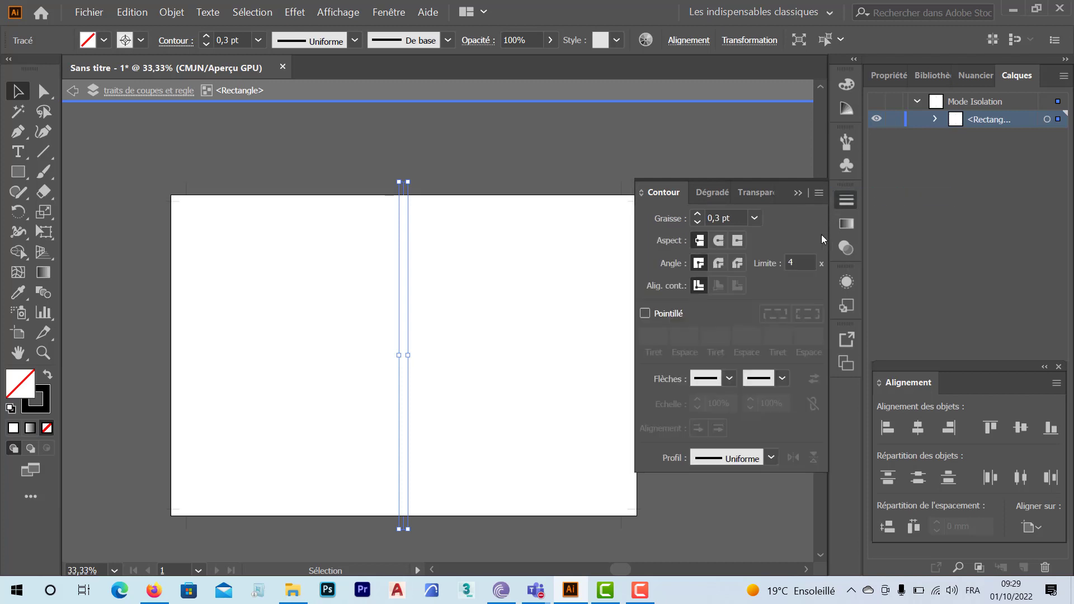
click(647, 313)
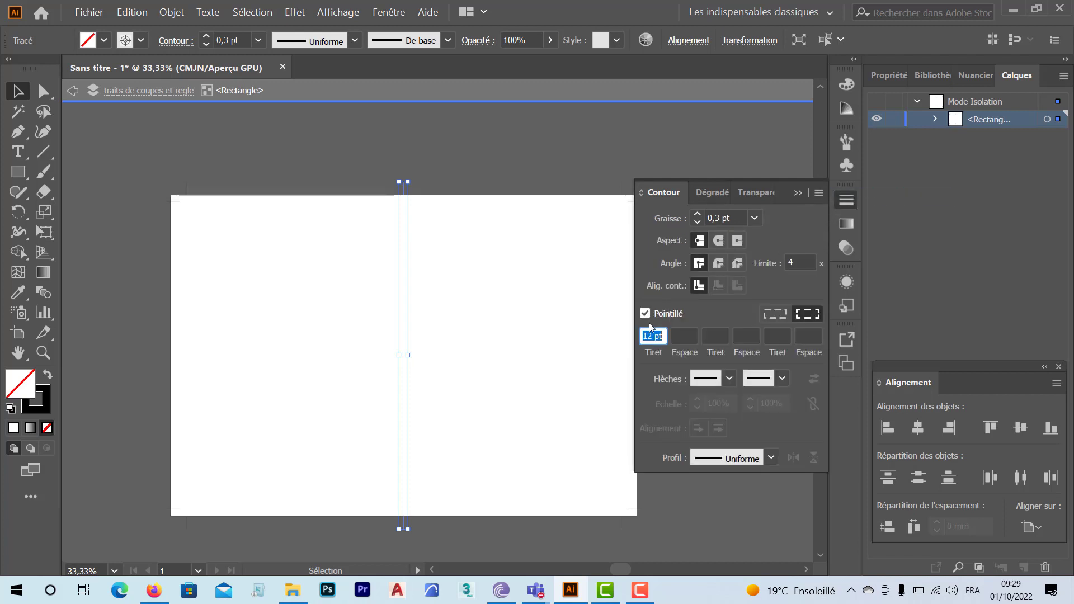
click(452, 225)
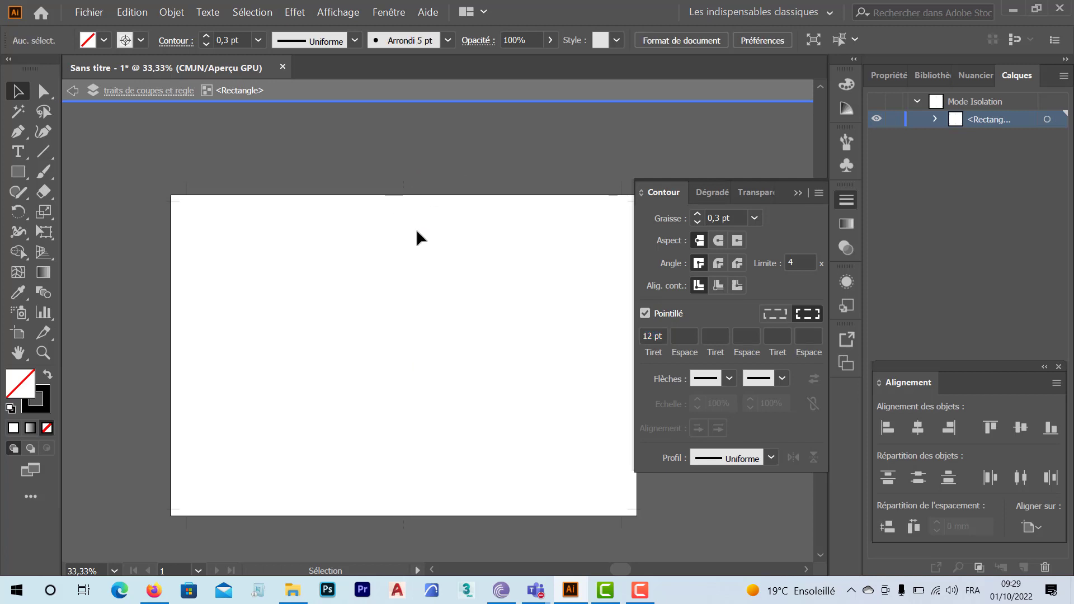
click(800, 197)
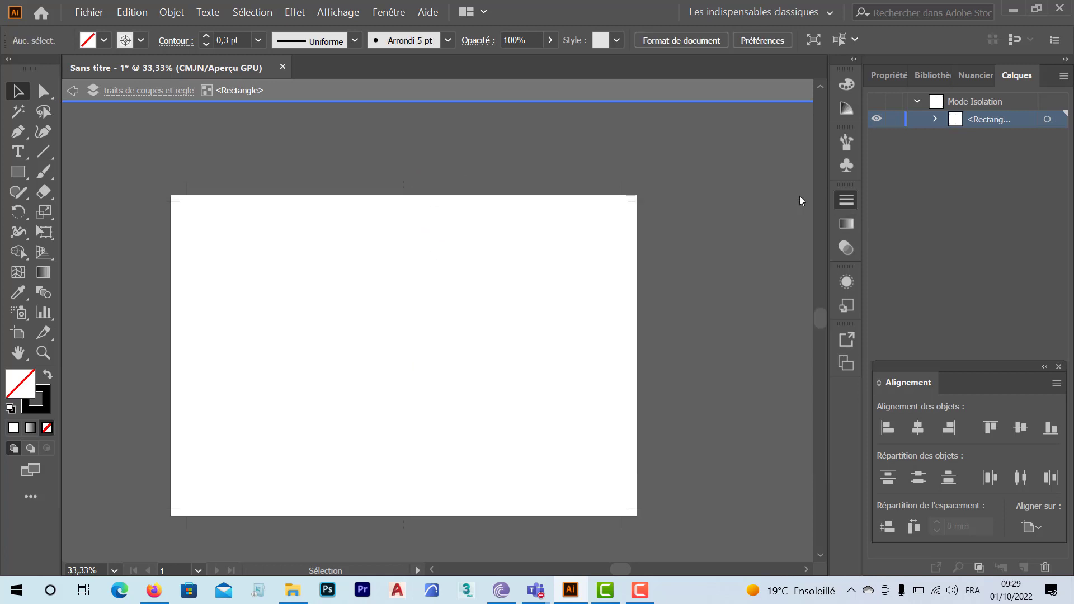
double_click(198, 153)
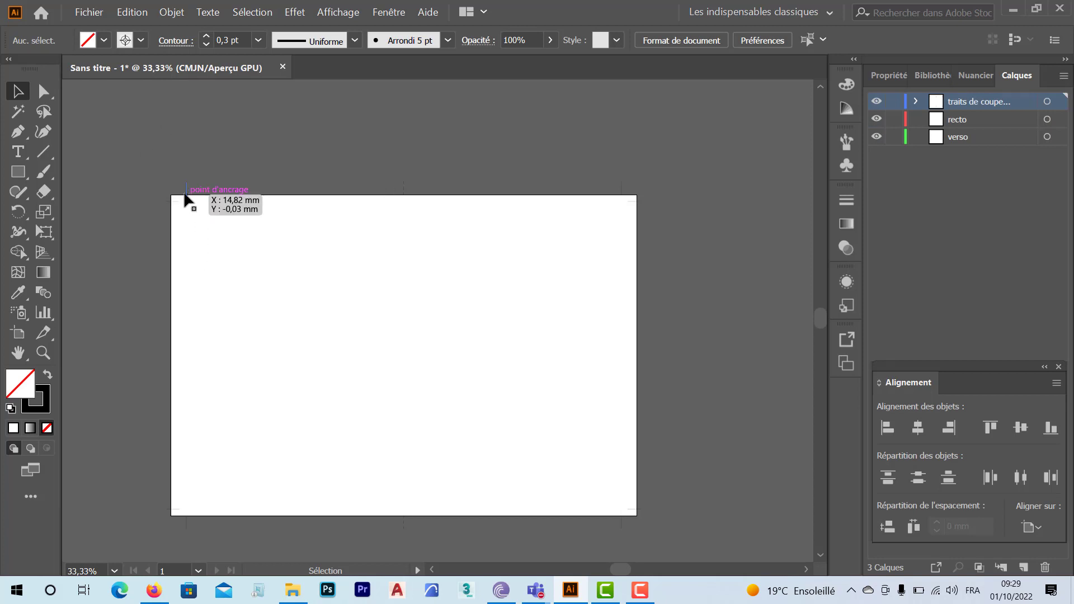
- Try moving the whole trim-mark group, undo the move and inspect the upper-right corner marks
drag(185, 193, 254, 221)
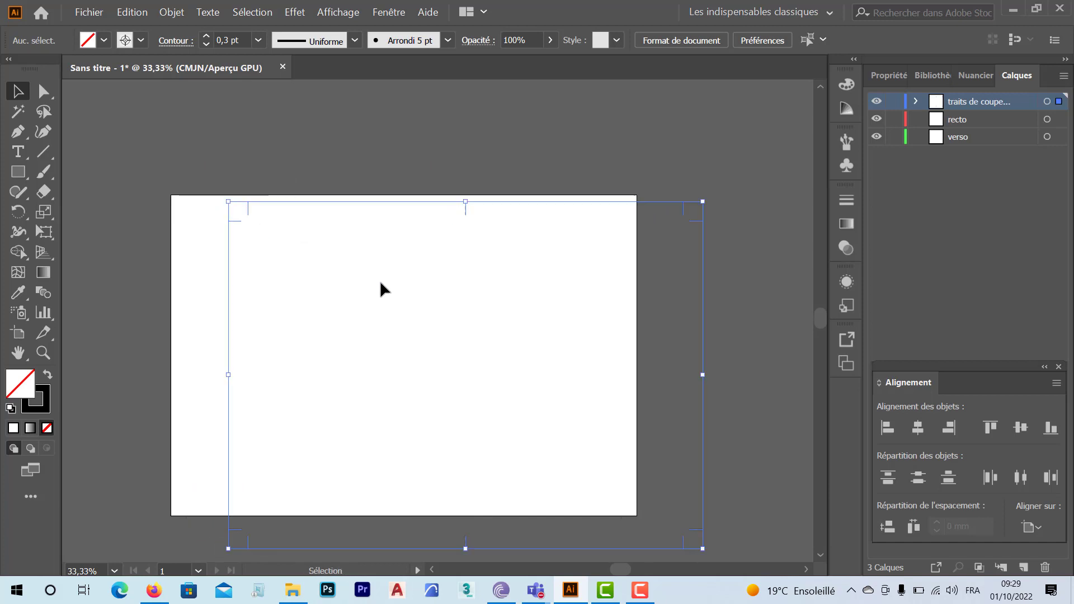
key(ctrl+z)
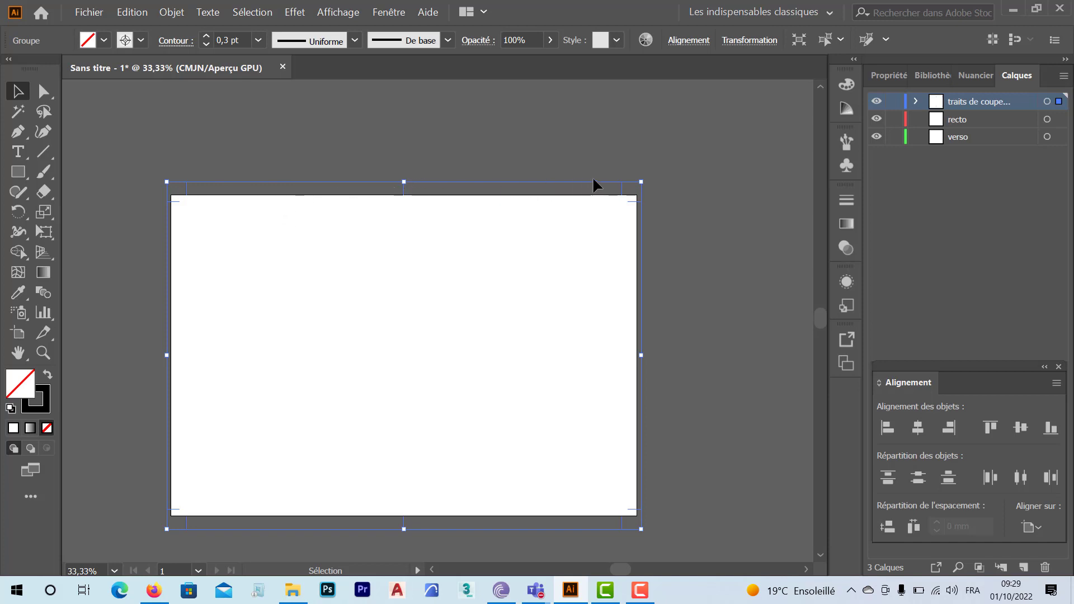
click(659, 193)
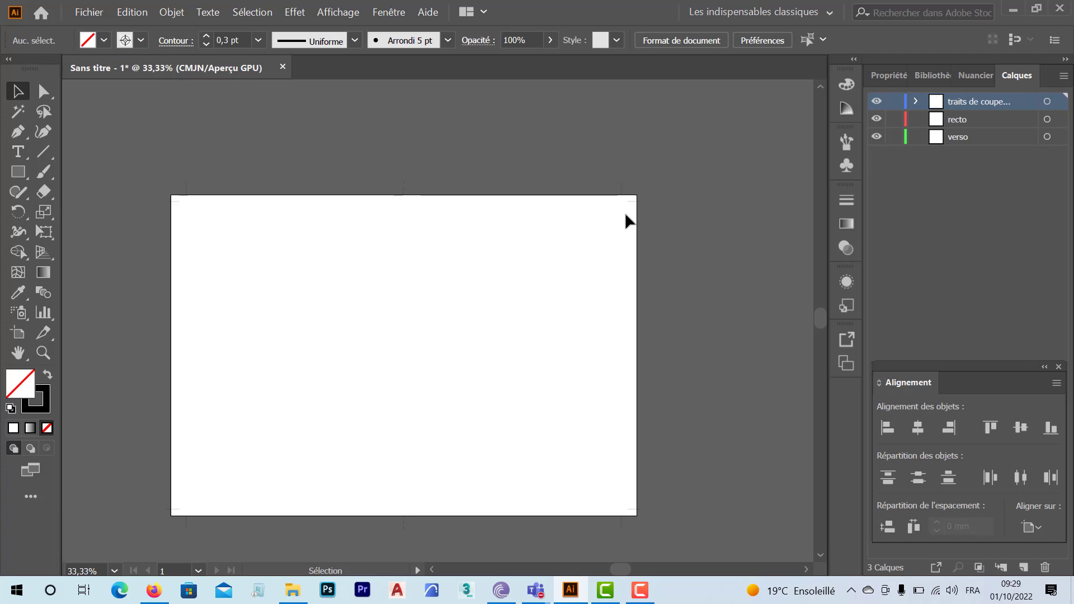
scroll(626, 193, up, 3)
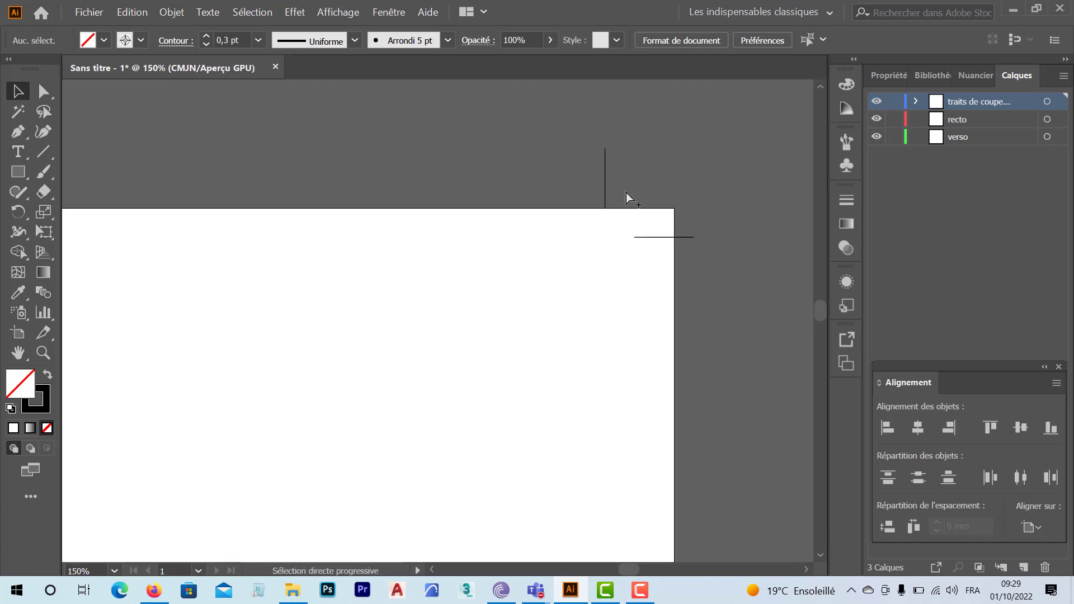
scroll(626, 192, down, 3)
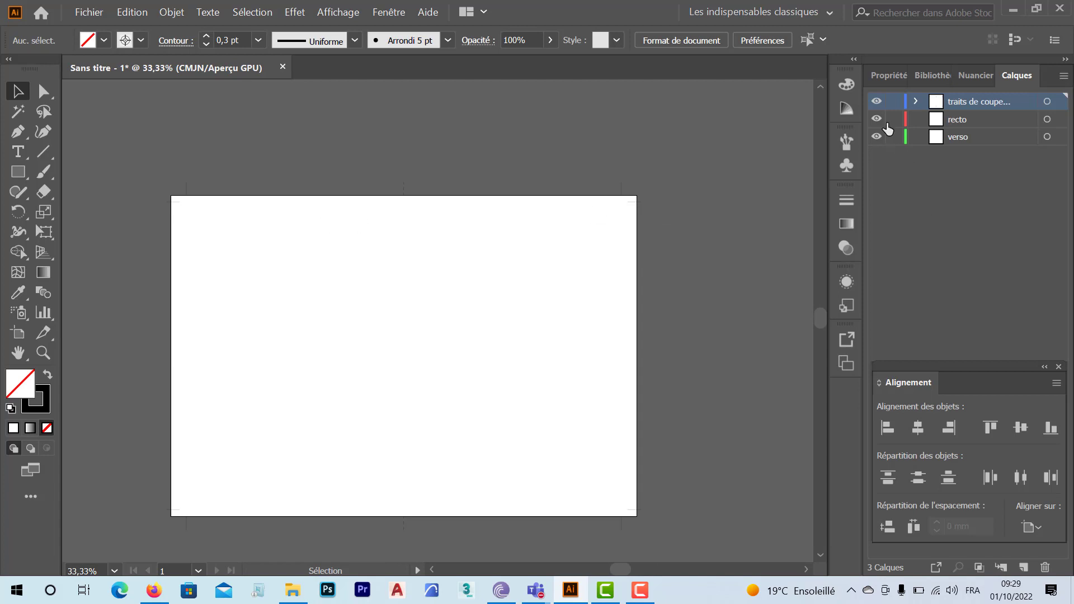
- Hide the recto and verso layers, select the trim-mark group and display the rulers
drag(875, 126, 877, 158)
click(624, 185)
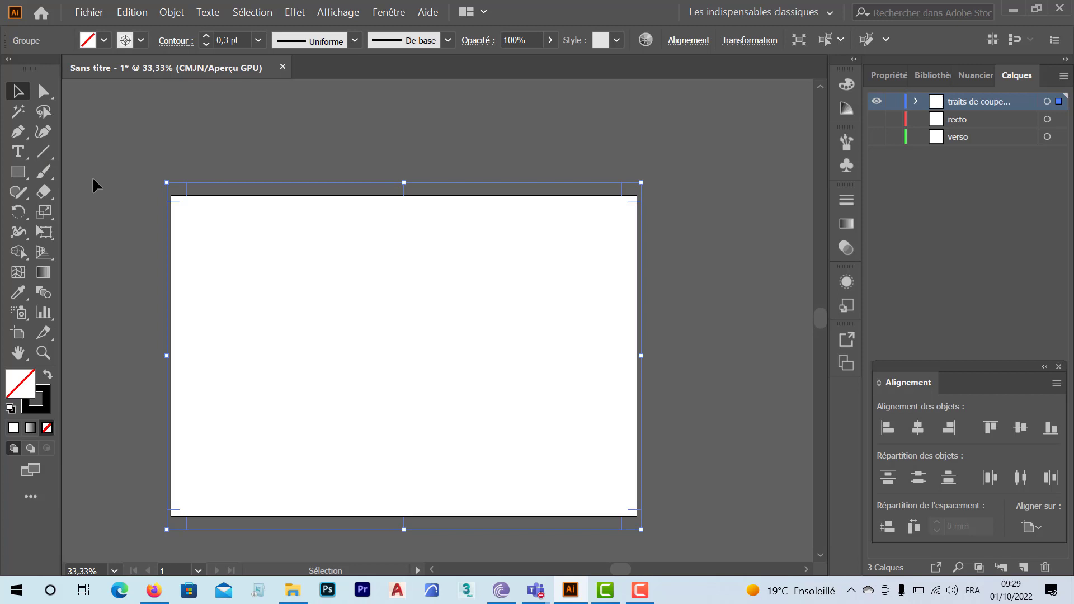
key(ctrl)
key(ctrl+r)
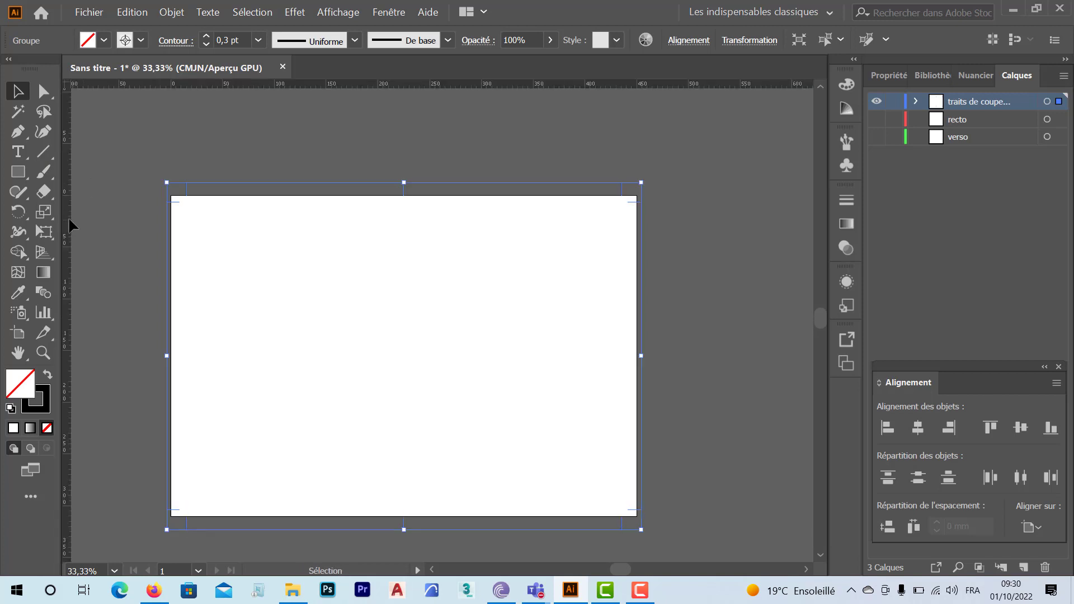
- Place a vertical and a horizontal ruler guide aligned with the trim marks at the page's upper-left corner
scroll(72, 193, up, 3)
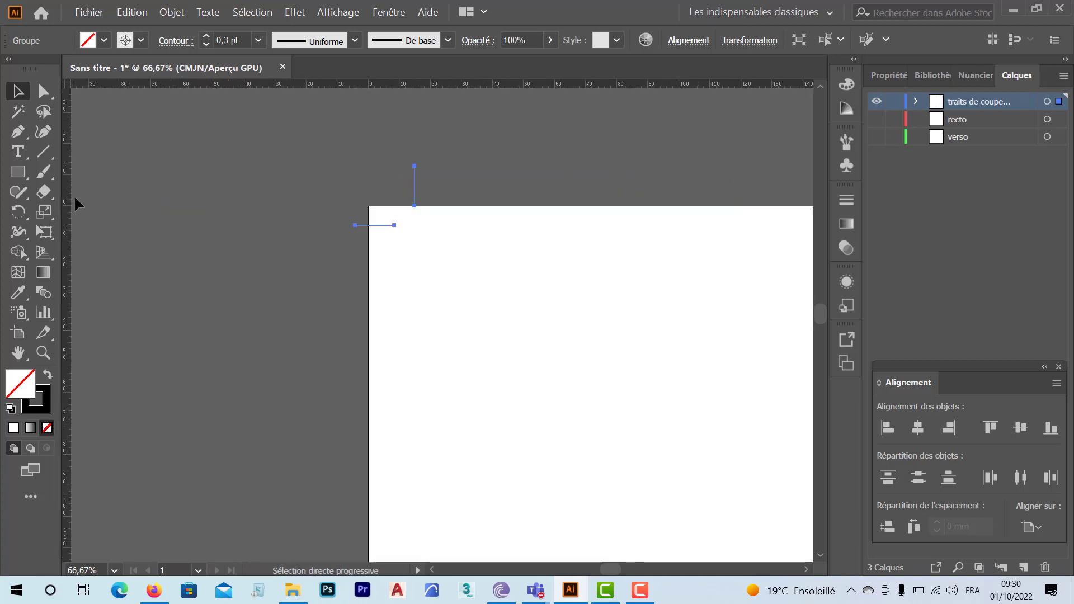
key(space)
drag(210, 219, 127, 290)
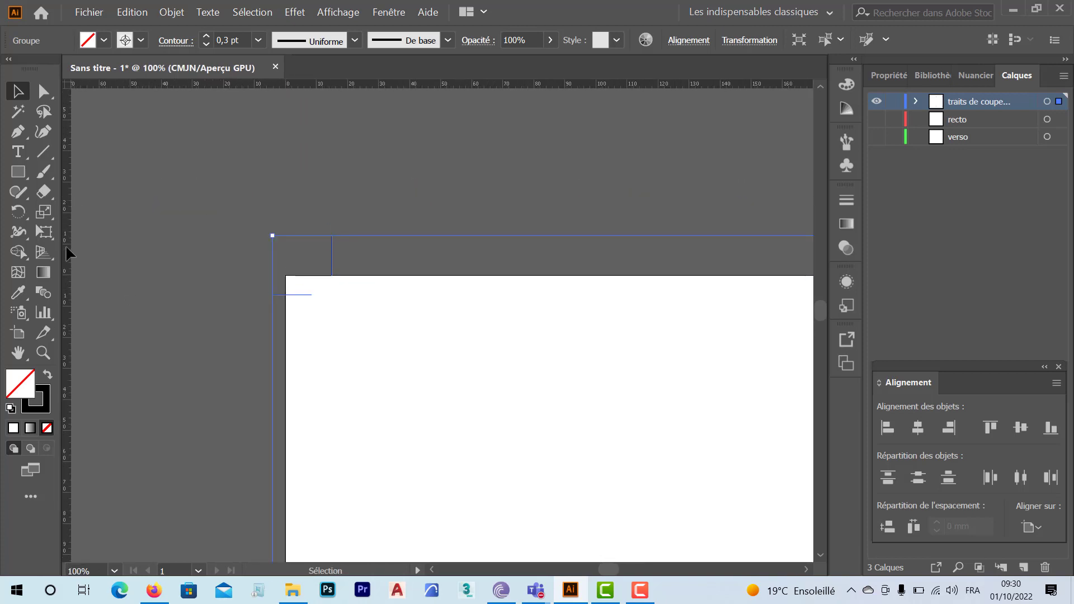
drag(67, 254, 331, 277)
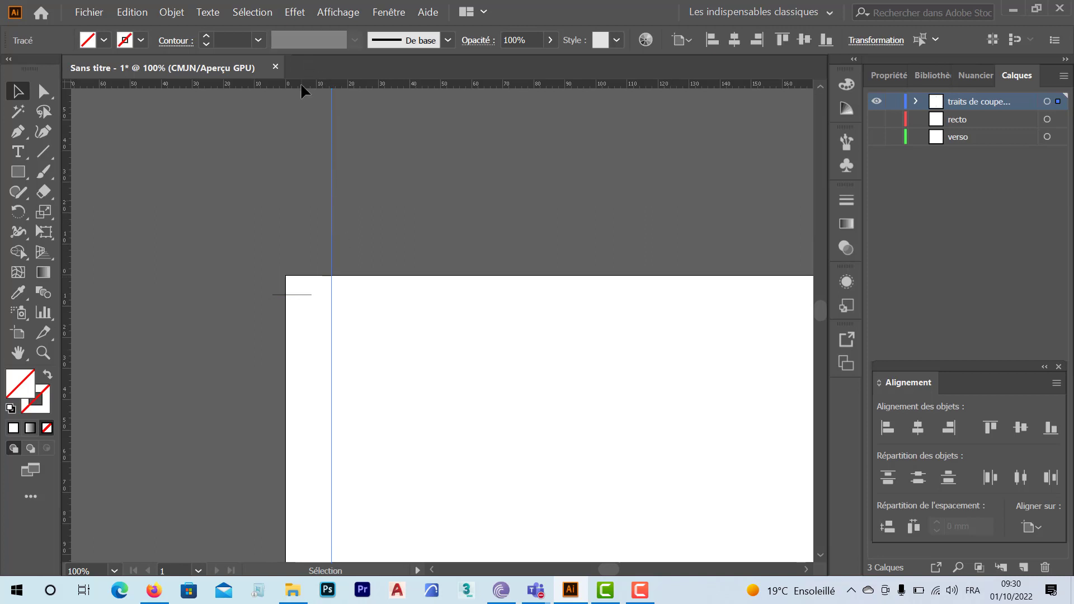
drag(301, 85, 293, 294)
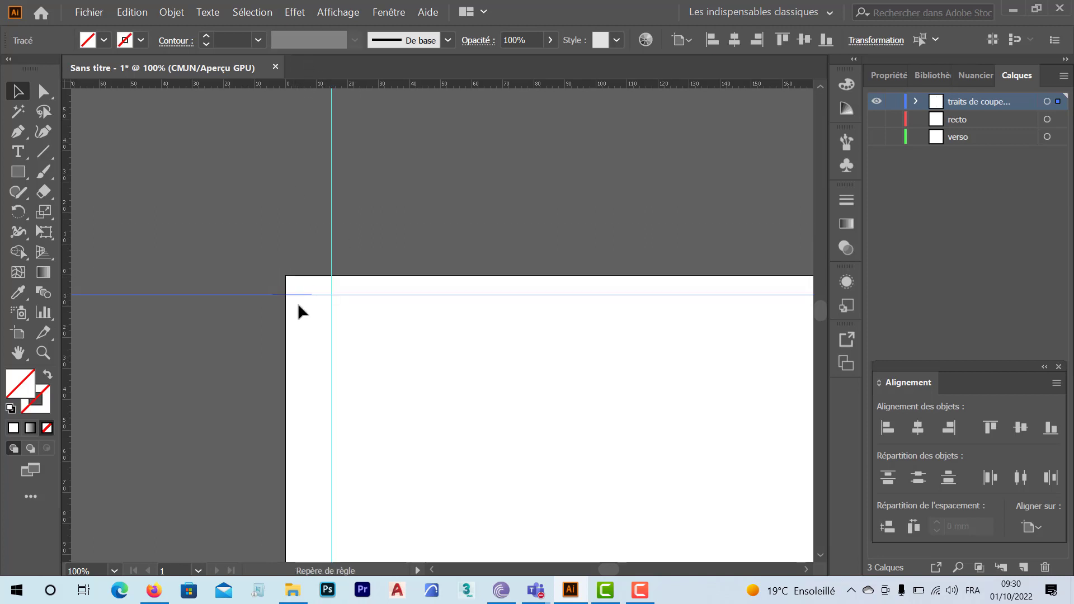
- Copy the vertical guide 210 mm horizontally onto the centre fold and repeat the copy for the right trim edge
scroll(469, 369, down, 3)
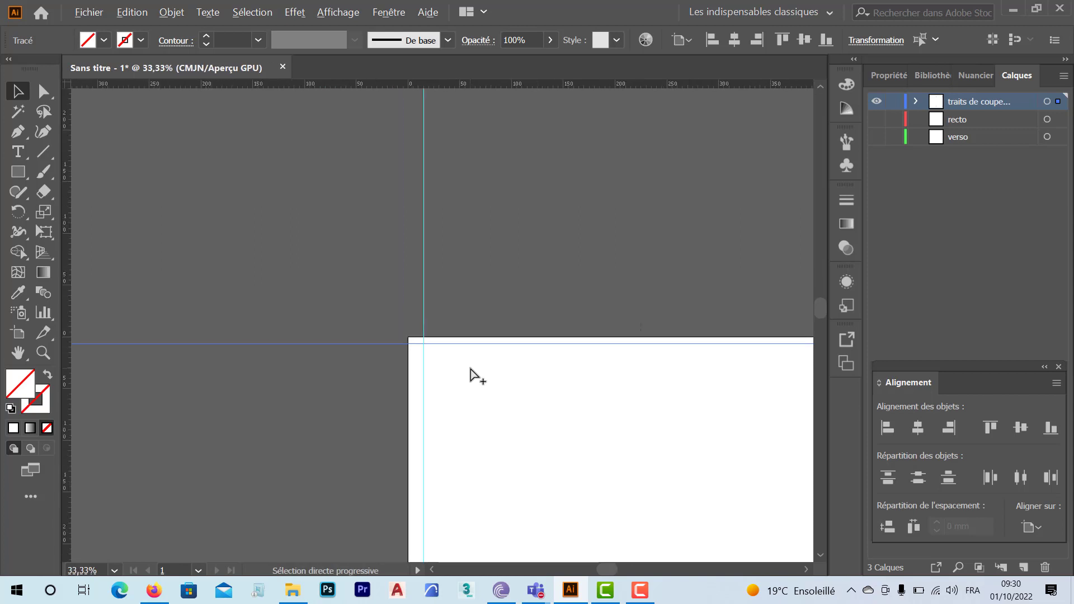
scroll(515, 384, right, 5)
scroll(196, 310, up, 2)
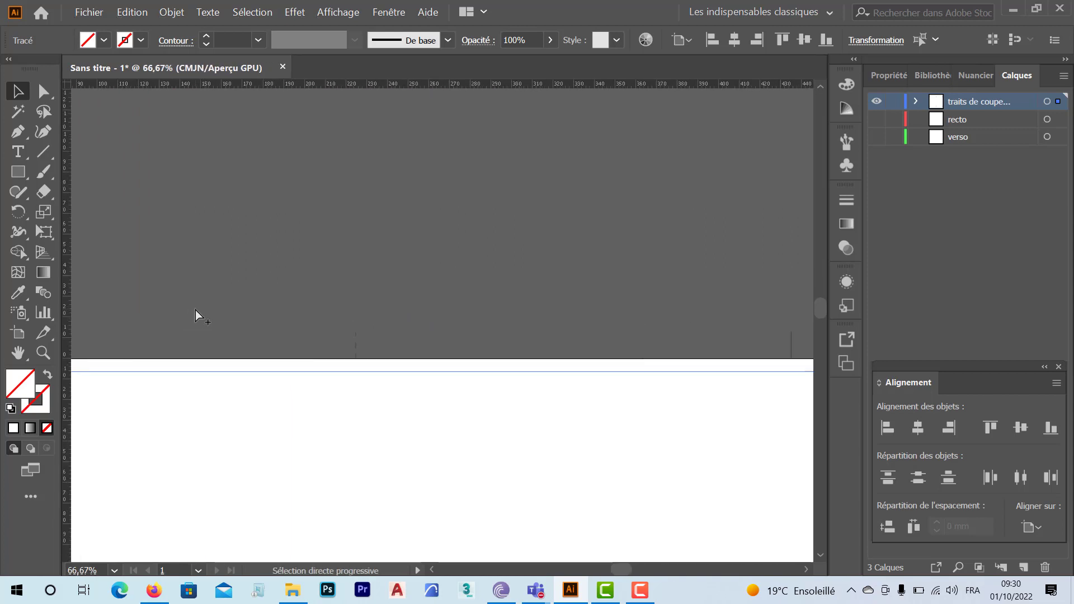
scroll(427, 367, down, 2)
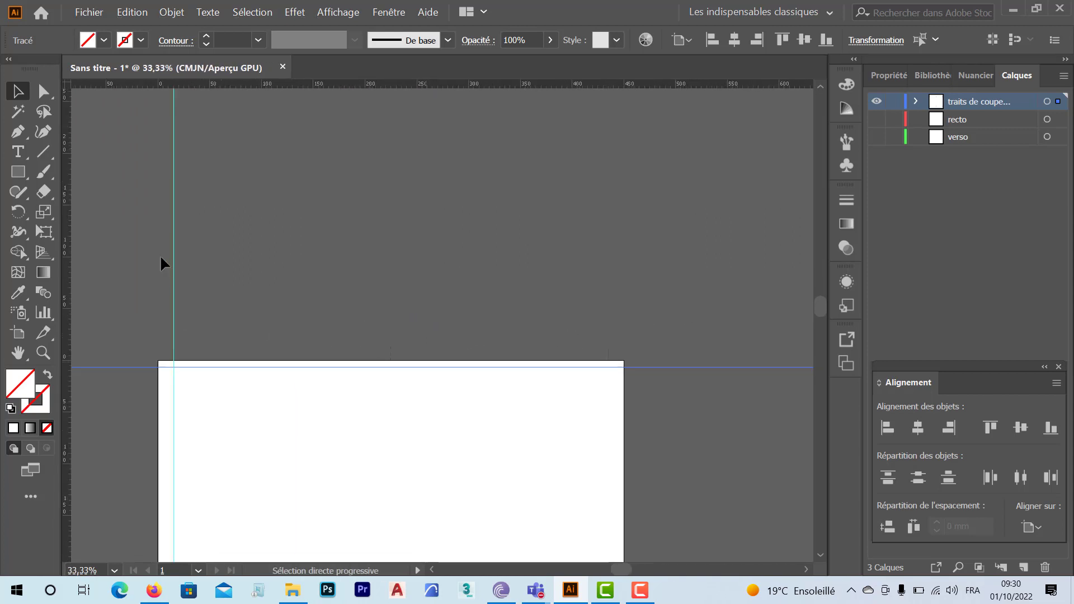
drag(161, 259, 199, 267)
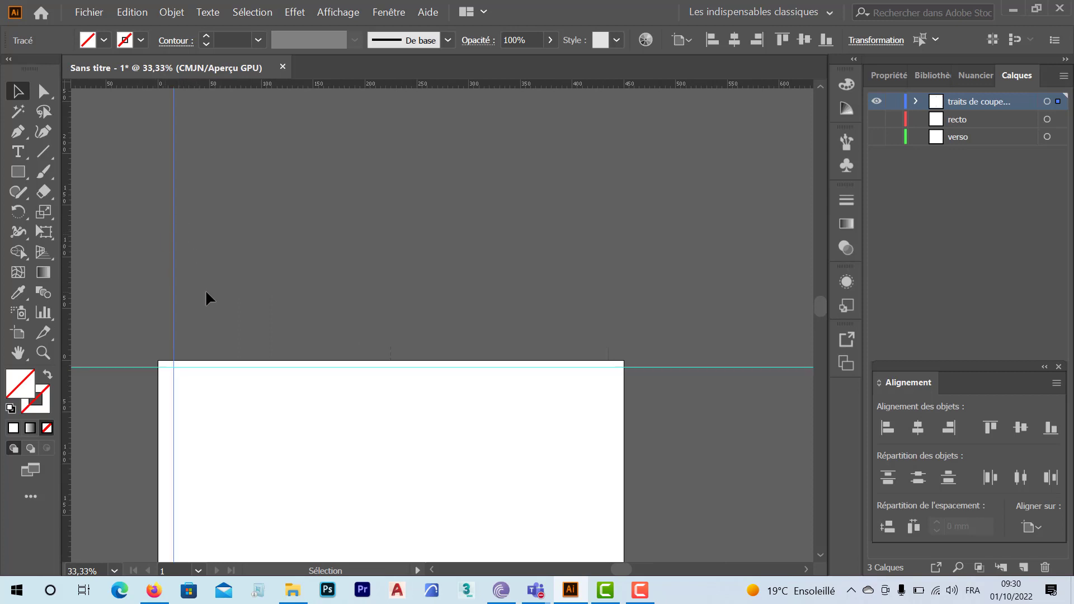
key(Return)
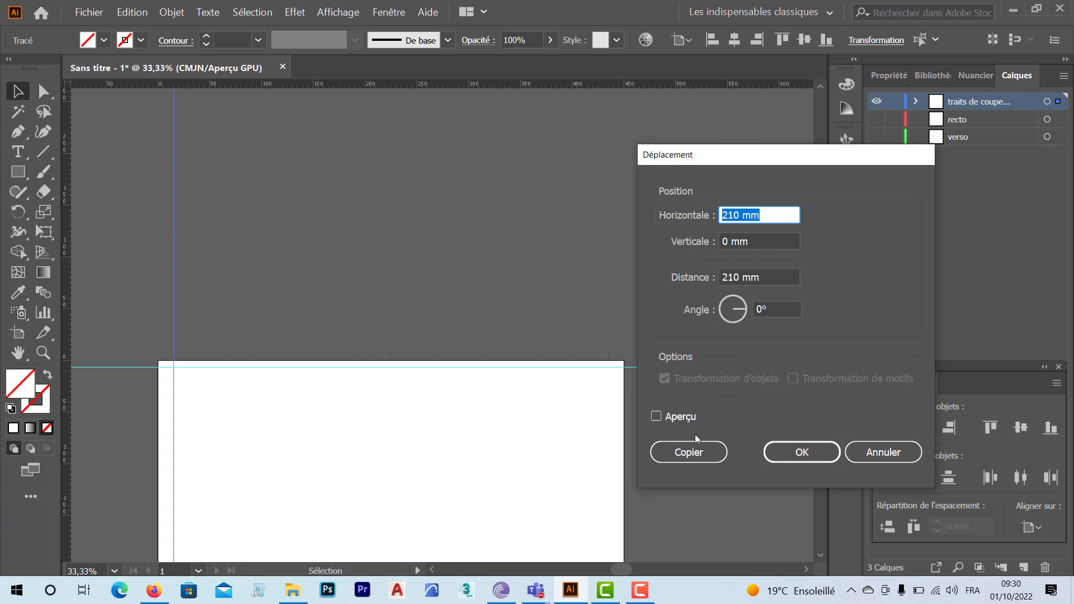
click(690, 454)
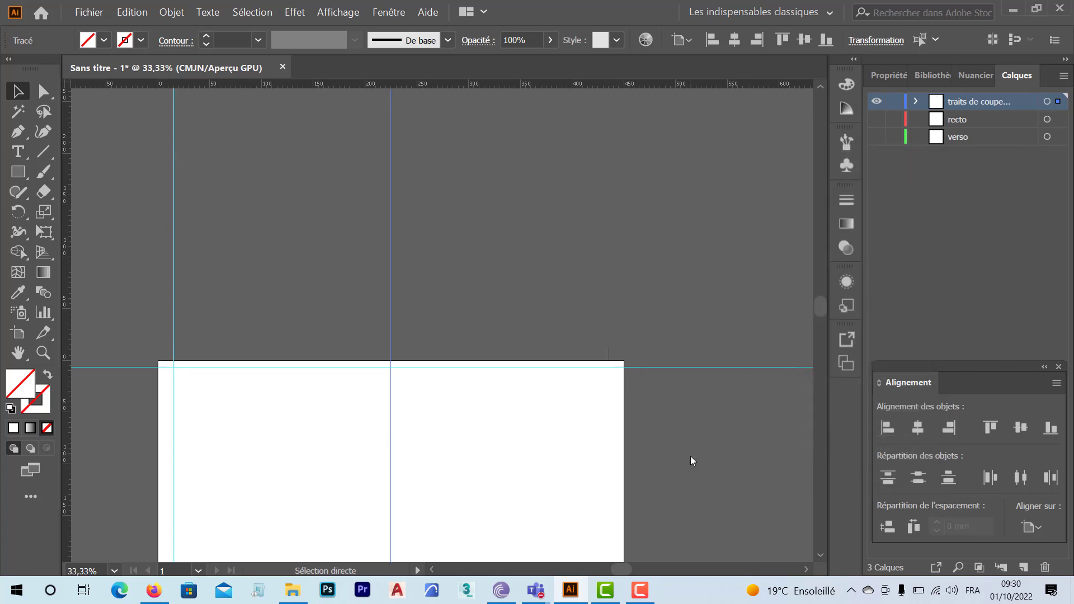
key(ctrl+d)
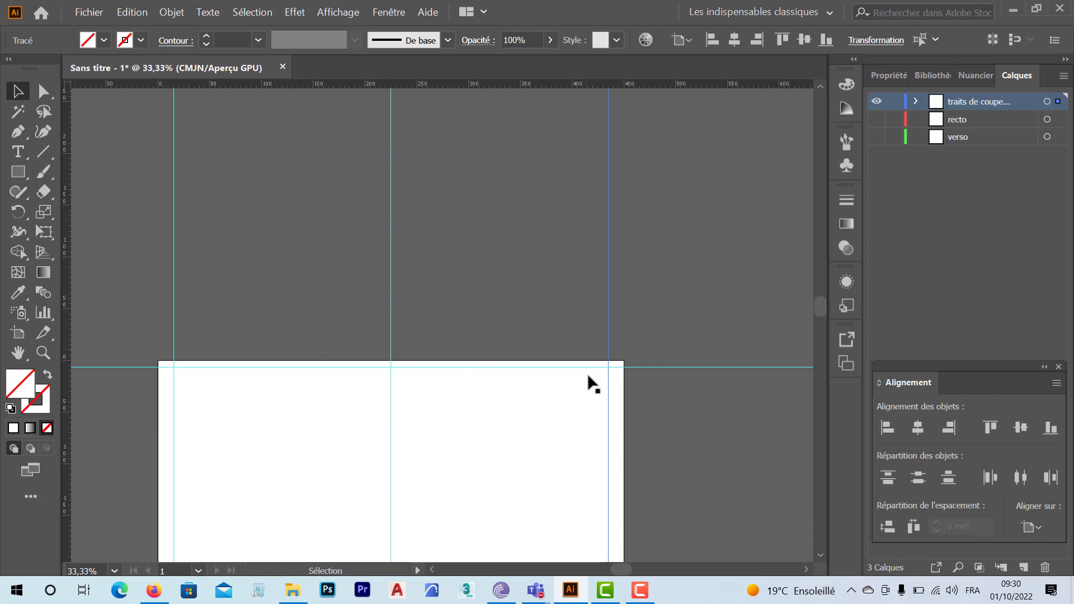
- Copy the upper horizontal guide 297 mm vertically, with 0 mm horizontal offset, onto the page's lower trim edge
scroll(573, 476, down, 3)
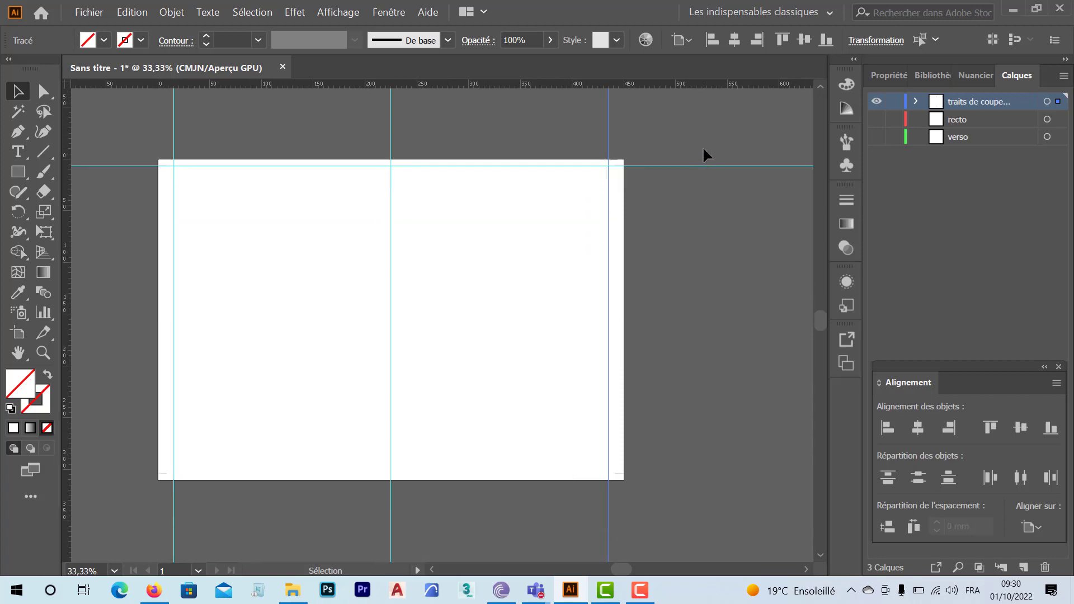
drag(680, 155, 705, 197)
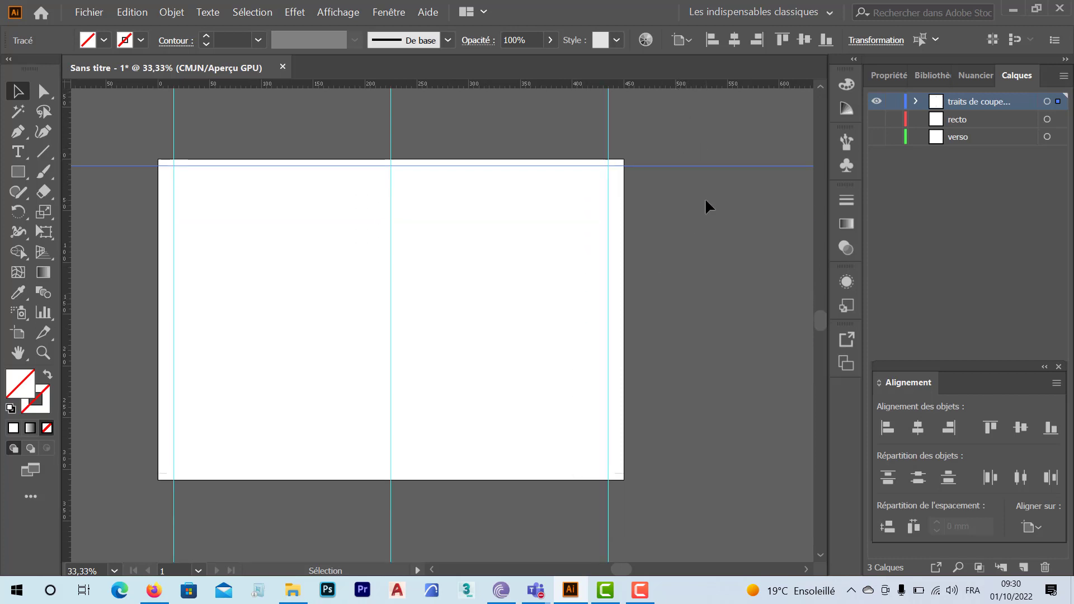
key(Return)
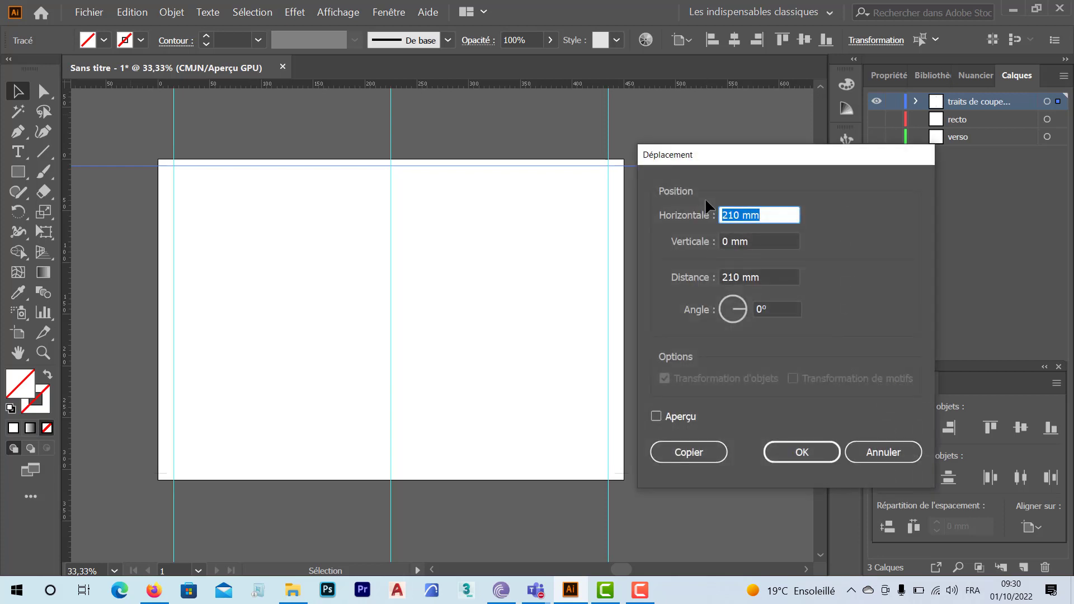
text(0)
key(Tab)
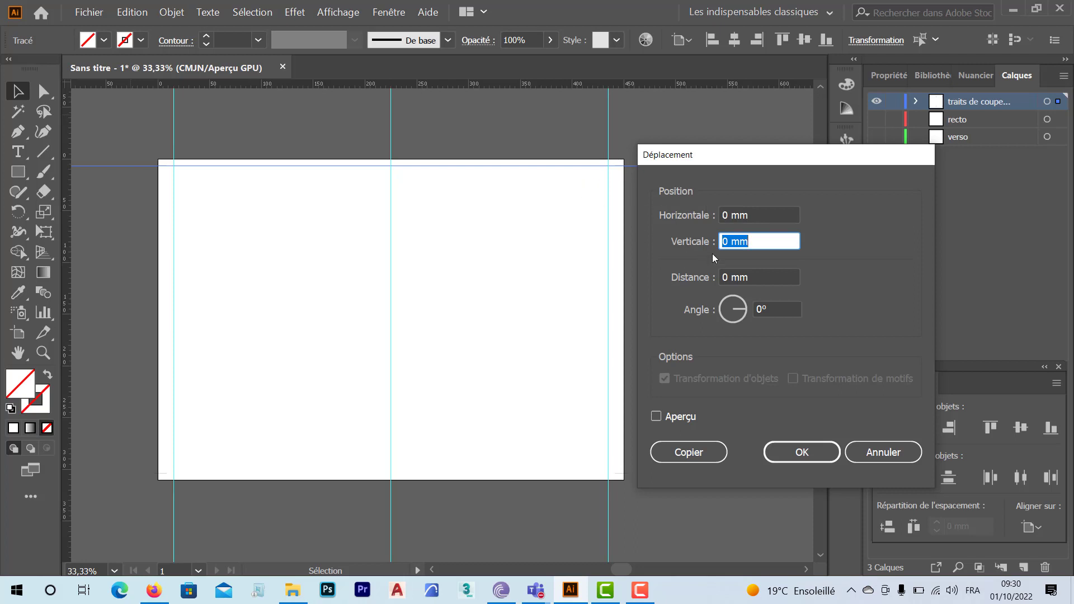
text(297)
click(657, 417)
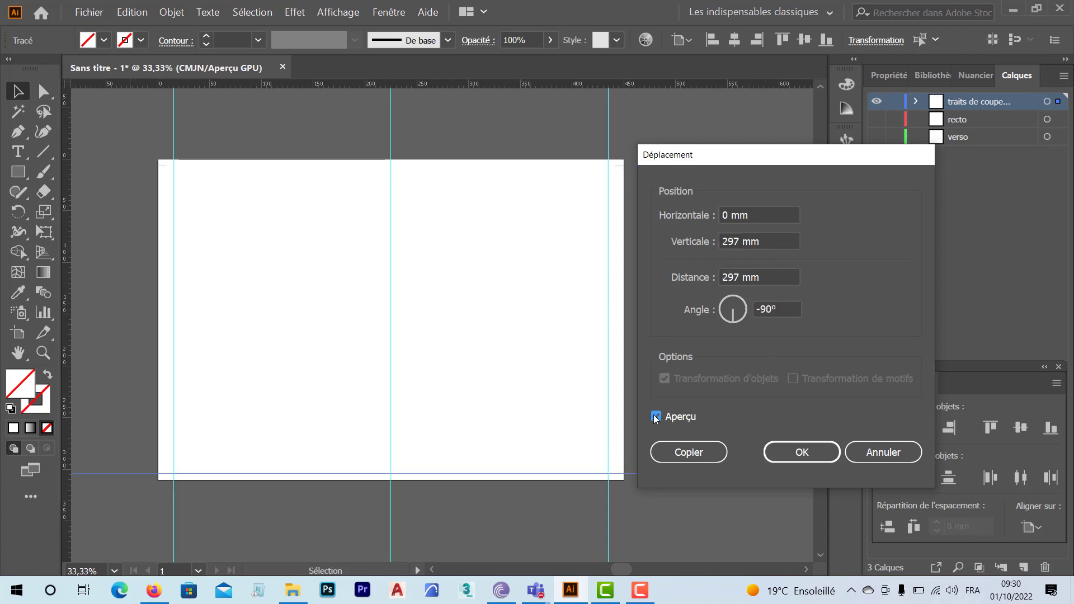
click(700, 448)
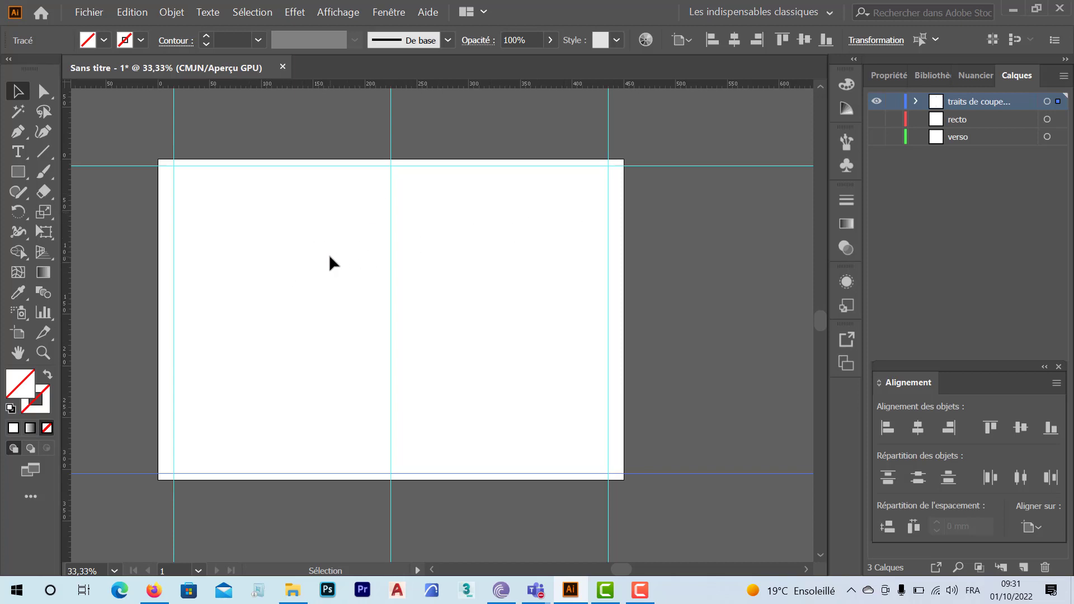
- Toggle the display of the trim-mark layer off and on, and select the vertical guide on the left trim edge
ctrl+click(877, 101)
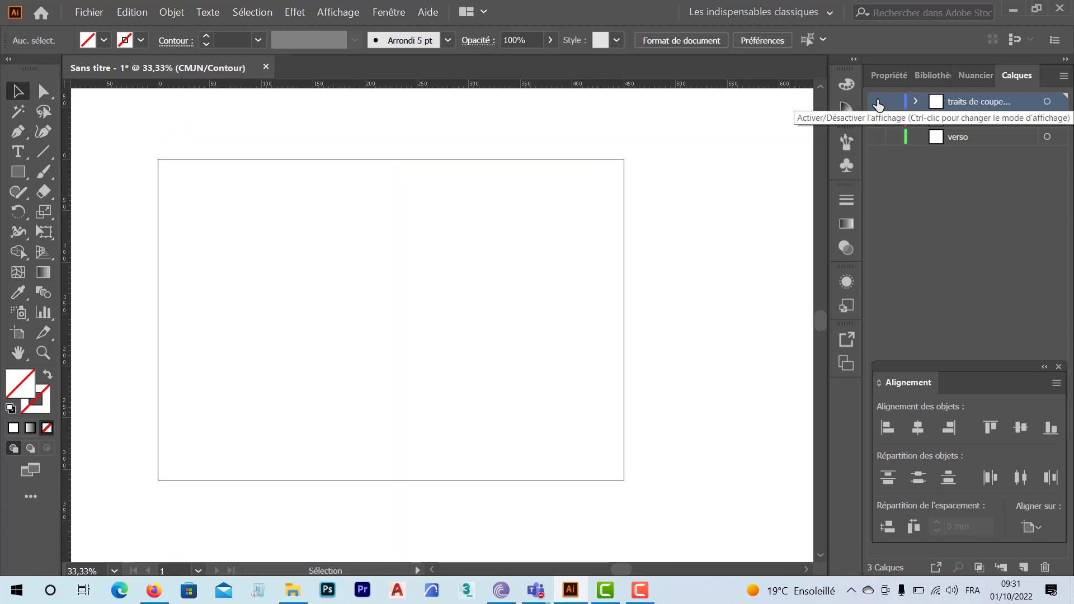
ctrl+click(876, 101)
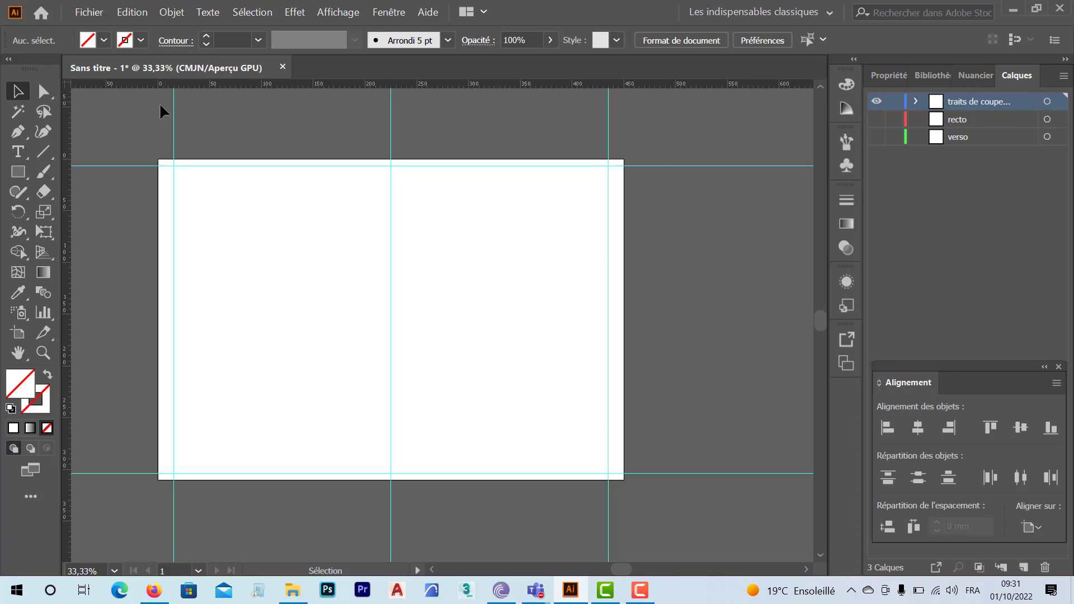
click(173, 112)
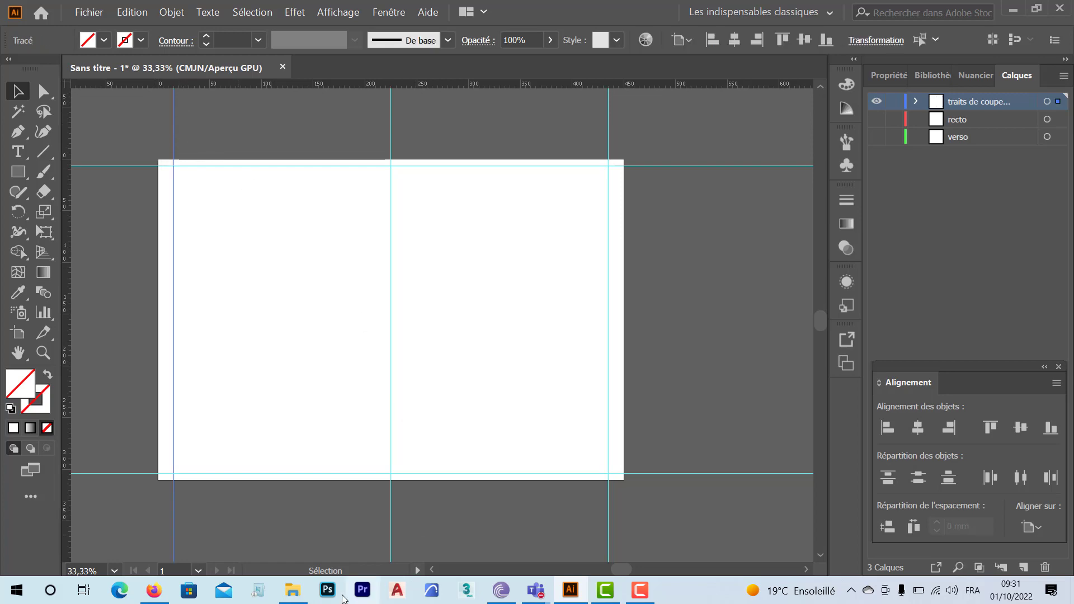
- Switch to Firefox to examine the margins of the magazine spread reference image, and return to Illustrator
click(154, 593)
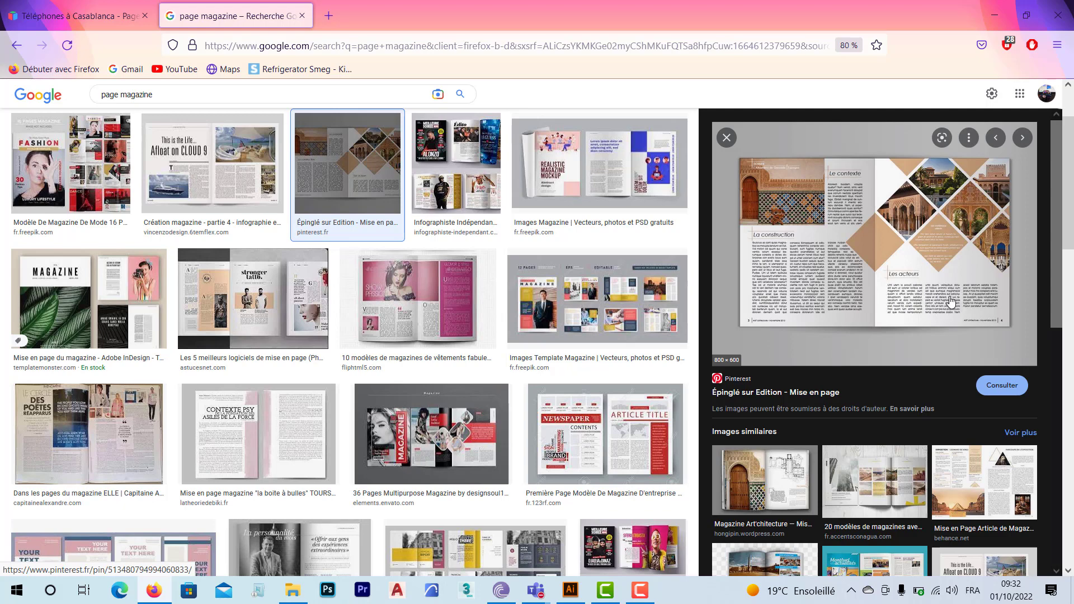
mouse_move(639, 593)
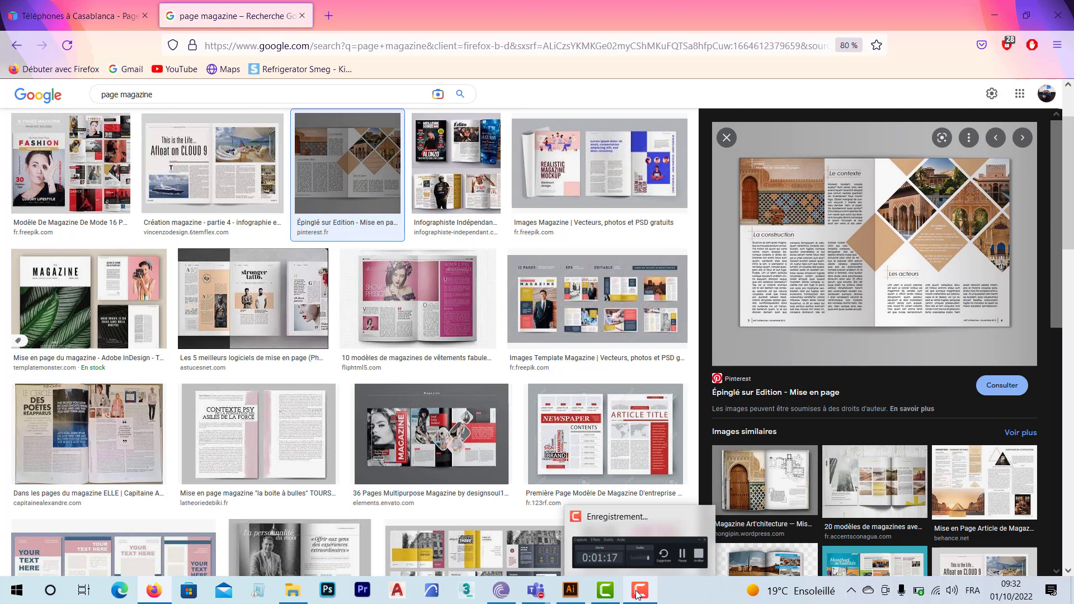
click(568, 593)
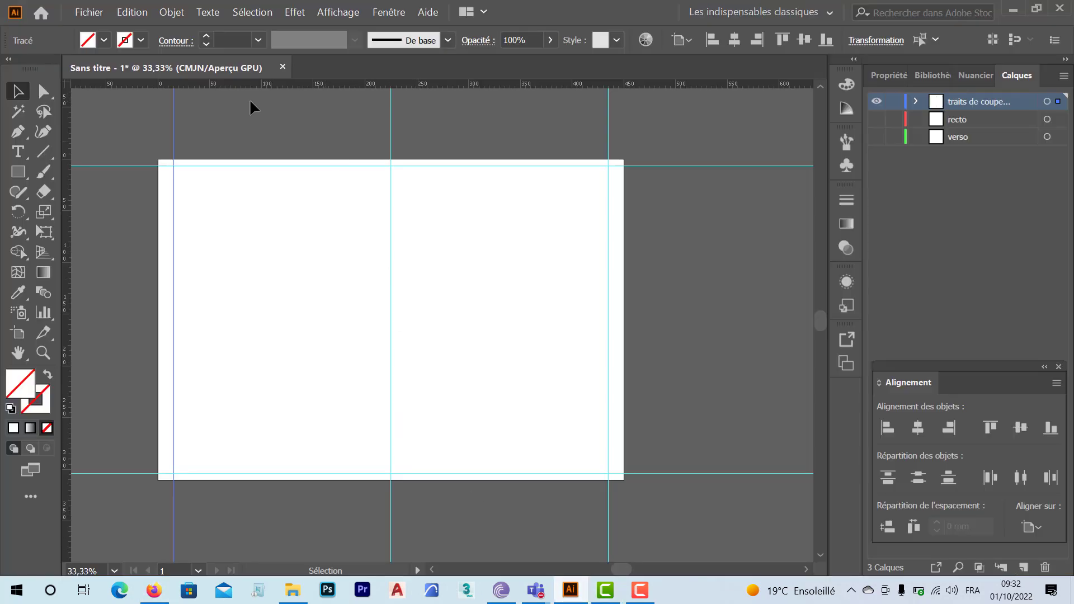
- Copy the left trim guide 10 mm horizontally and 0 mm vertically to mark the left page's outer margin
drag(219, 199, 285, 203)
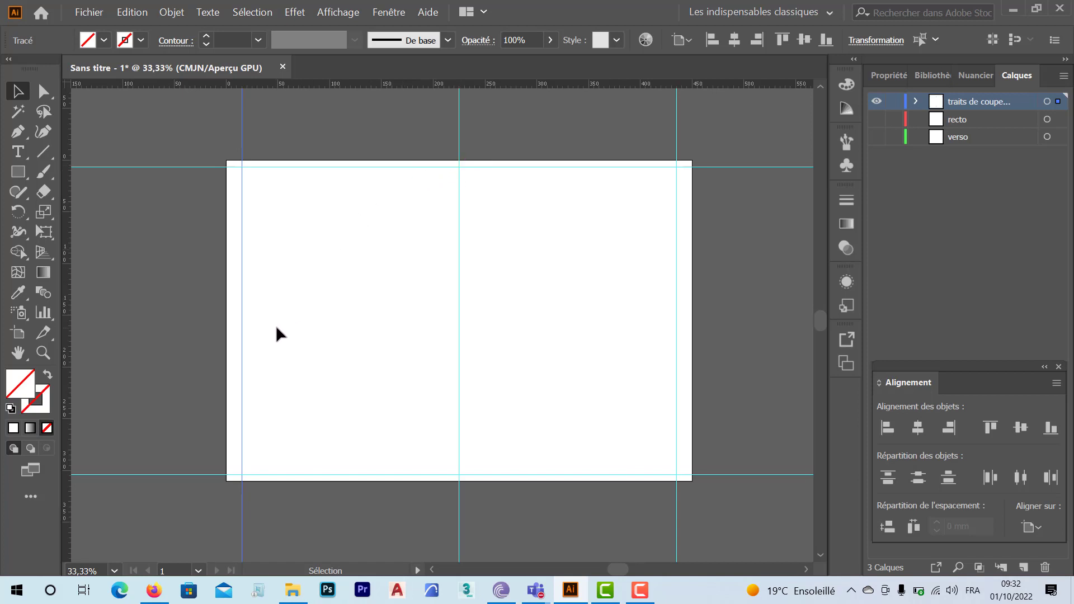
key(Return)
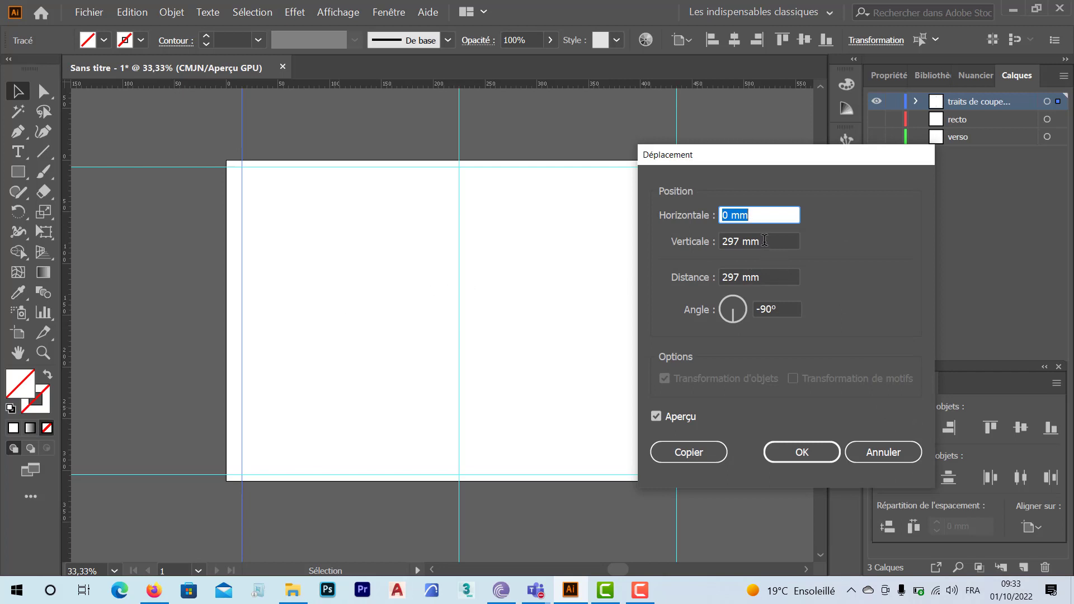
key(Tab)
text(0)
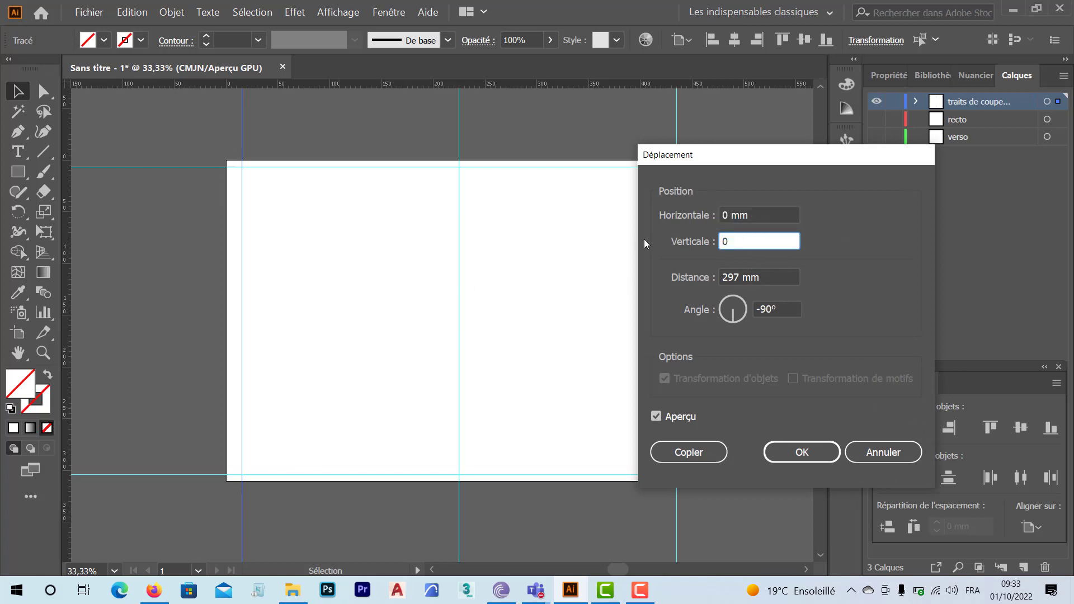
click(765, 215)
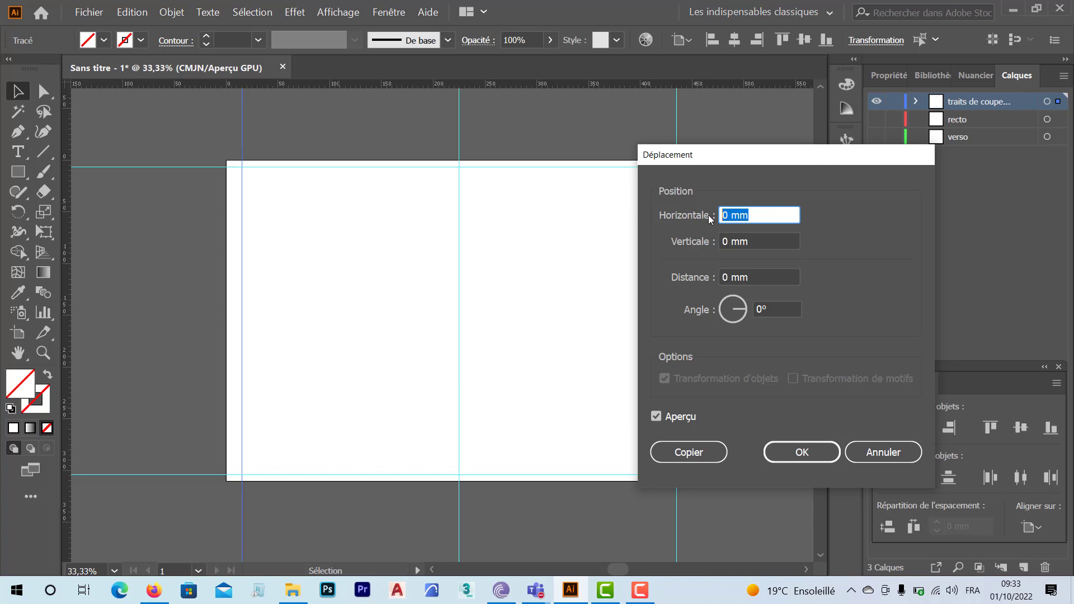
text(10)
click(656, 417)
click(656, 417)
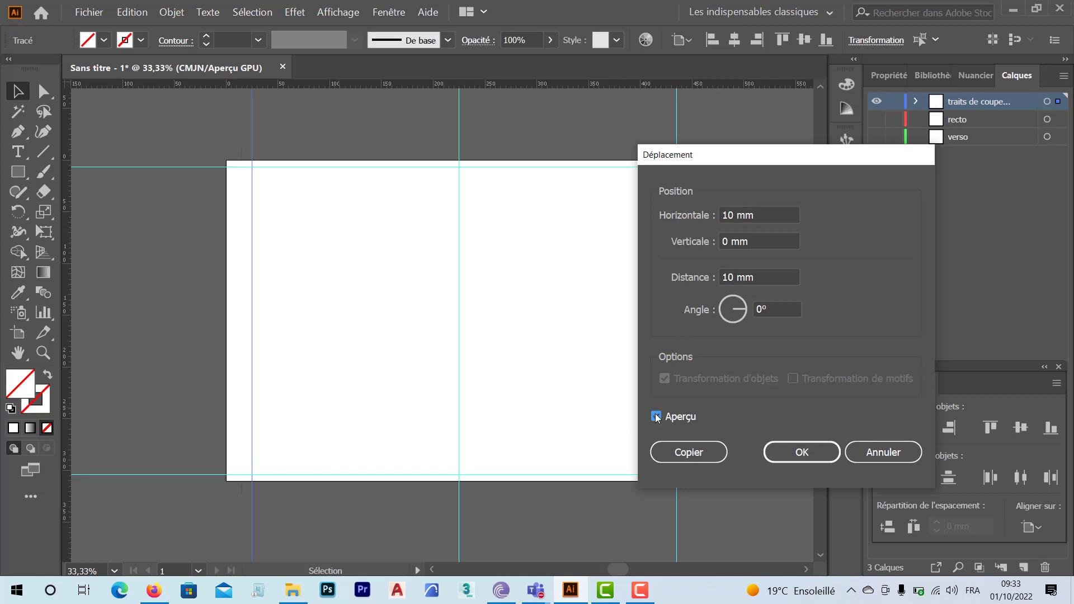
click(656, 417)
click(656, 416)
click(686, 452)
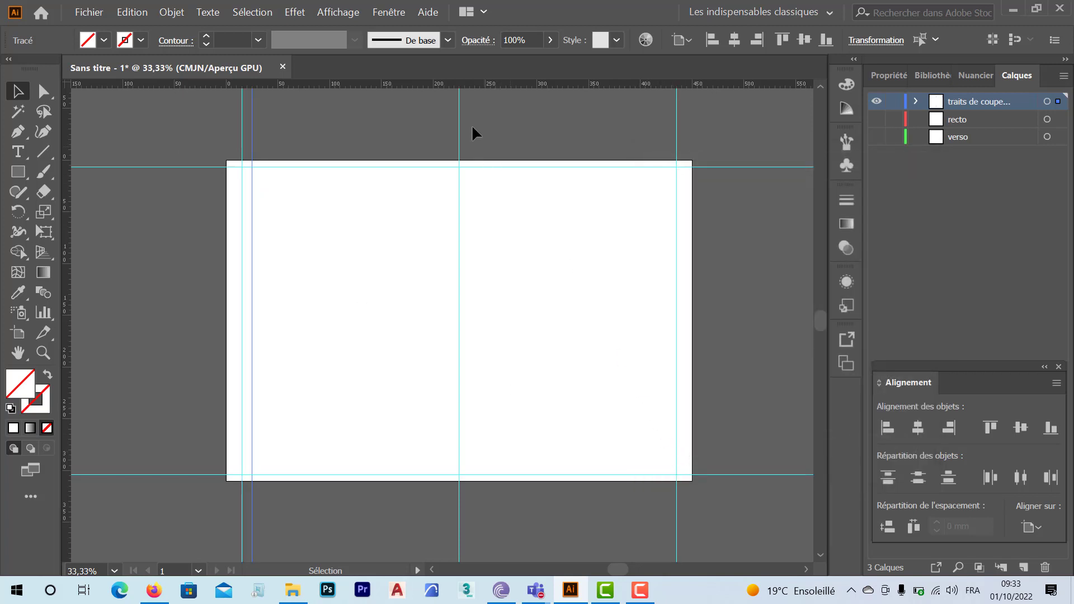
- Copy the centre fold guide 10 mm horizontally to mark the right page's inner margin
drag(481, 123, 481, 123)
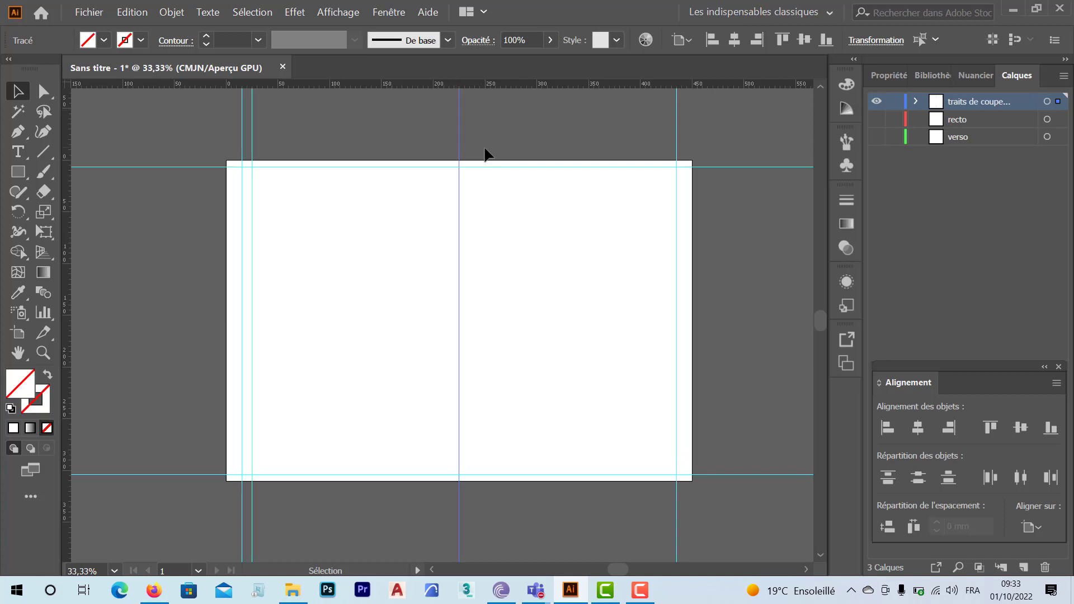
key(Return)
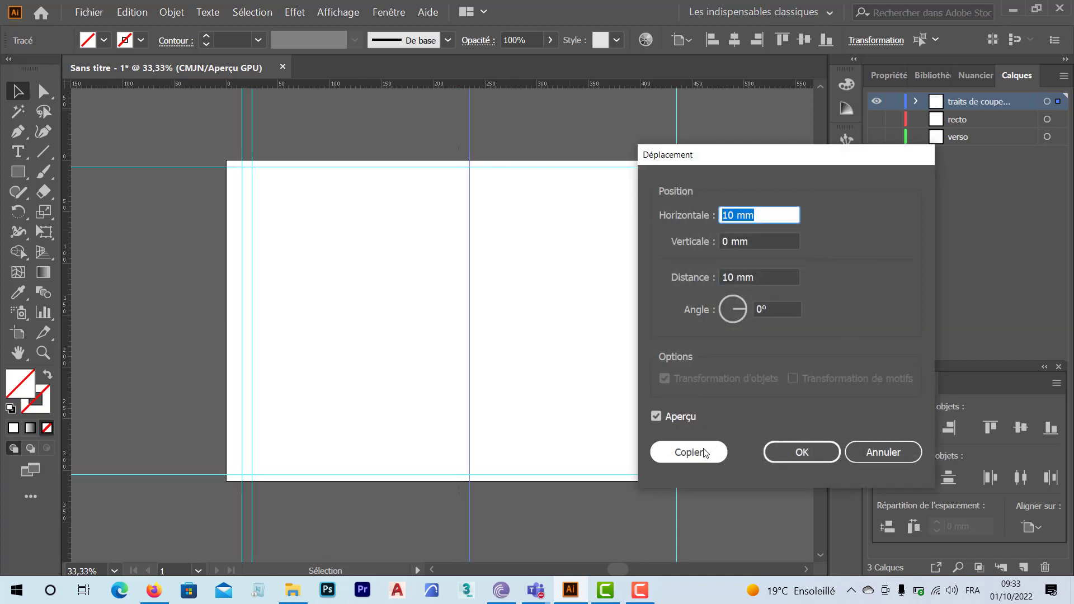
key(Escape)
key(ctrl+d)
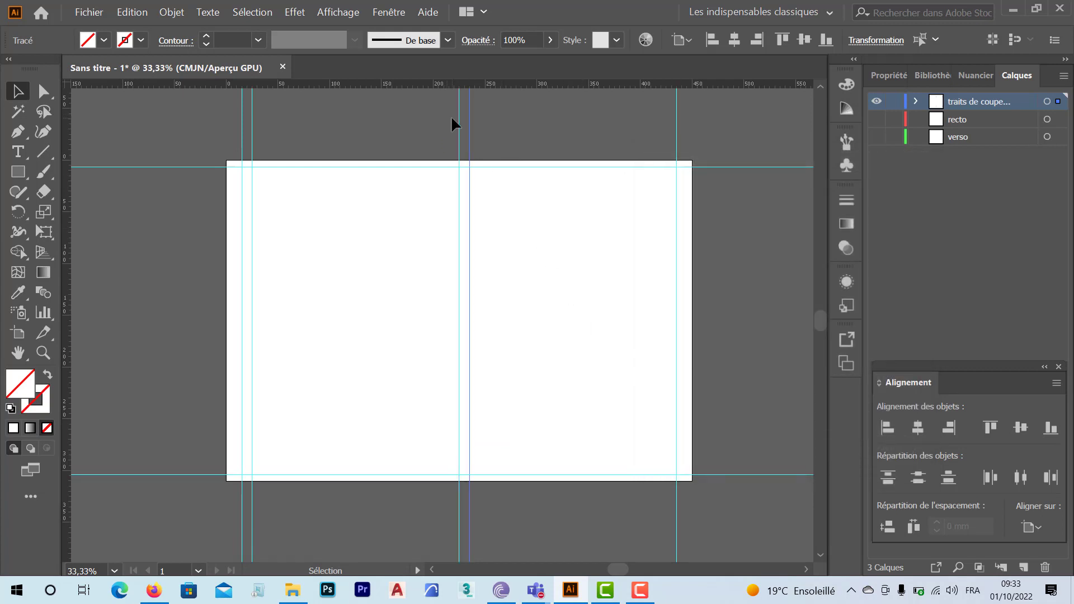
- Copy the centre fold guide -10 mm horizontally to mark the left page's inner margin
click(459, 135)
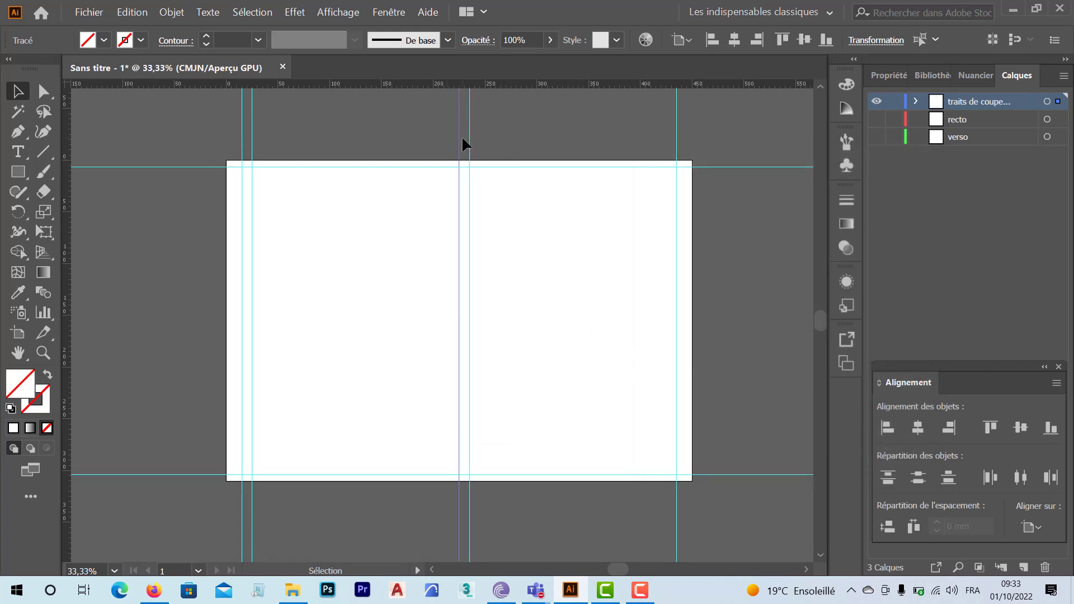
click(466, 153)
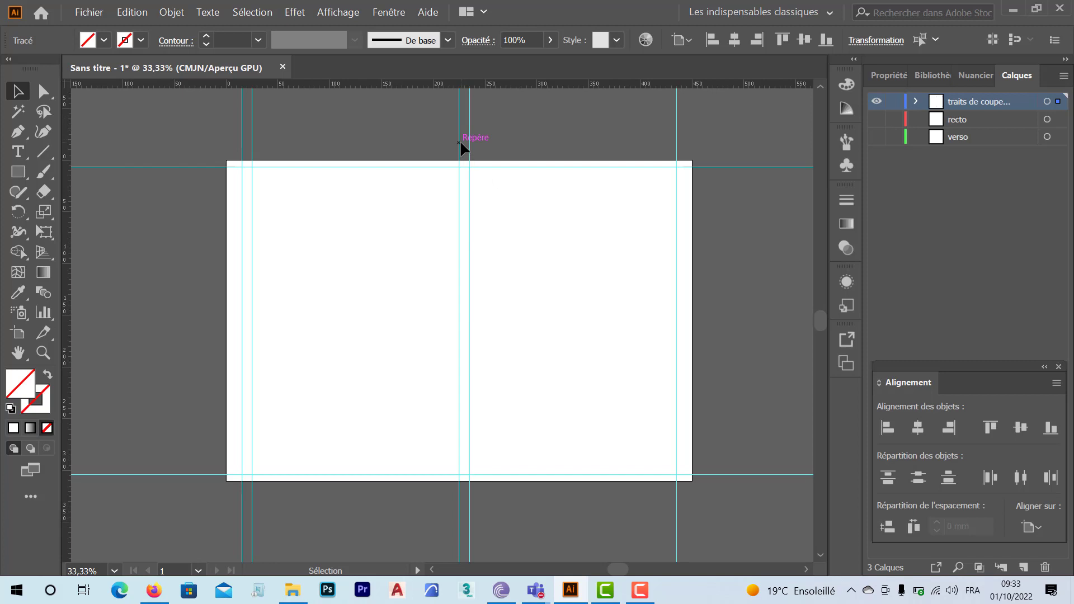
click(460, 145)
key(Return)
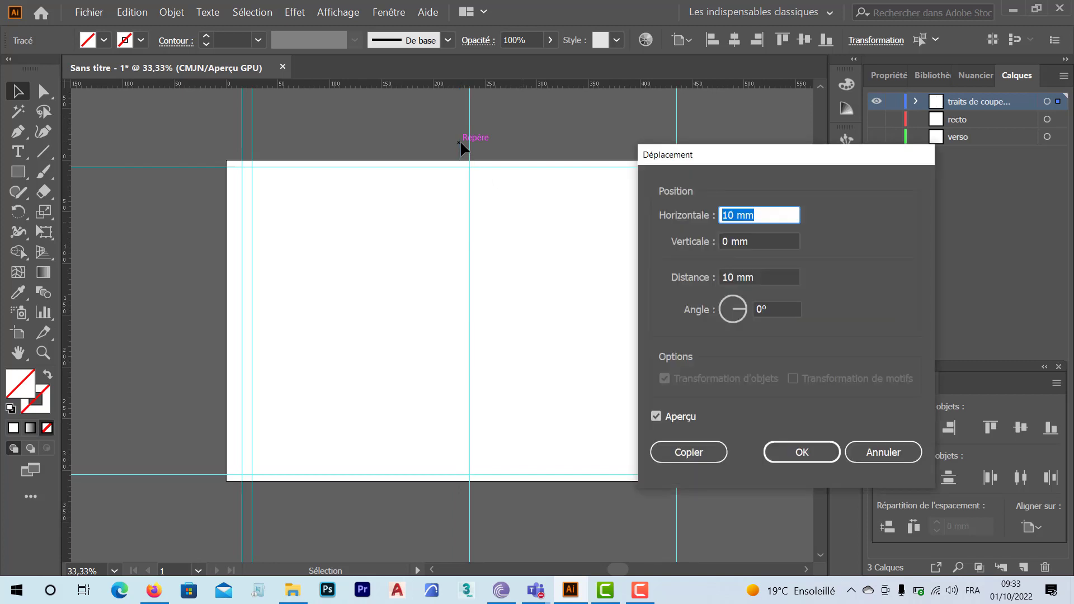
text(-10)
click(687, 453)
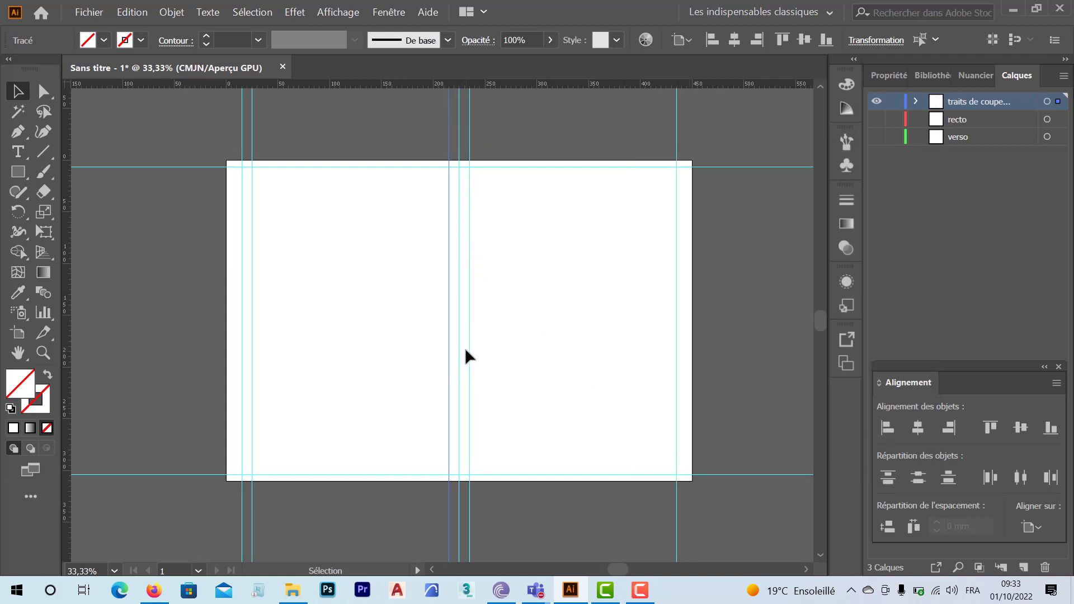
key(ctrl+shift+a)
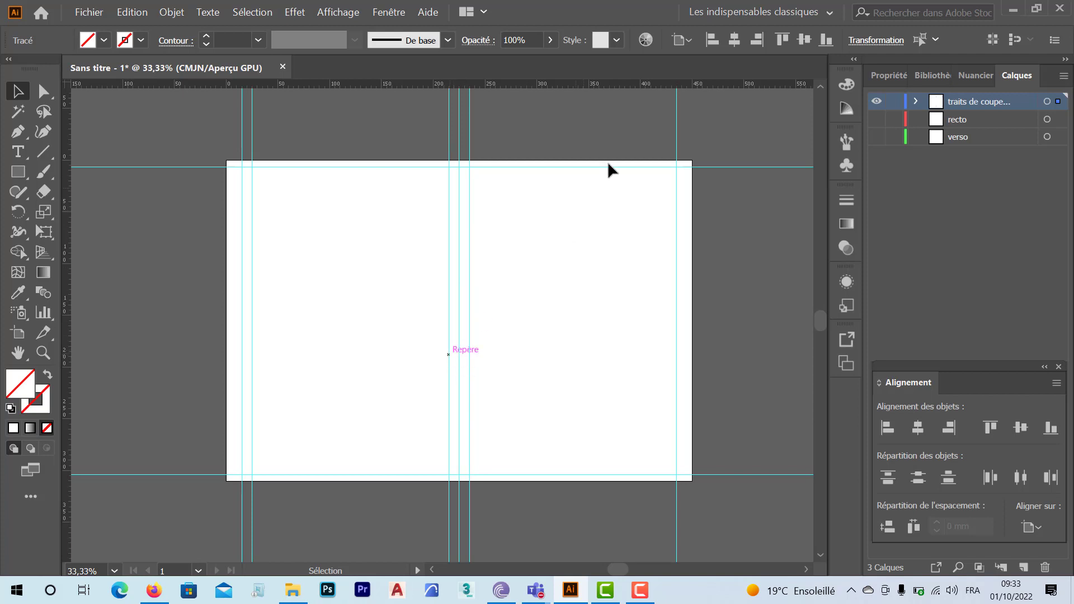
key(ctrl+z)
- Copy the right trim guide -10 mm horizontally to mark the right page's outer margin, and clear the selection
drag(693, 119, 693, 142)
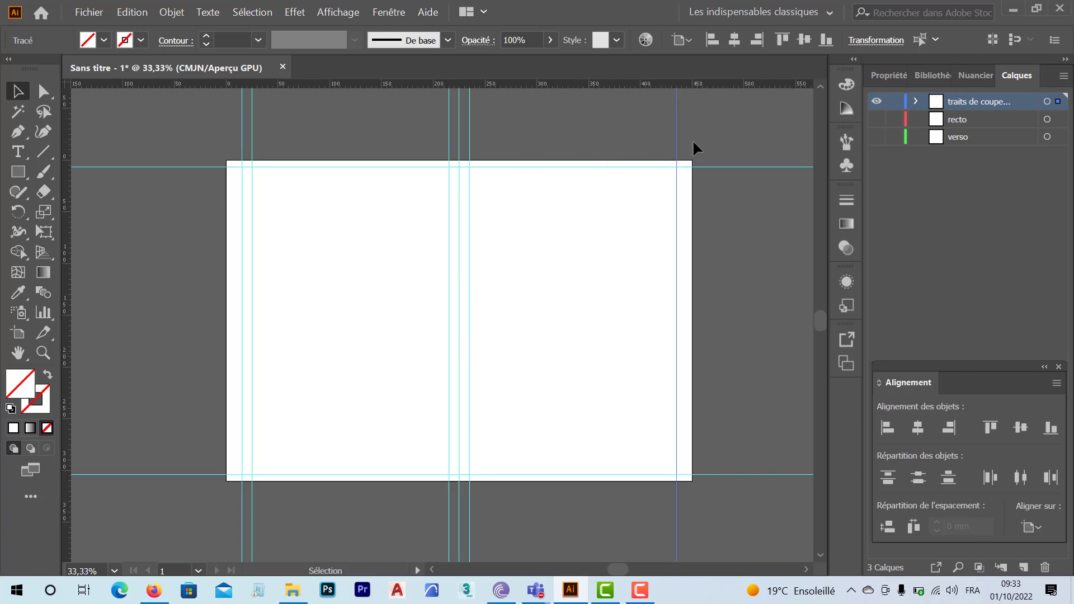
key(Return)
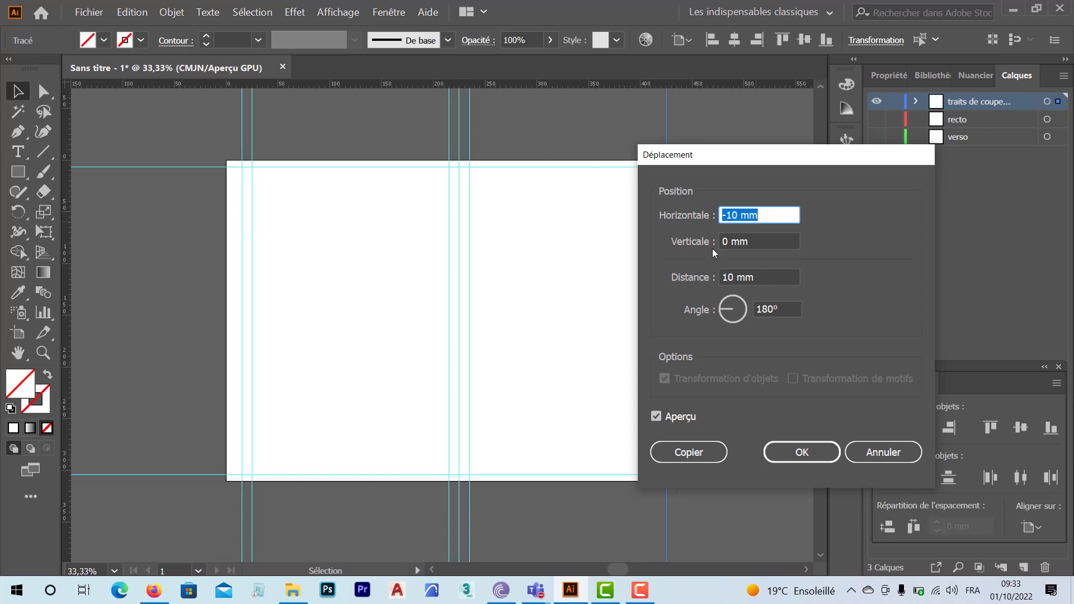
drag(735, 161, 838, 174)
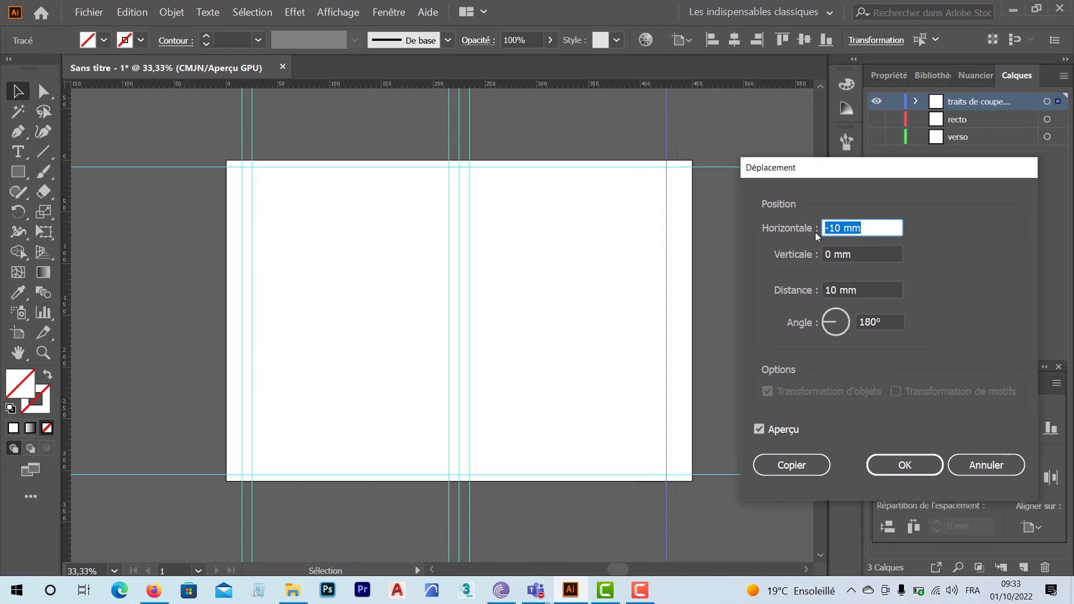
click(778, 471)
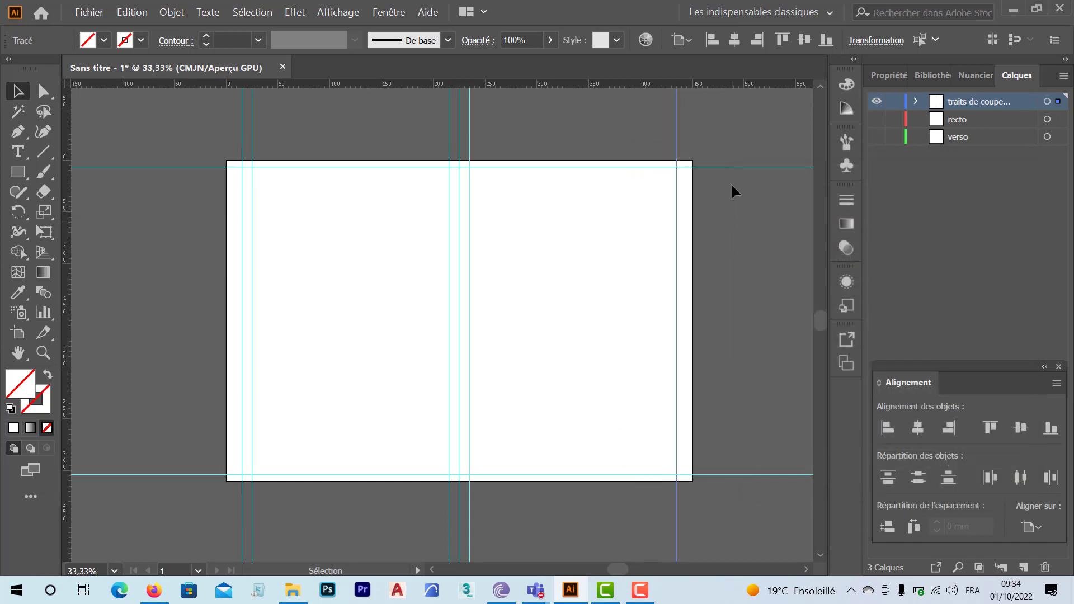
click(730, 133)
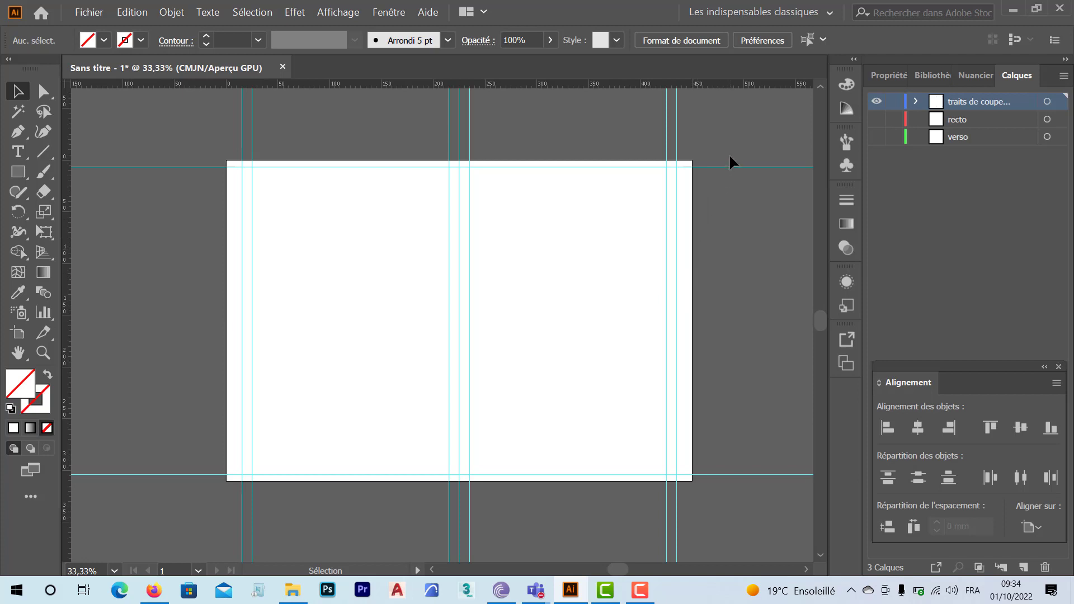
- Copy the top trim guide 0 mm horizontally and 10 mm vertically to mark the spread's top margin
drag(759, 192, 761, 207)
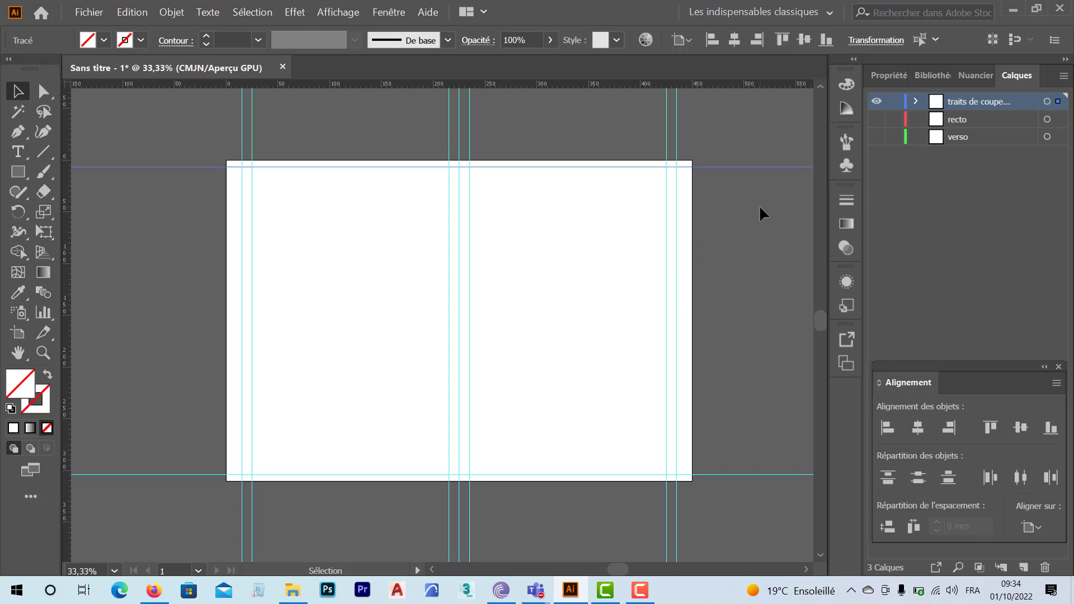
key(Return)
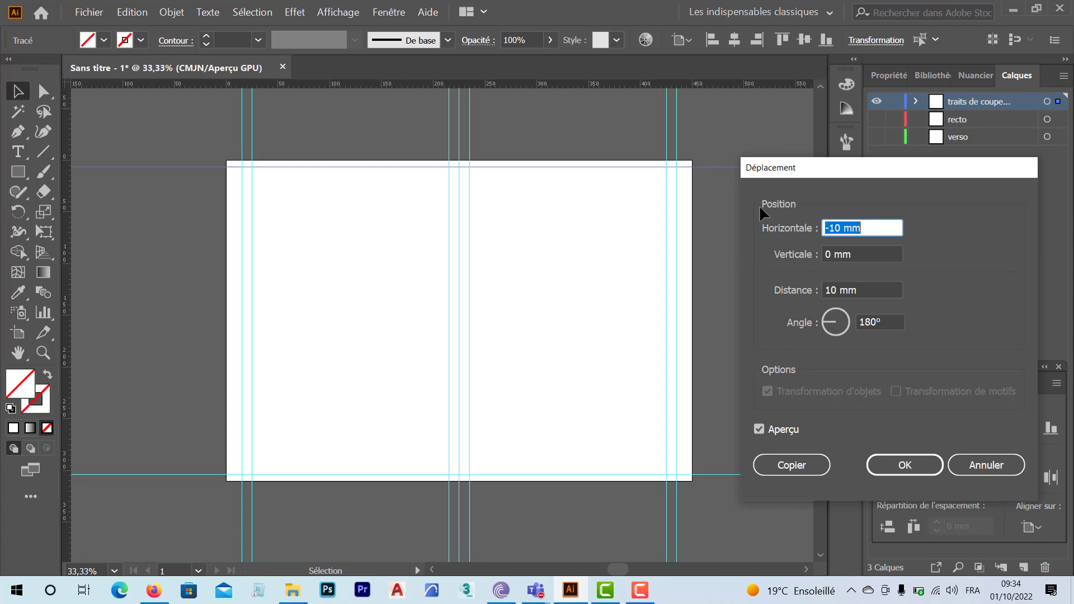
text(0)
key(Tab)
text(10)
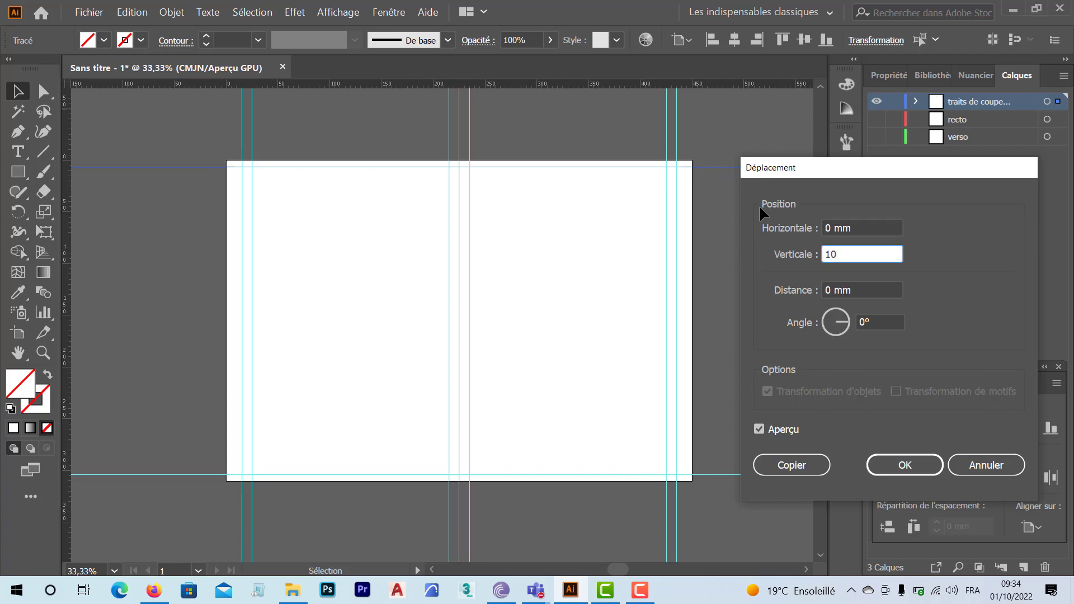
key(Tab)
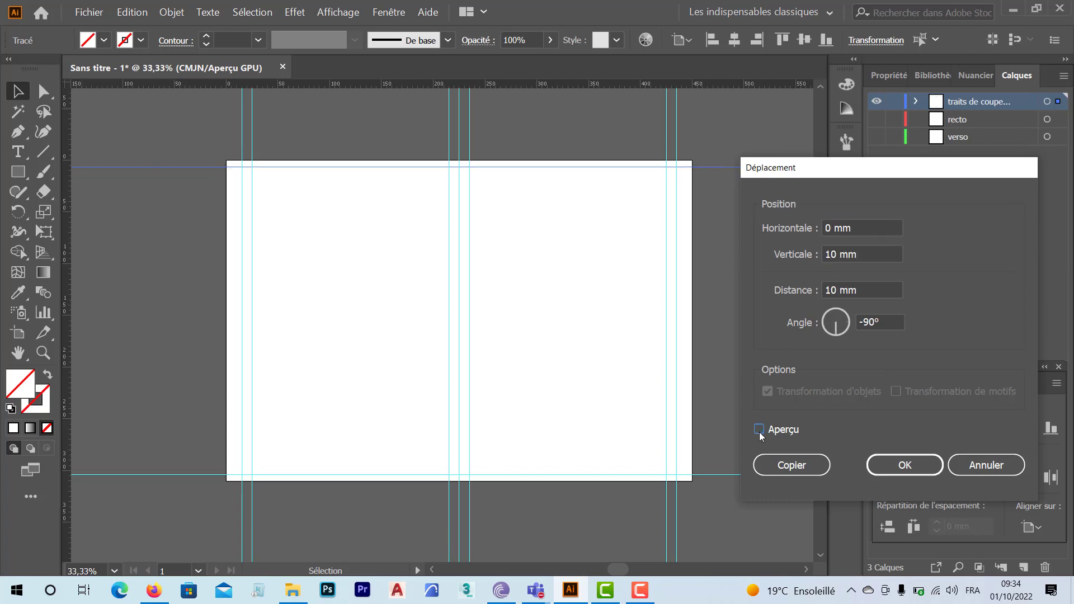
click(780, 468)
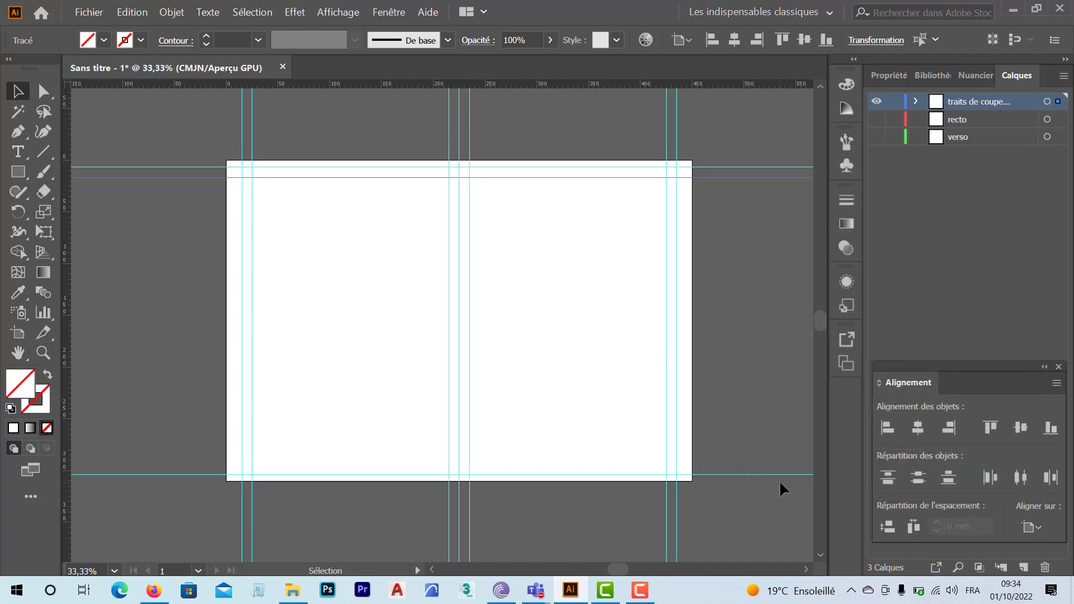
- Copy the bottom trim guide 0 mm horizontally and -10 mm vertically to mark the spread's bottom margin
drag(775, 452, 790, 489)
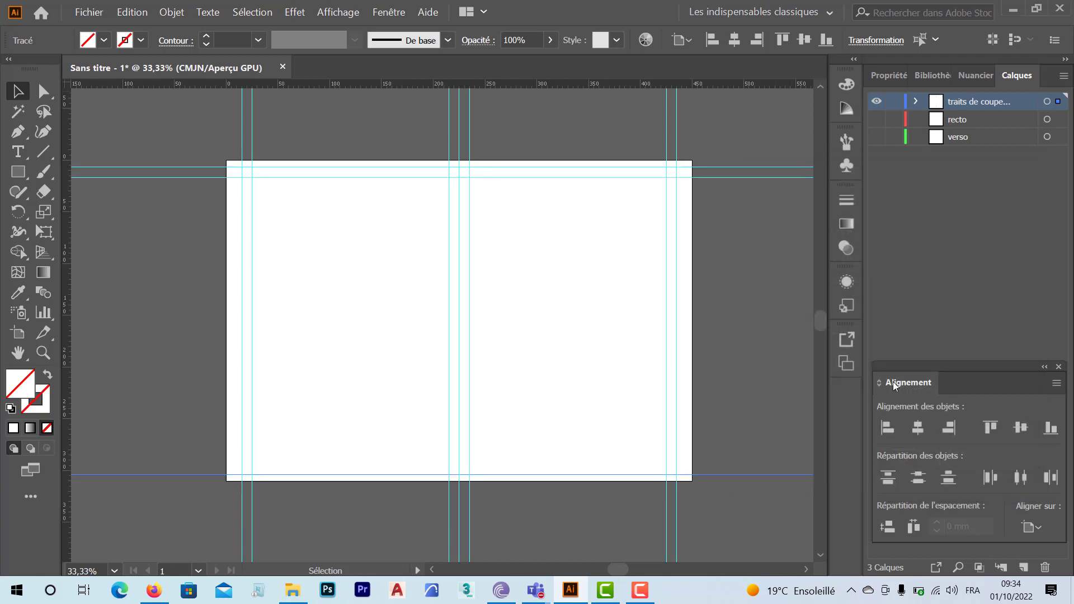
key(Return)
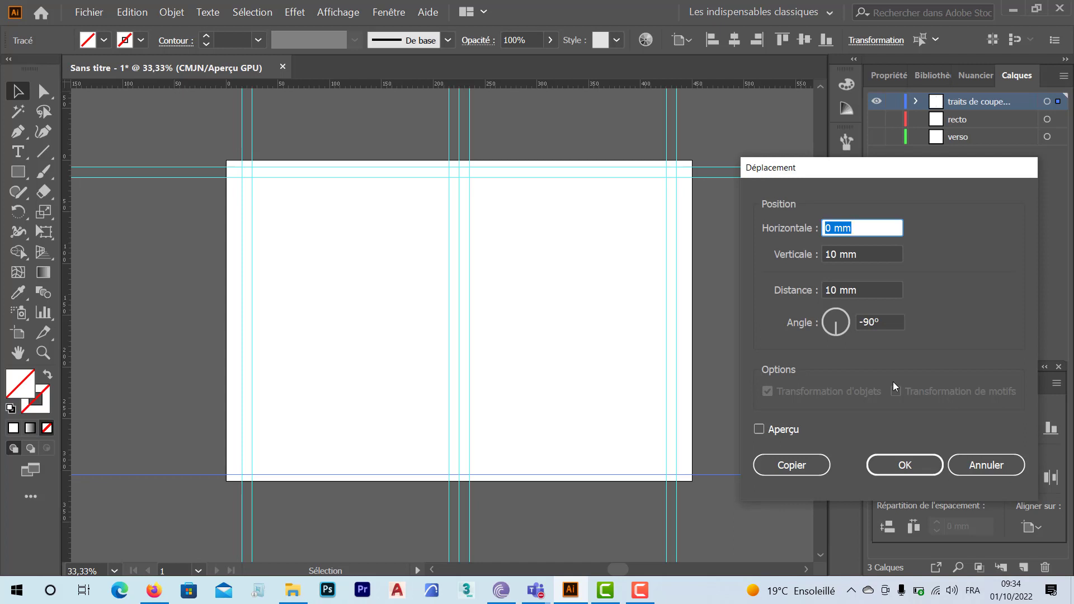
key(Tab)
text(-10)
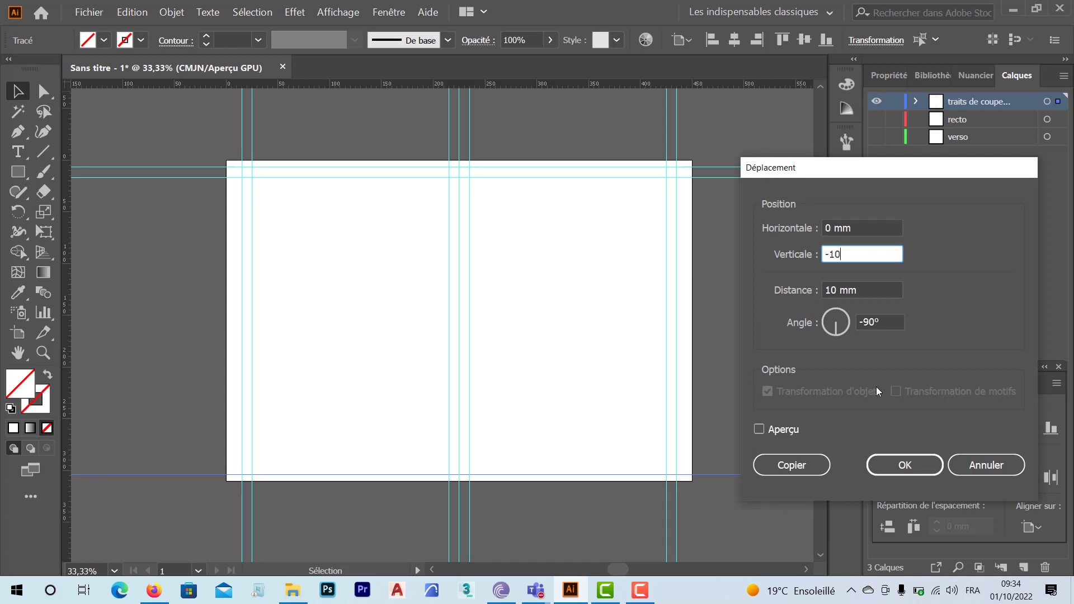
click(792, 464)
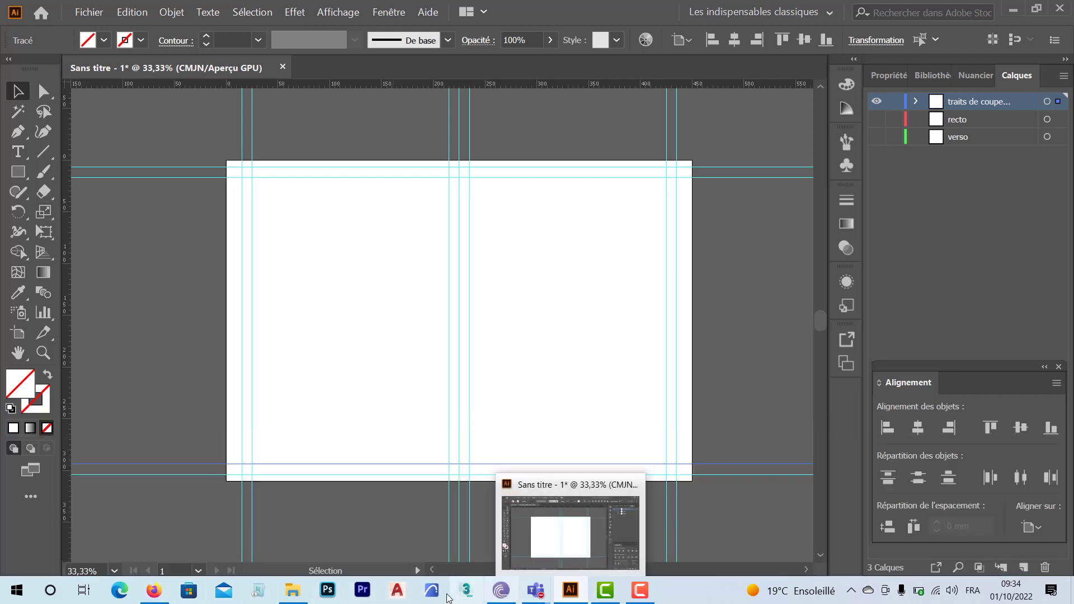
- Switch to Firefox to study the reference magazine spread, and return to Illustrator
click(157, 592)
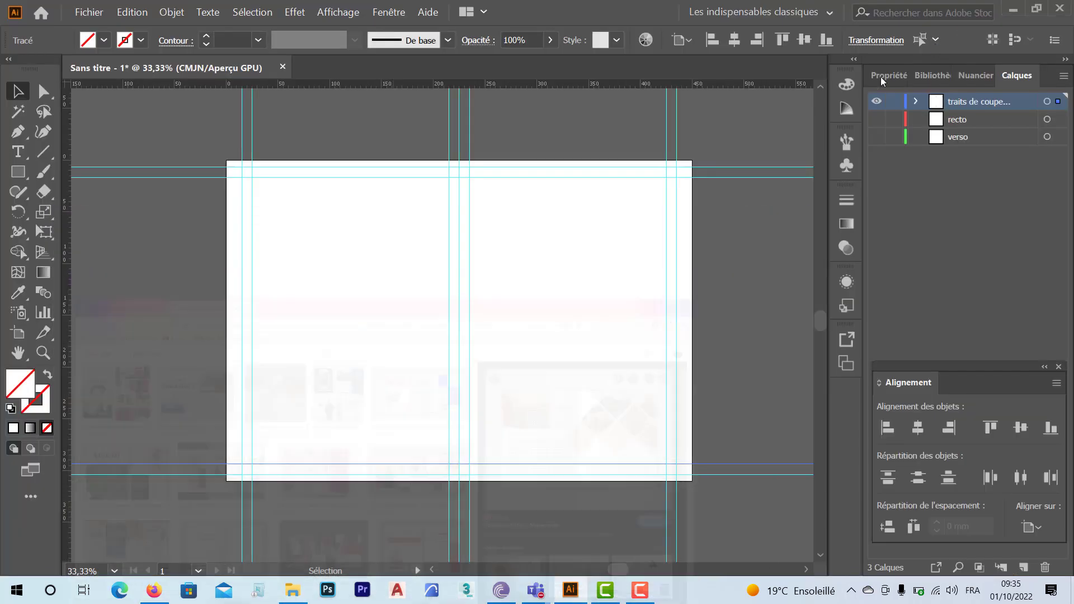
click(994, 15)
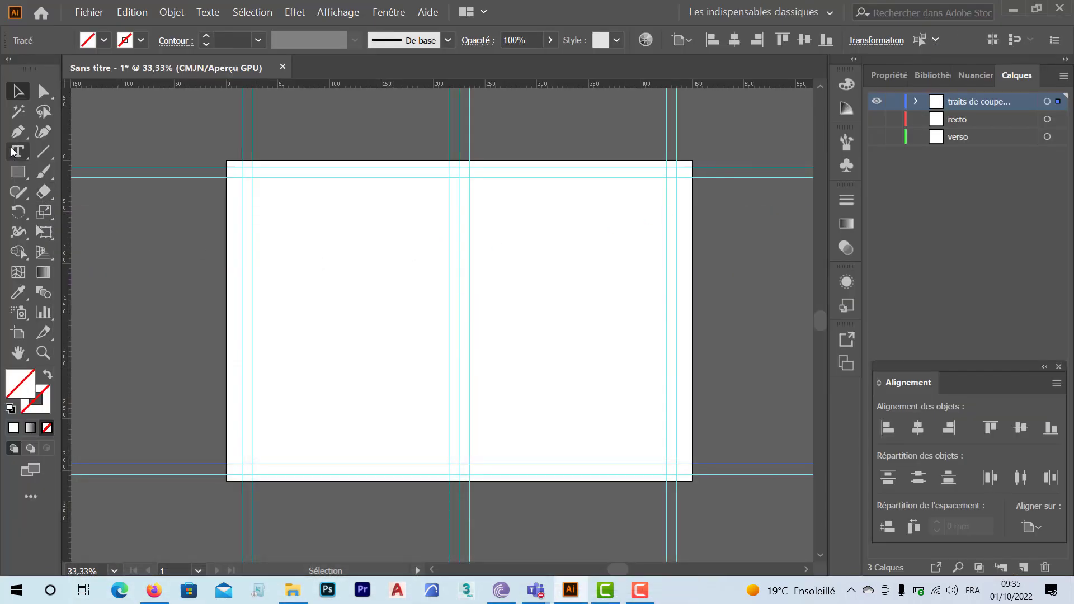
- Show the recto layer and make it active, and lock the layer holding the trim marks and guides
click(17, 172)
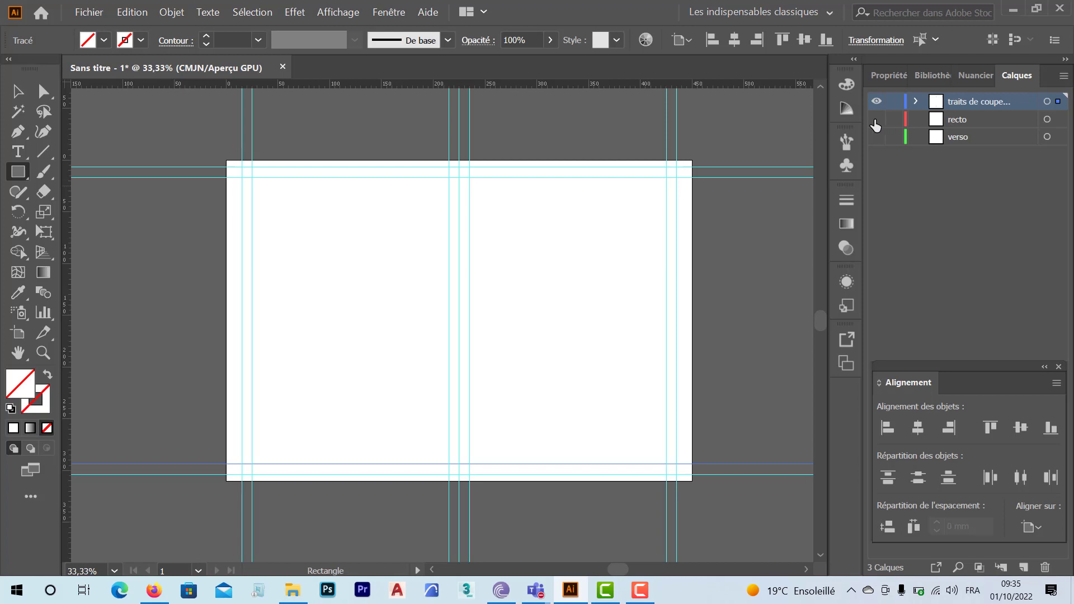
click(876, 119)
click(939, 124)
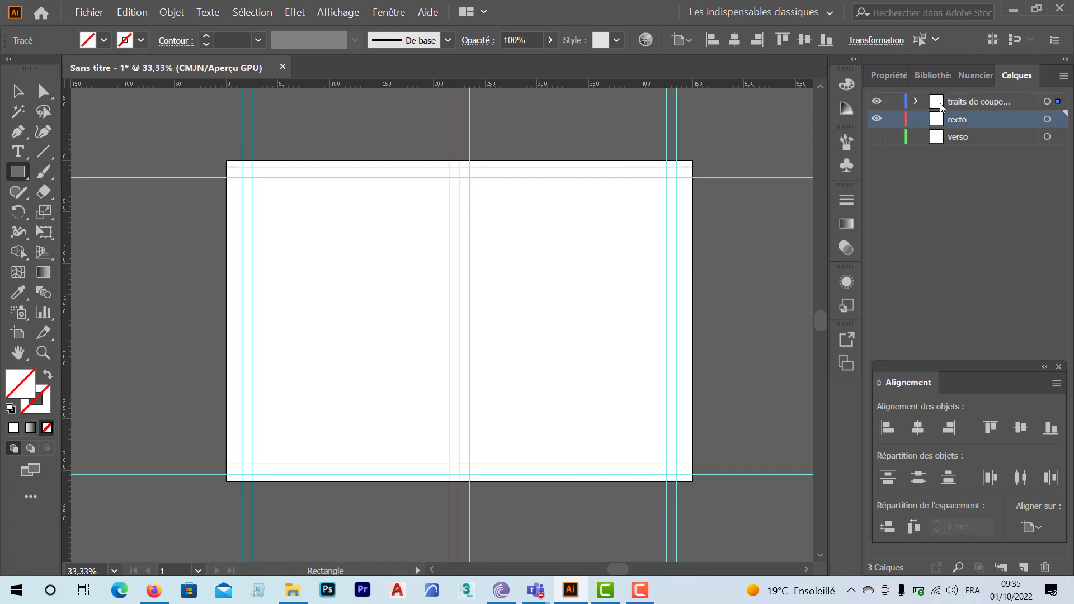
click(893, 102)
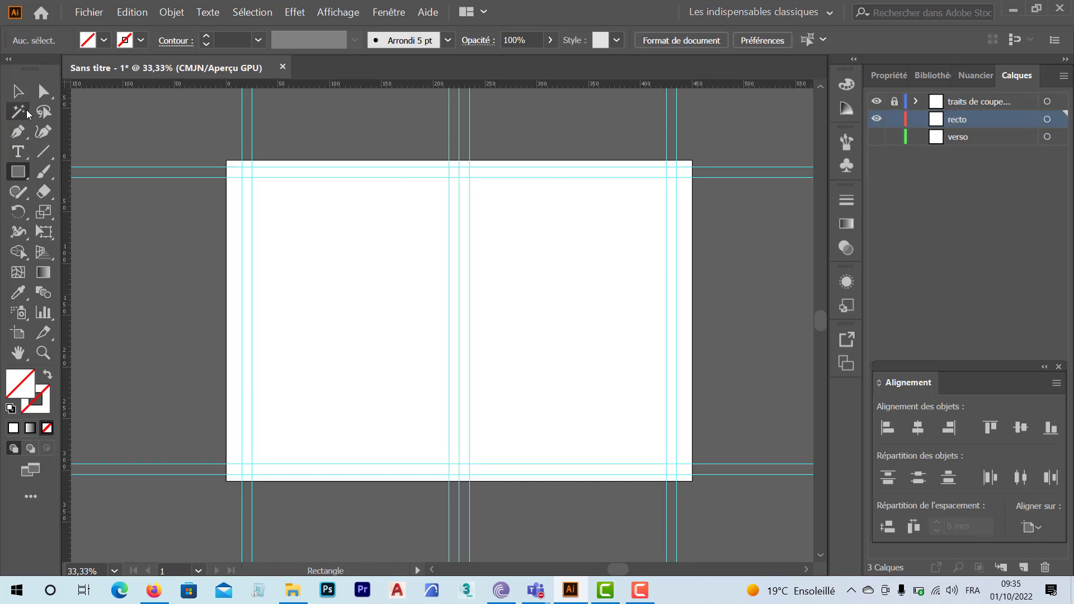
click(18, 91)
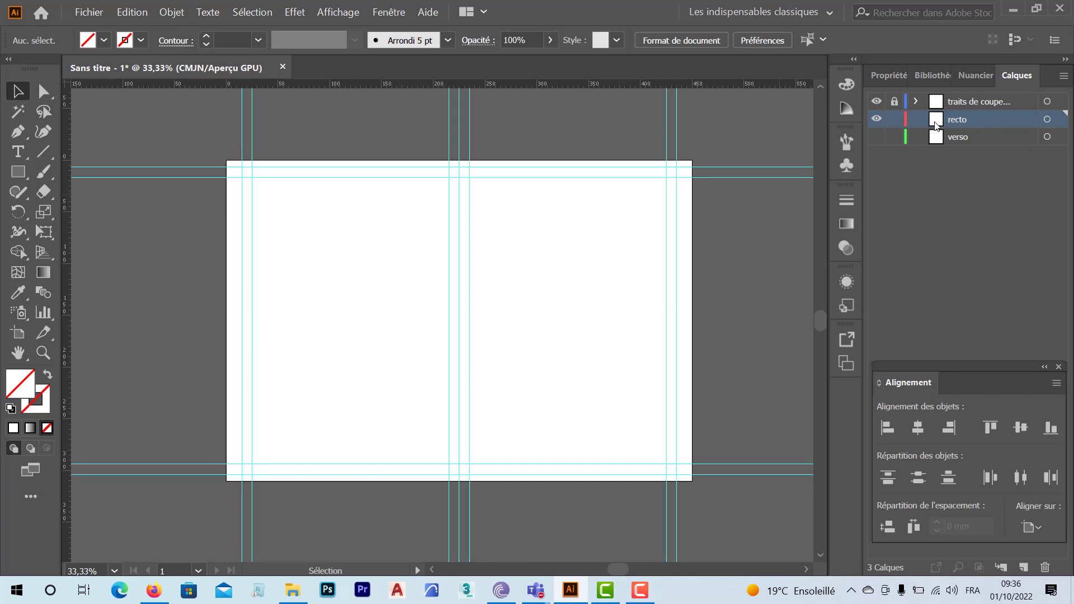
click(895, 102)
- Draw a square about 73 mm wide in the upper part of the right page, with the default white fill and black stroke
click(18, 172)
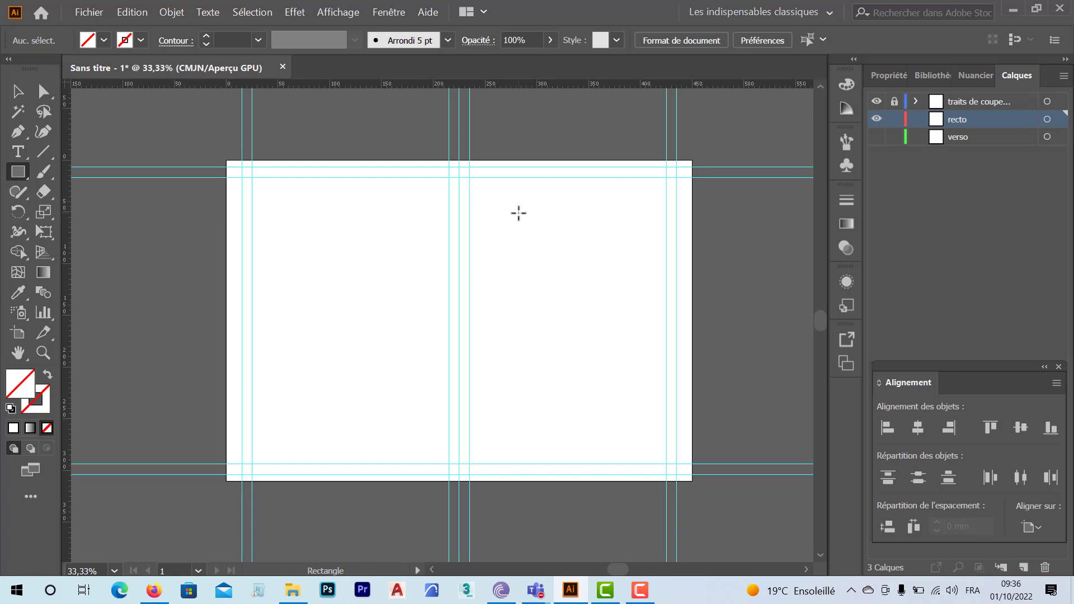
mouse_move(518, 213)
mouse_down()
mouse_move(582, 293)
mouse_move(572, 289)
mouse_up()
click(10, 409)
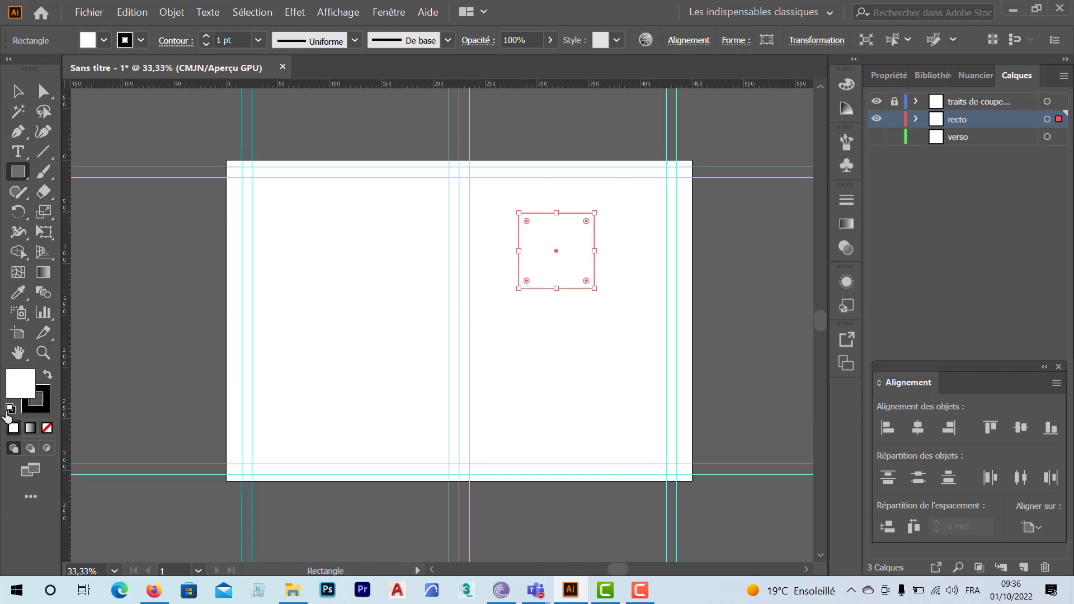
- Rotate the square 45° into a diamond, shift it slightly down and right, and clear the selection
click(17, 96)
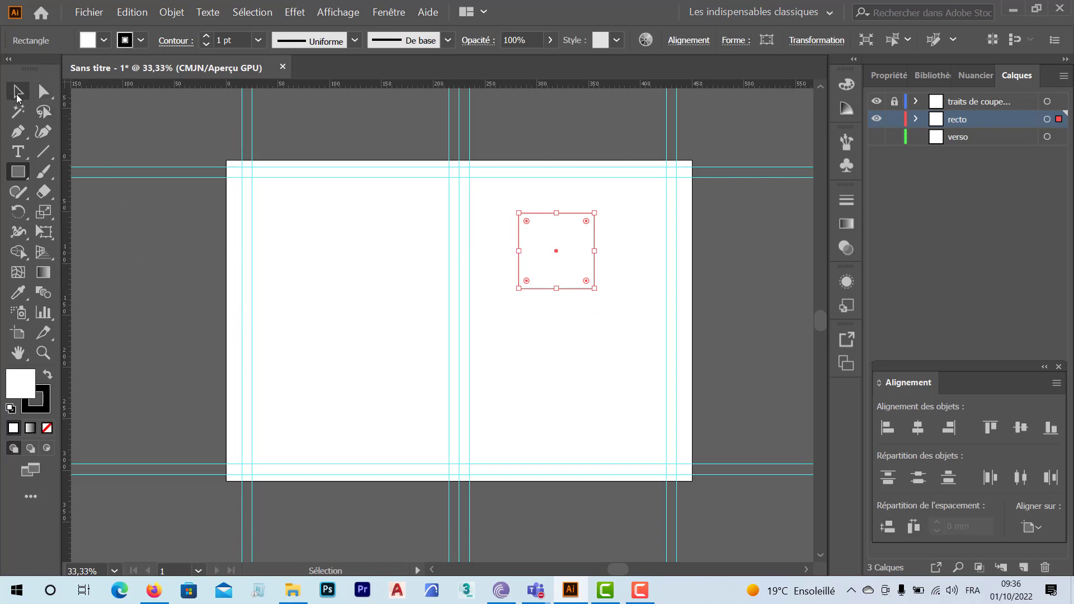
click(16, 96)
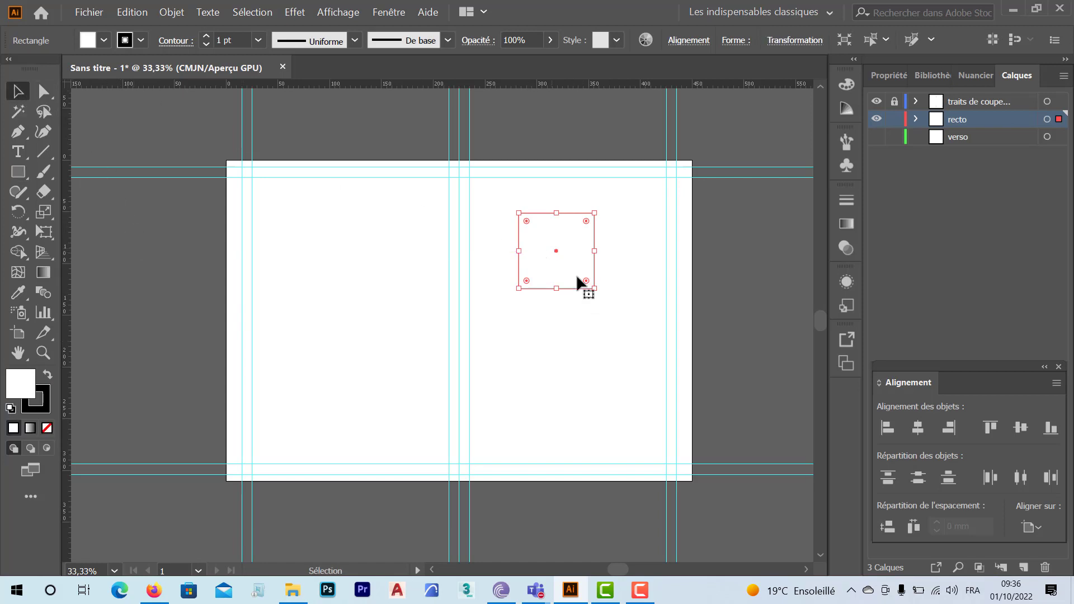
drag(600, 297, 615, 268)
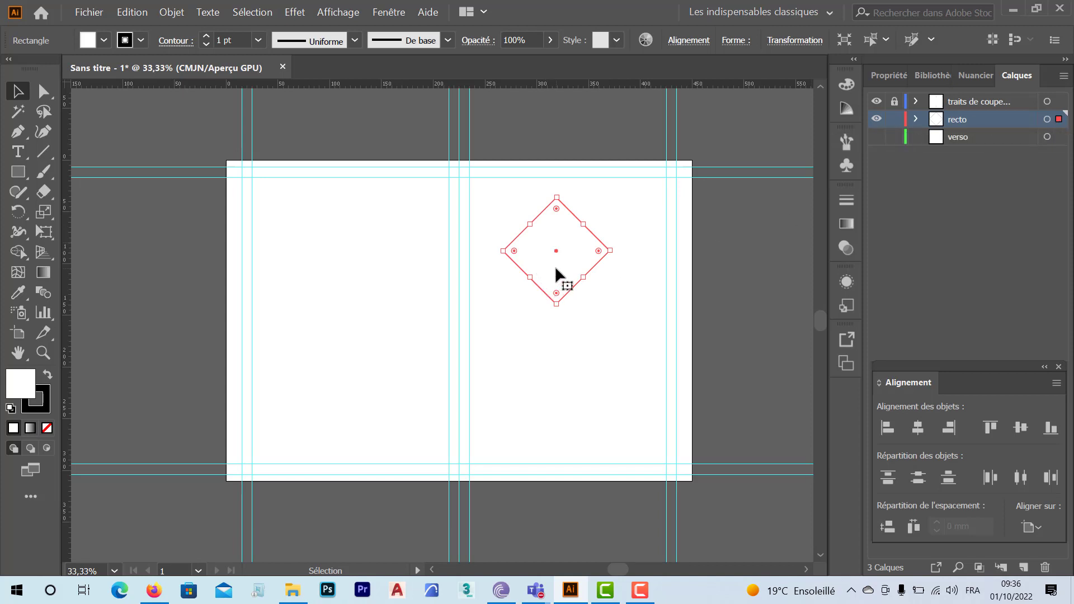
drag(555, 266, 566, 284)
click(641, 342)
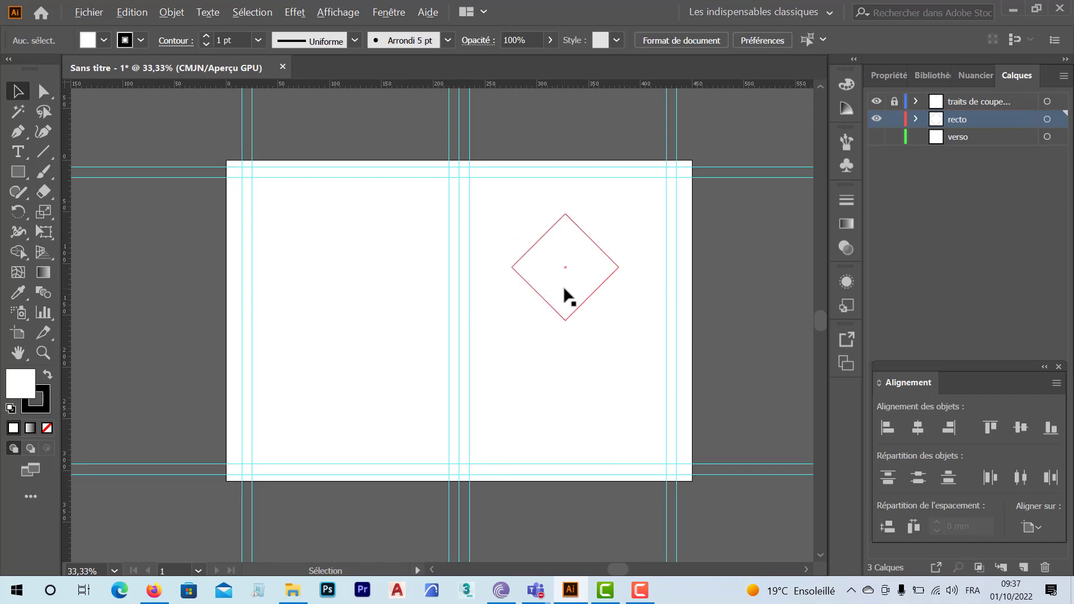
- Check the magazine reference in Firefox and try several positions for the diamond on the lower right page
key(alt+Tab)
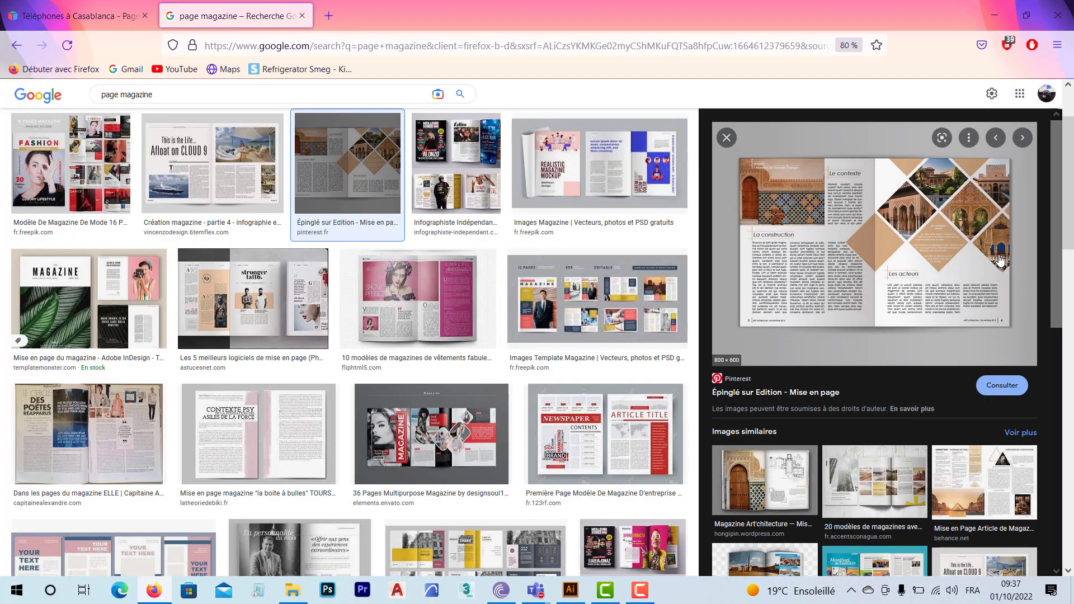
key(alt+Tab)
drag(551, 290, 603, 355)
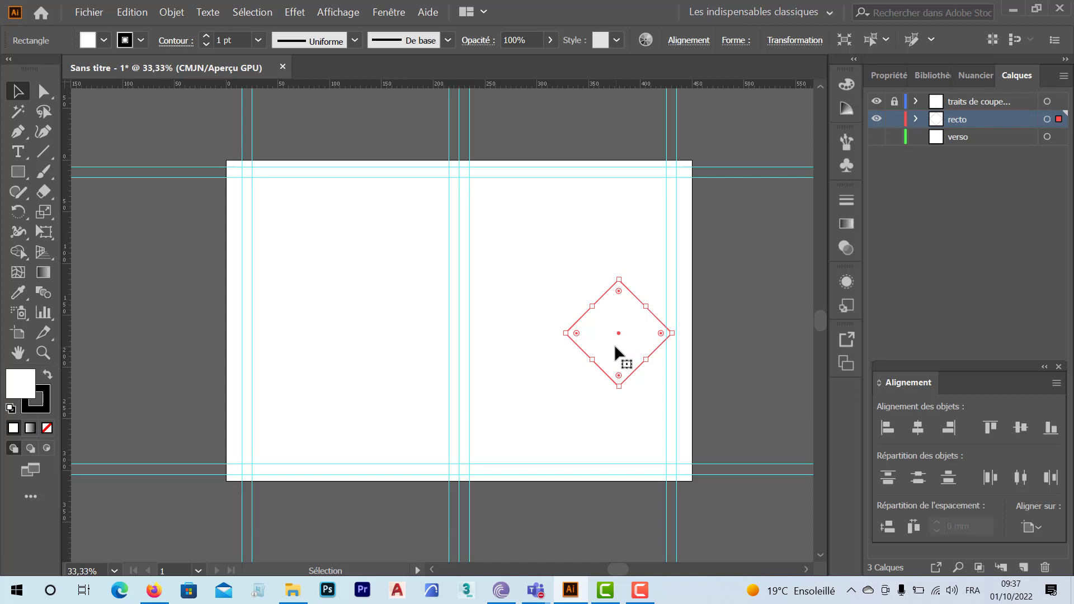
drag(614, 344, 519, 361)
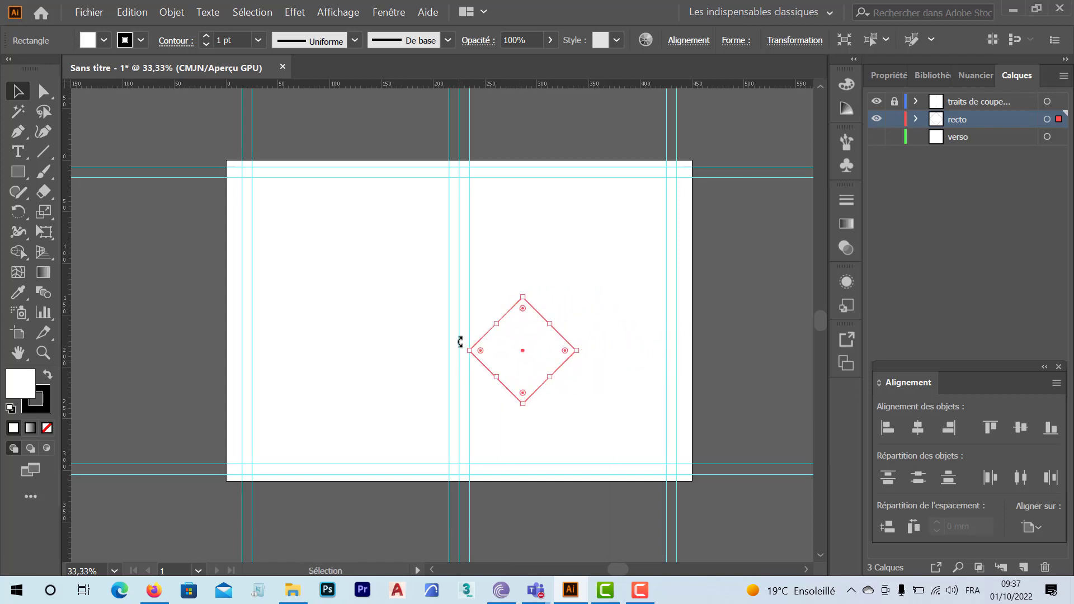
drag(489, 357, 479, 359)
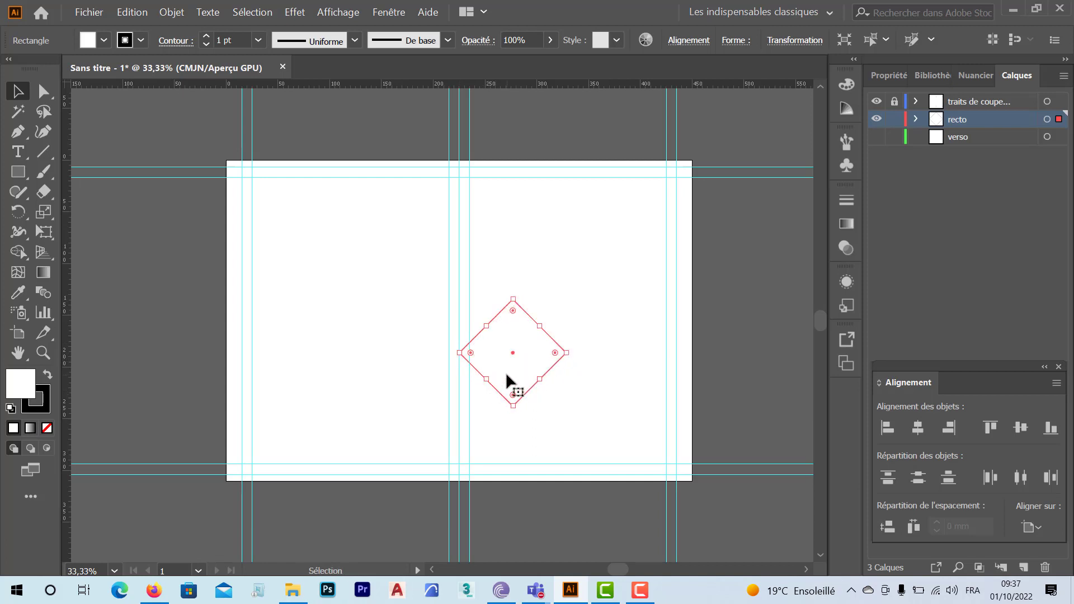
drag(506, 373, 515, 369)
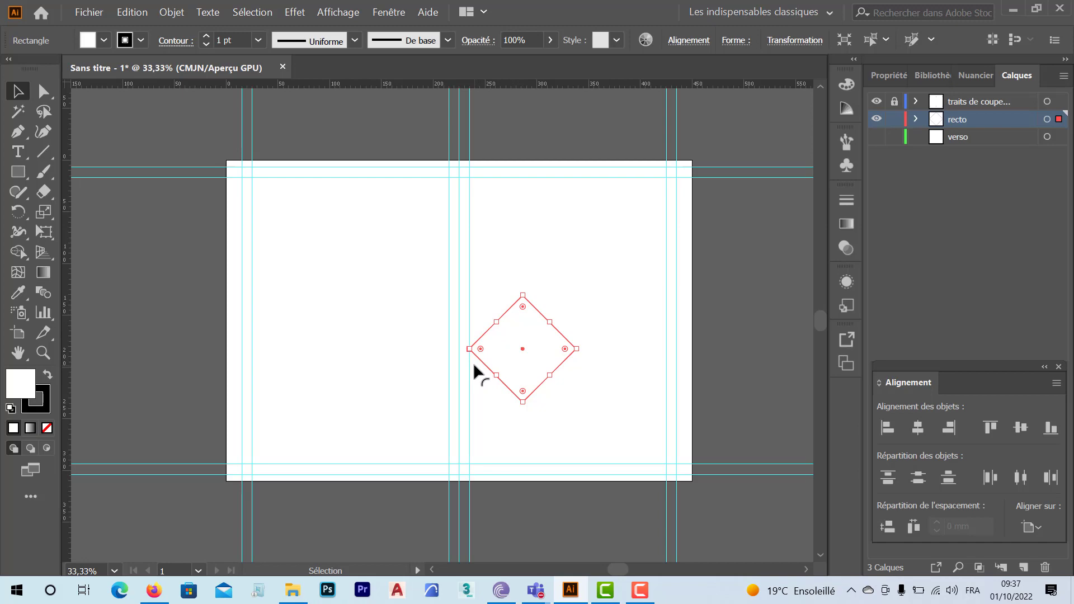
- Check the diamonds in the Firefox reference and move the diamond so that it is centred on the fold guide
key(alt+Tab)
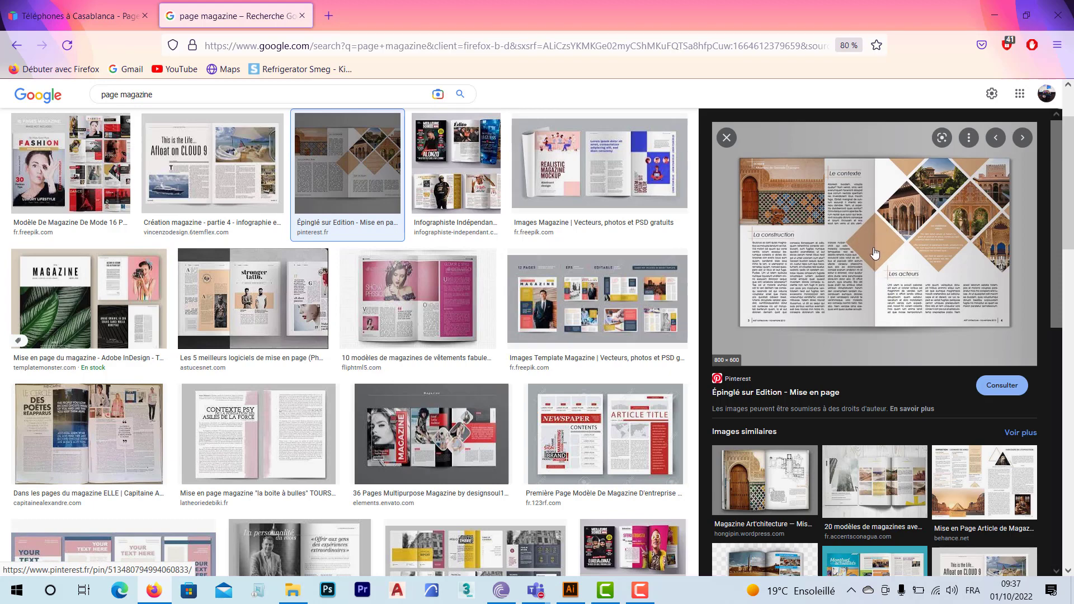
key(alt+Tab)
drag(519, 368, 459, 363)
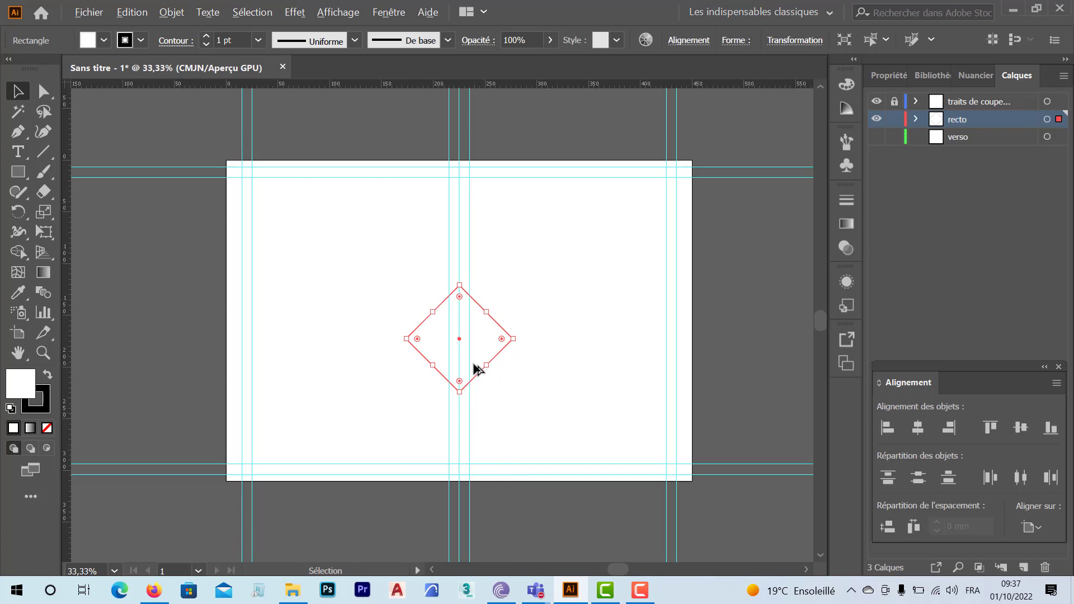
- Try a horizontal row of two equally spaced diamond copies across the right page, comparing it with the Firefox reference
drag(473, 363, 590, 390)
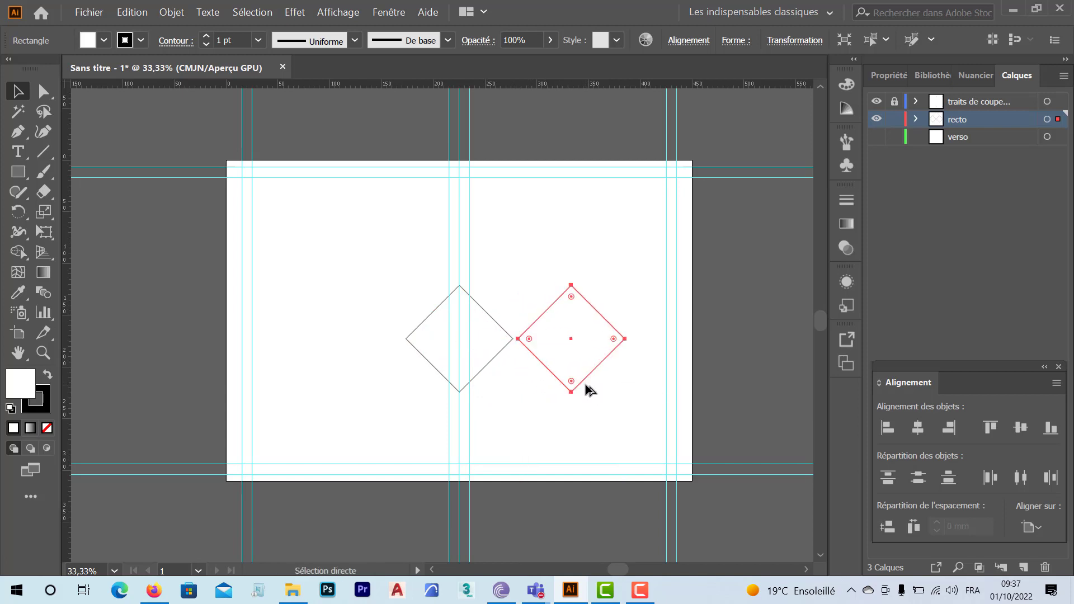
key(ctrl+d)
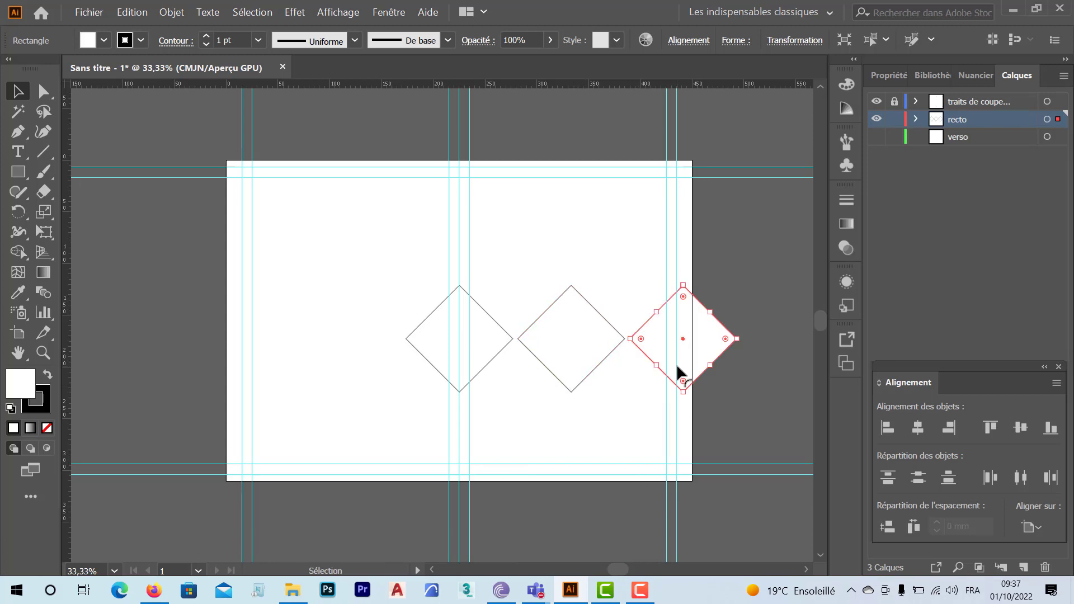
key(alt+Tab)
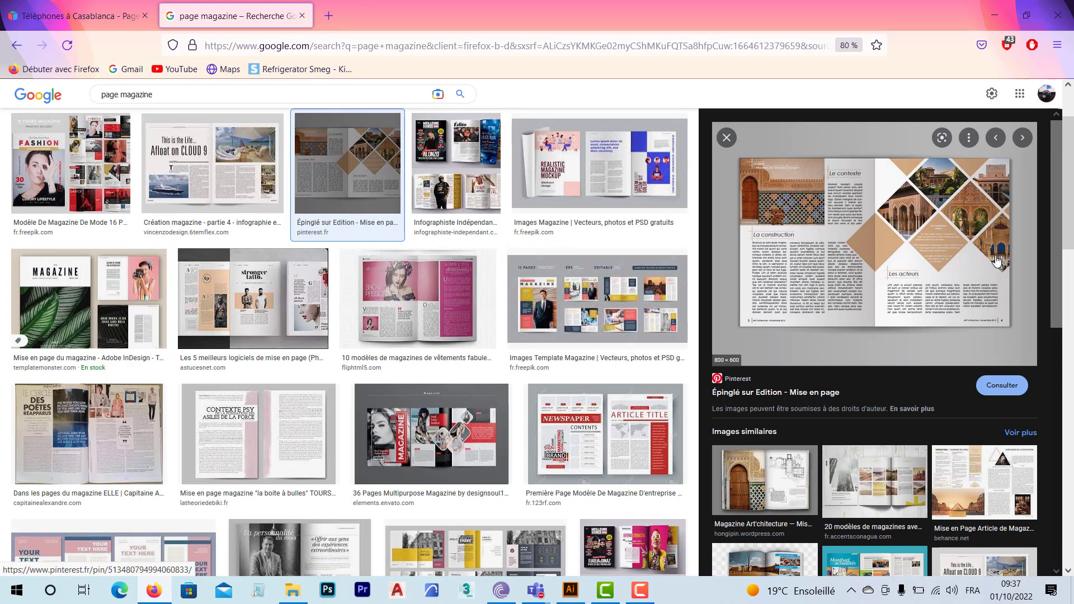
key(alt+Tab)
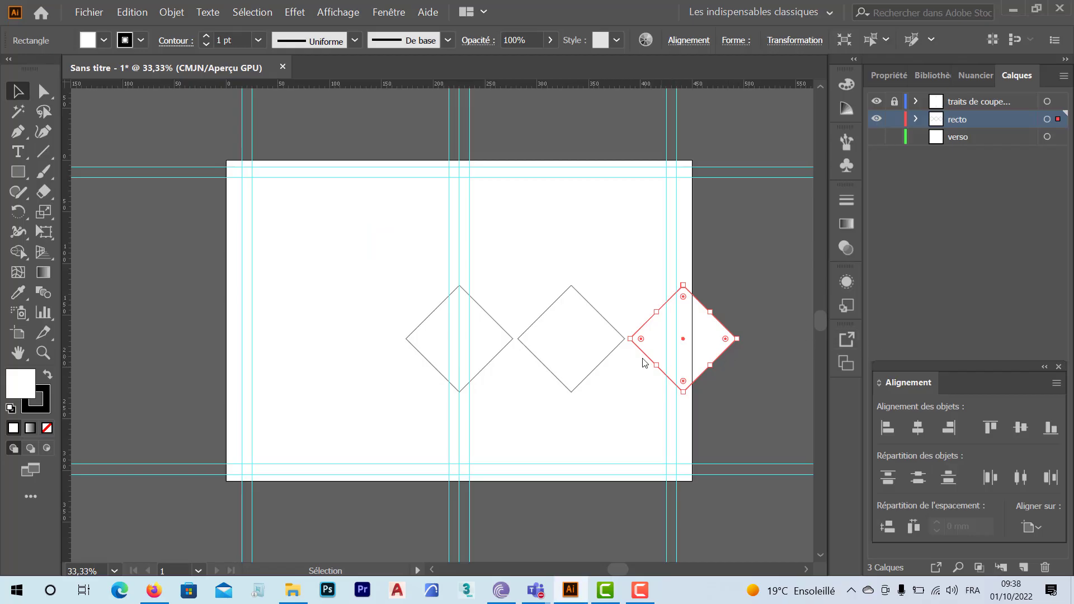
- Delete the two diamond copies on the right page, keeping the diamond on the fold
key(Delete)
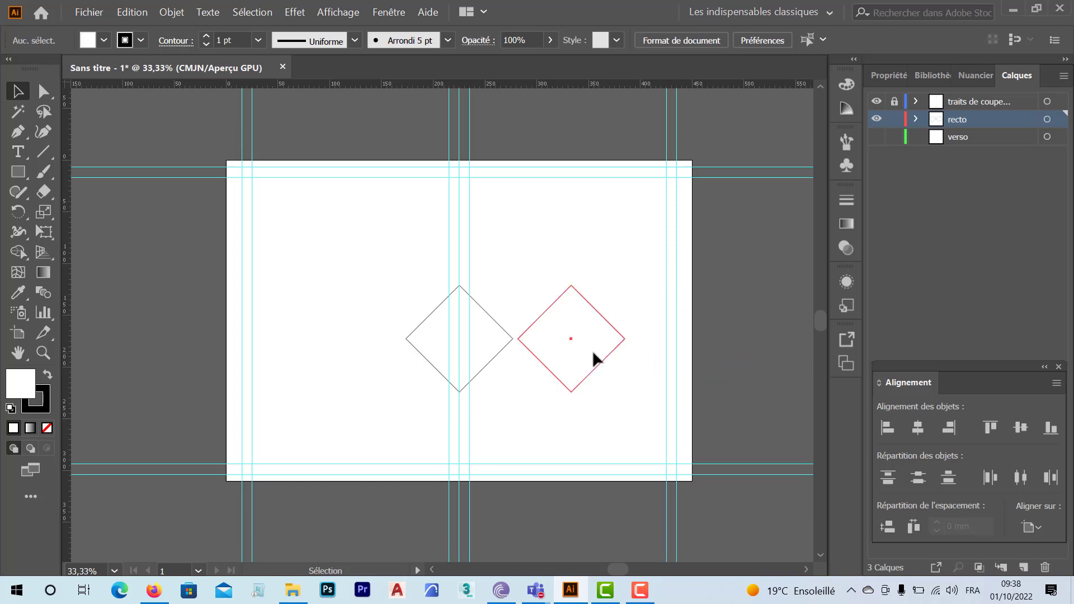
click(593, 350)
key(Delete)
- Scale the diamond on the fold down proportionally about its centre to about 80 mm across
click(484, 354)
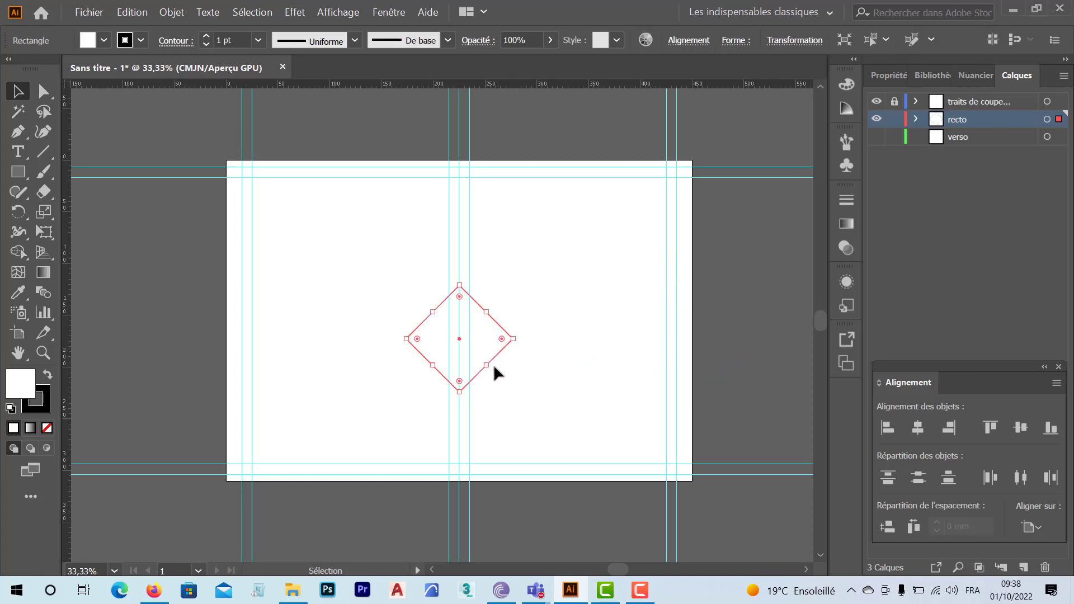
click(511, 339)
drag(514, 340, 501, 339)
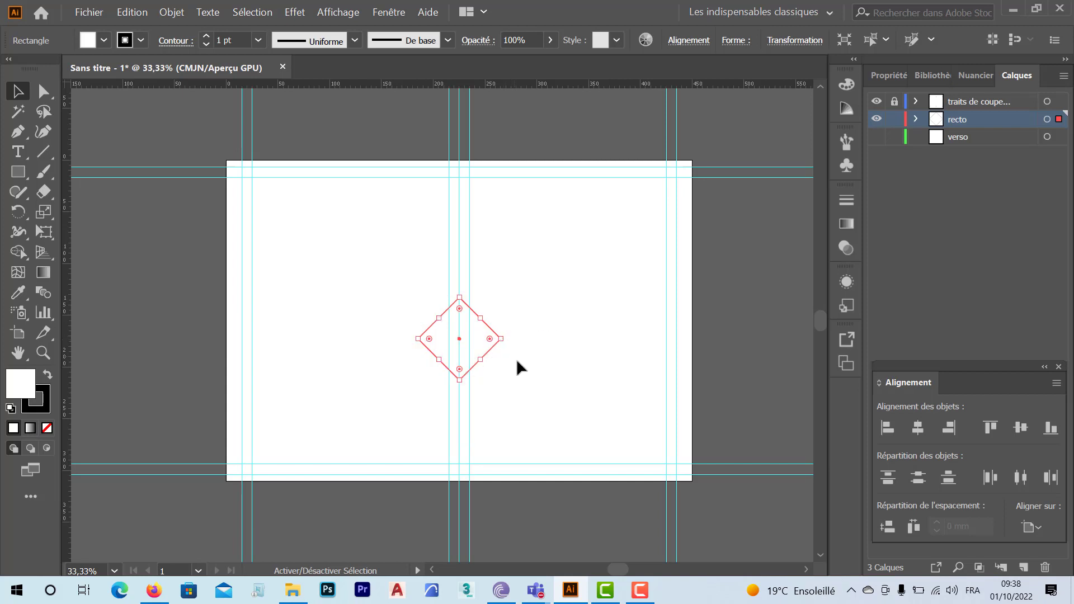
- Set the width and height of the diamond on the fold to exactly 80 mm
key(Return)
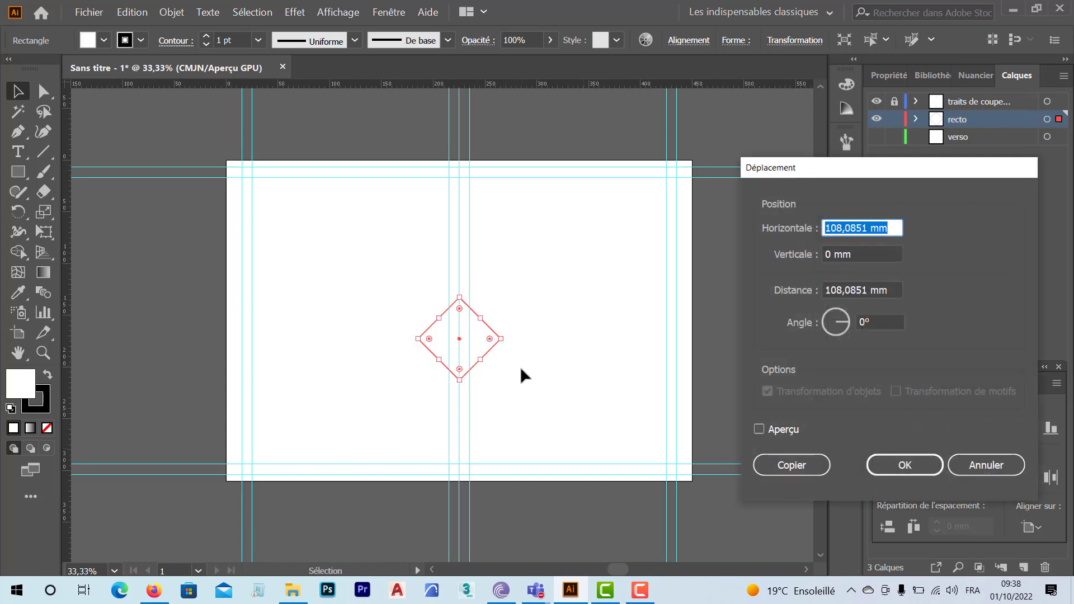
click(959, 470)
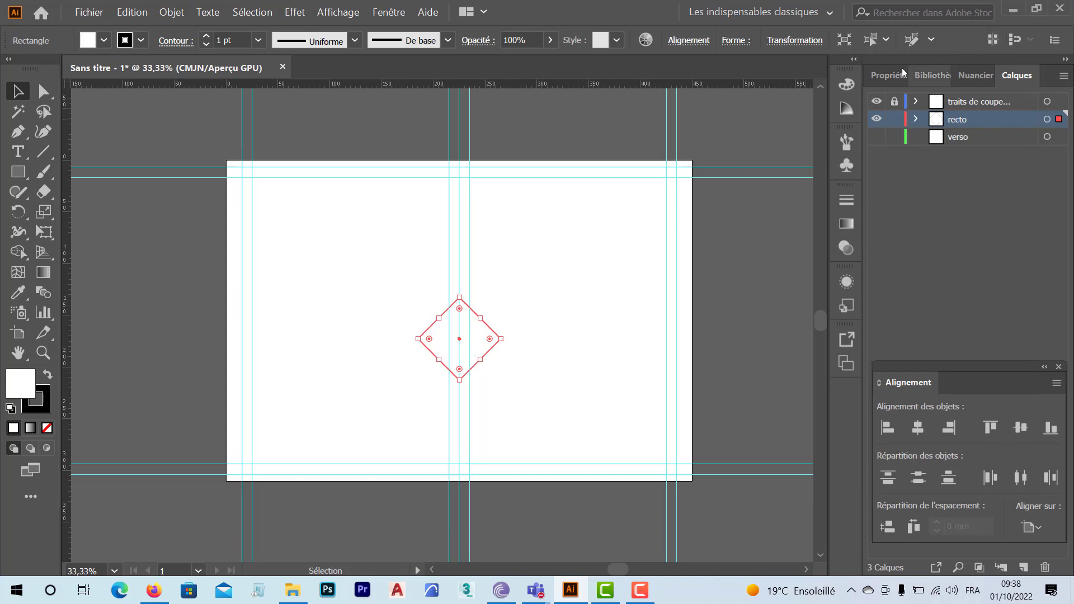
click(885, 79)
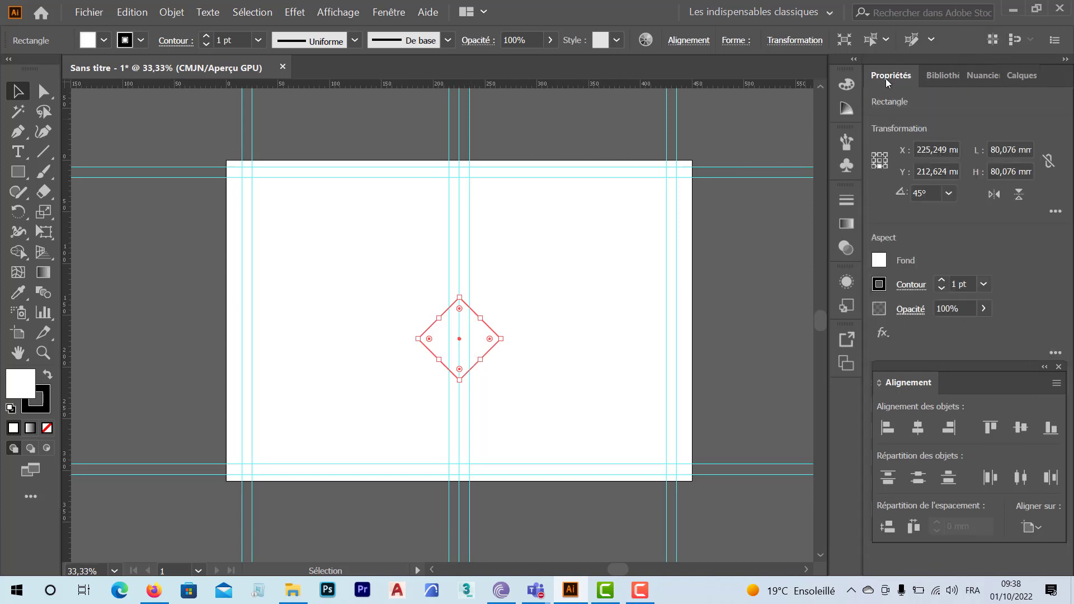
double_click(995, 149)
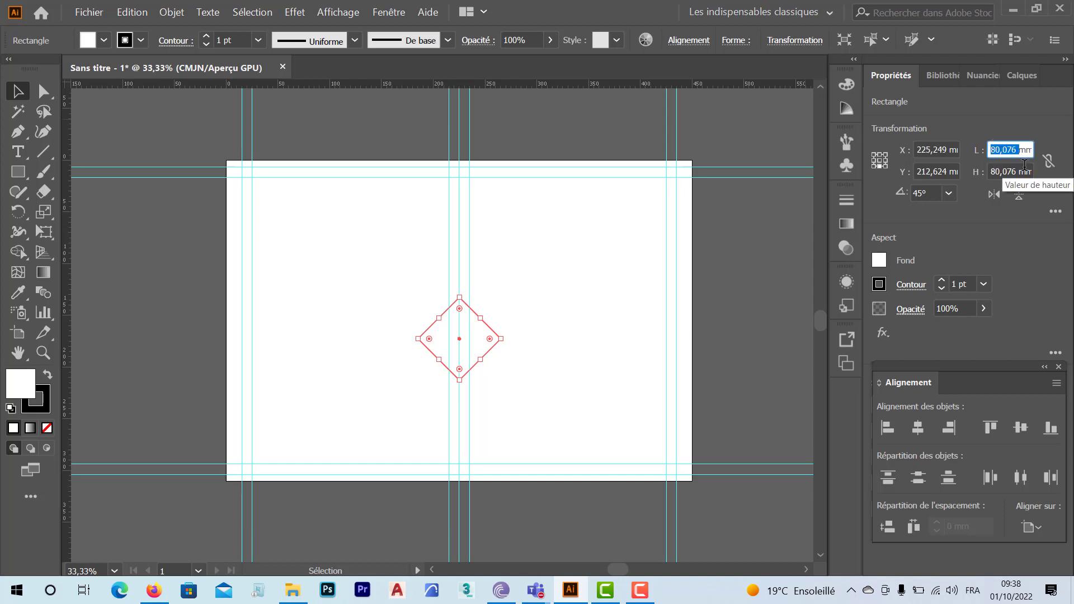
text(80)
key(Tab)
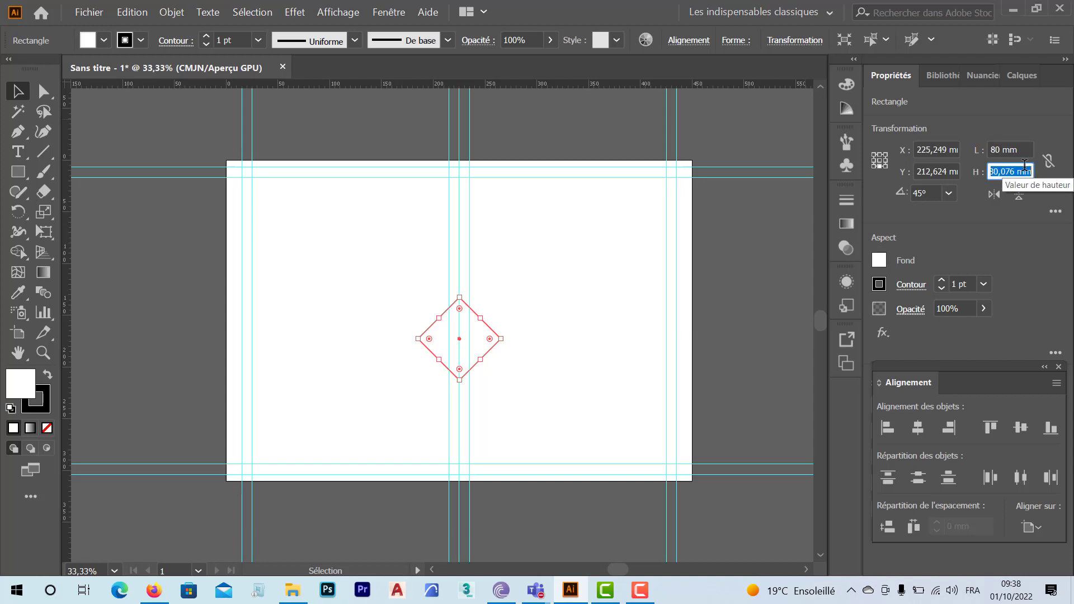
text(80)
key(Return)
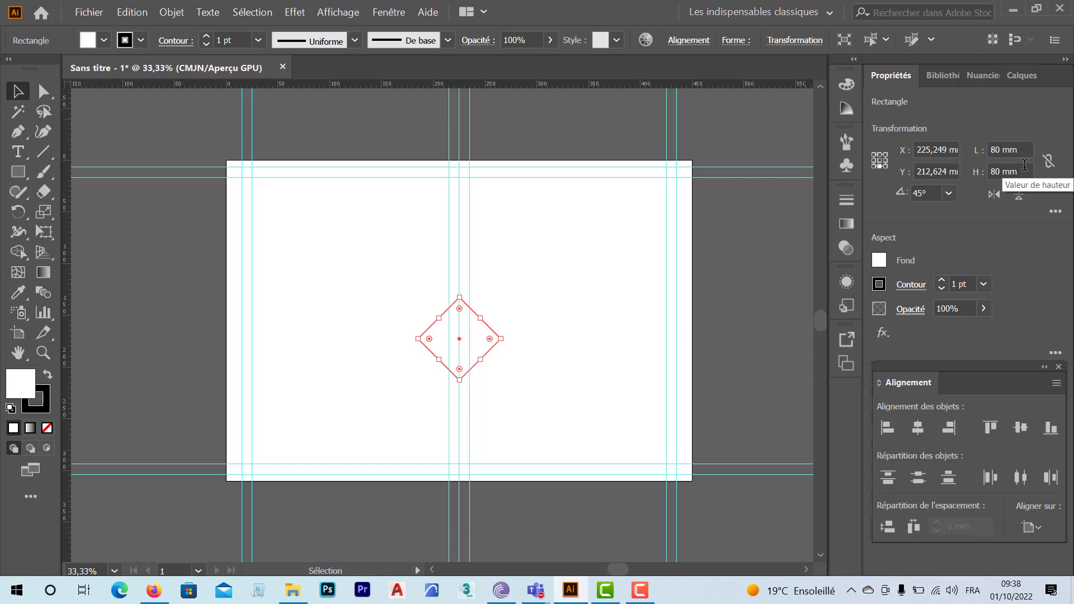
click(564, 323)
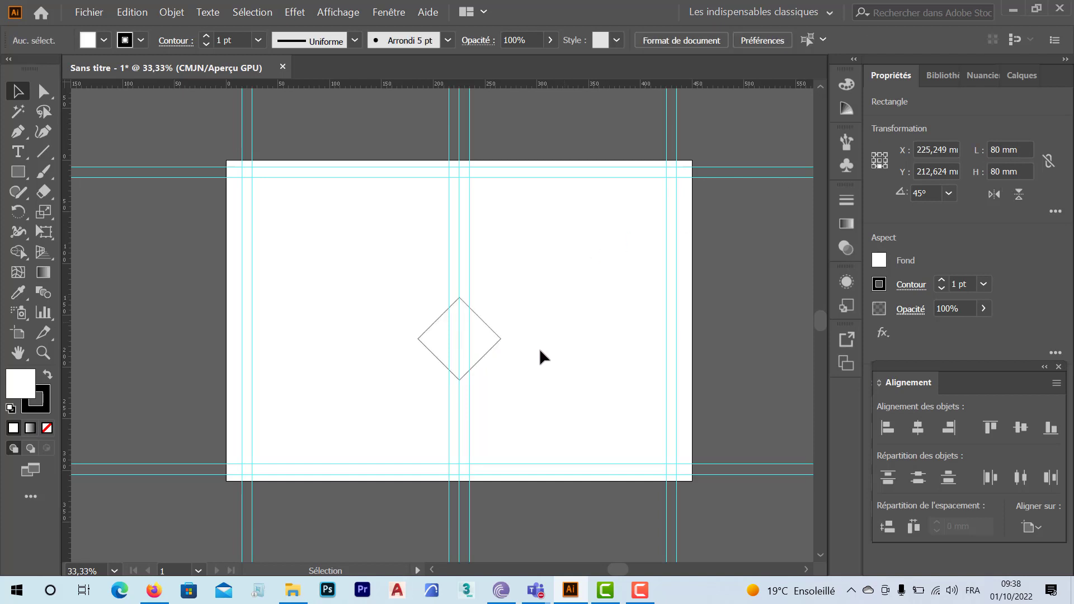
- Preview moving the diamond on the fold horizontally by 80 mm, then by 85 mm, with no vertical offset
click(489, 350)
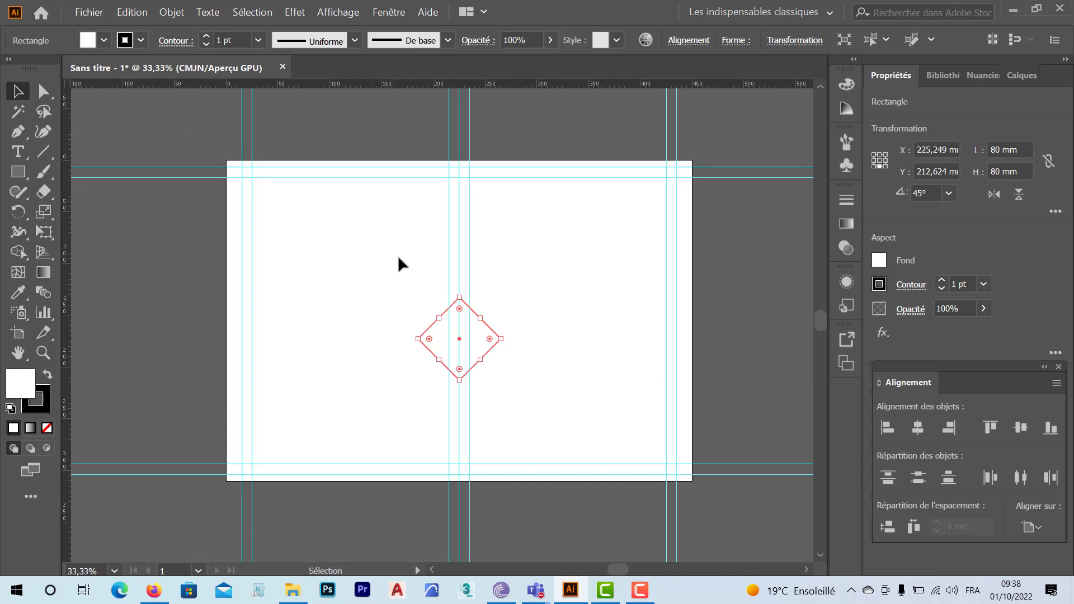
key(Return)
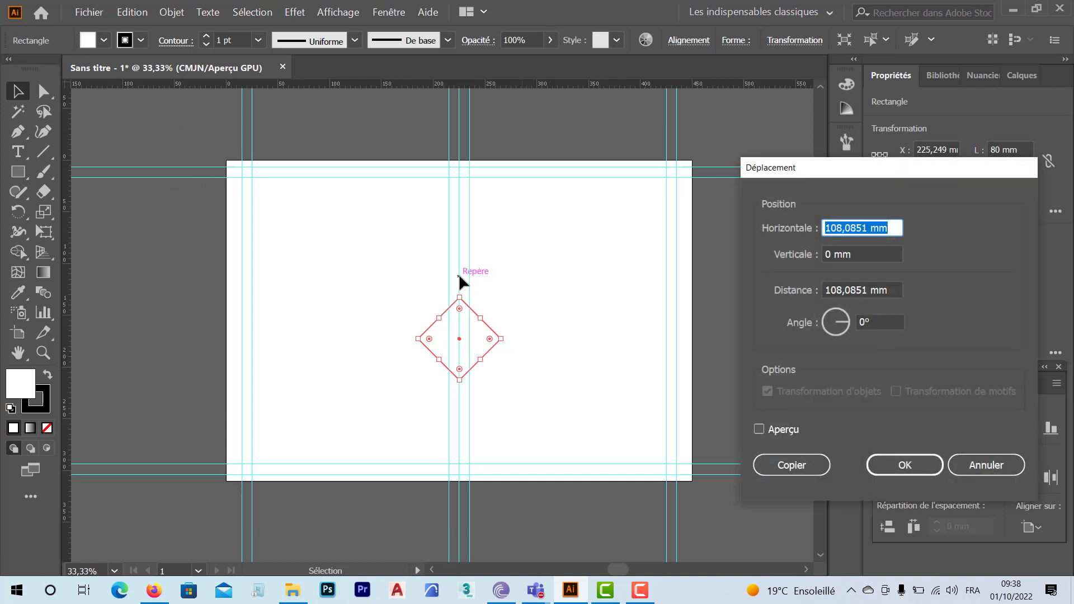
text(80)
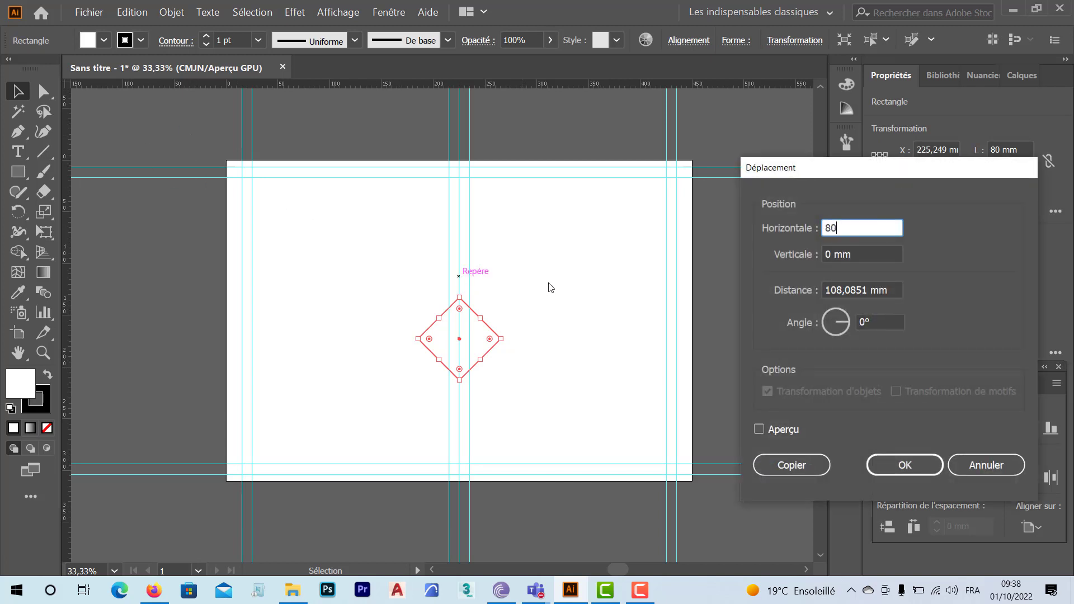
click(759, 430)
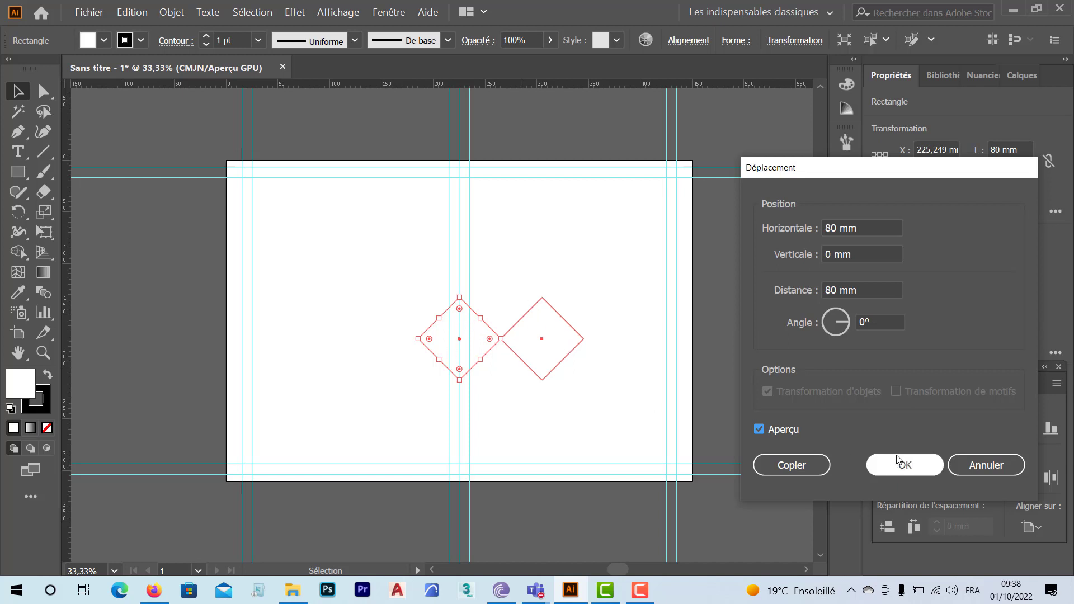
drag(864, 228, 794, 228)
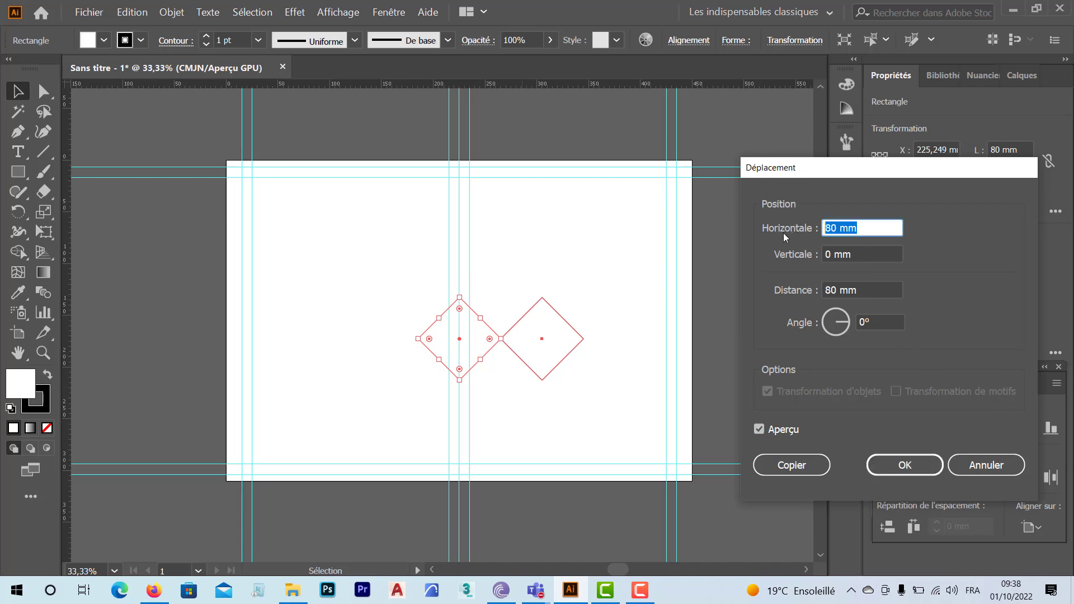
text(85)
click(760, 430)
click(759, 430)
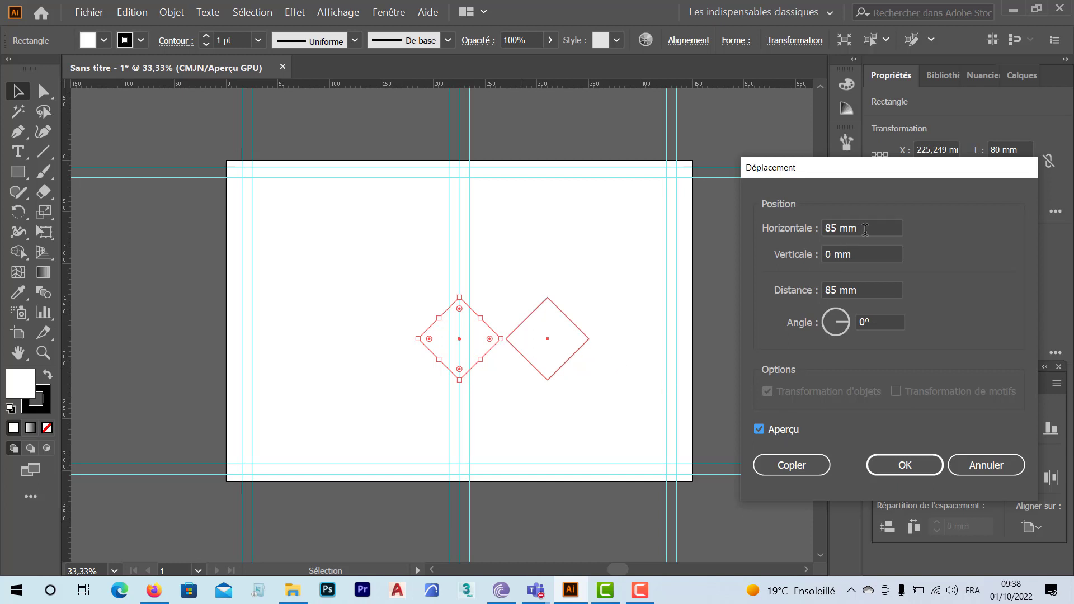
- Copy the diamond 90 mm to the right and repeat the copy once across the right page
click(776, 229)
text(90)
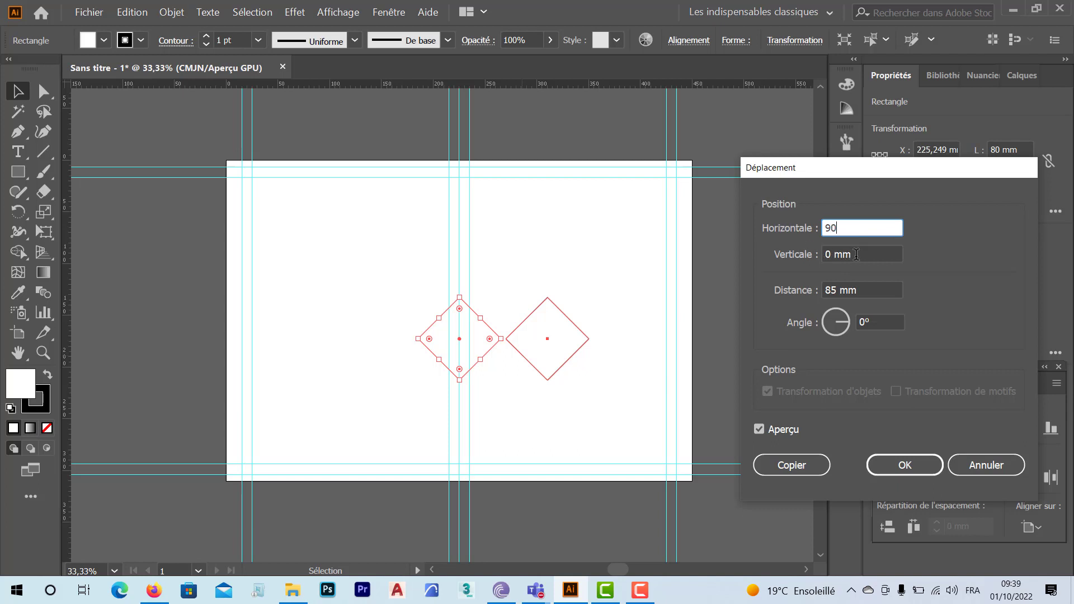
click(759, 429)
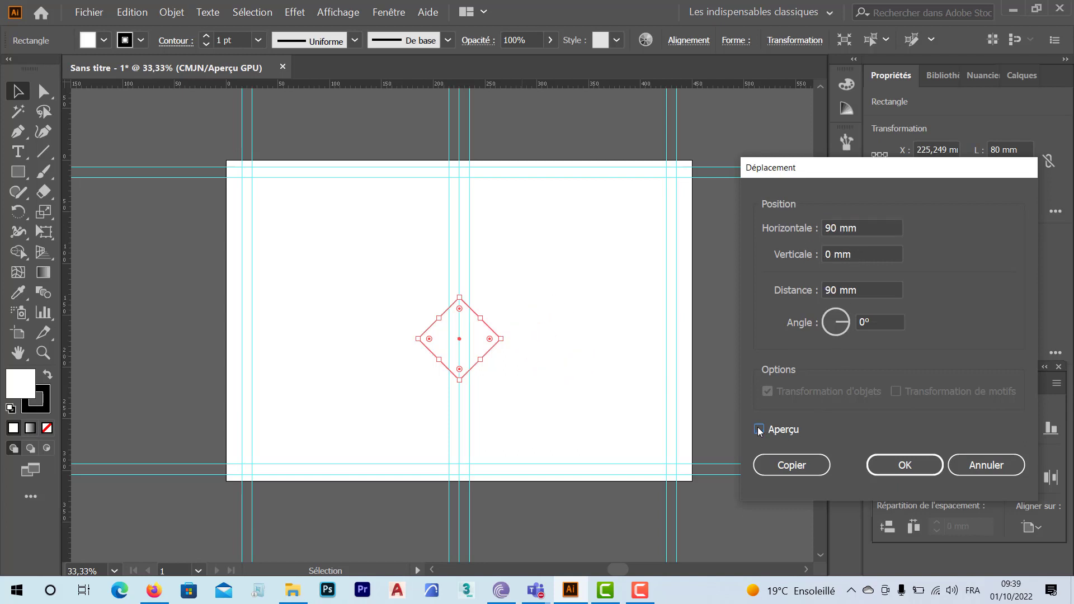
click(759, 430)
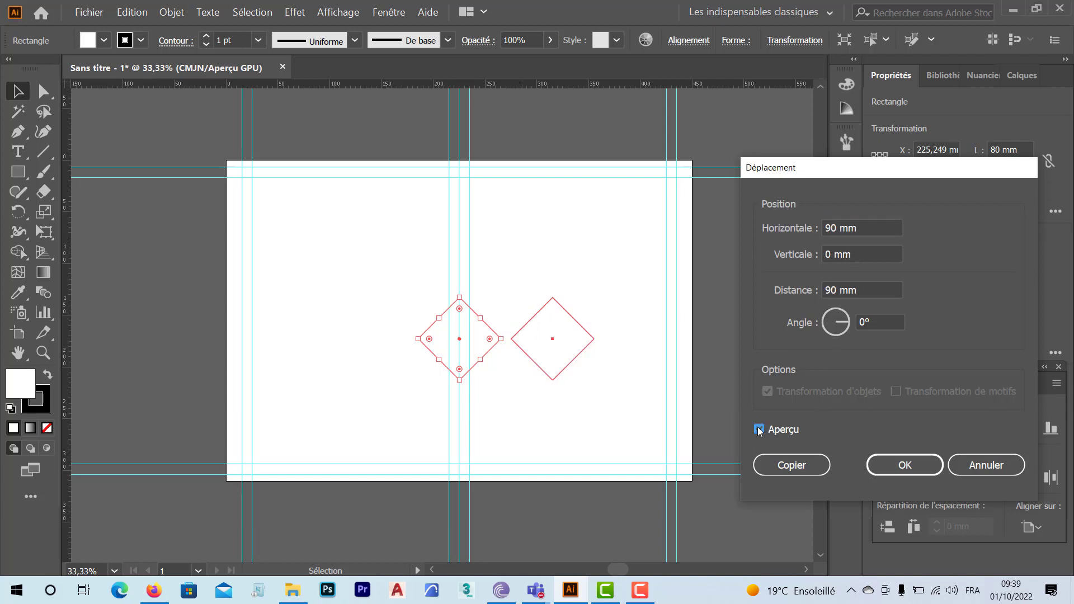
click(790, 466)
key(ctrl+d)
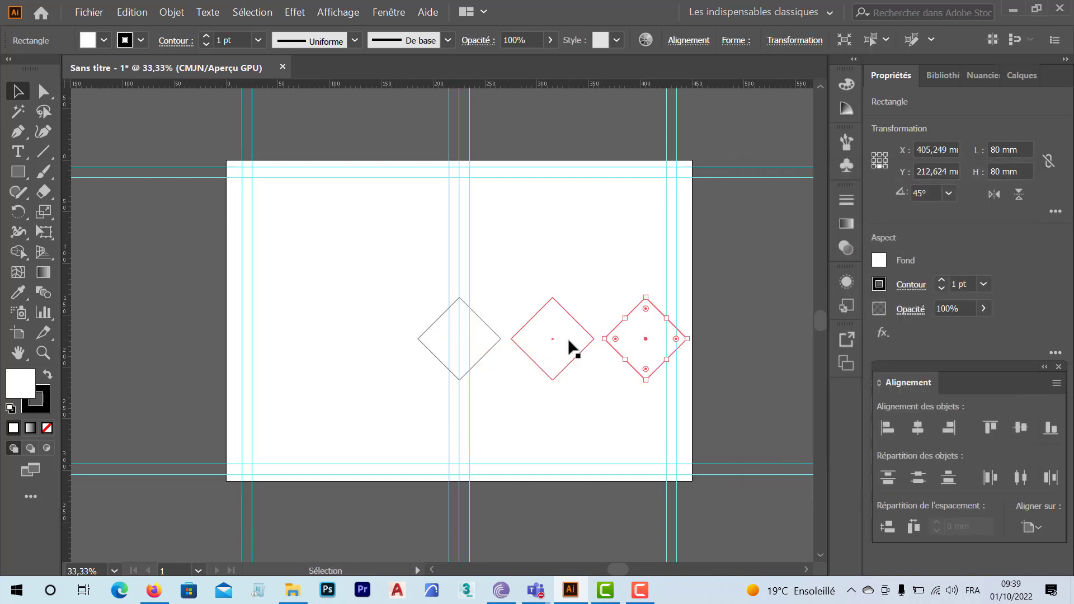
- Delete the two sharp-cornered diamond copies on the right page, keeping the one on the fold
click(478, 361)
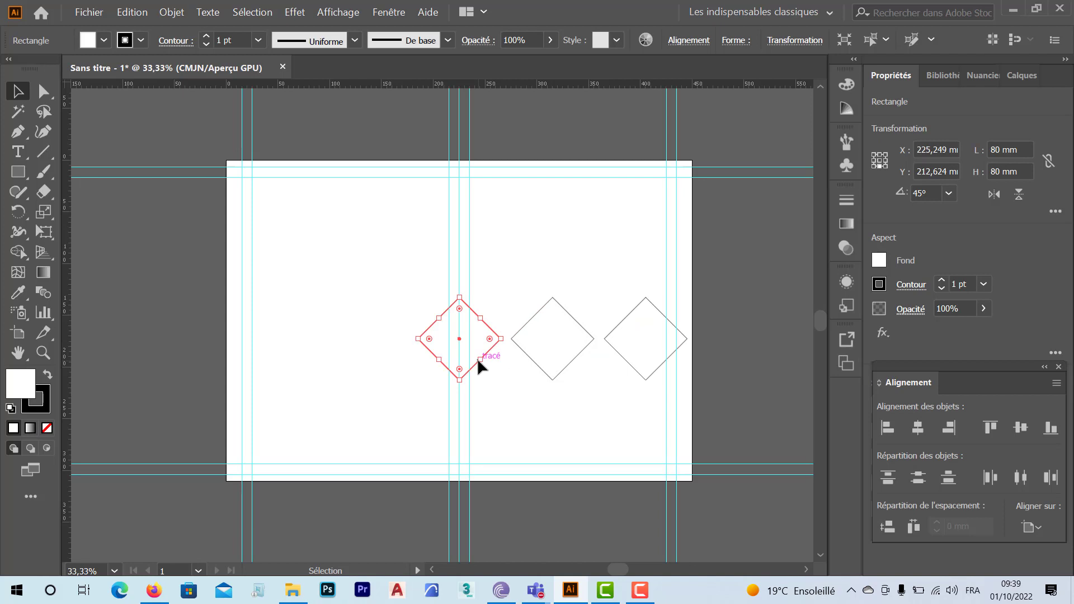
drag(549, 262, 625, 367)
key(Delete)
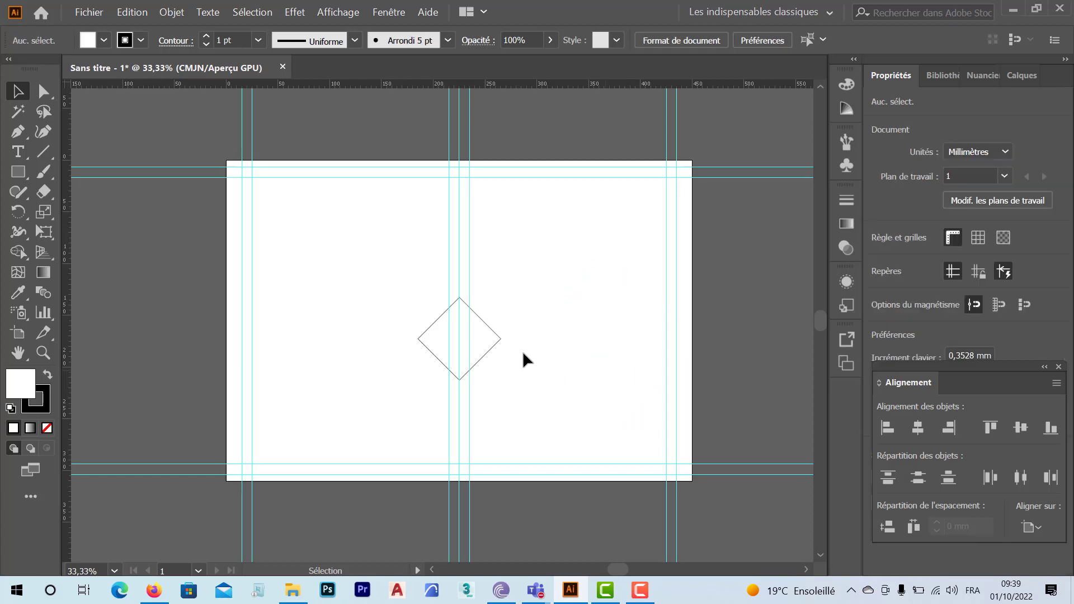
- Slightly round all four corners of the diamond on the fold with its live corner widgets
click(477, 355)
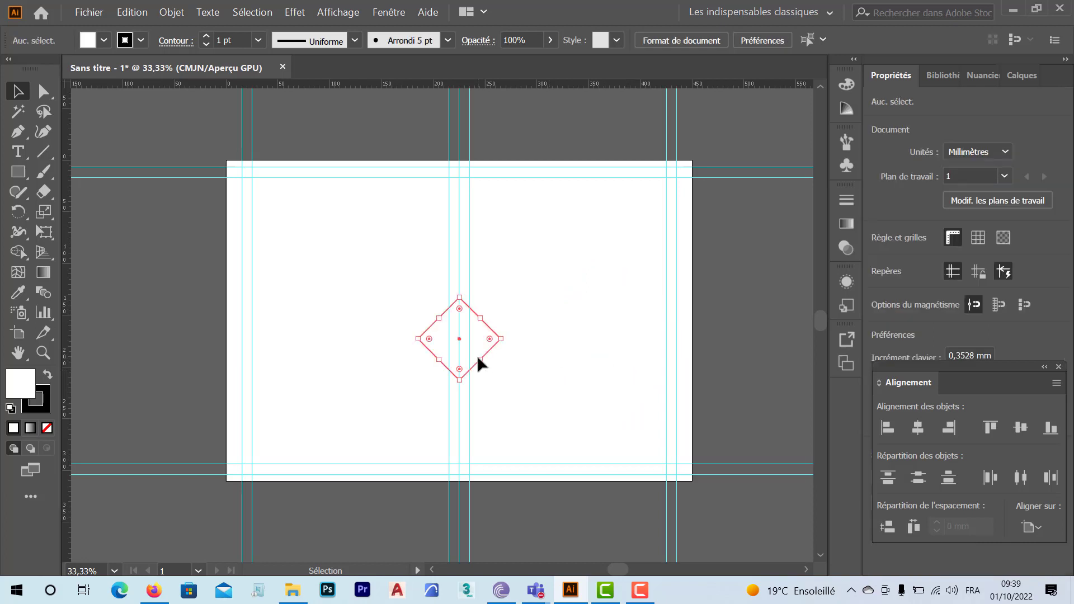
click(44, 91)
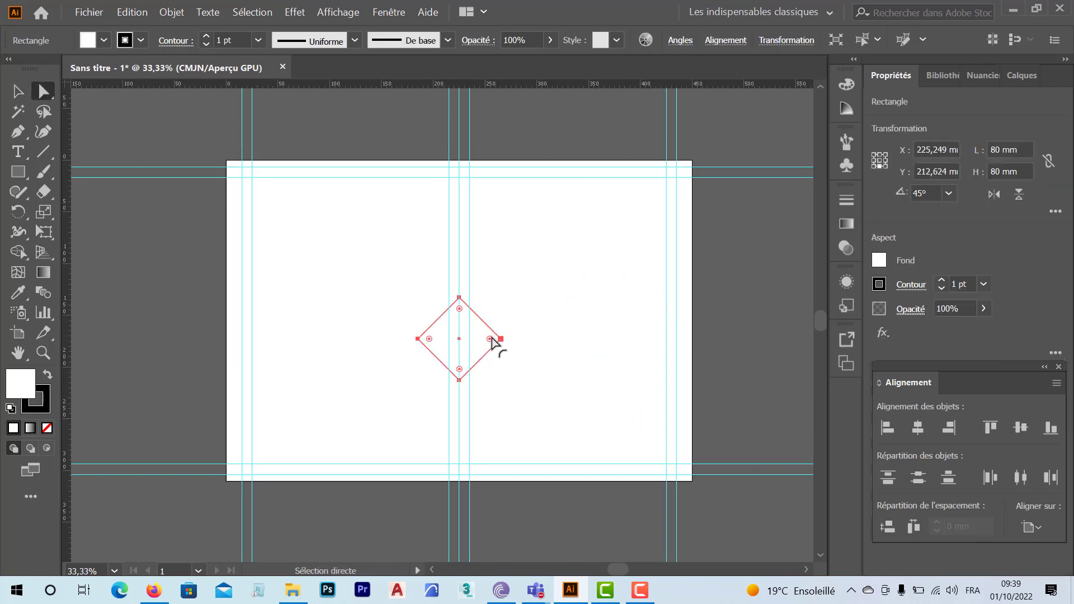
drag(492, 340, 491, 339)
click(18, 94)
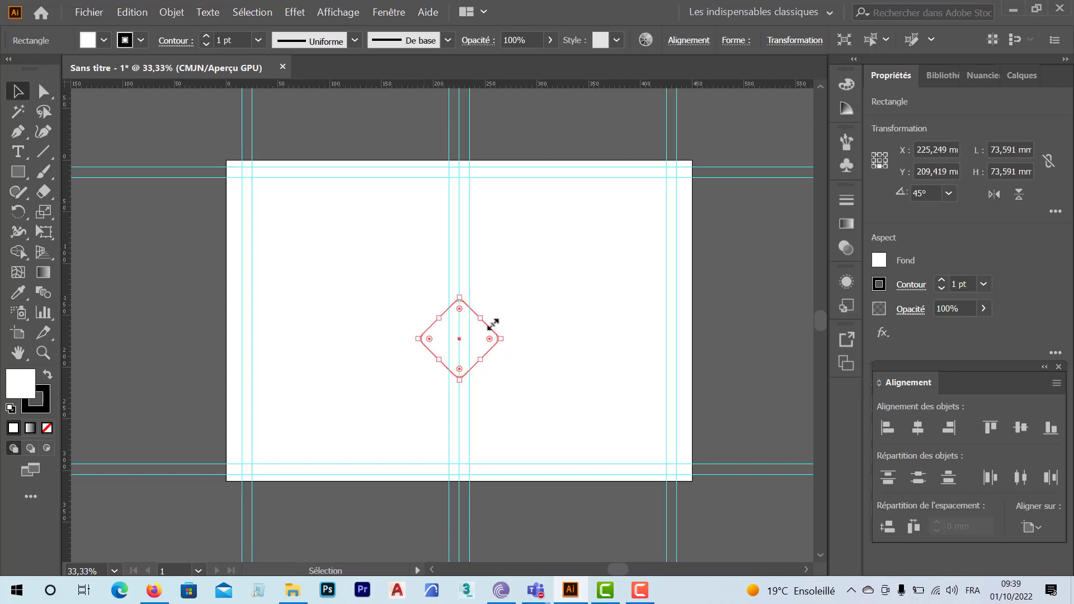
click(561, 404)
- Make two copies of the rounded diamond across the right page, each offset 90 mm horizontally and 0 mm vertically
click(489, 347)
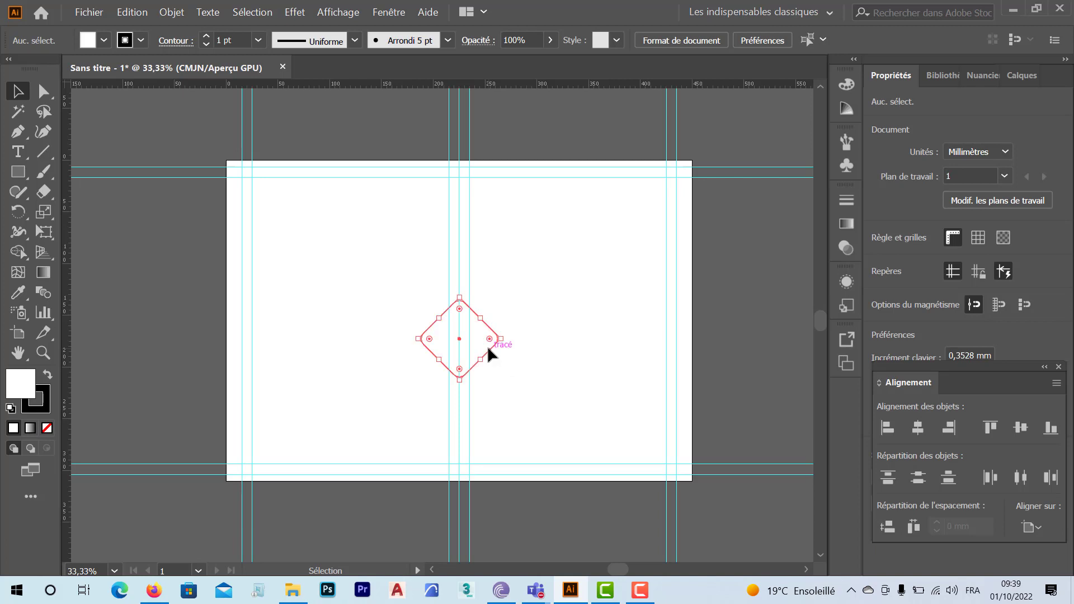
key(Return)
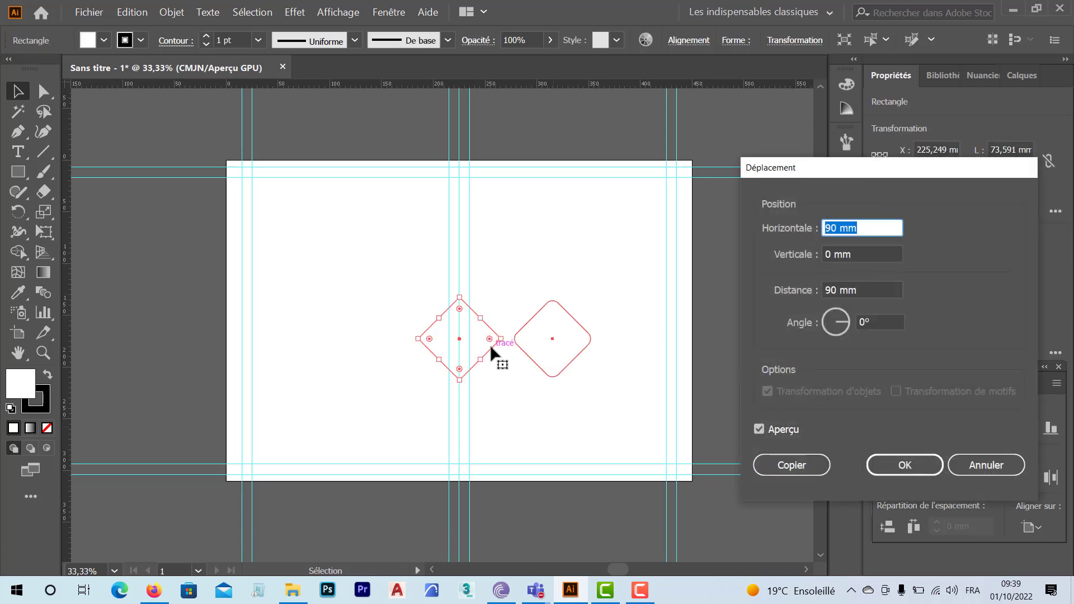
click(784, 468)
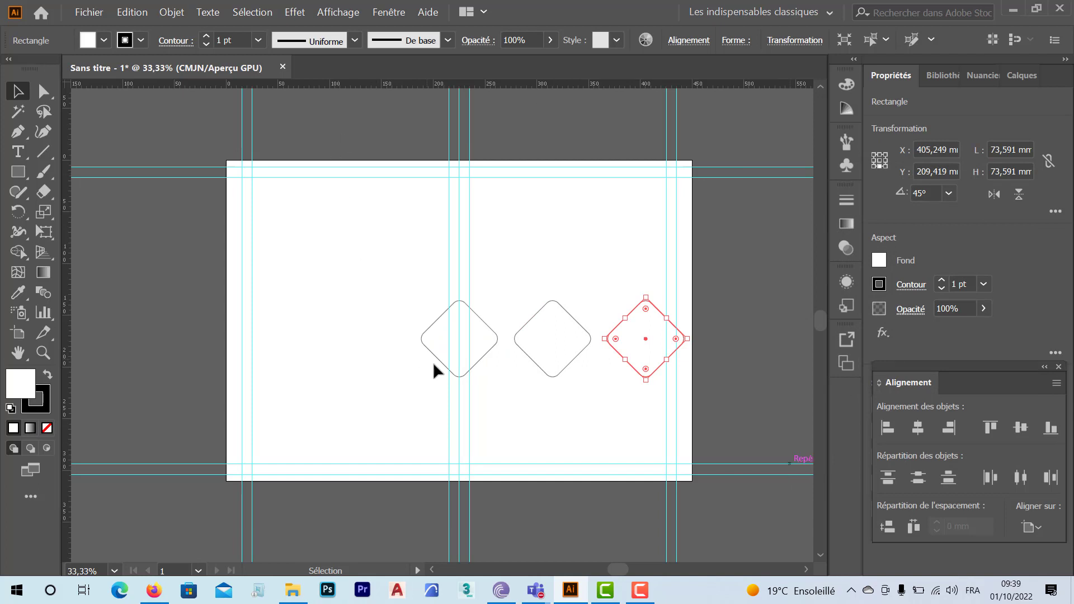
- Preview a move of the rounded diamond on the fold by 45 mm horizontally and 45 mm vertically
click(479, 362)
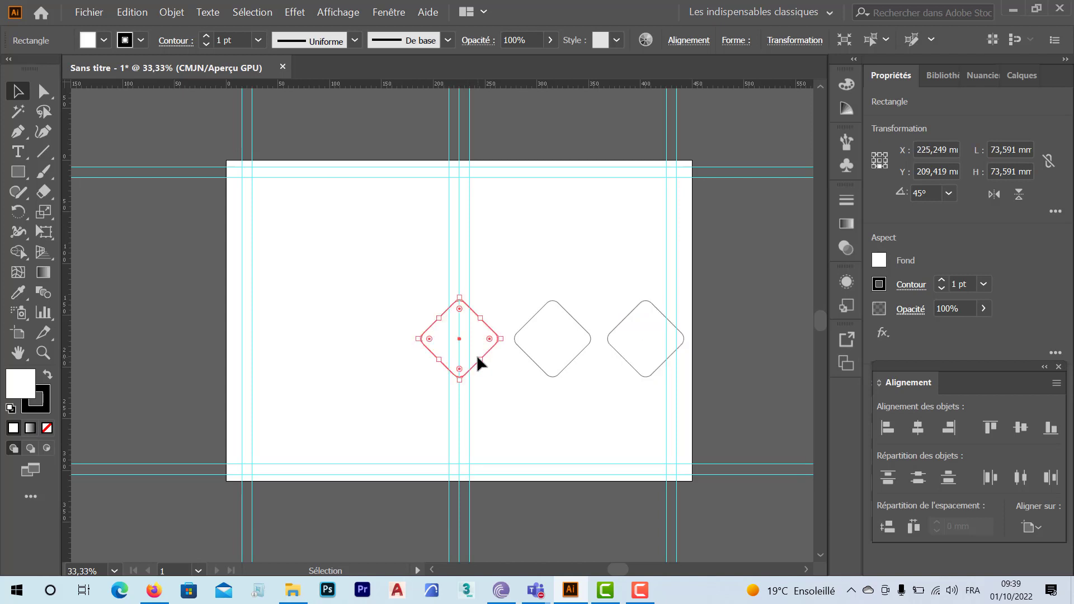
key(Return)
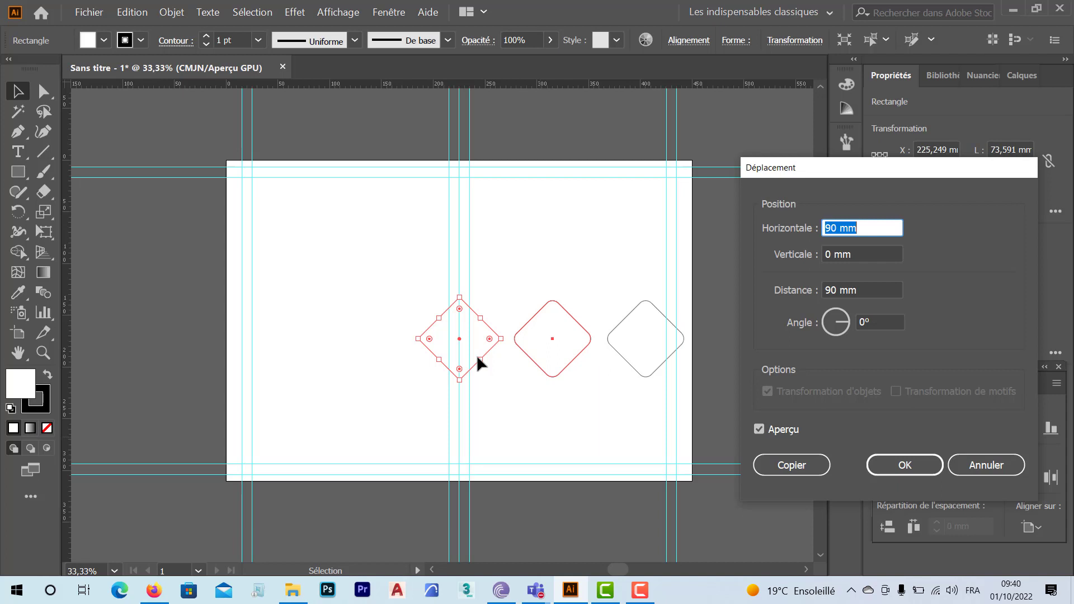
text(45)
click(759, 430)
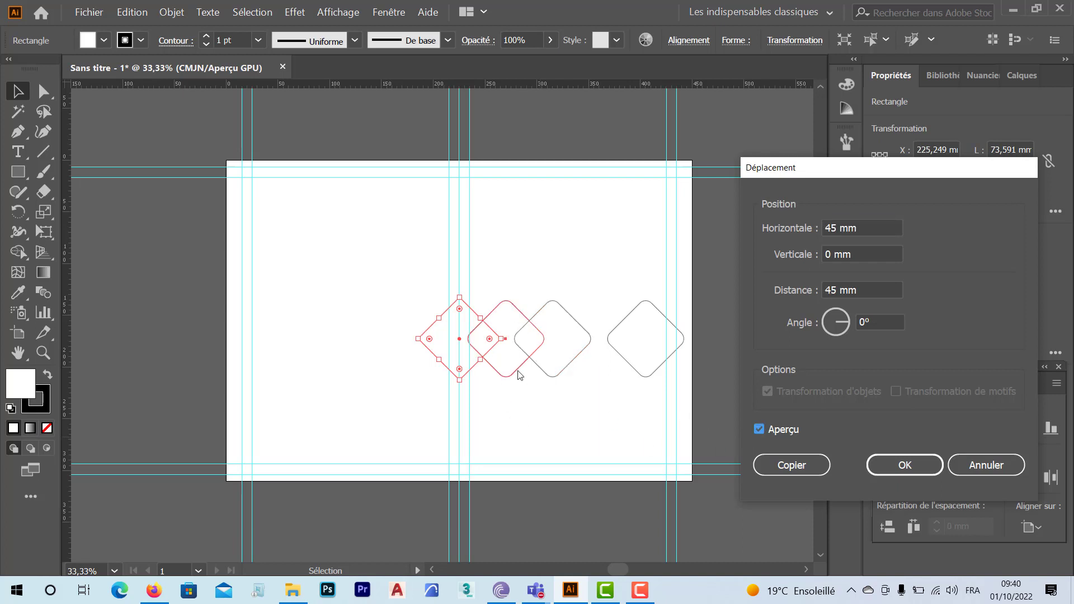
click(866, 253)
text(45)
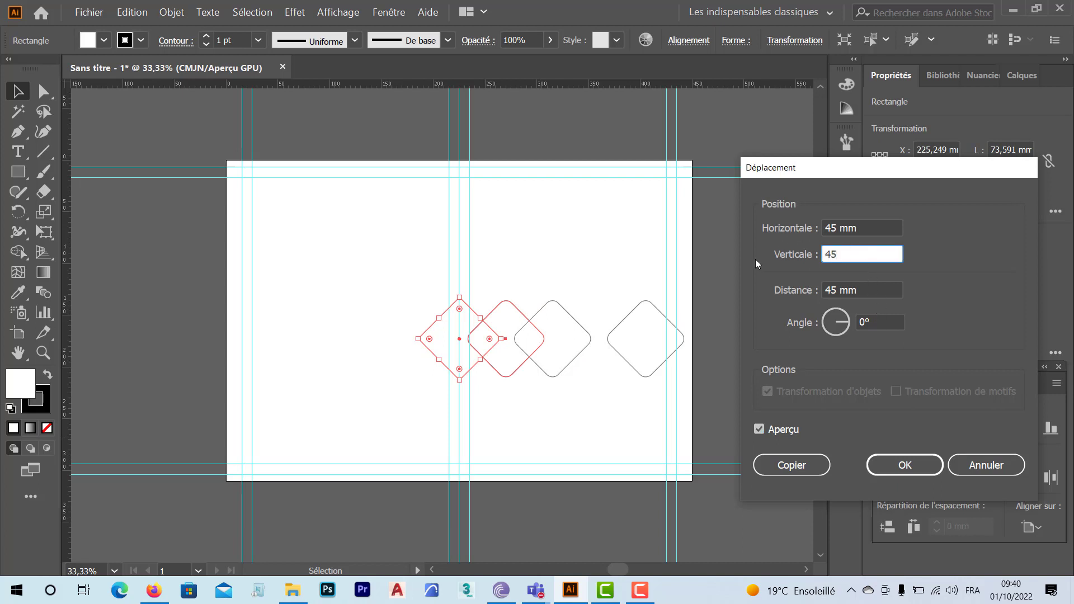
click(758, 429)
click(758, 430)
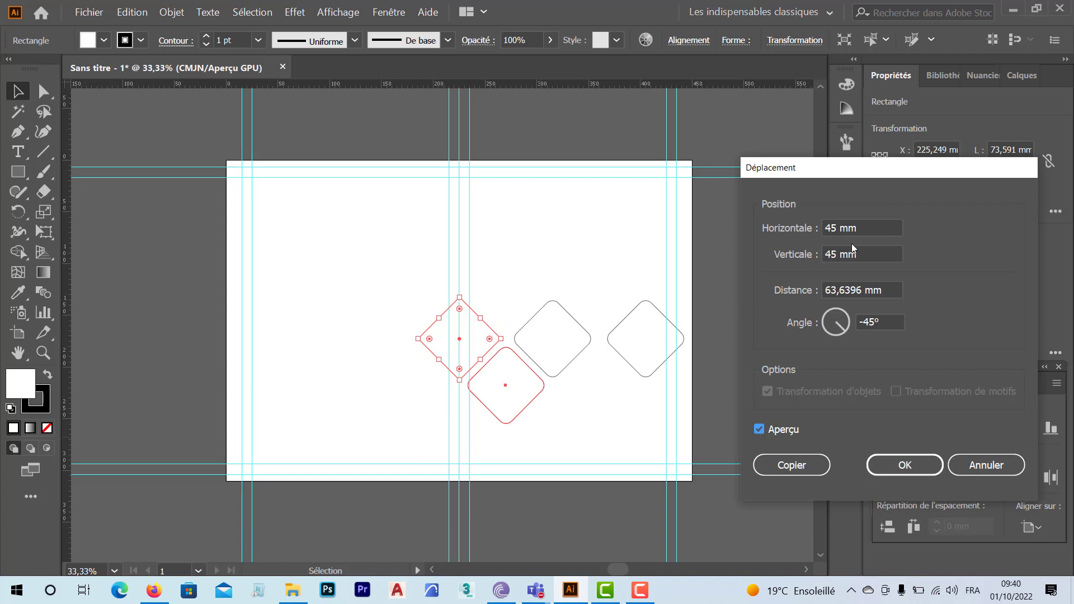
- Change the vertical offset to -45 mm, copy the diamond and repeat the copy twice to form a rising diagonal
drag(861, 255, 757, 236)
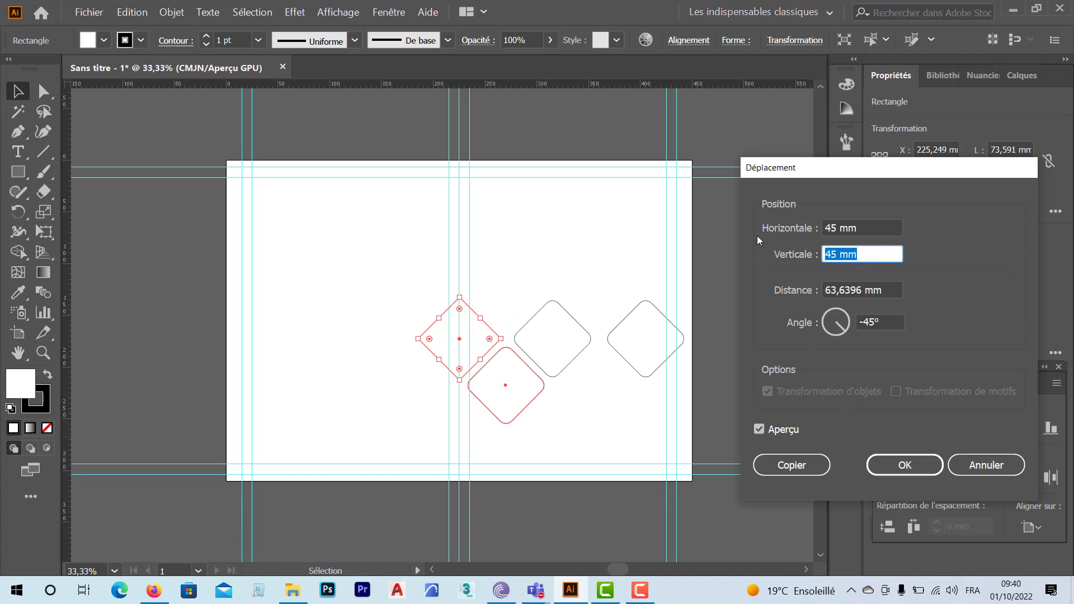
text(-45)
click(758, 430)
click(757, 431)
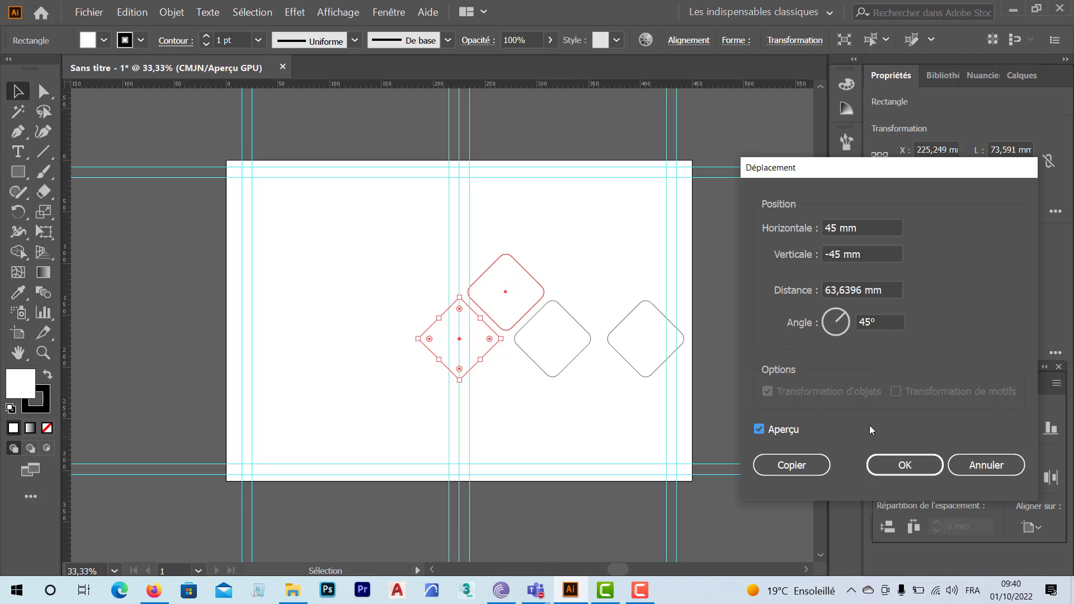
click(804, 466)
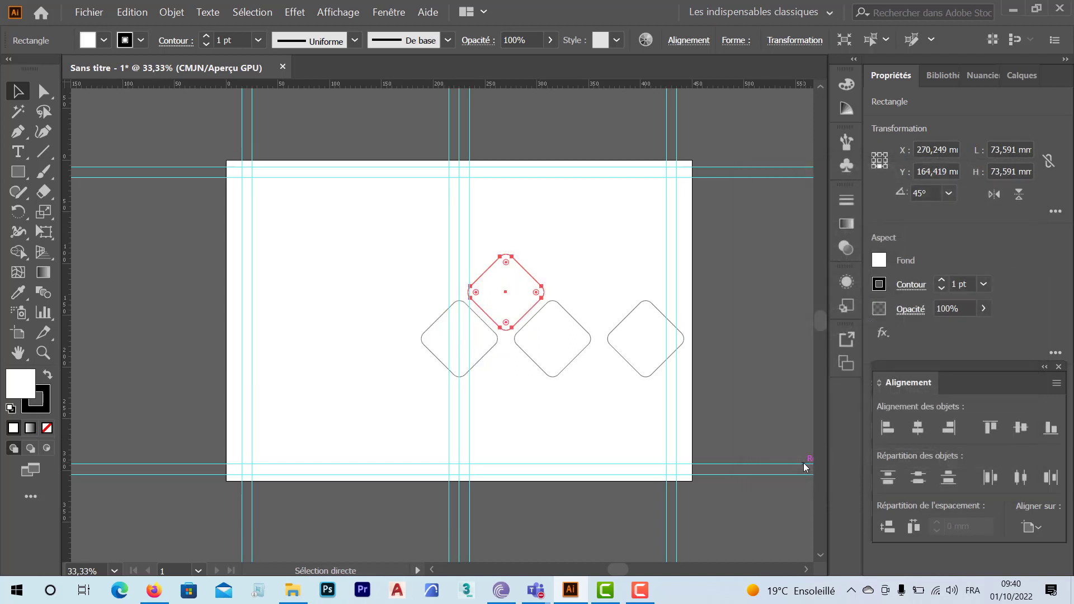
key(ctrl+d)
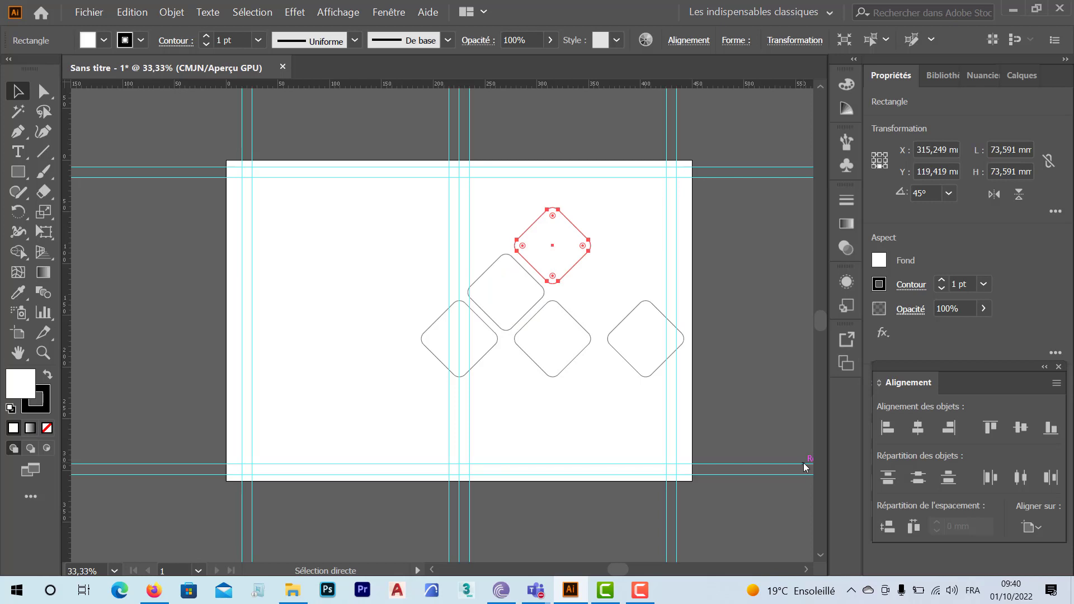
key(ctrl+d)
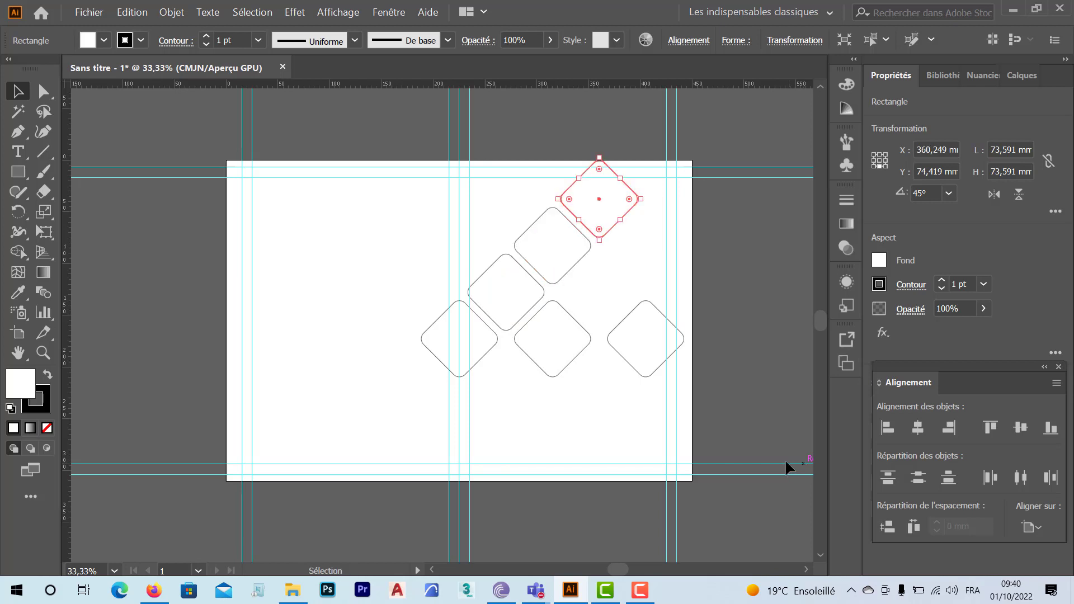
- Copy the lower-row diamond next to the fold by 45 mm horizontally and -45 mm vertically, and repeat the copy twice
click(579, 321)
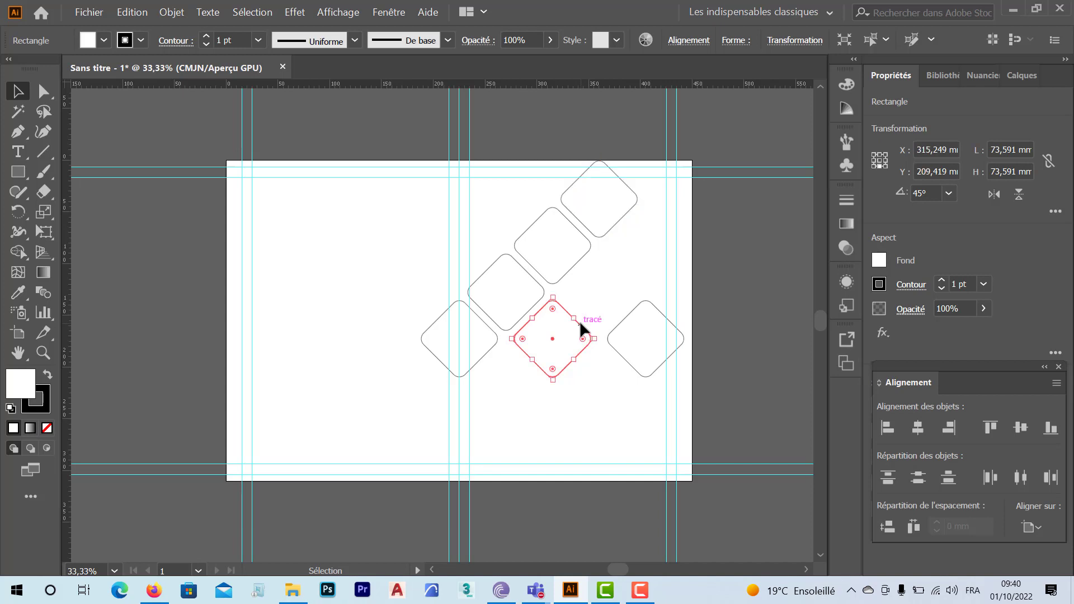
key(Return)
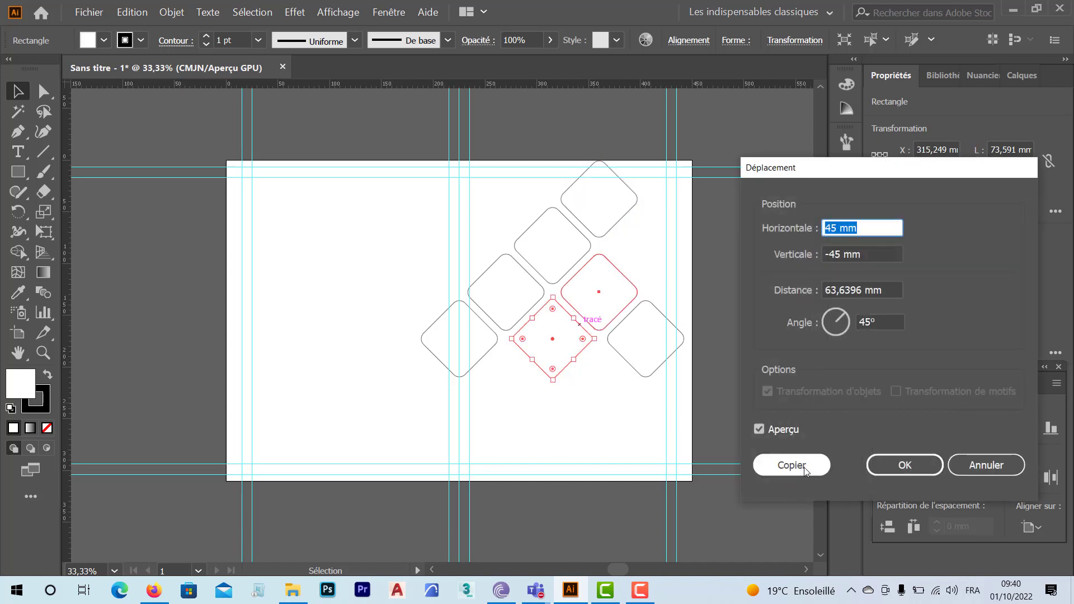
click(791, 465)
key(ctrl+d)
key(ctrl+d)
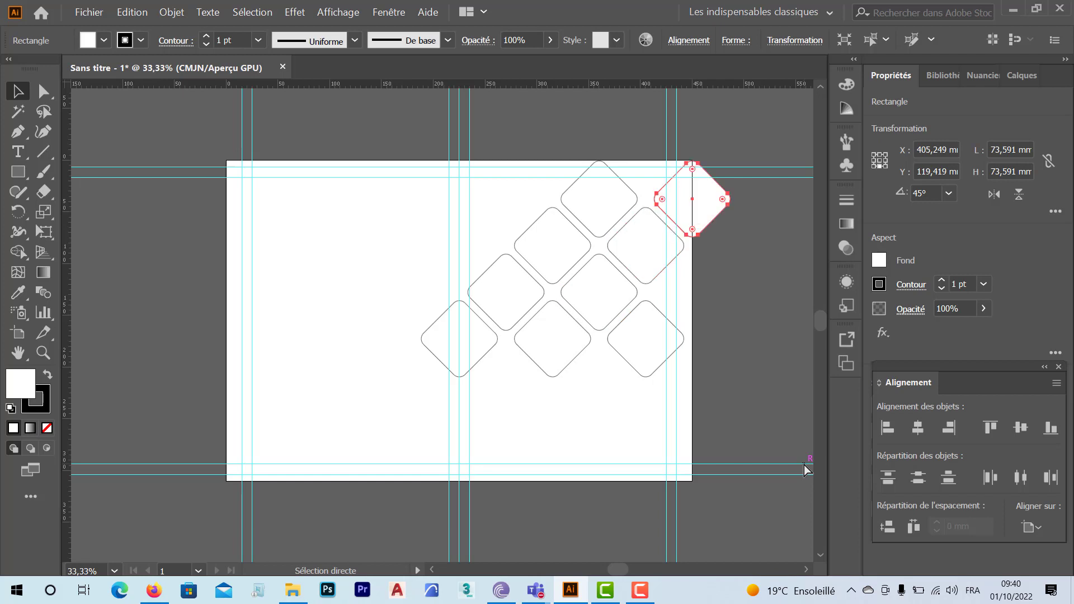
- Copy the outermost lower-row diamond once by 45 mm horizontally and -45 mm vertically, onto the right page edge
click(656, 306)
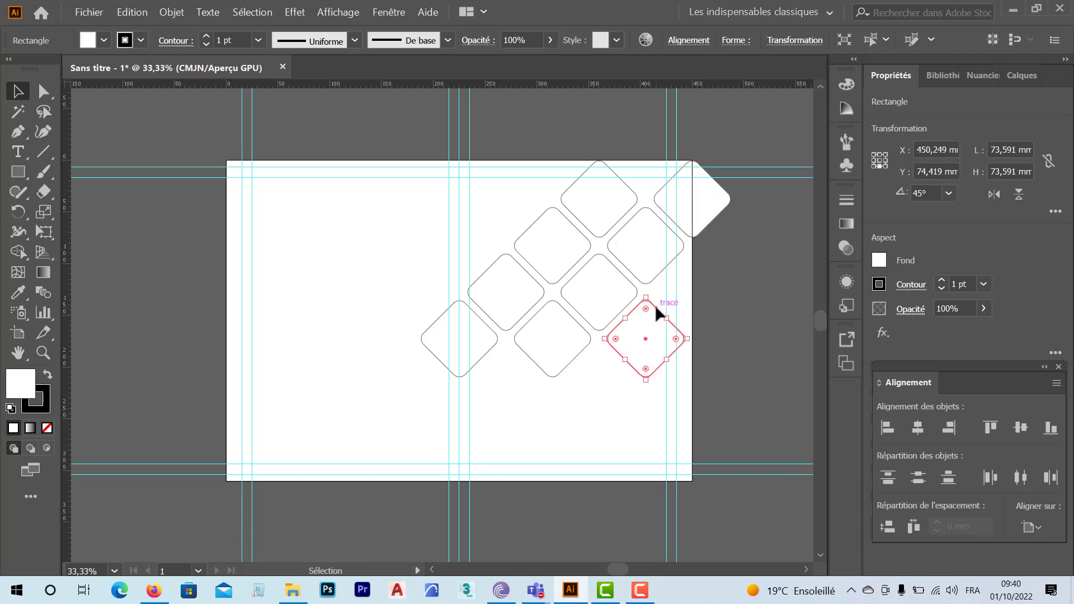
key(Return)
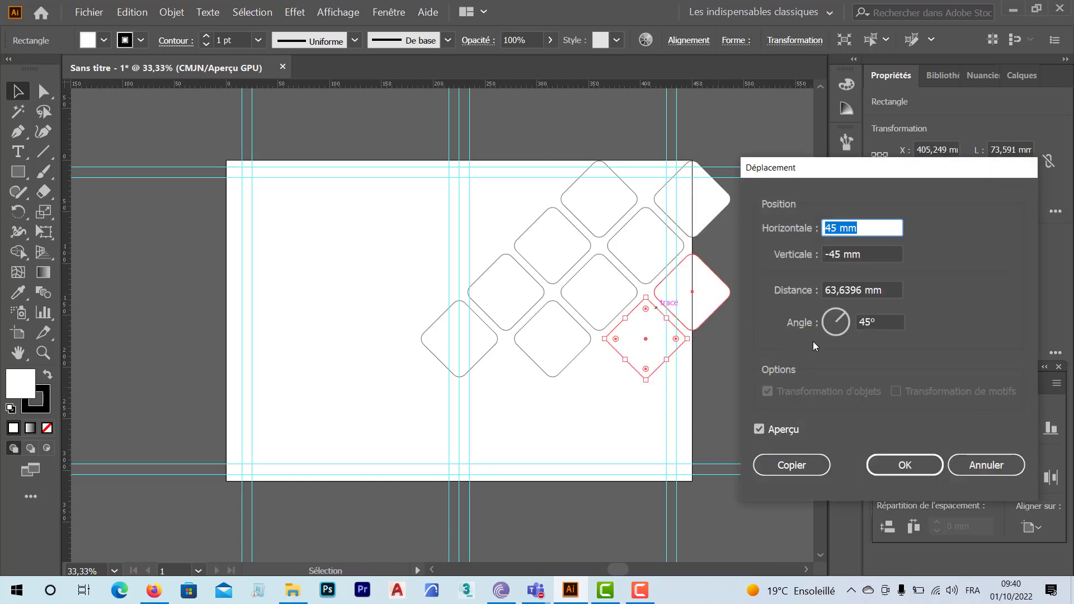
click(799, 461)
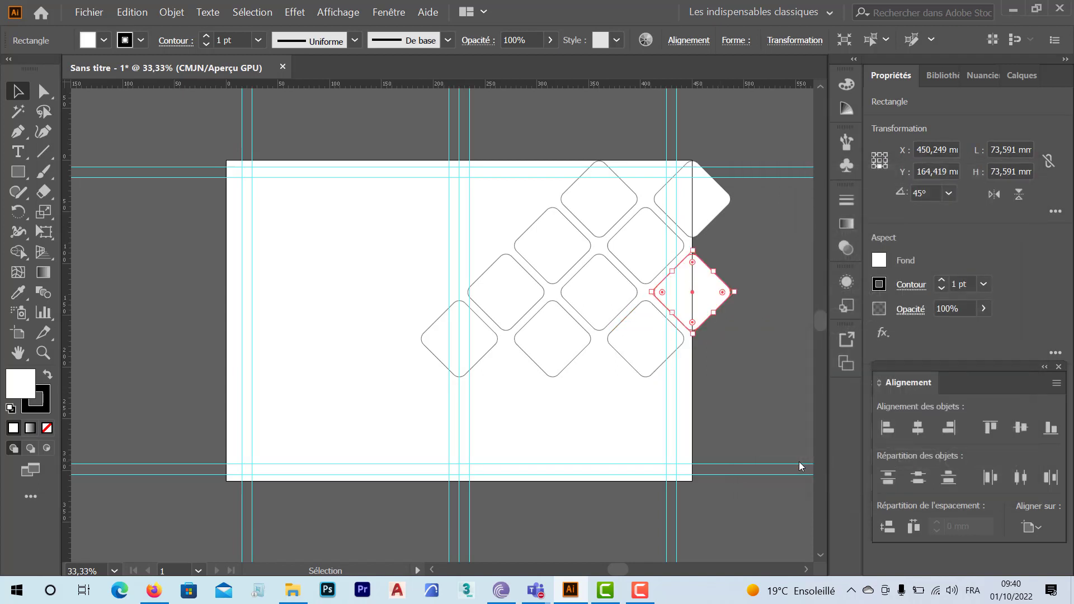
- Copy the inner diamond of the second row by -45 mm horizontally and -45 mm vertically to extend the top row toward the fold
click(522, 237)
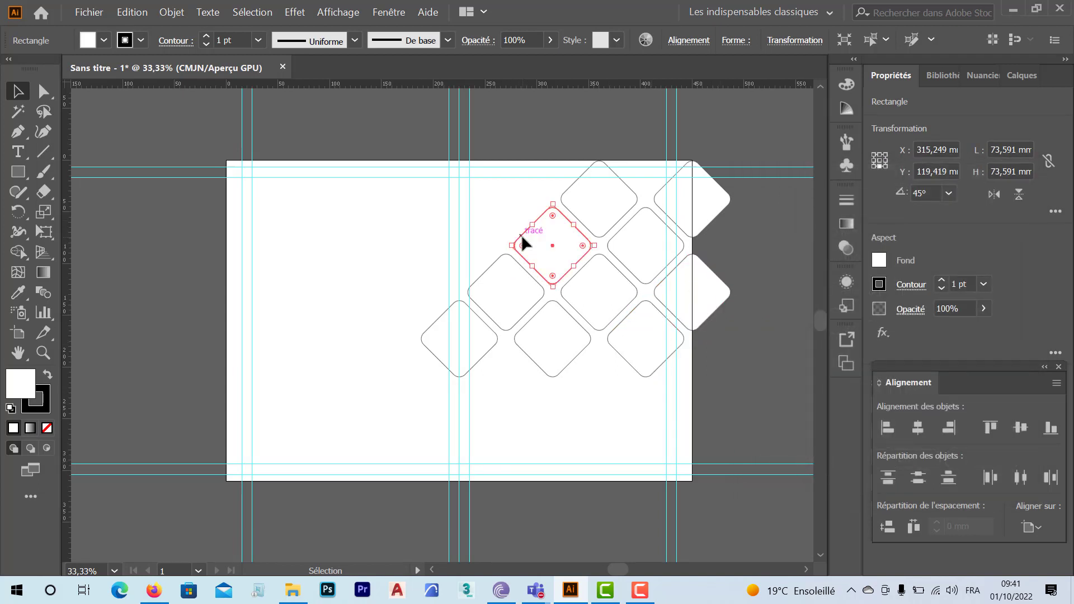
key(Return)
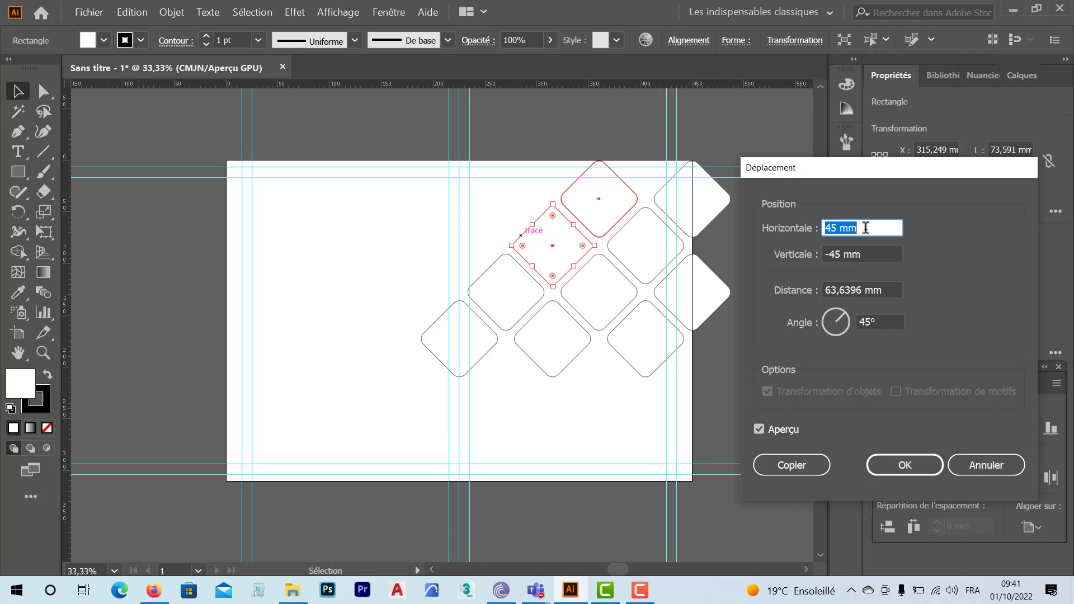
text(-45)
click(808, 471)
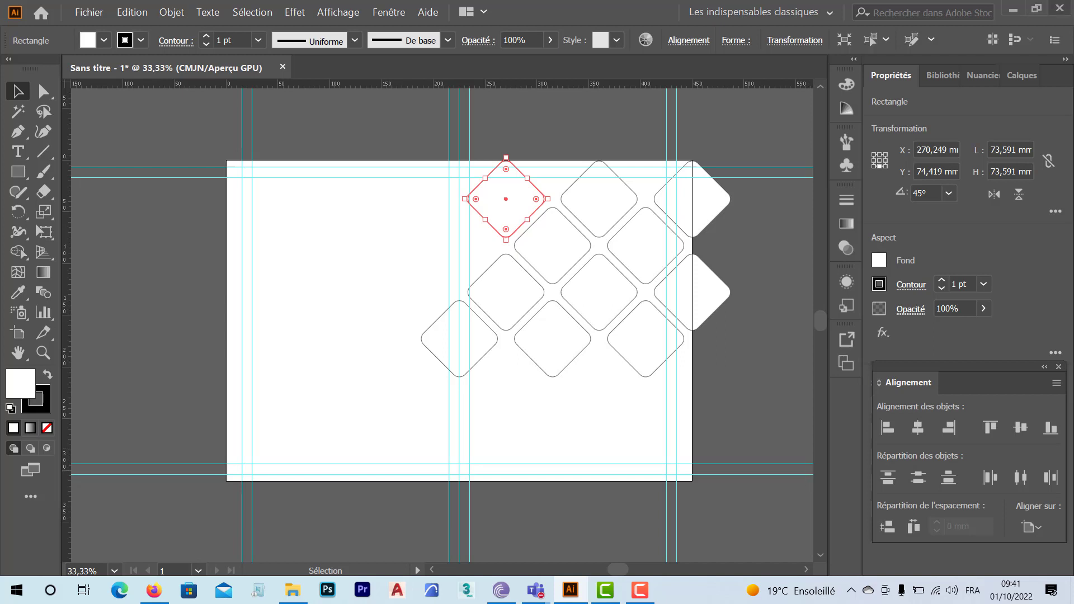
click(626, 183)
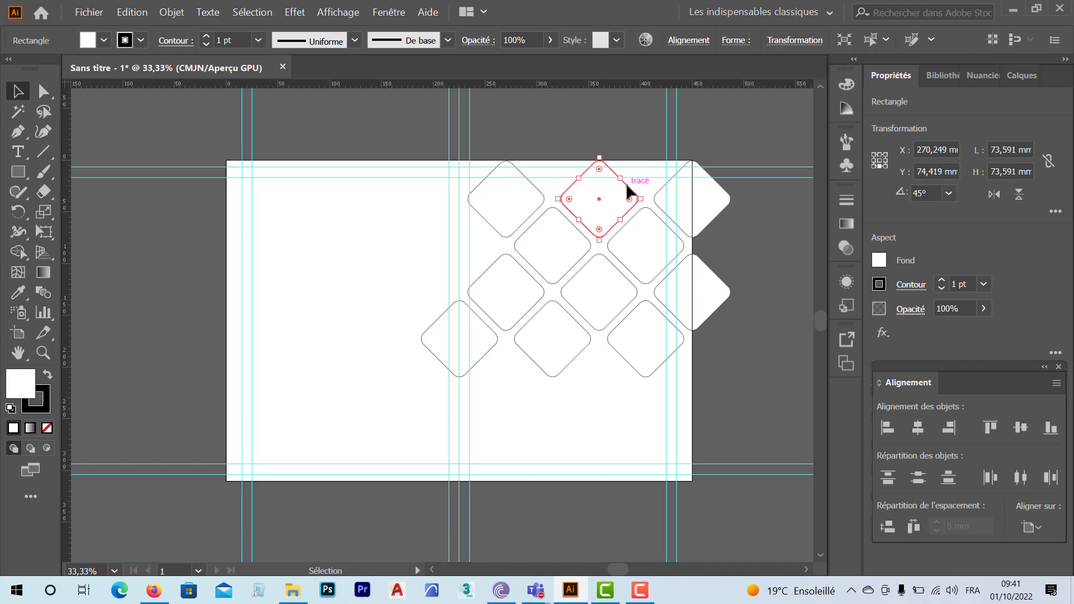
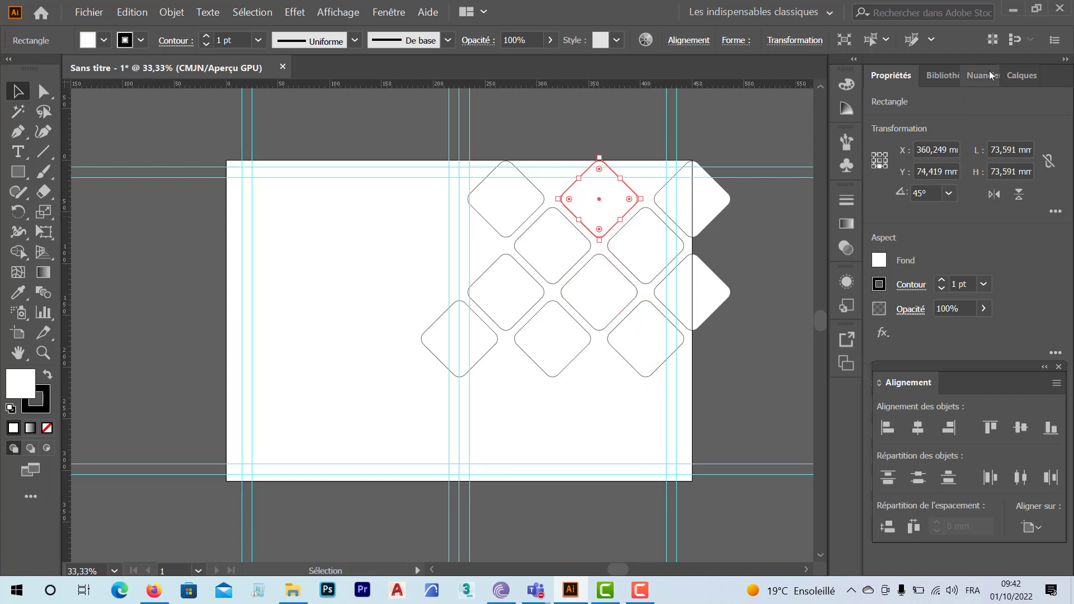
- Select all the diamonds, close the alignment options and add a new layer directly above recto
click(1016, 76)
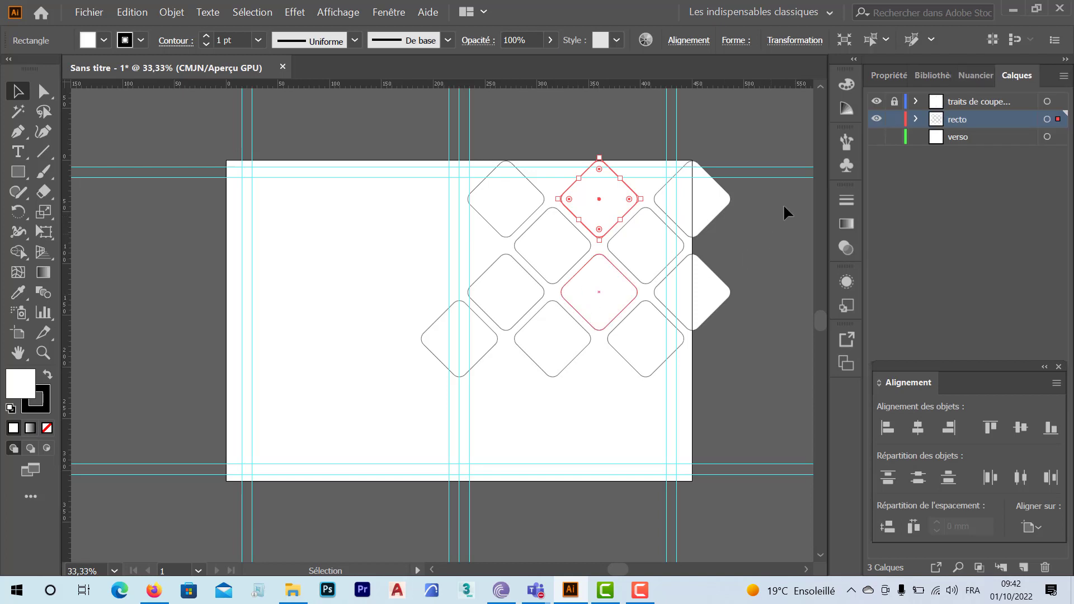
key(ctrl+a)
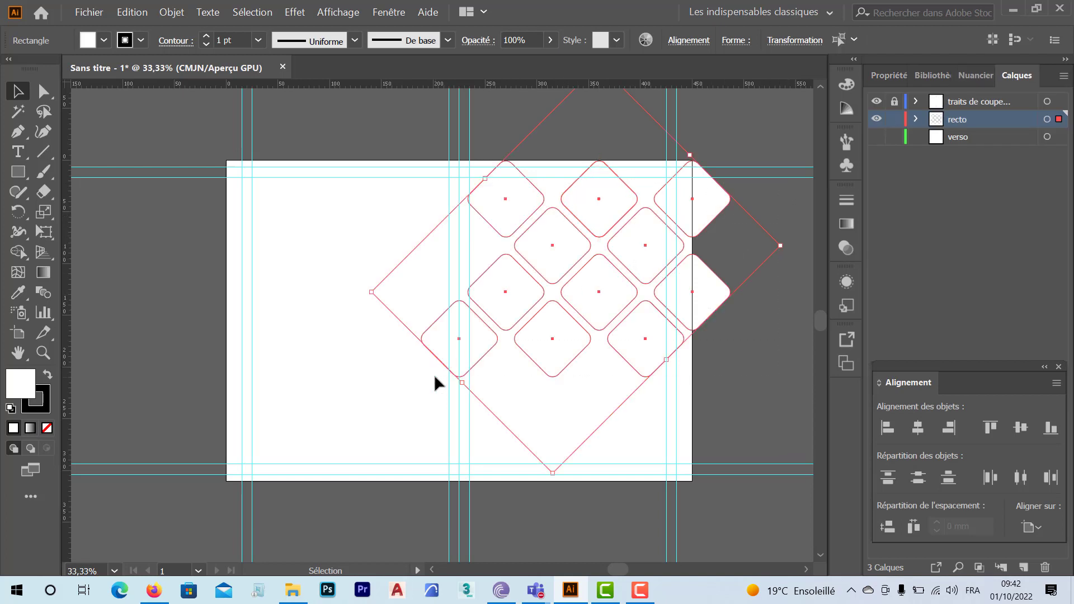
key(a)
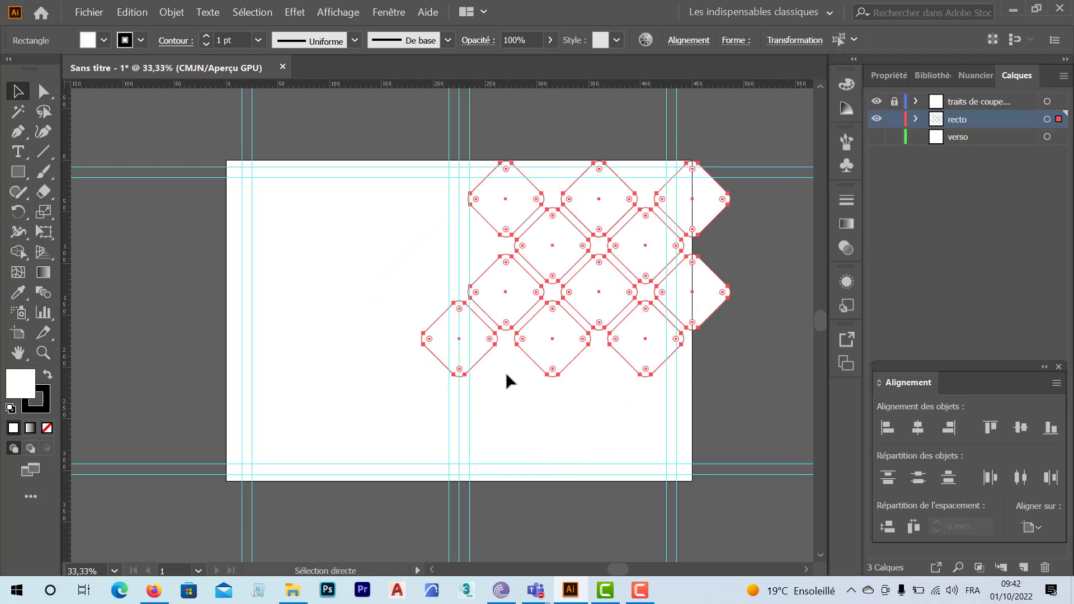
click(1059, 366)
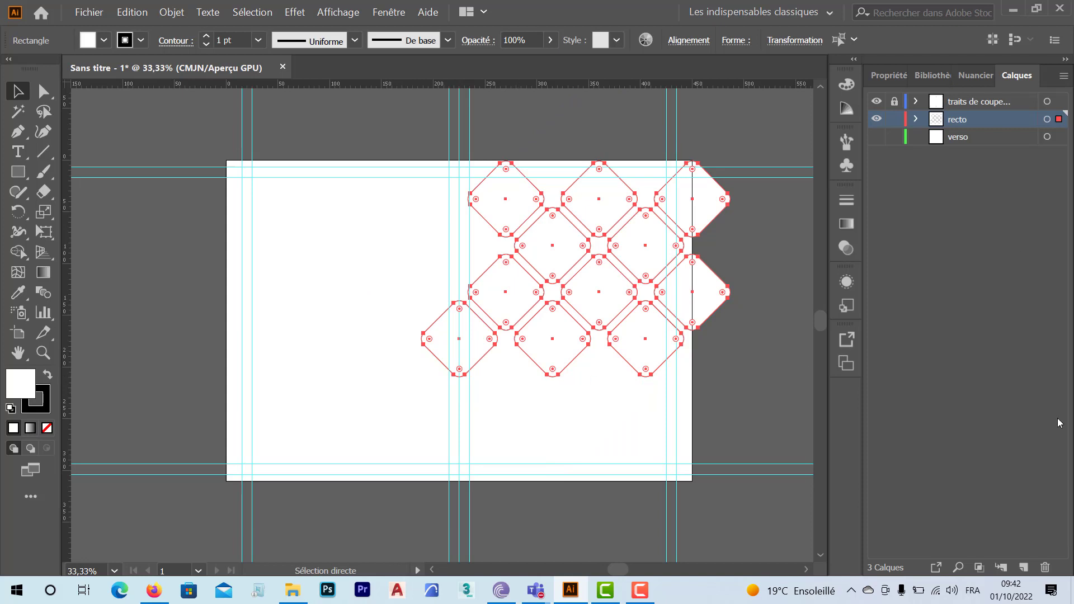
click(1023, 568)
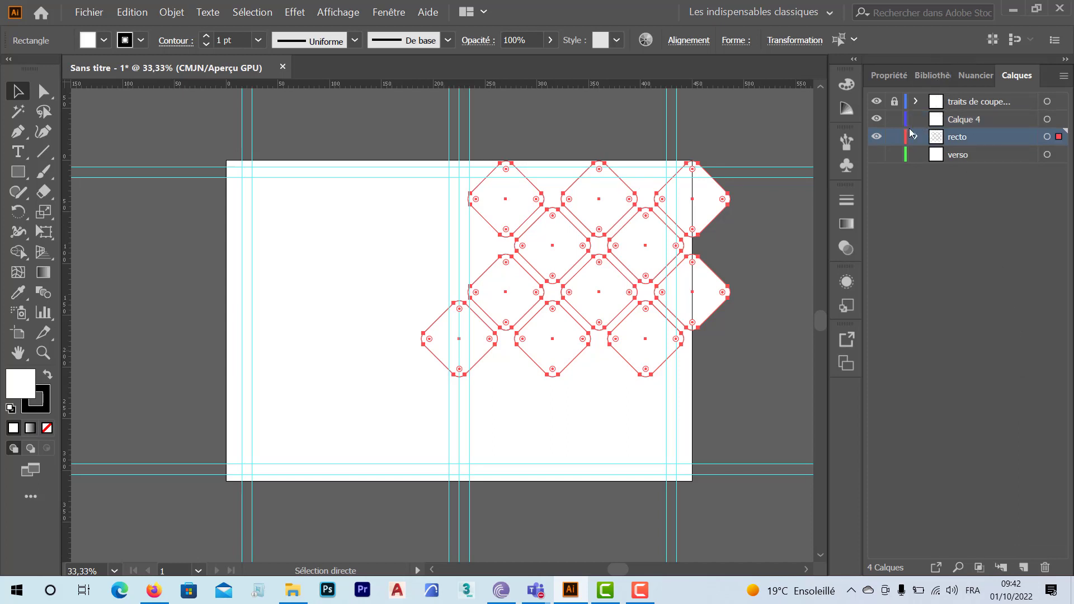
- Duplicate the selected diamonds from the recto layer onto the new Calque 4 layer
click(950, 120)
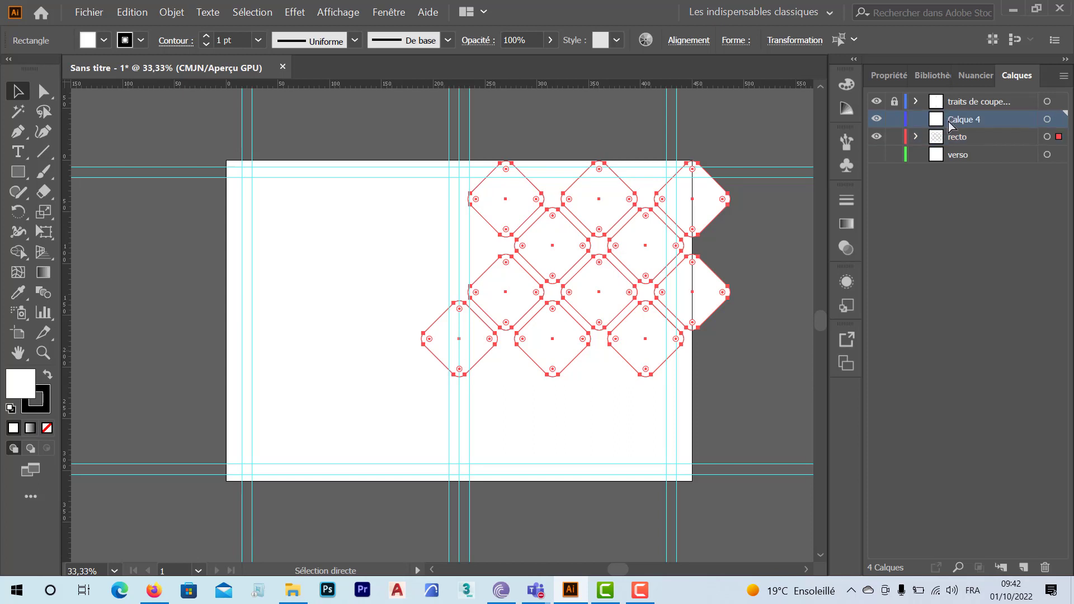
click(958, 139)
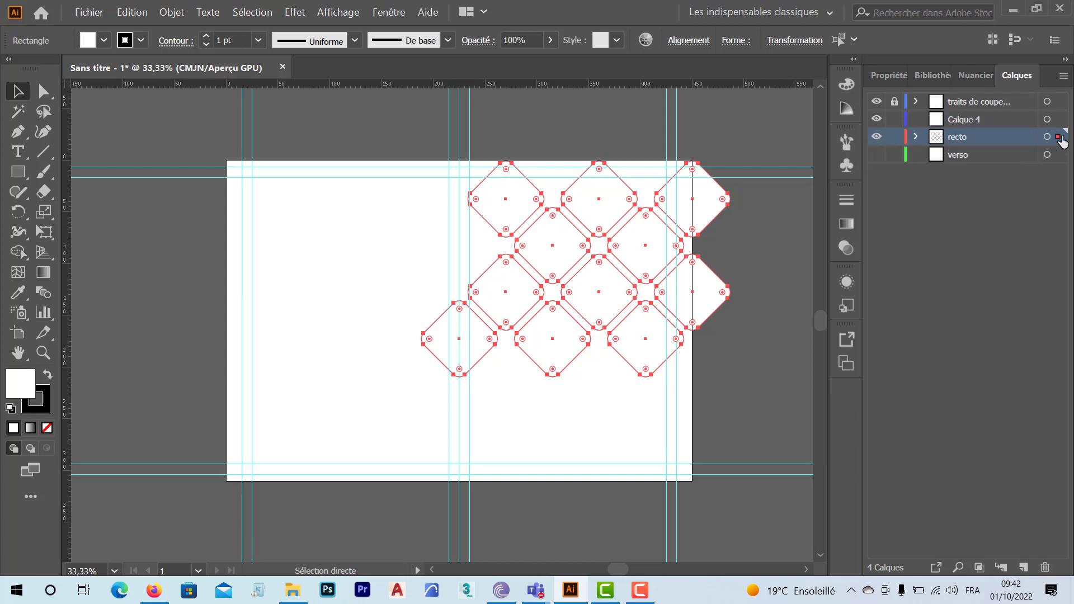
drag(1059, 138, 1059, 120)
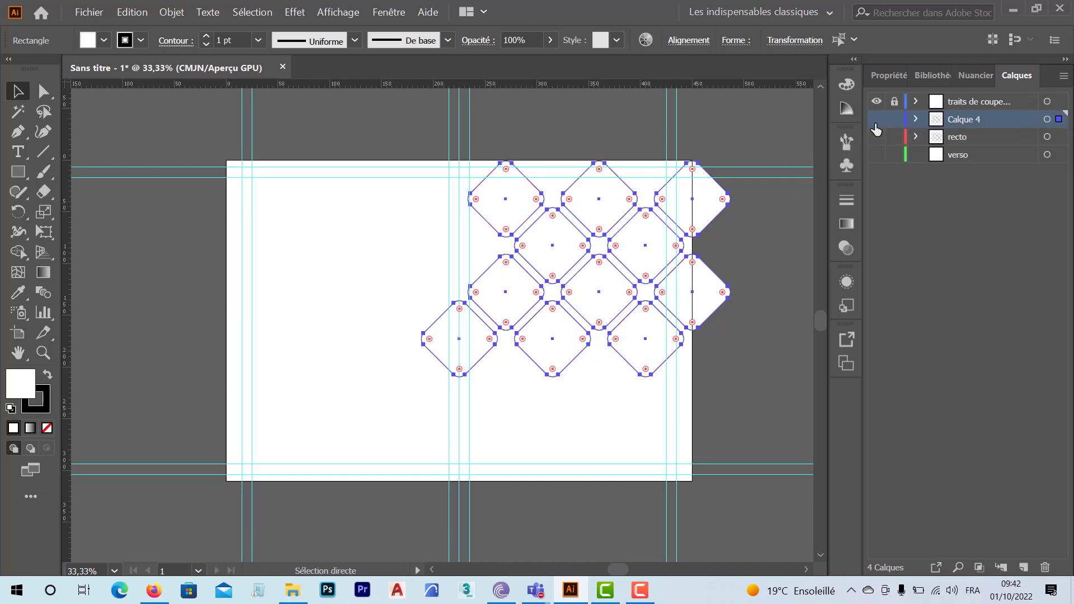
- Toggle the visibility of Calque 4 and recto to compare their diamonds, leaving Calque 4 hidden and recto shown
click(876, 118)
click(876, 120)
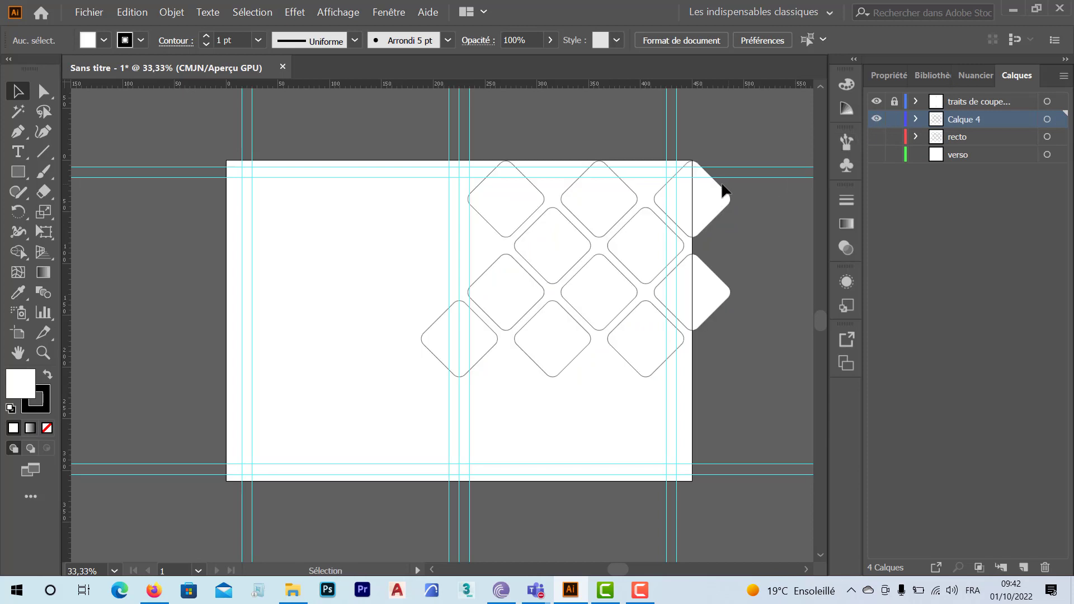
click(876, 119)
click(876, 137)
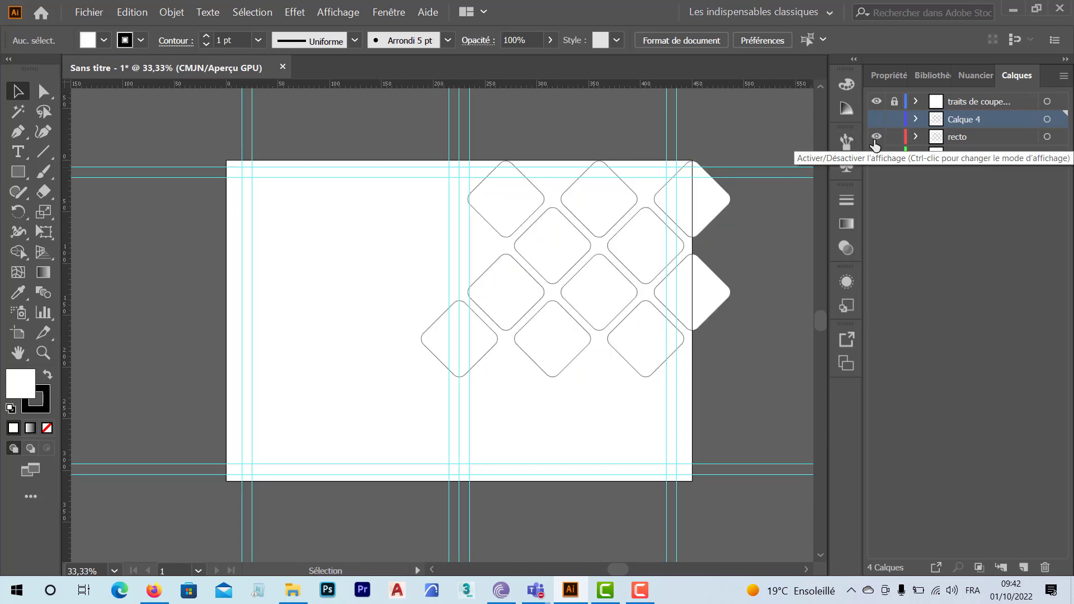
click(877, 137)
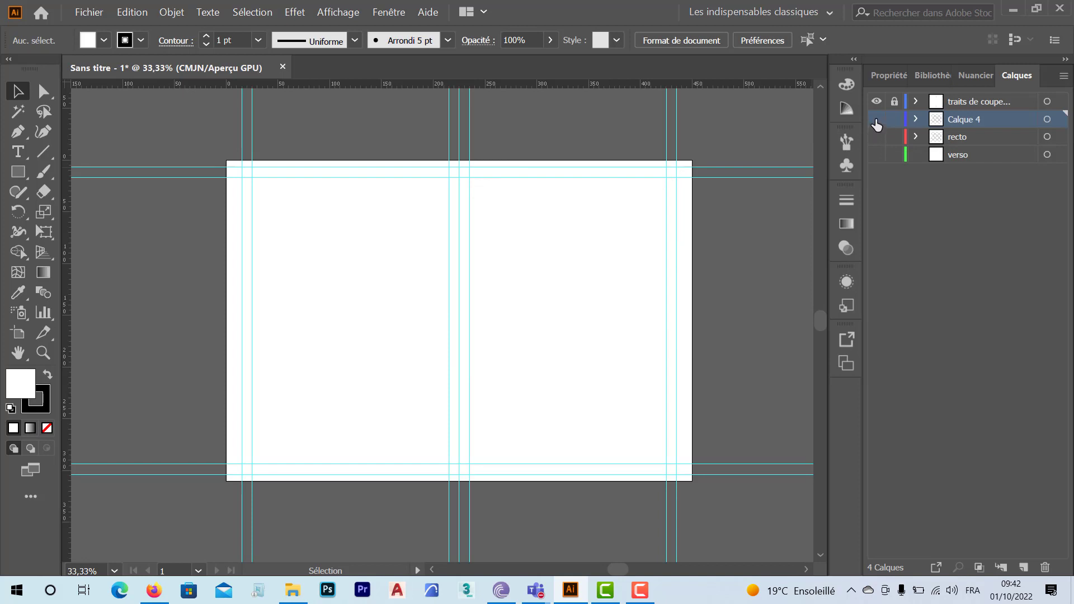
click(876, 137)
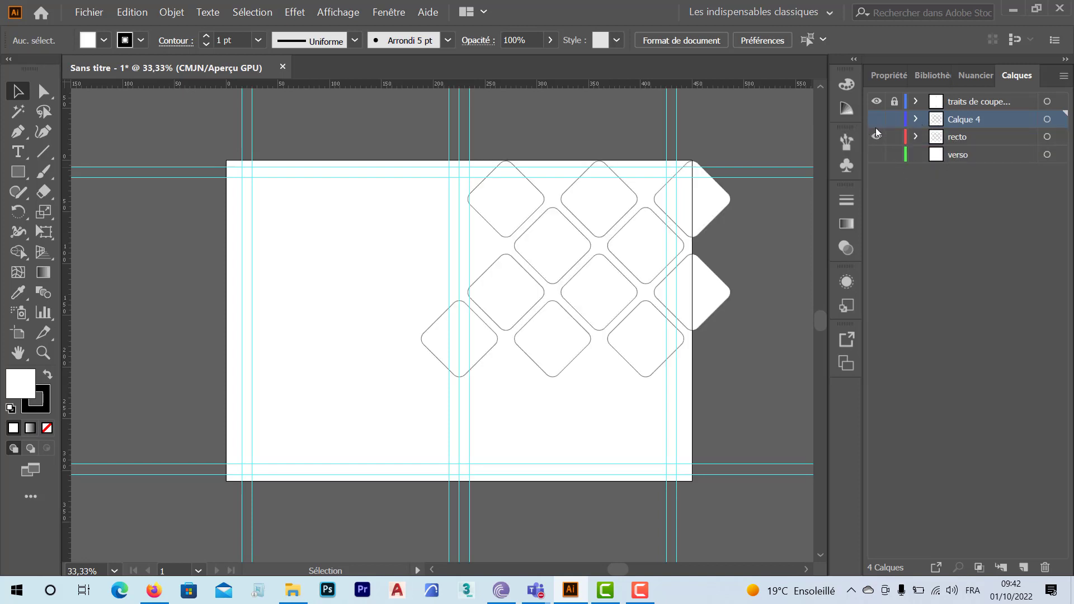
- Rename the hidden Calque 4 layer to provisoir
double_click(960, 121)
text(provisoir)
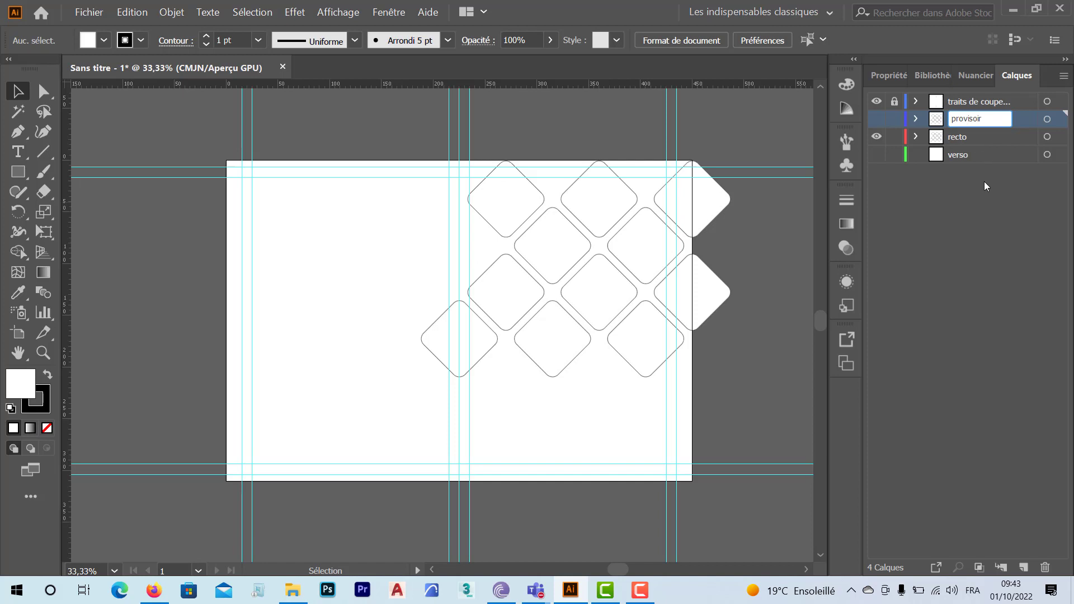
click(969, 234)
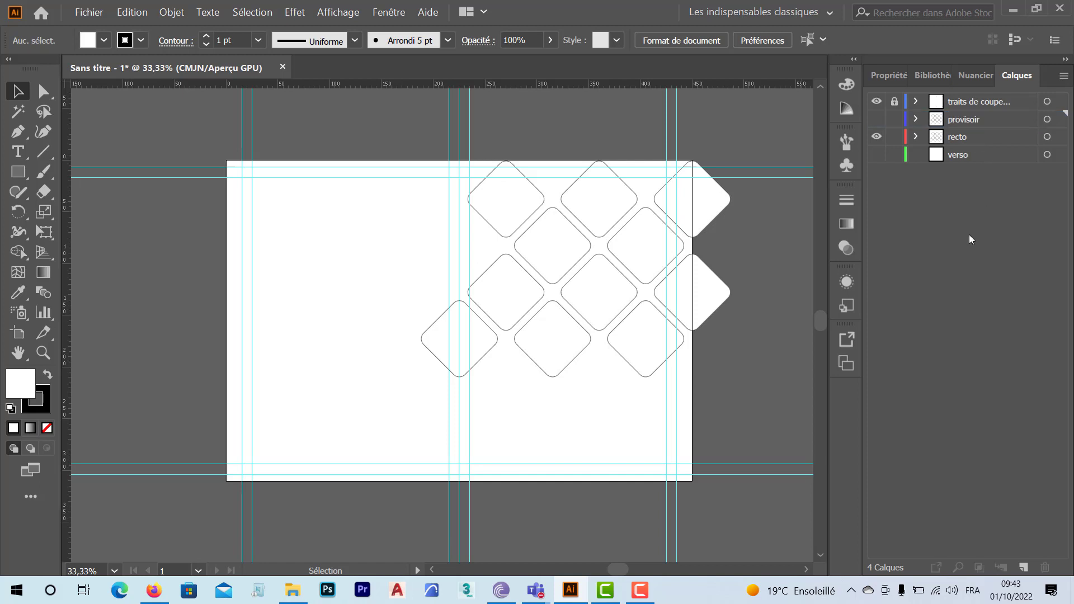
- Combine all the diamonds on the recto layer into one compound path and select it
click(950, 141)
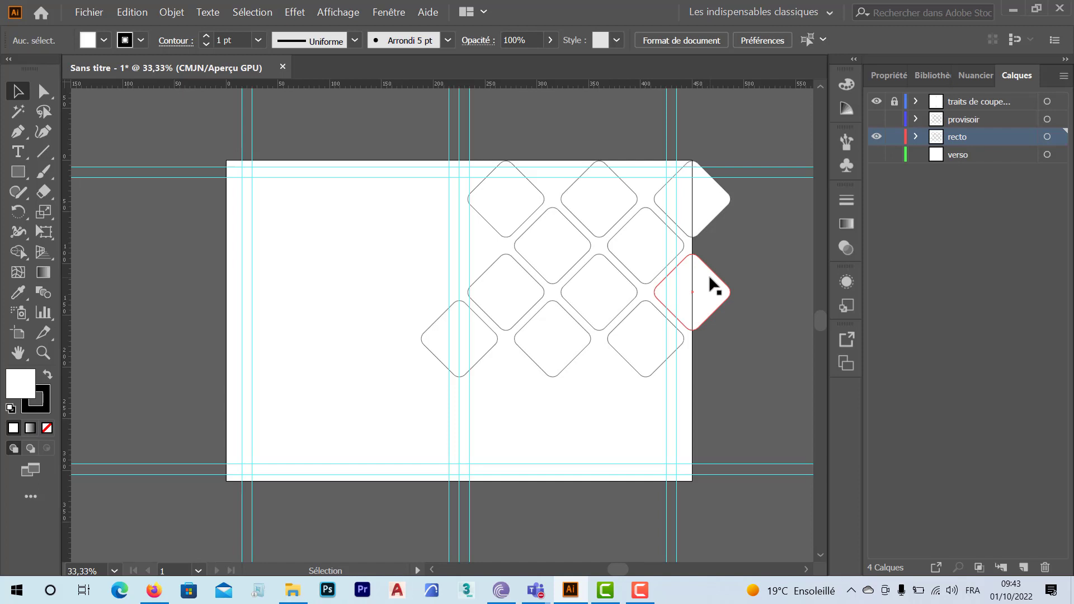
click(710, 274)
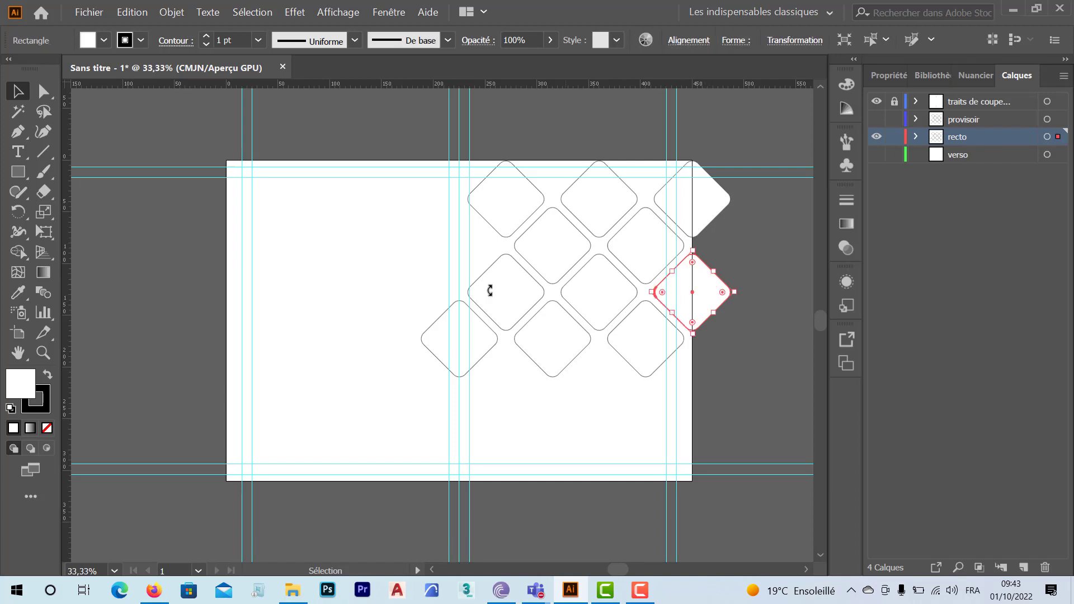
drag(348, 199, 775, 354)
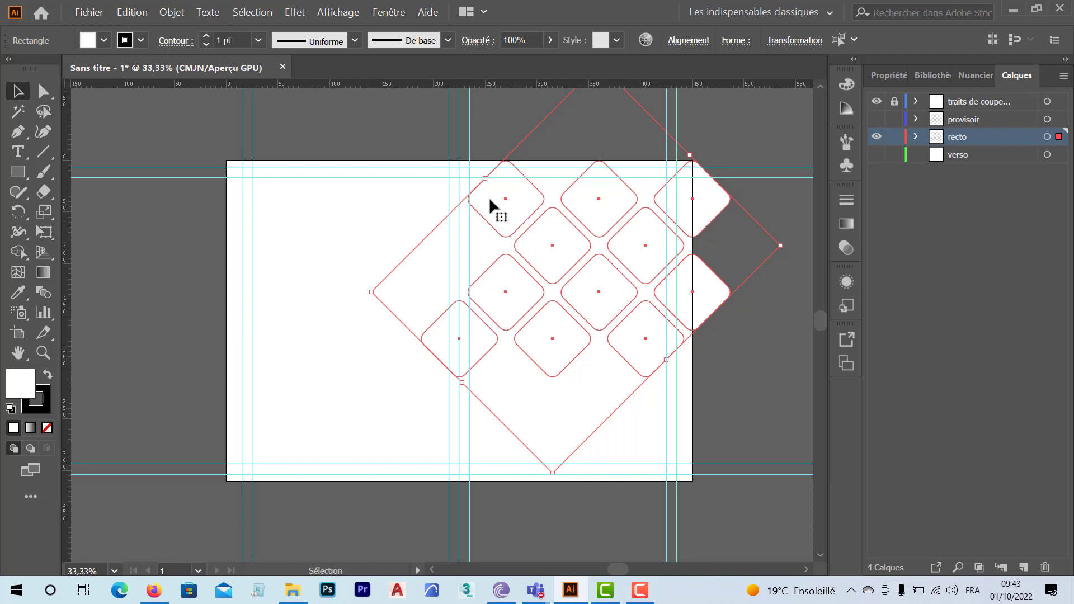
right_click(347, 232)
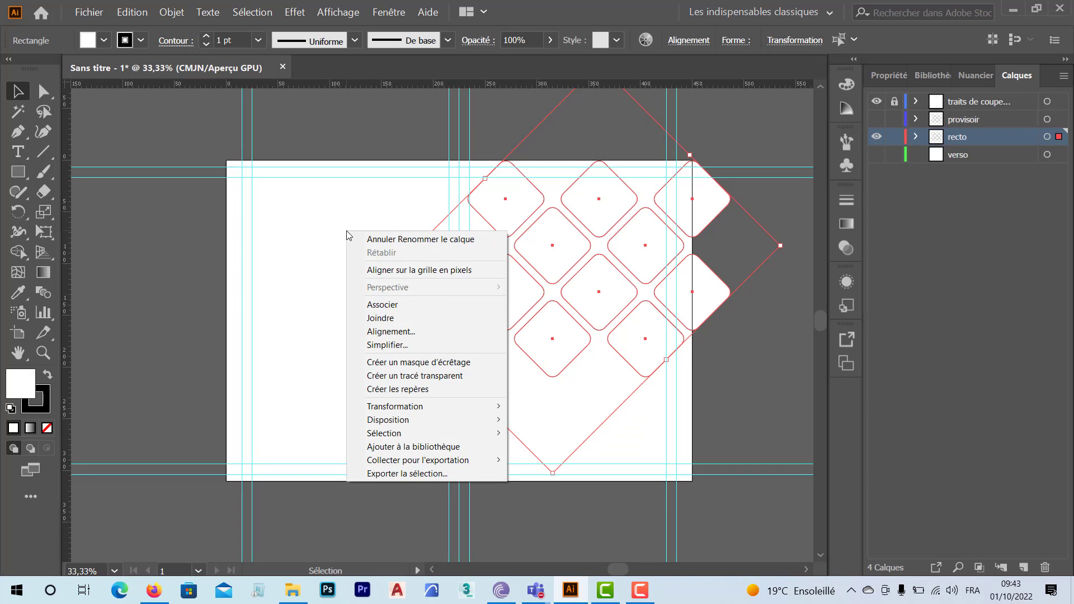
key(Escape)
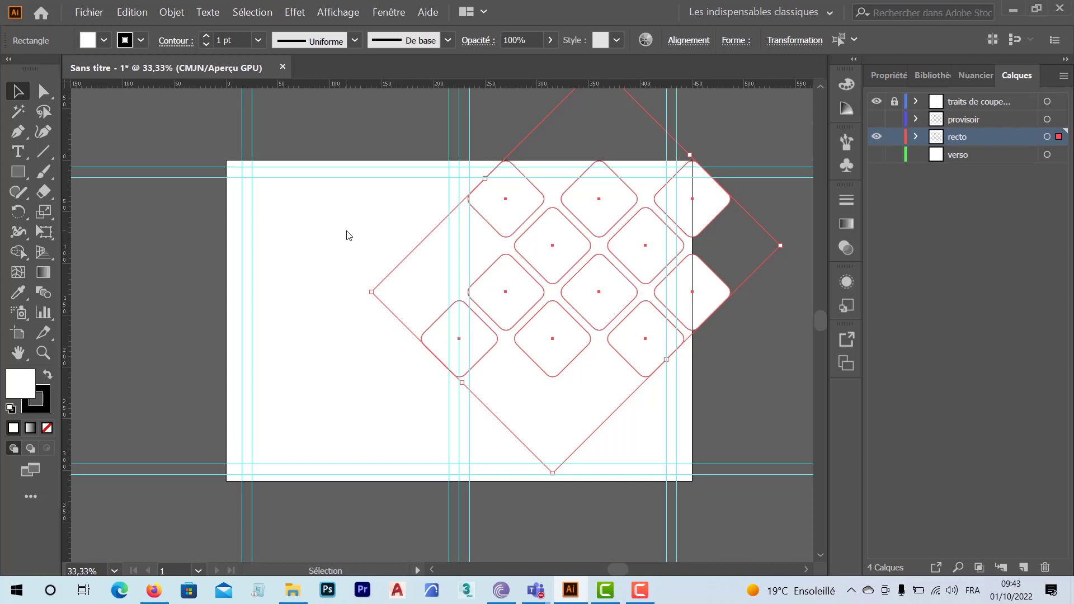
key(a)
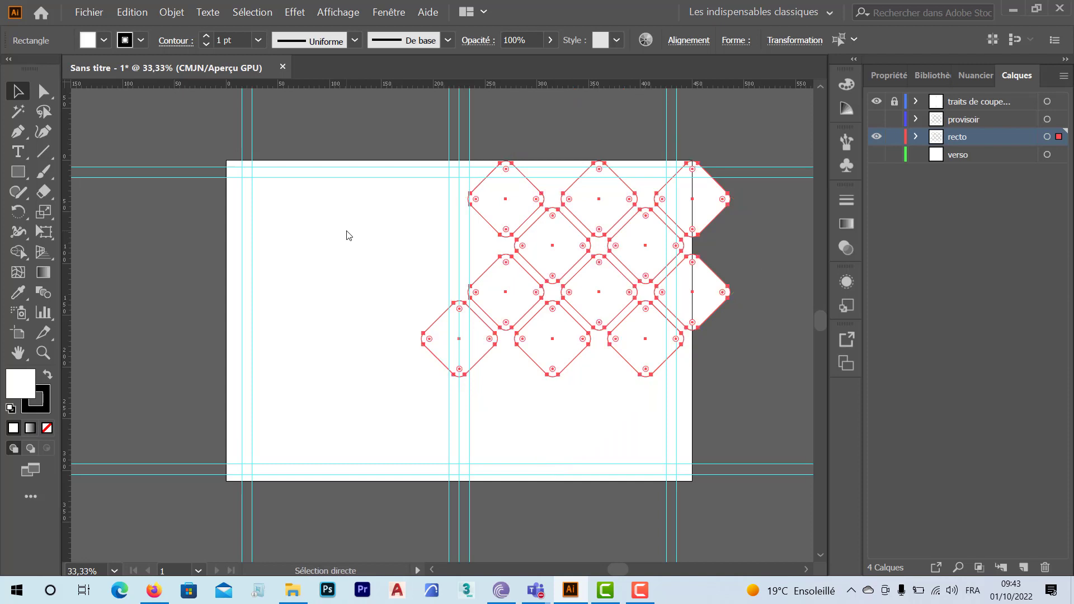
key(v)
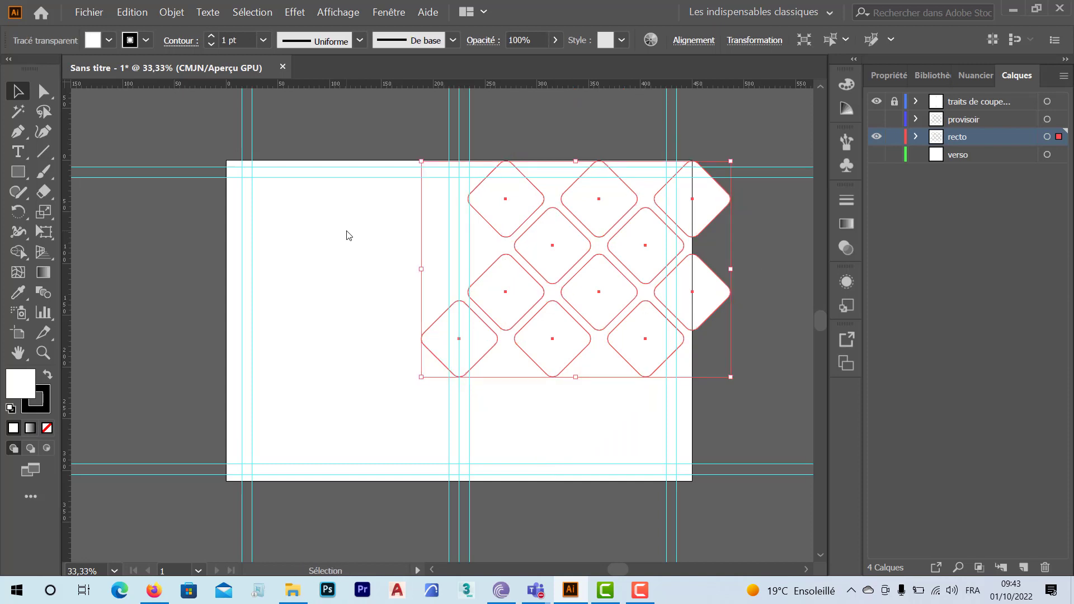
click(794, 322)
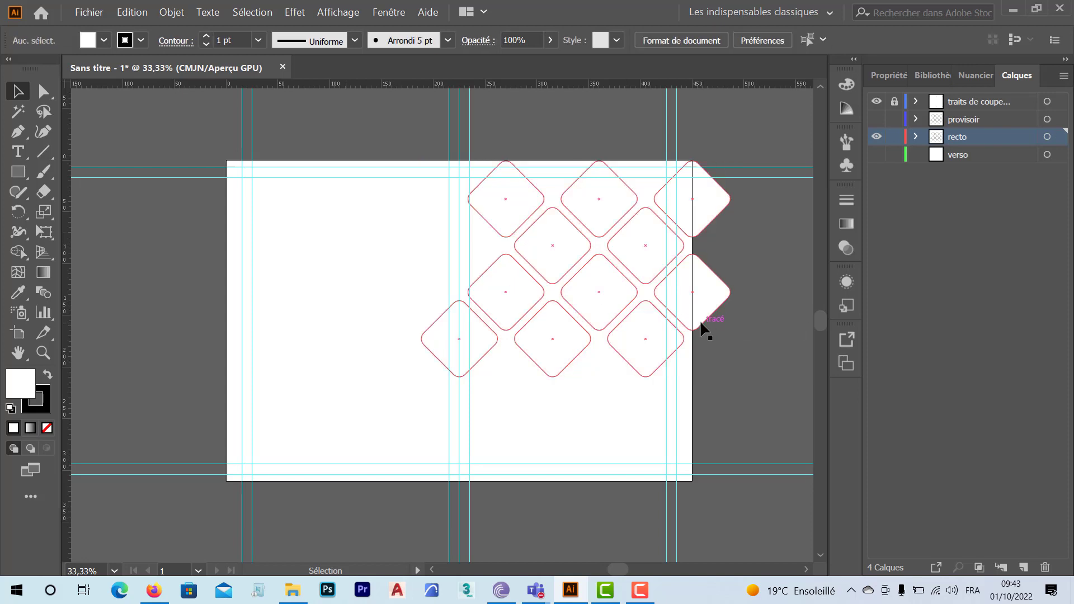
click(700, 323)
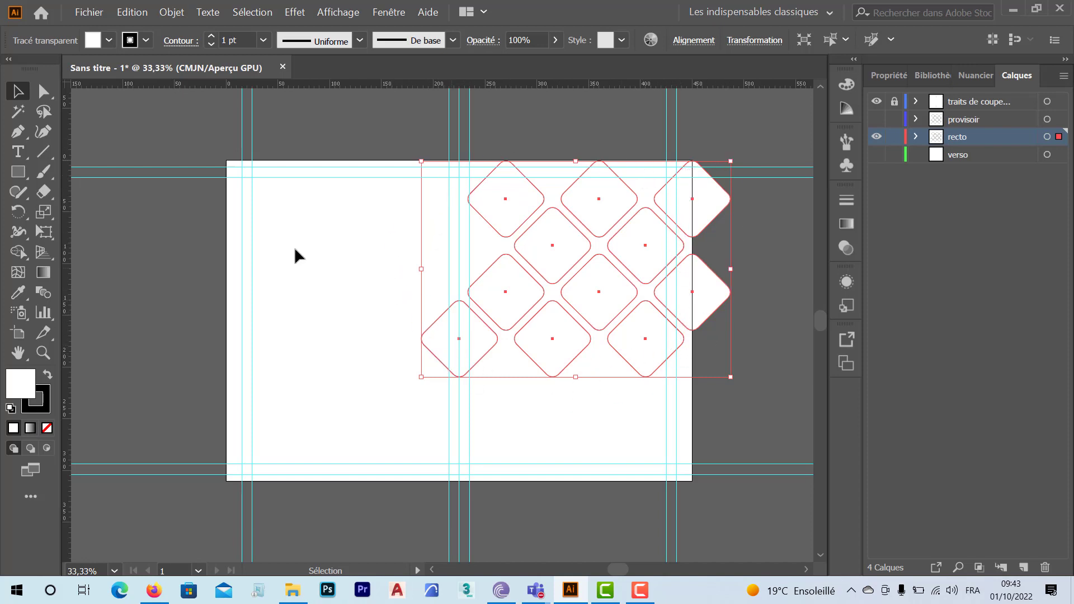
- Start importing an image and browse drive D:, through the BANK IMAGES folder, to the inner 2-Food and Drink folder
click(86, 13)
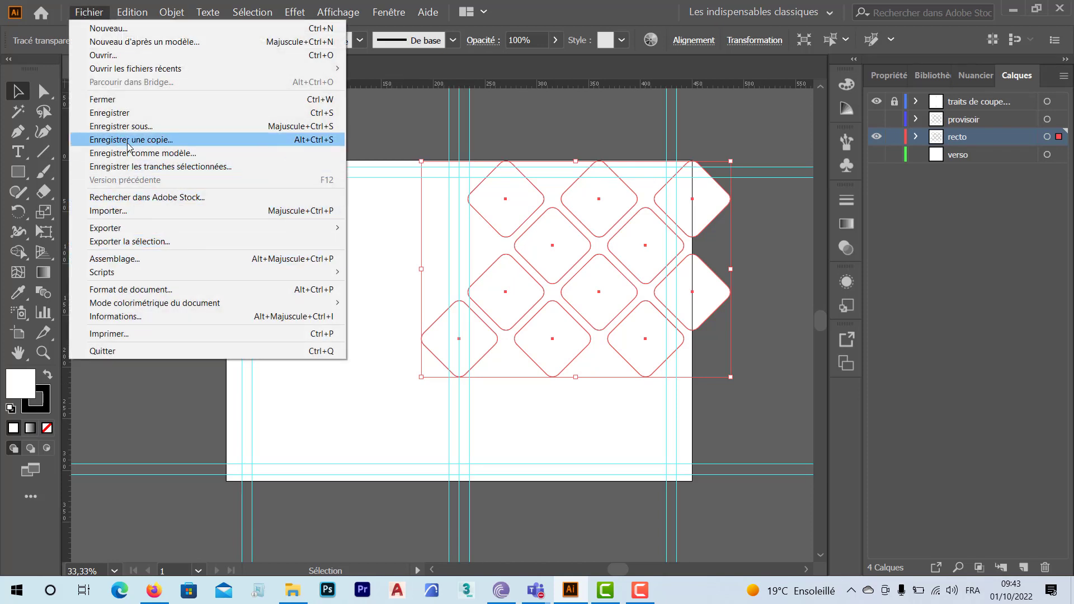
click(130, 214)
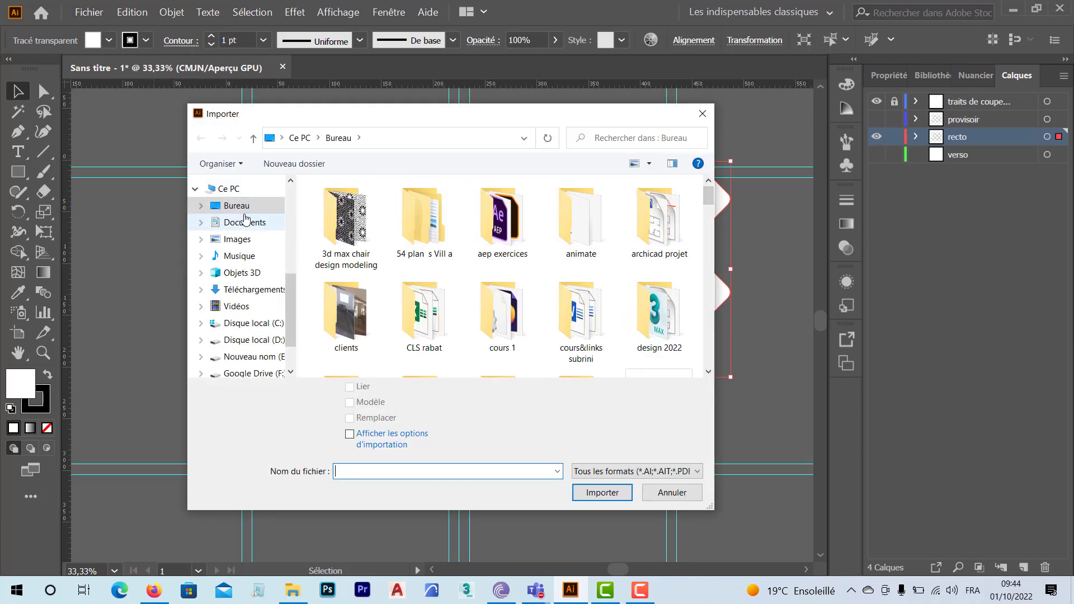
click(245, 340)
click(470, 311)
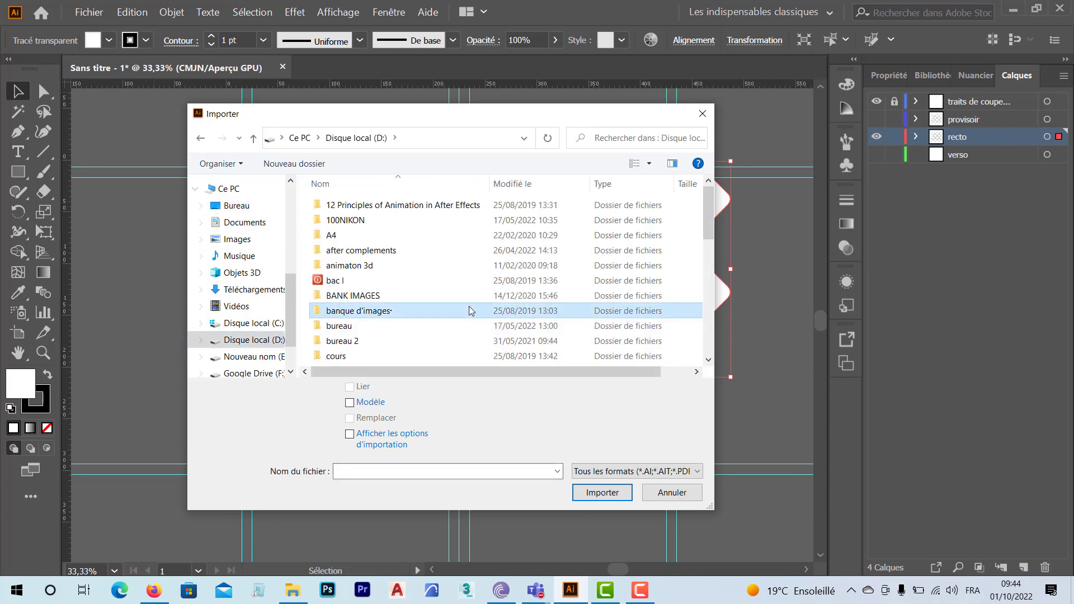
double_click(368, 297)
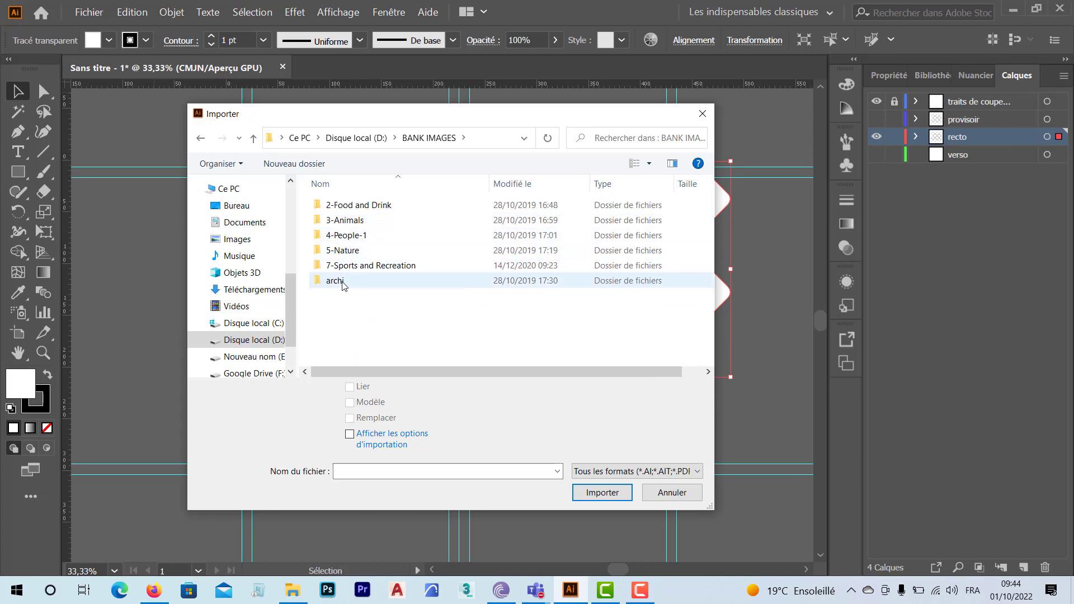
double_click(344, 282)
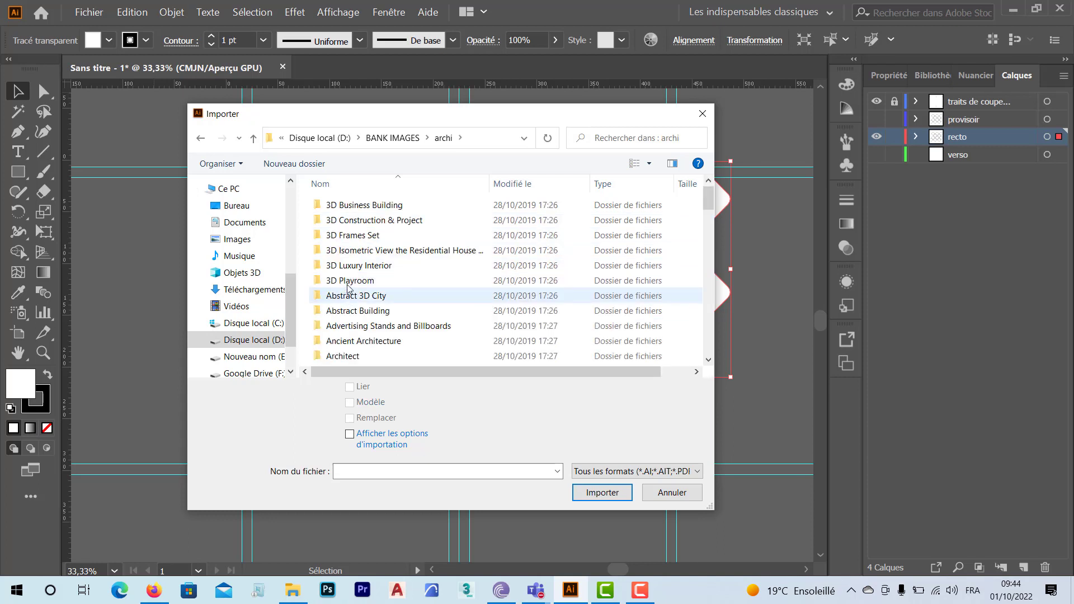
key(alt+Up)
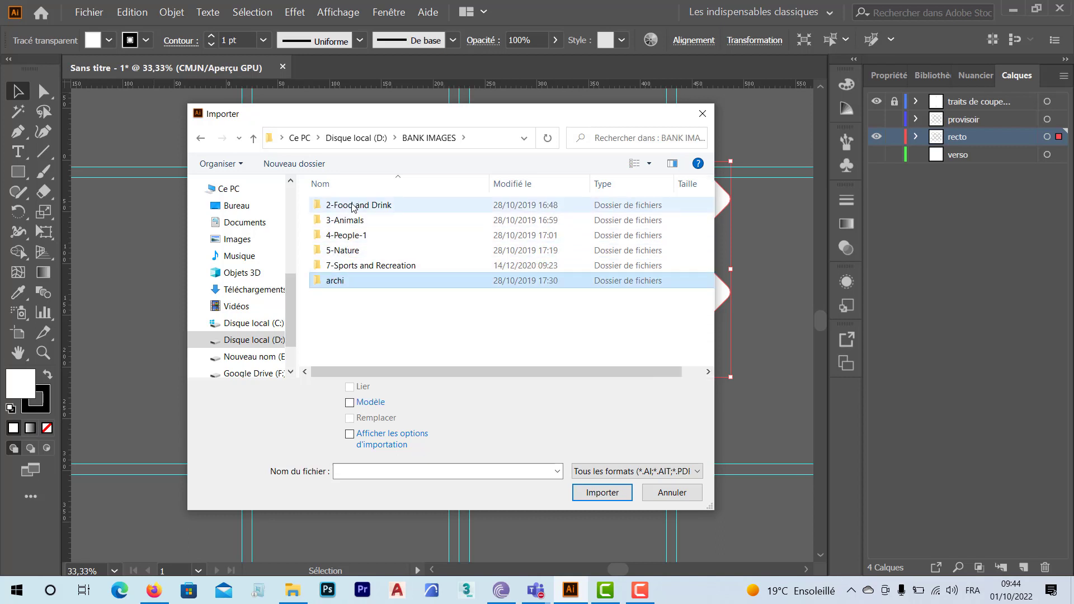
double_click(352, 205)
double_click(353, 206)
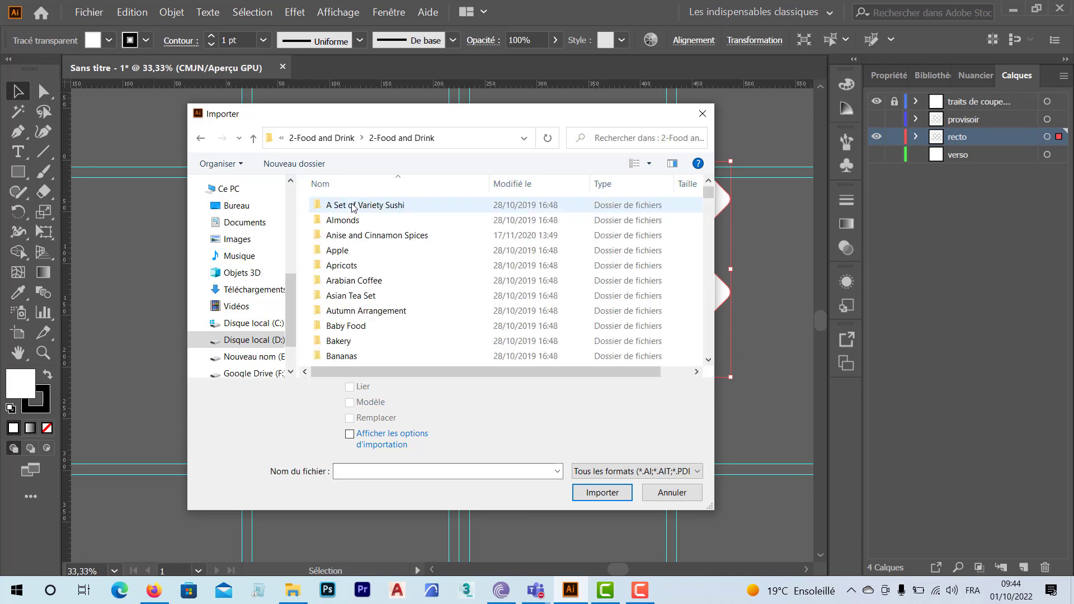
- Place shutterstock_2010983.jpg from the A Set of Variety Sushi folder as a linked image on the recto layer
double_click(376, 206)
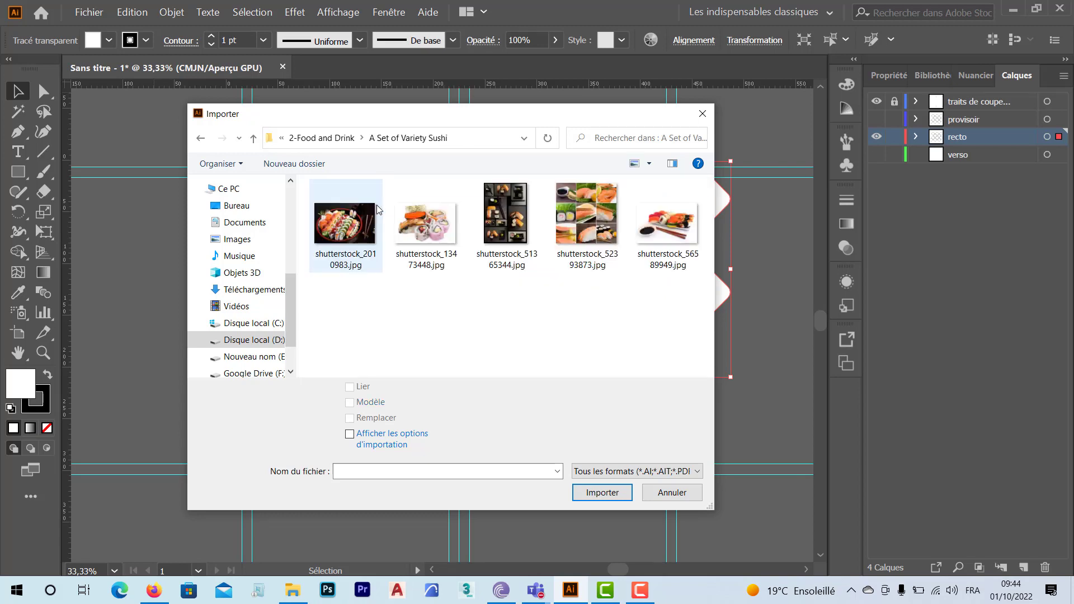
click(349, 231)
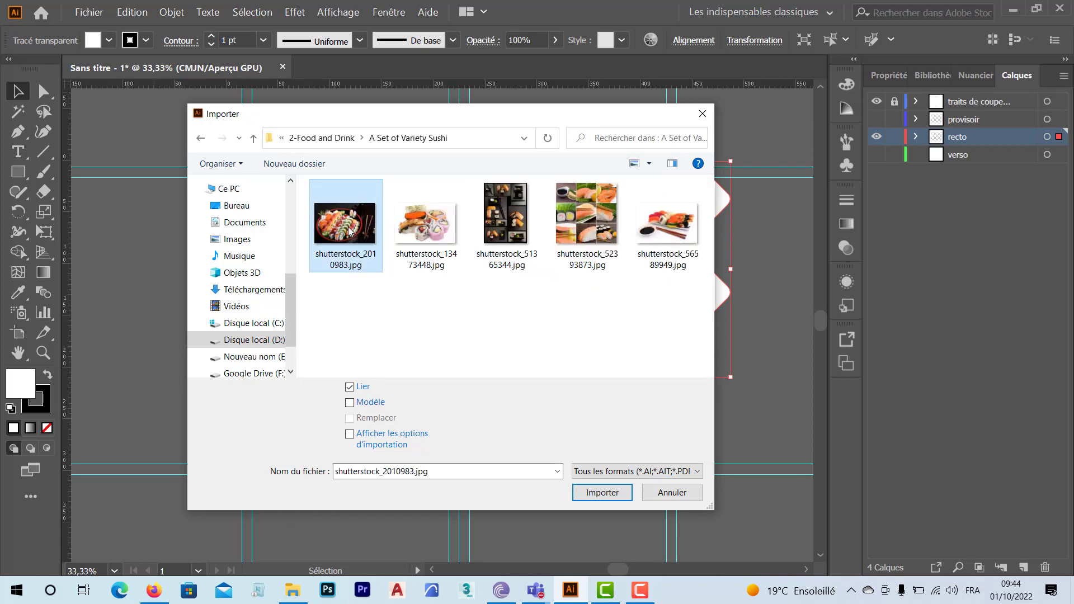
click(600, 493)
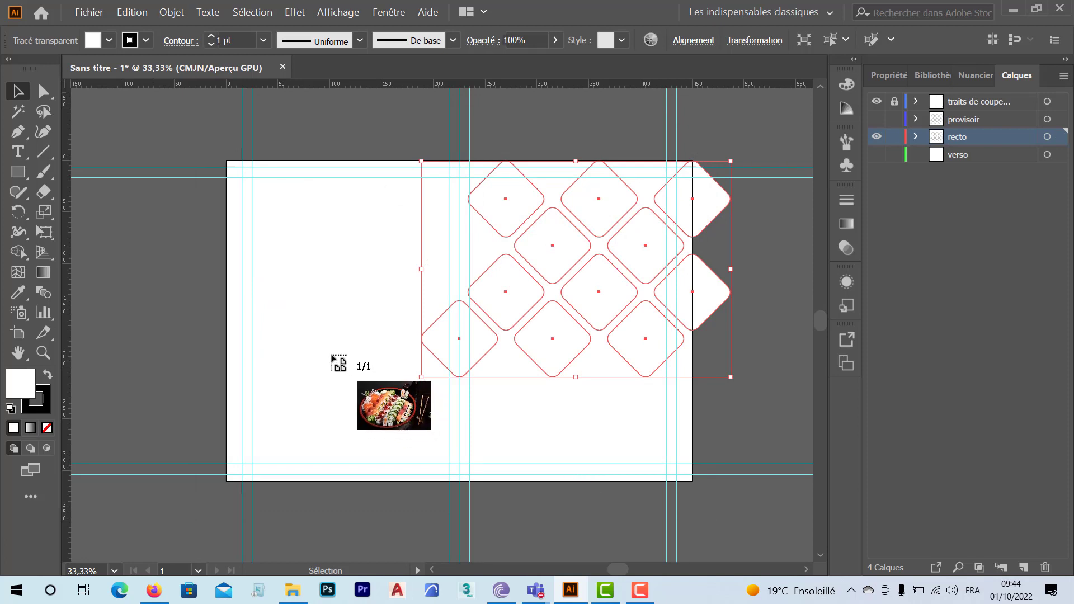
click(311, 325)
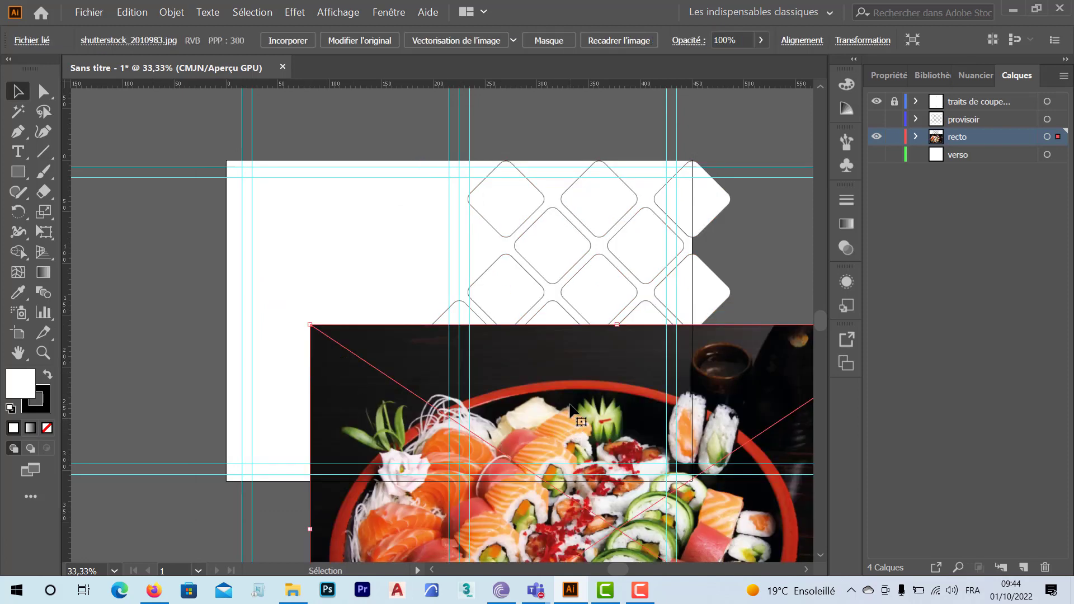
- Move the sushi photo up over the diamond grid and scale it down proportionally, aligning its left edge with the central vertical guide
drag(571, 411, 570, 238)
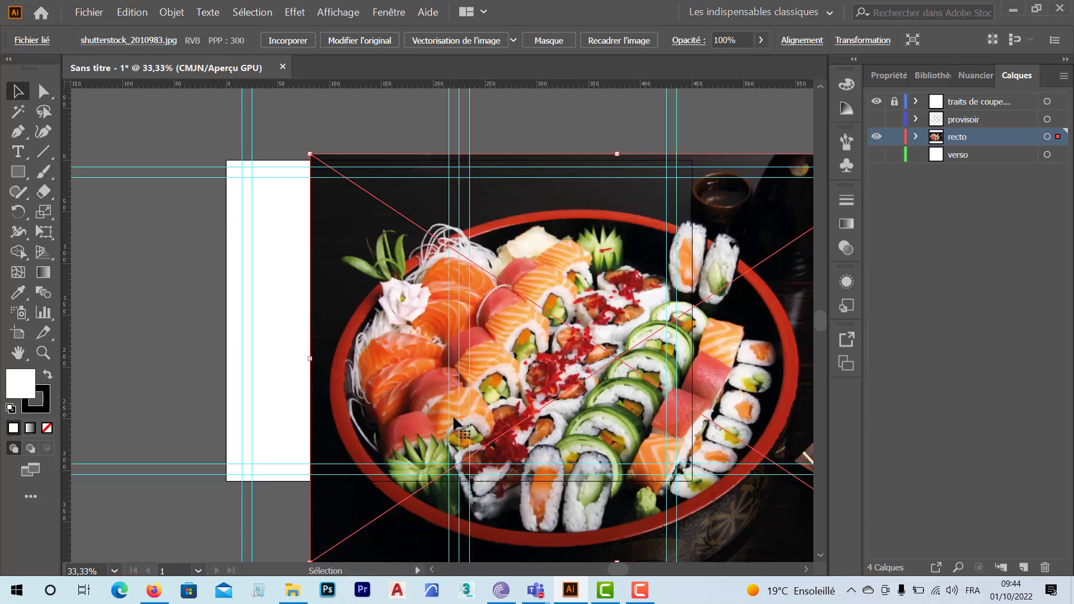
scroll(458, 425, down, 1)
scroll(458, 425, down, 1)
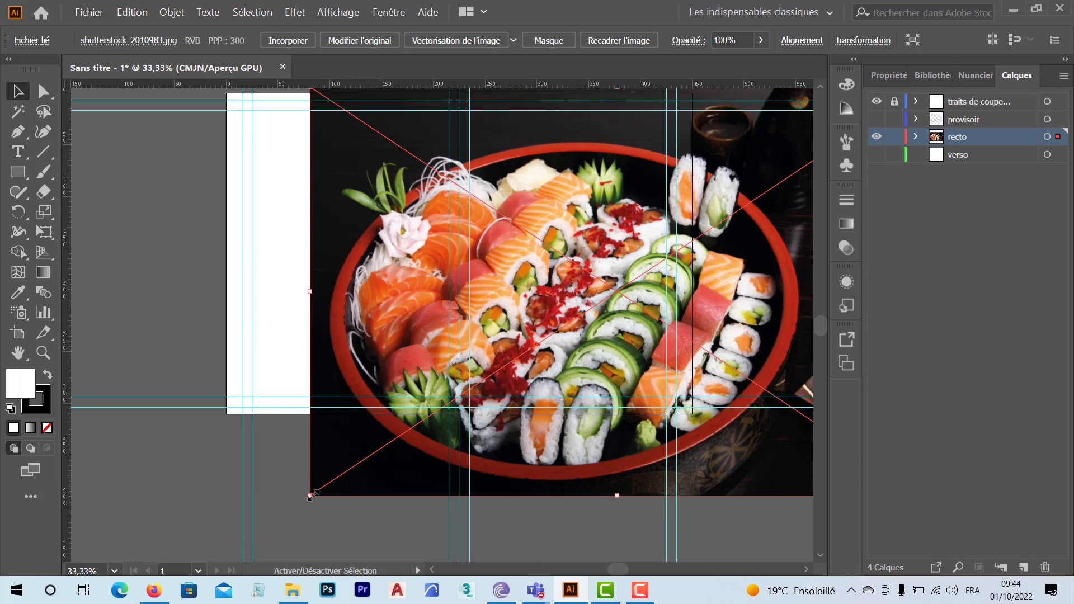
drag(311, 496, 481, 379)
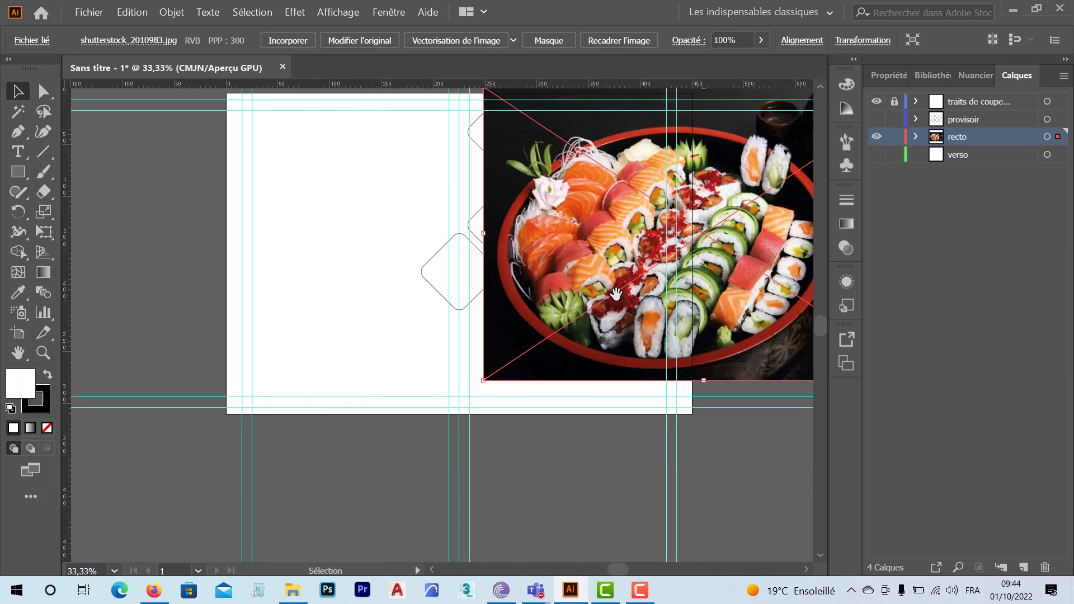
drag(325, 397, 32, 499)
drag(518, 377, 493, 378)
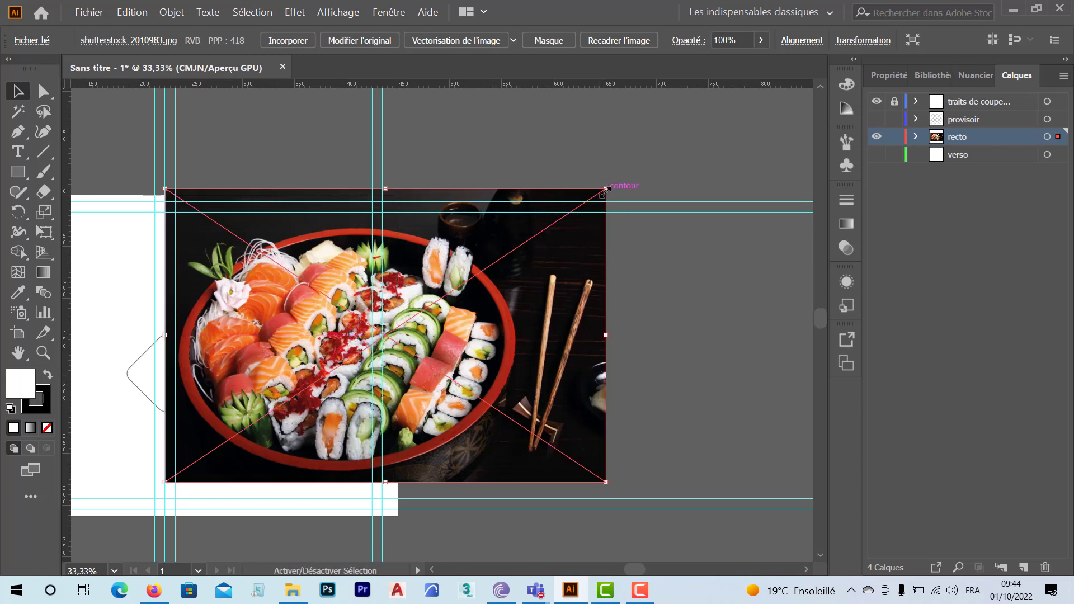
drag(606, 189, 578, 197)
drag(577, 482, 473, 424)
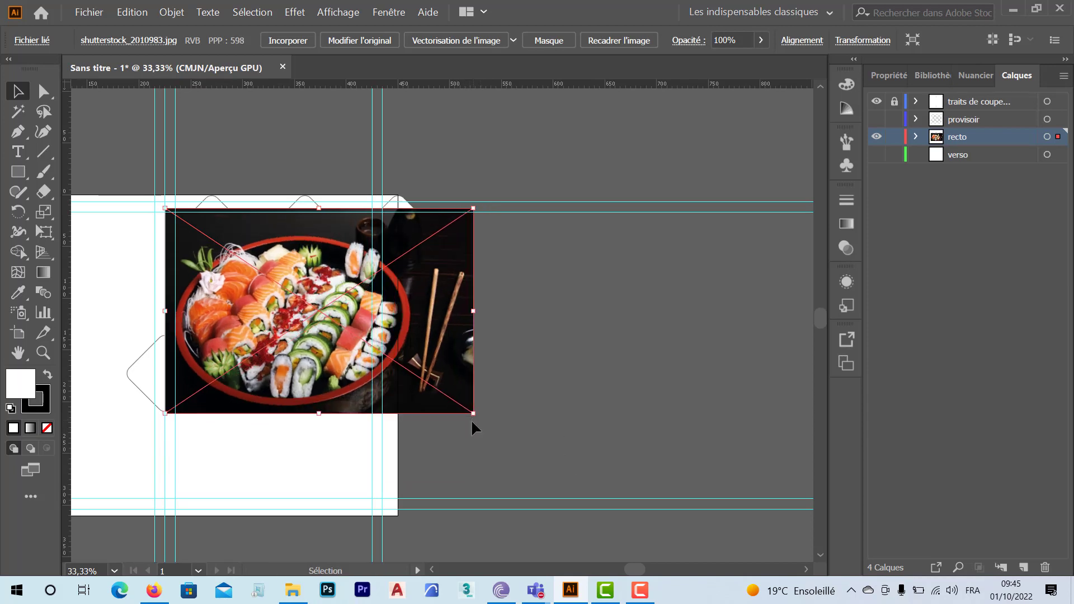
- Enlarge the sushi photo slightly and shift it vertically so its top edge sits just above the uppermost horizontal guide
drag(298, 364, 486, 389)
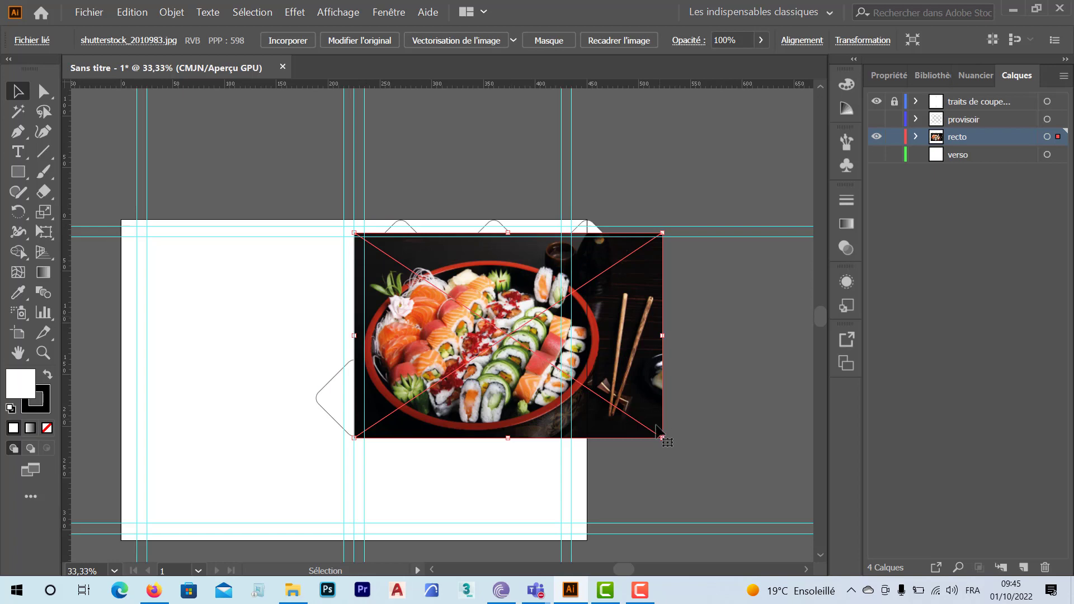
drag(662, 439, 685, 452)
drag(495, 425, 495, 413)
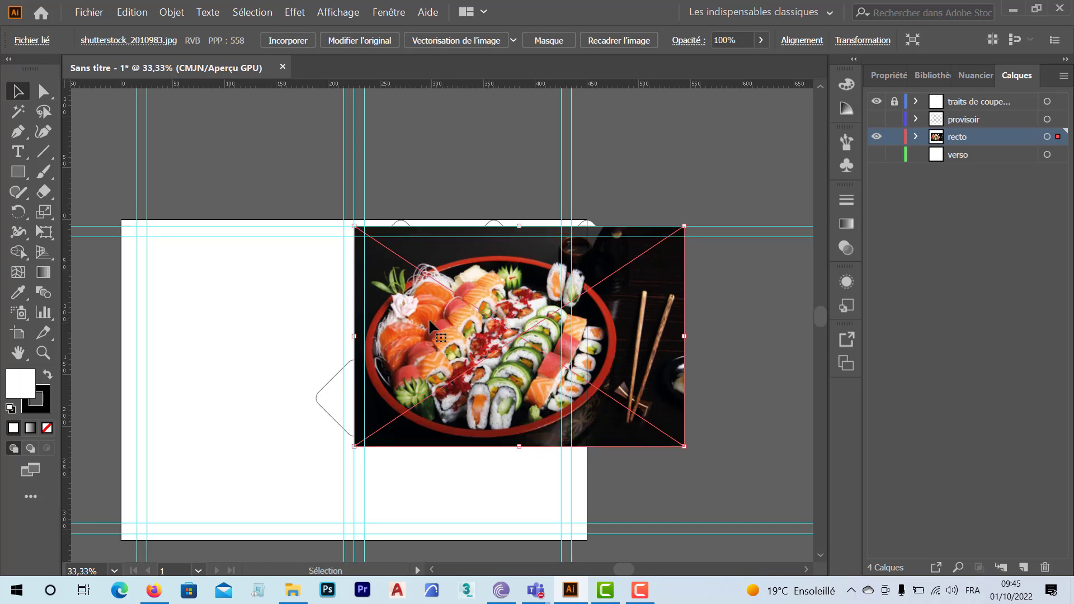
key(shift+Up)
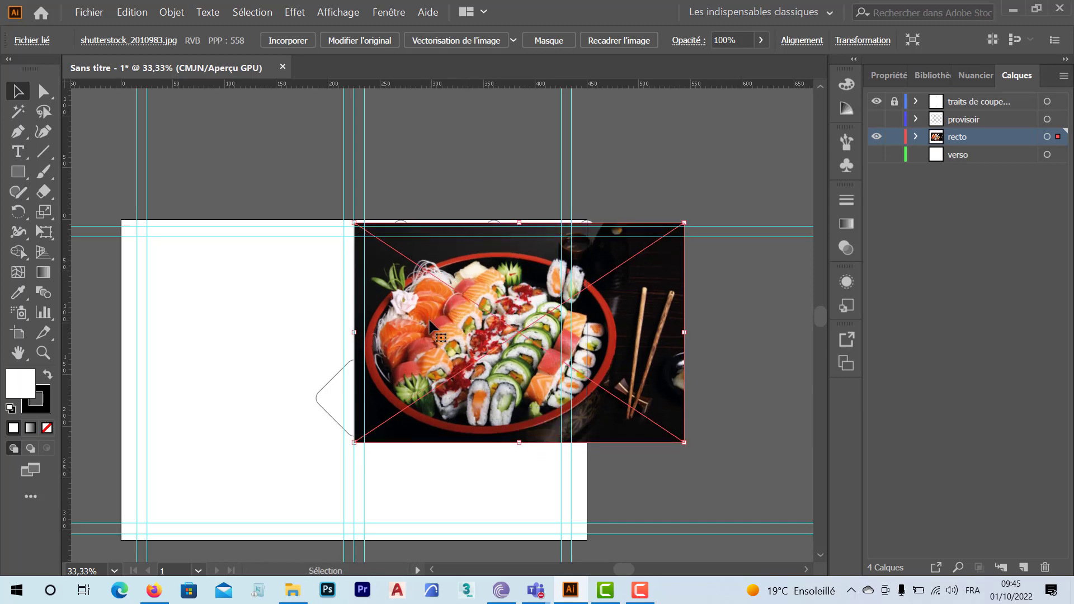
key(Up)
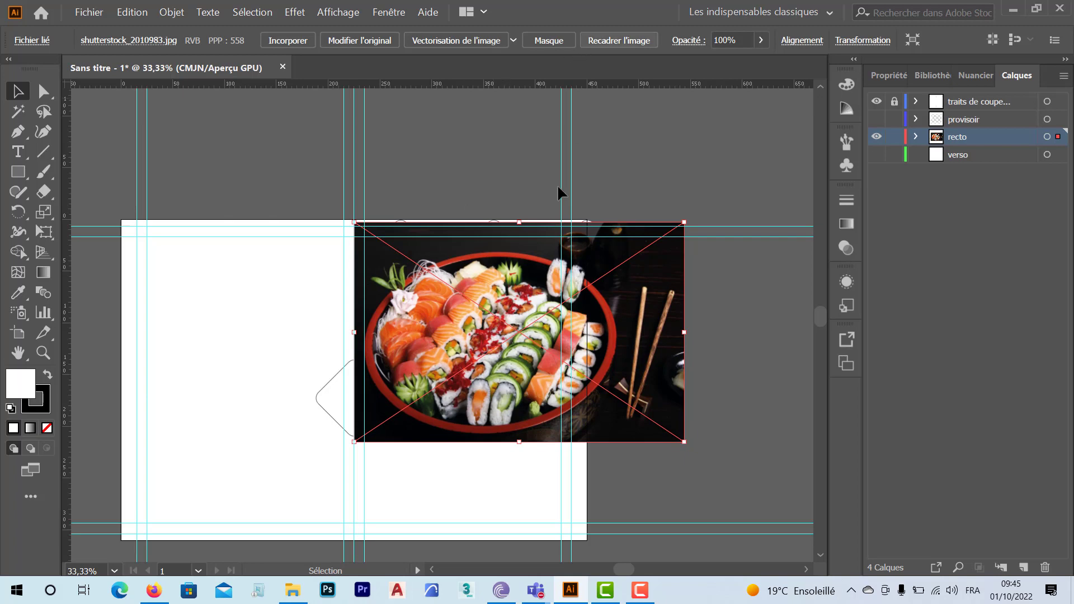
scroll(550, 226, up, 4)
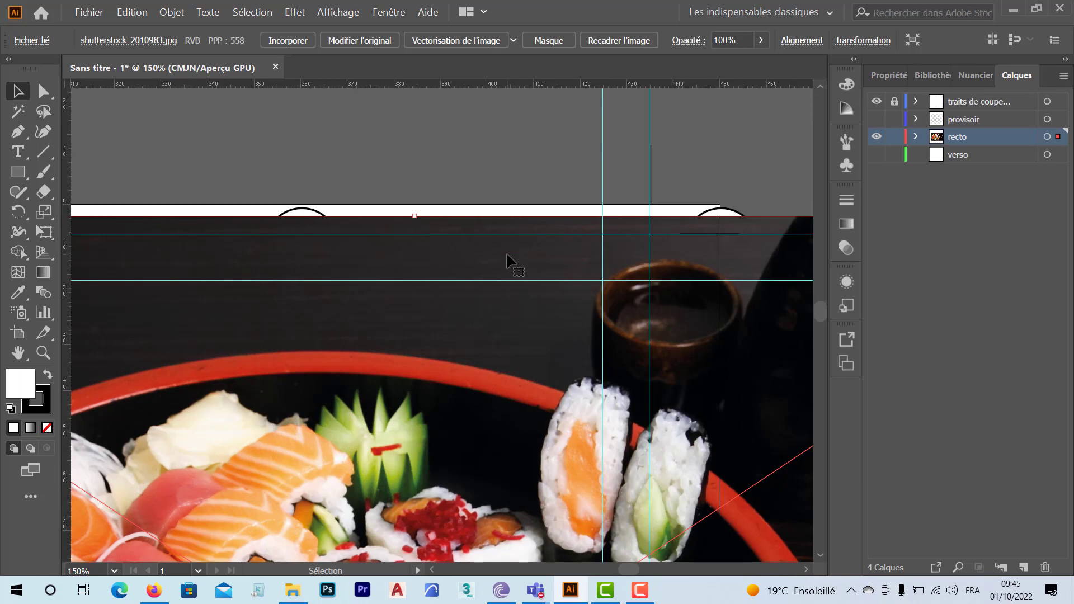
drag(506, 259, 509, 284)
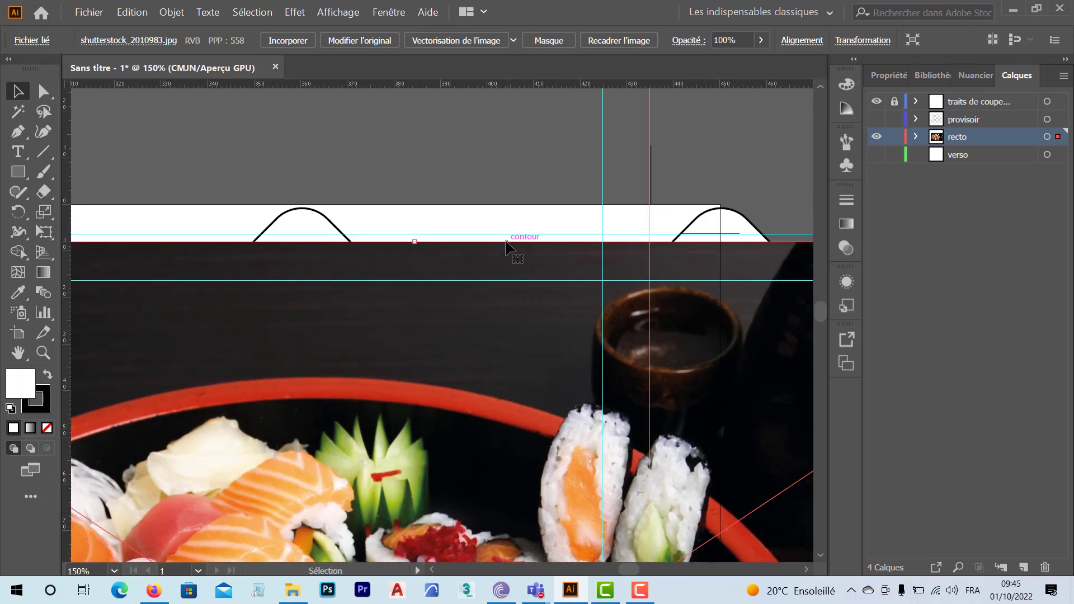
drag(485, 257, 480, 243)
- Send the sushi photo to the back, behind the diamond shapes on the recto layer
scroll(480, 254, down, 3)
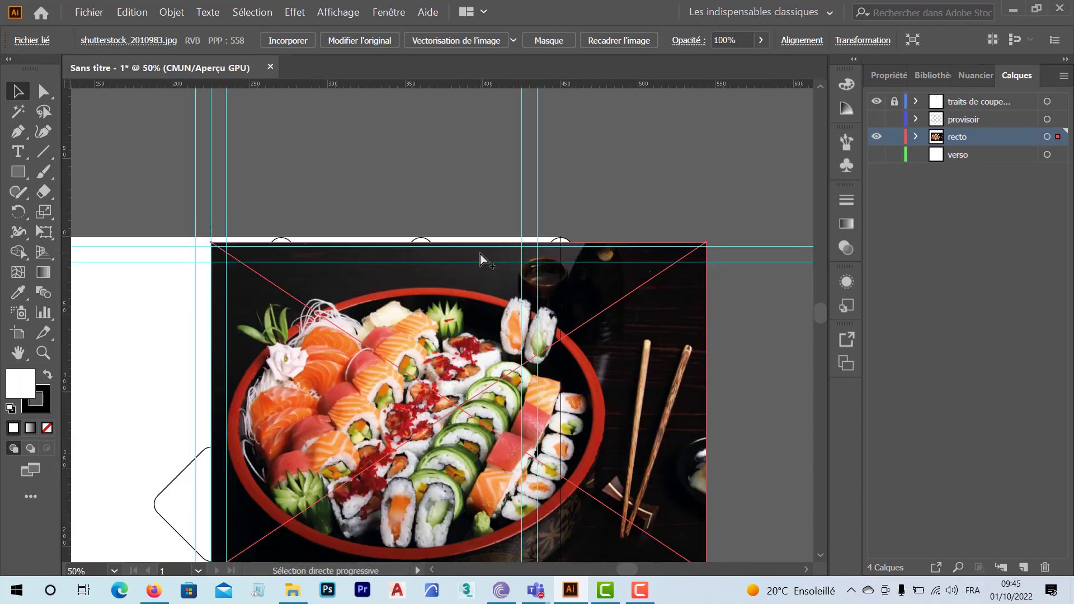
scroll(480, 254, down, 2)
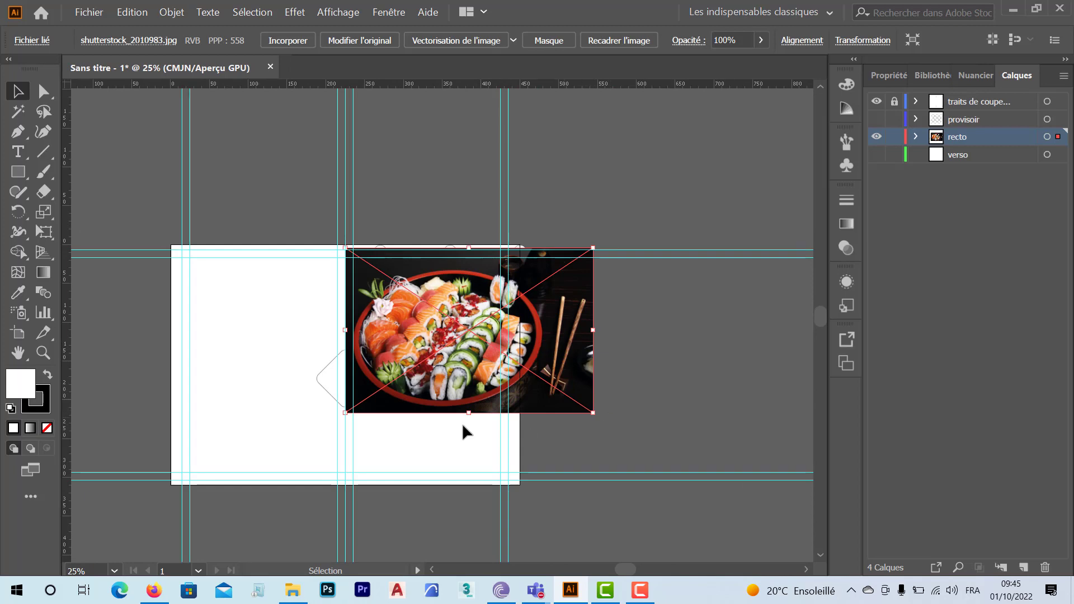
scroll(352, 415, up, 2)
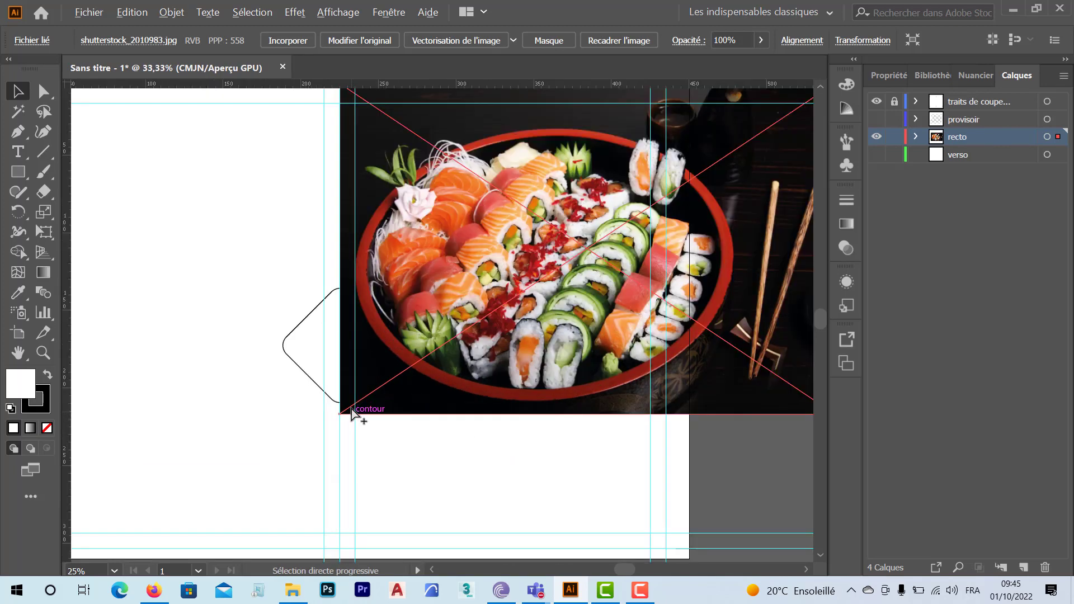
scroll(351, 412, up, 2)
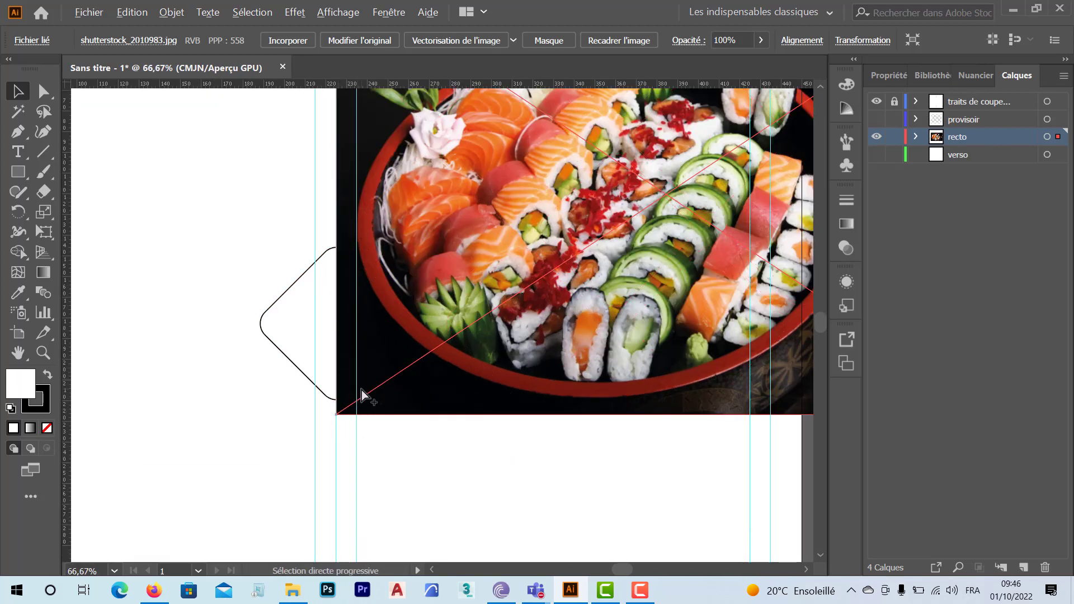
scroll(362, 390, down, 2)
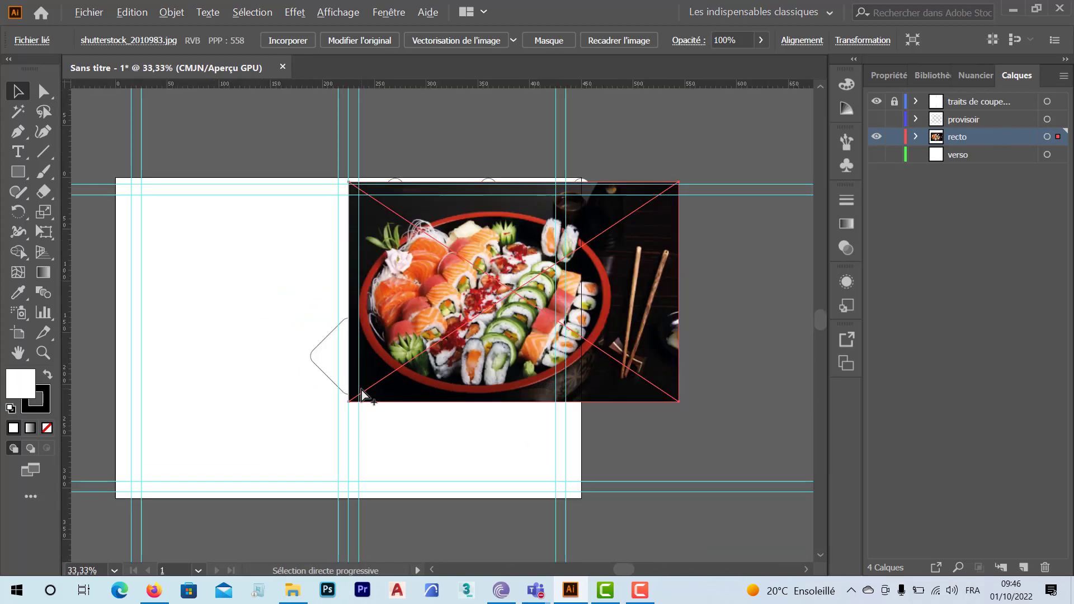
right_click(432, 374)
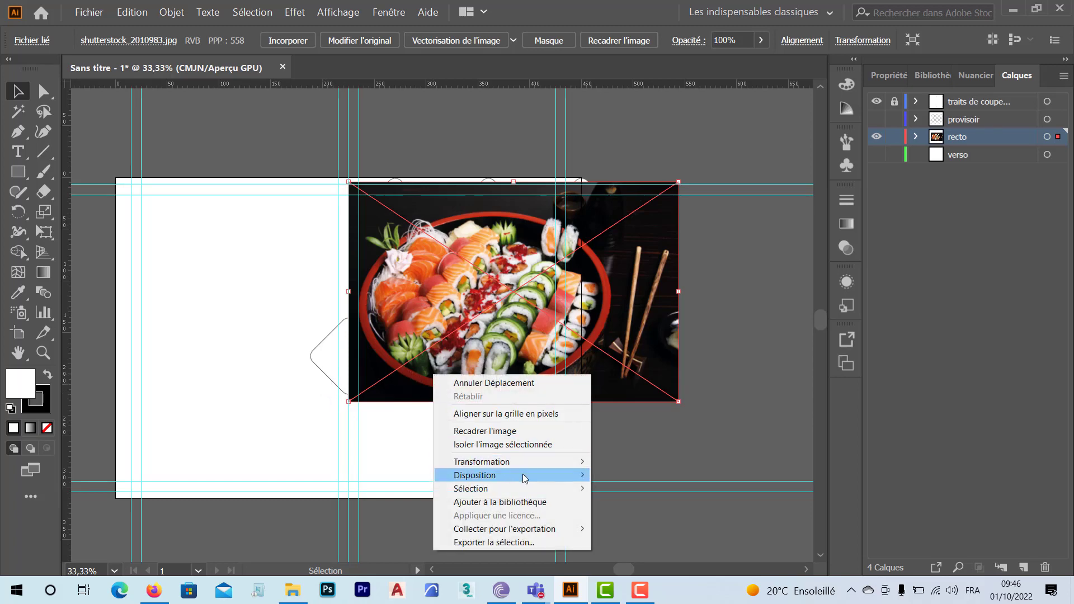
mouse_move(524, 478)
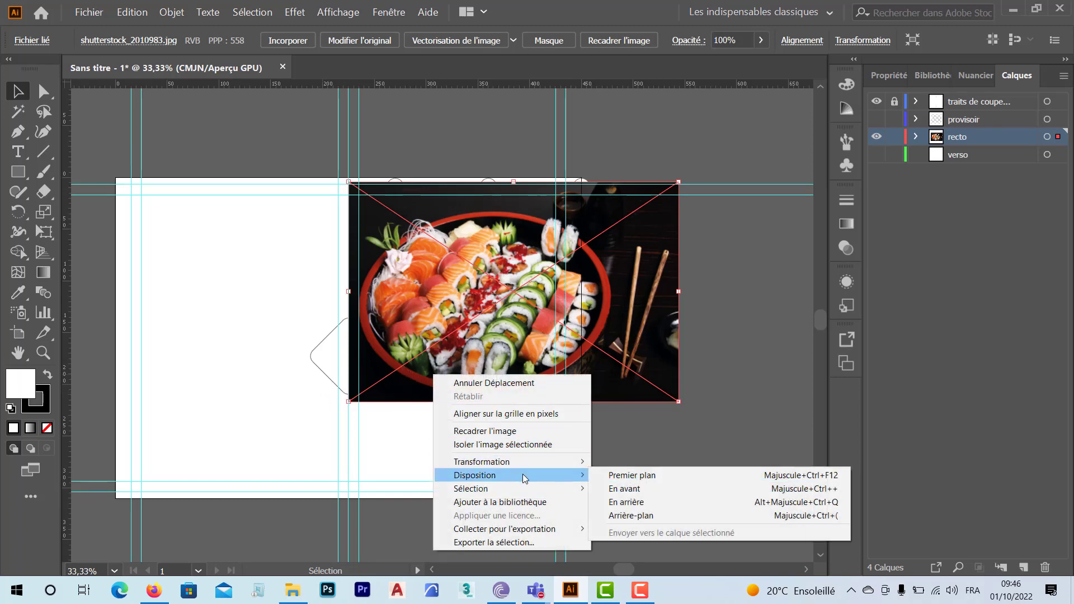
click(644, 516)
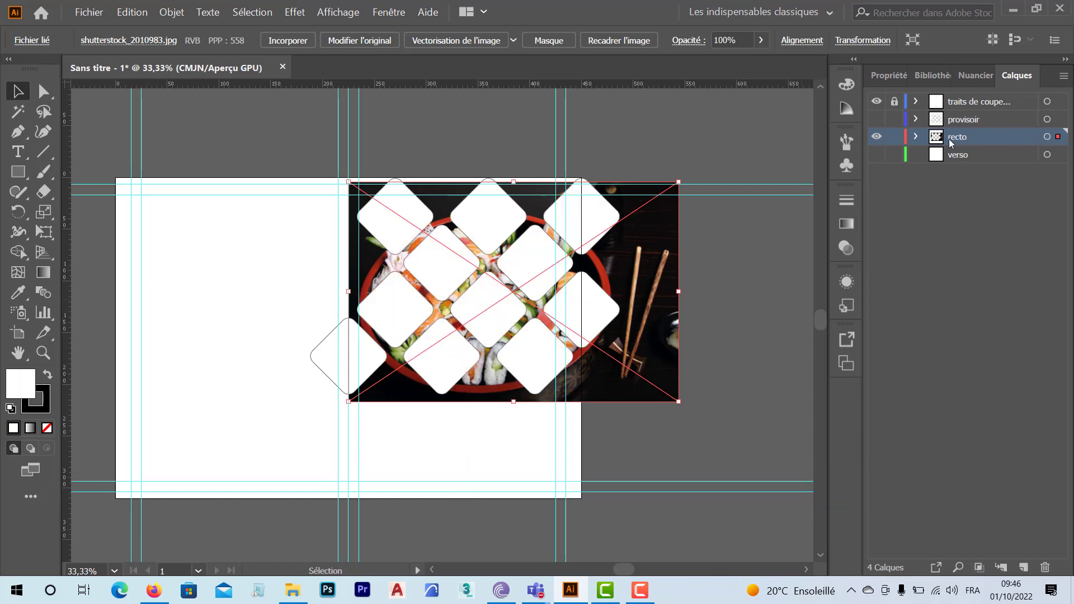
- Create a clipping mask from the diamond compound path and the sushi photo, then deselect the result
click(532, 366)
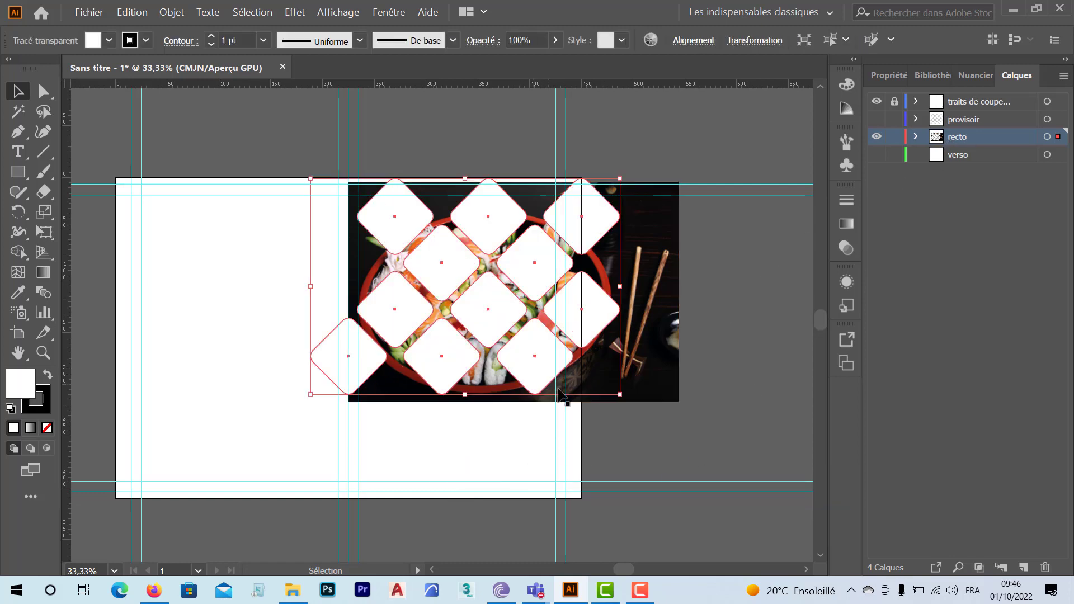
shift+click(663, 361)
right_click(663, 358)
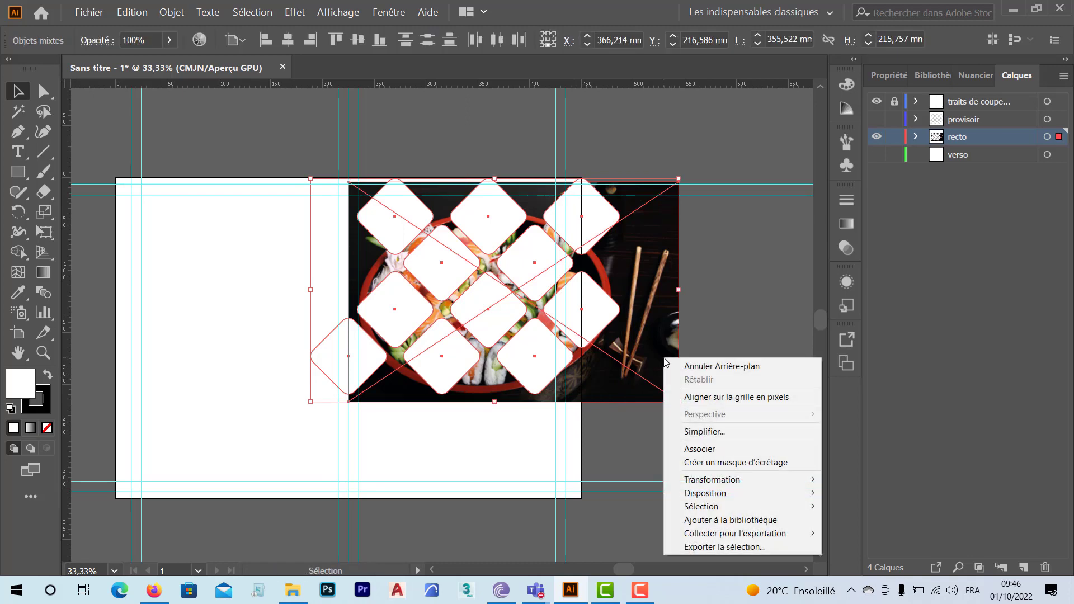
click(701, 462)
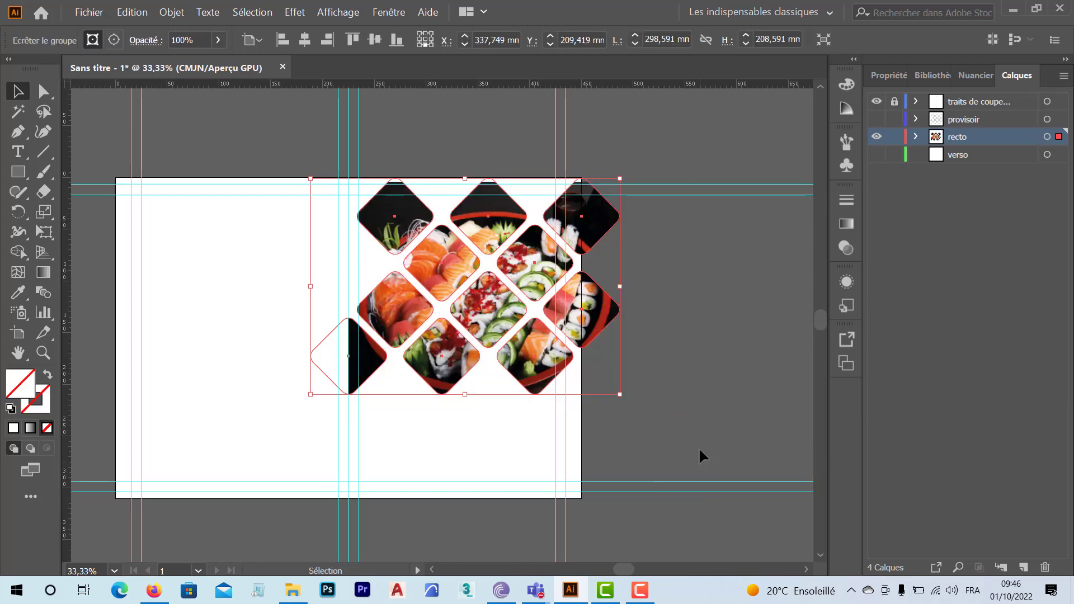
click(682, 352)
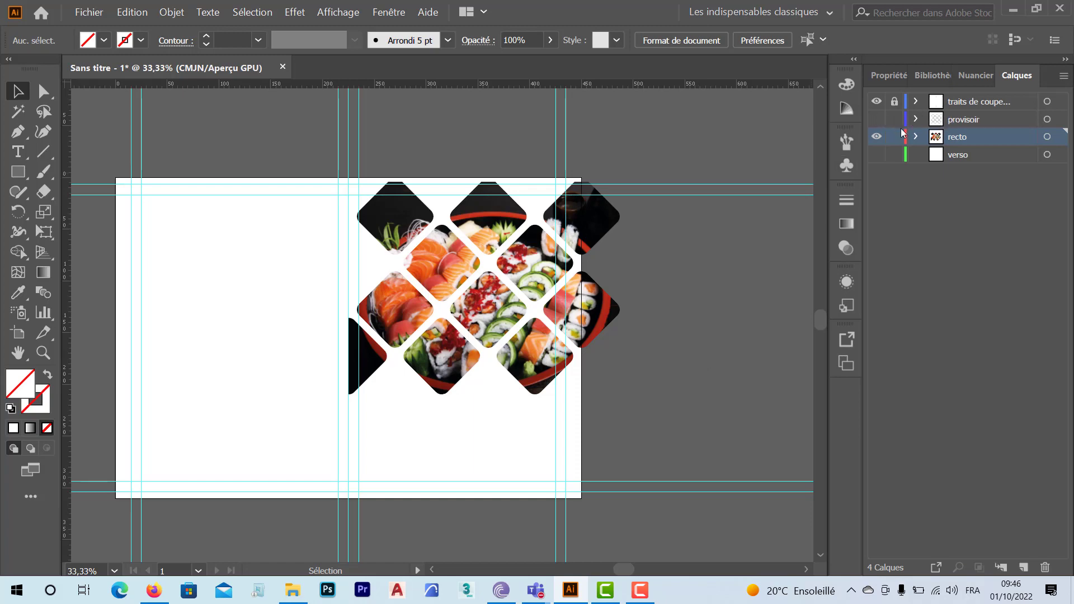
- Show the provisoir layer, lock the recto layer, and make provisoir the active layer
click(876, 119)
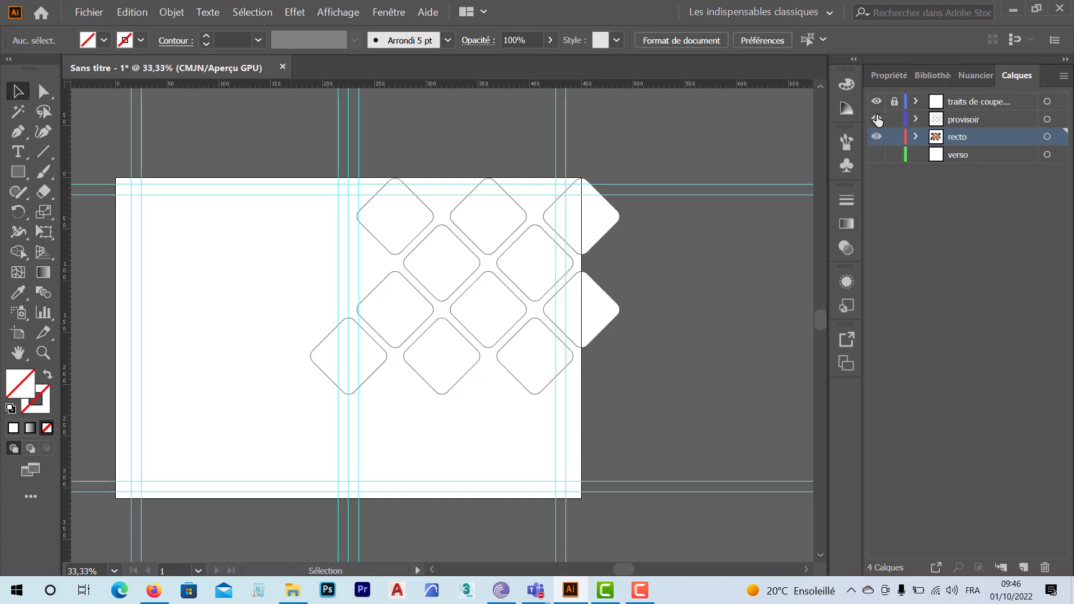
click(876, 120)
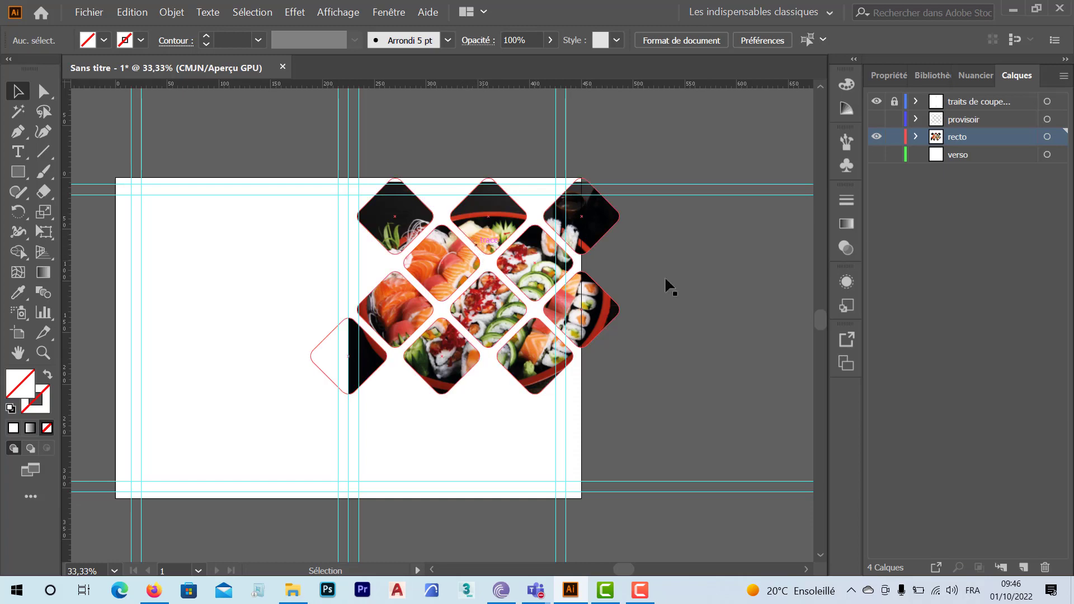
click(876, 119)
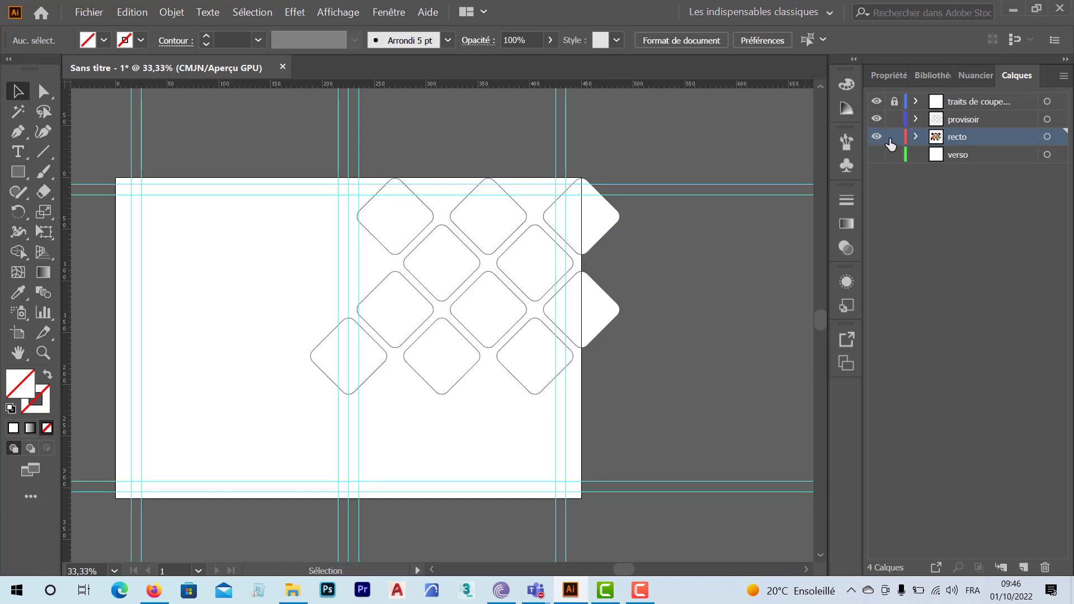
click(894, 137)
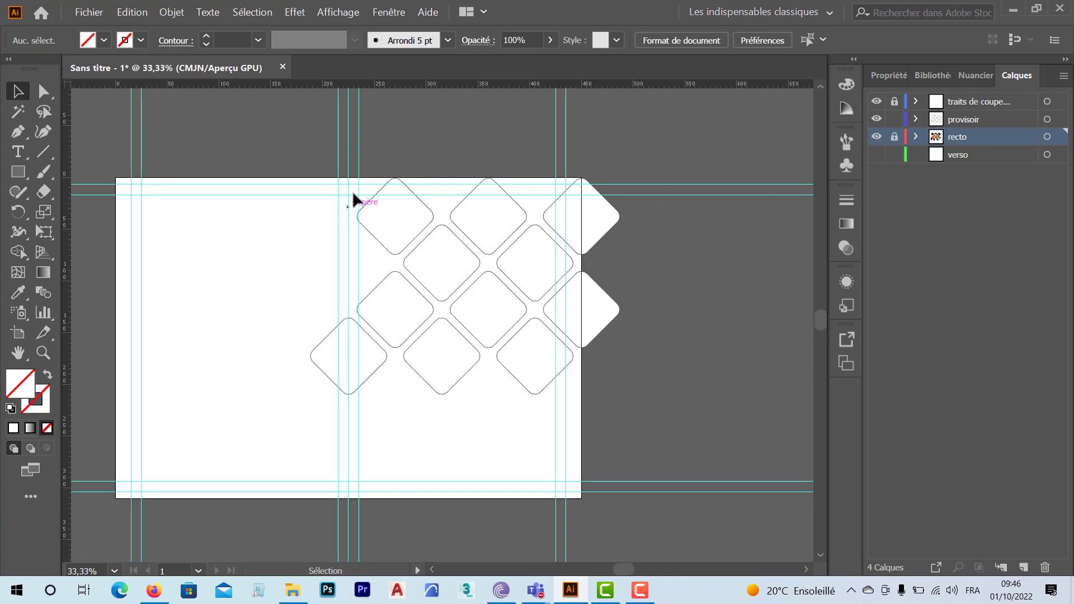
click(938, 120)
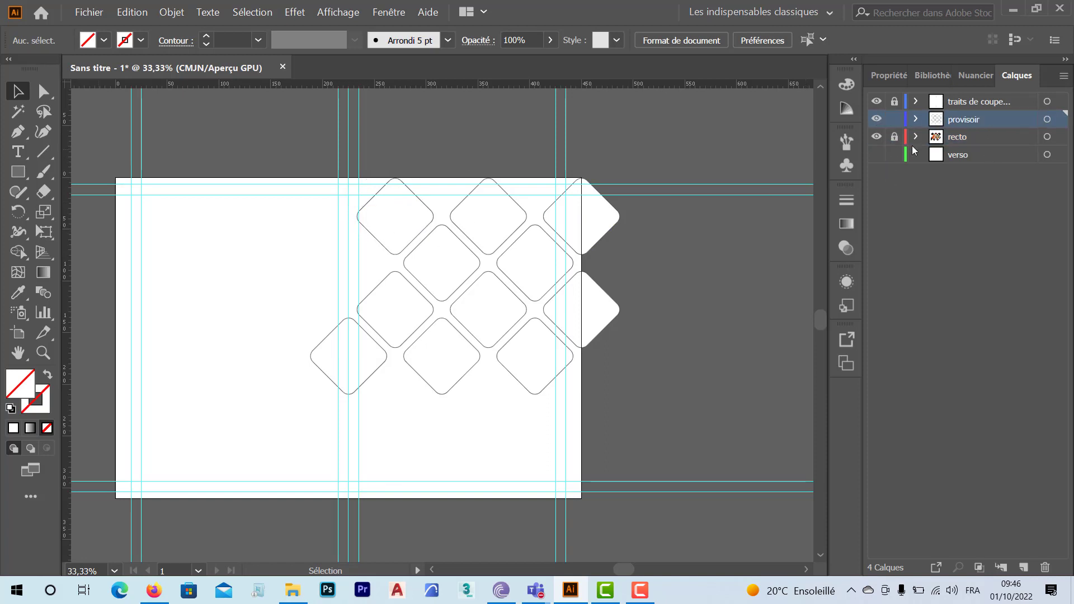
- Remove the five white diamonds in the two middle rows of the provisoir layer
drag(387, 197, 610, 306)
click(653, 294)
drag(617, 268, 374, 292)
key(ctrl+7)
click(630, 334)
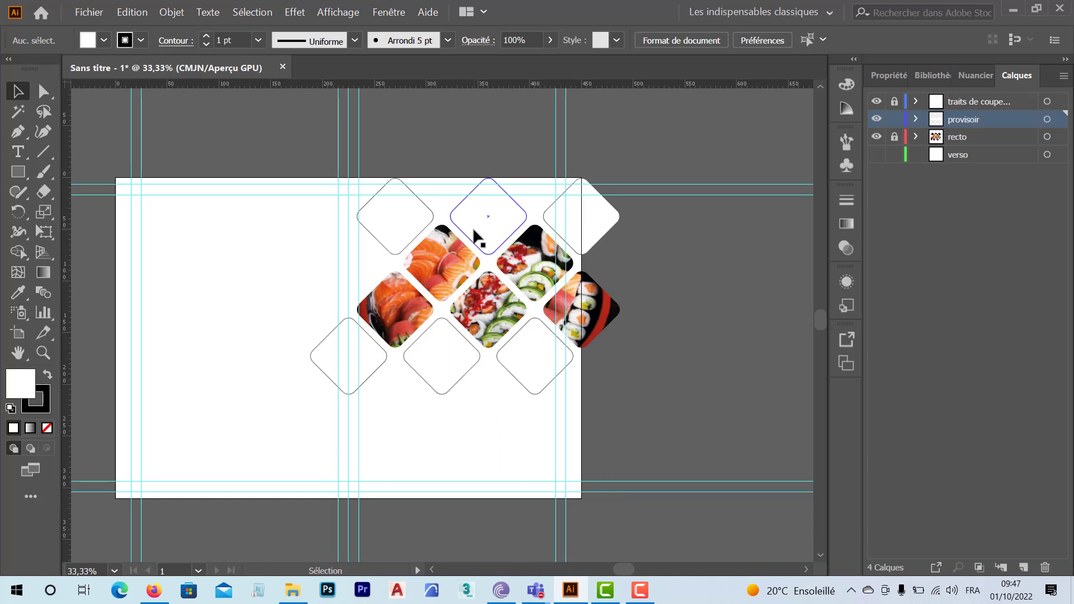
- Fill the leftmost diamond of the lowest row with the black sampled from the sushi photo, then deselect it
click(373, 366)
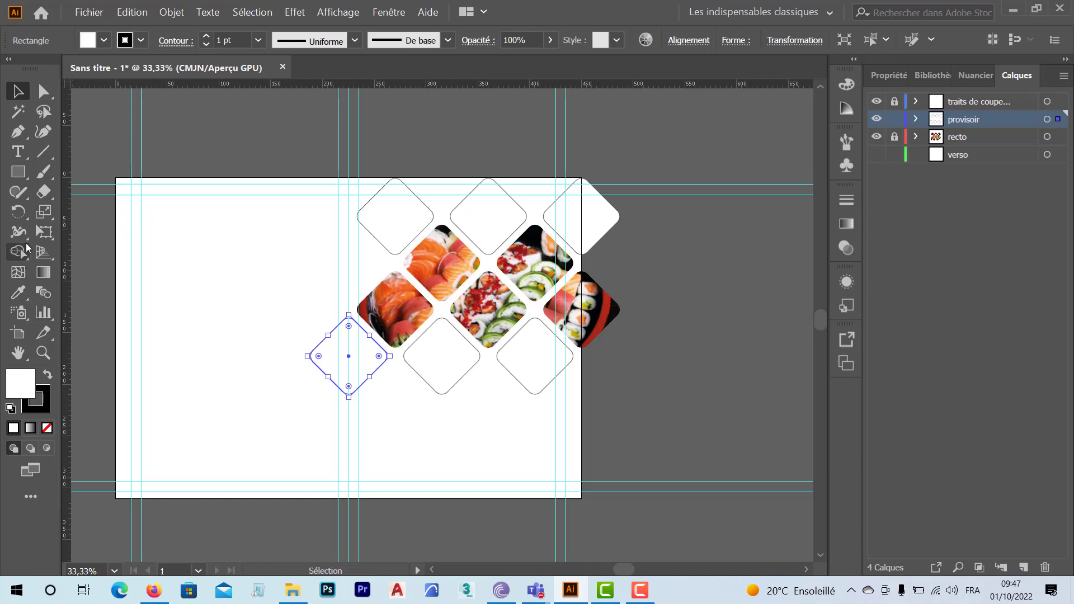
click(25, 292)
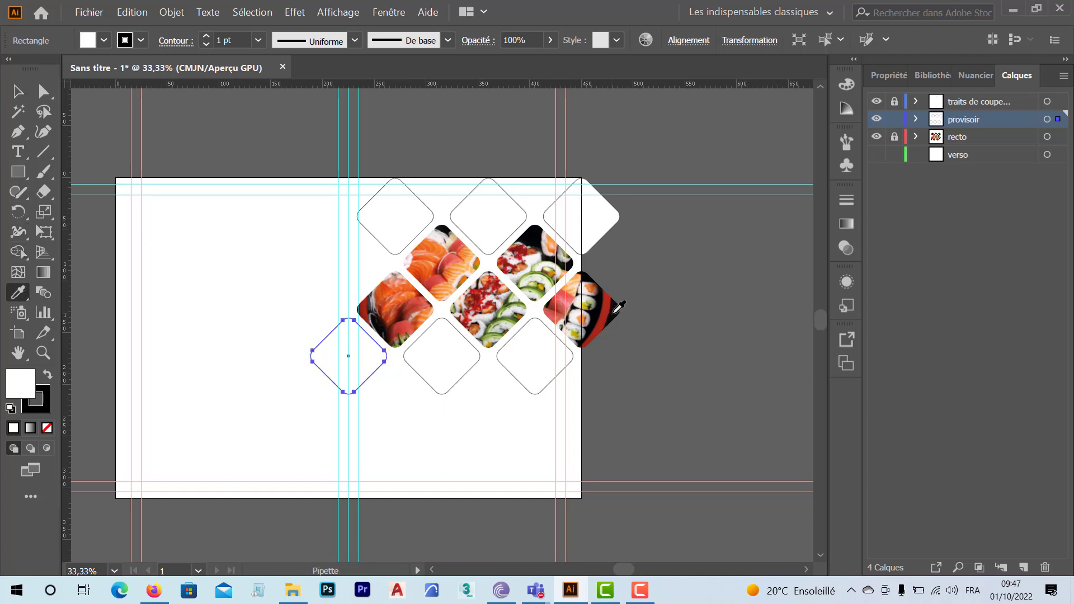
click(615, 311)
click(18, 92)
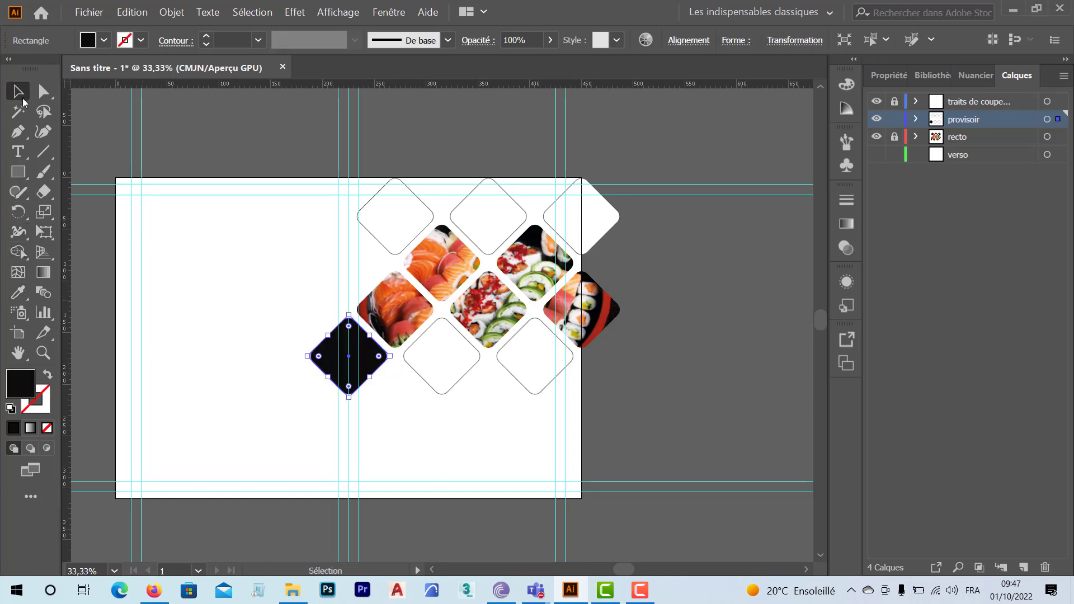
click(638, 335)
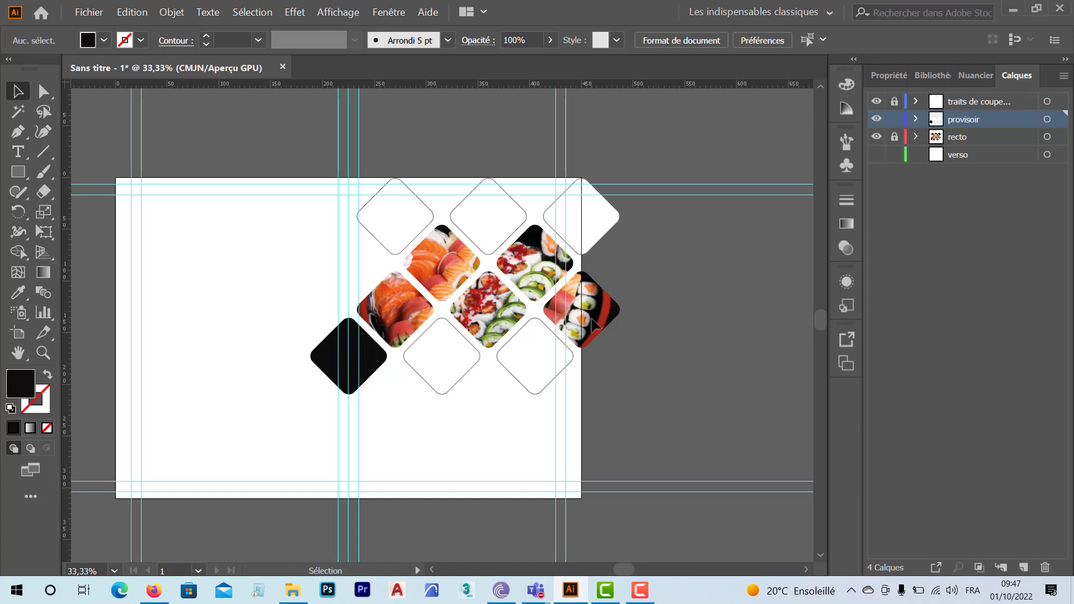
- Move the rightmost white diamond of the lowest row by -45 mm horizontally and 45 mm vertically
click(568, 357)
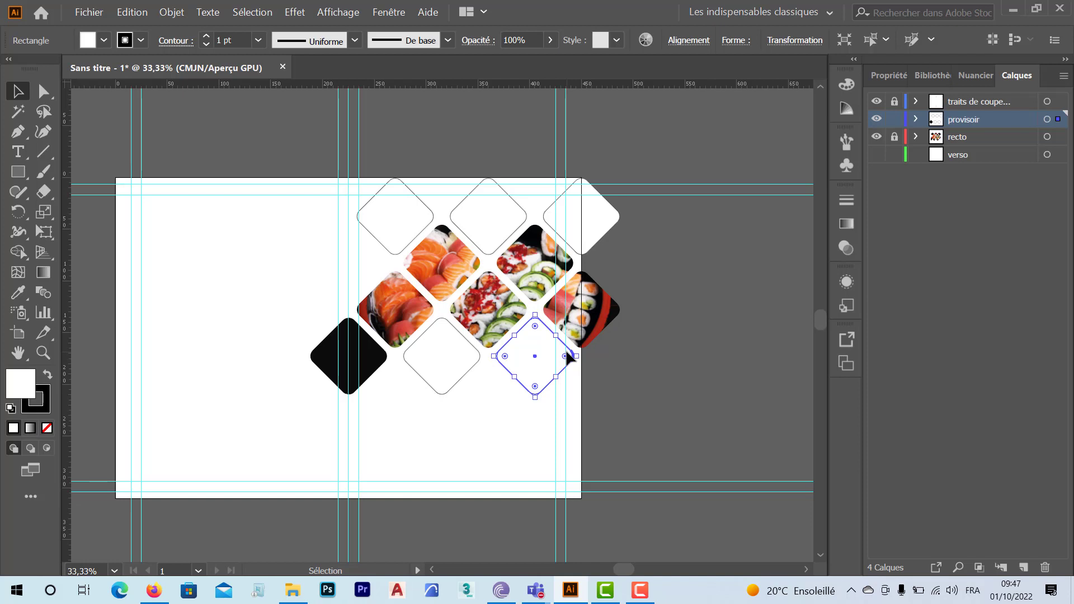
key(Return)
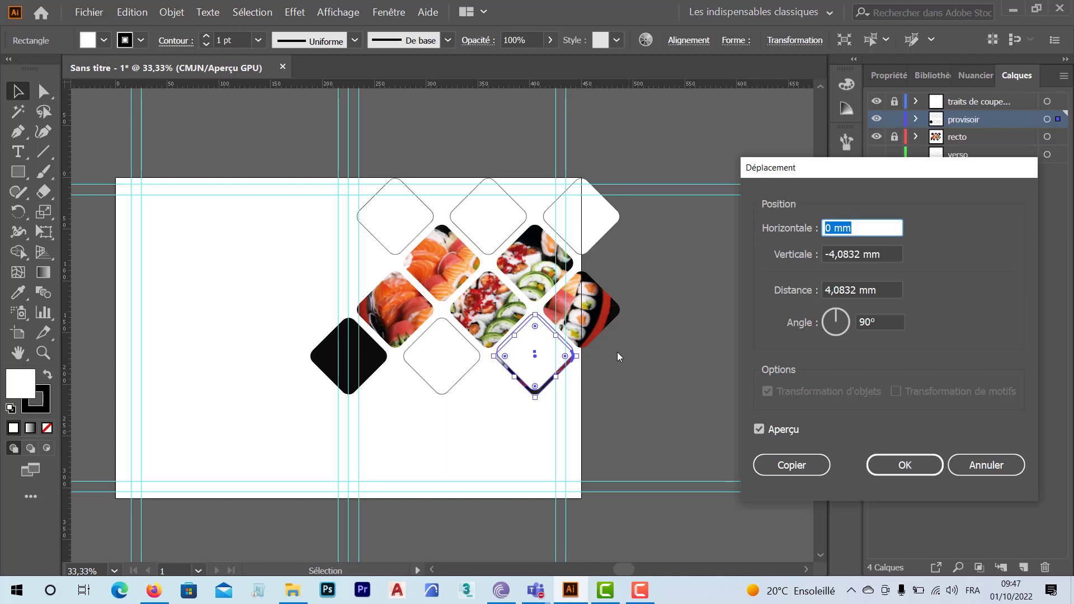
text(-45)
double_click(847, 256)
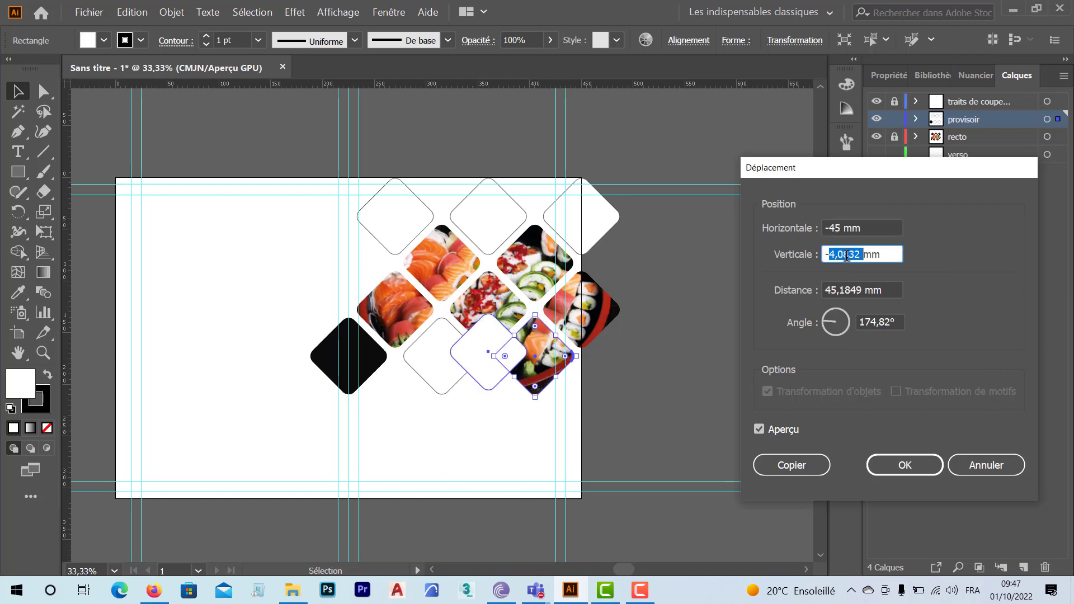
text(45)
click(883, 225)
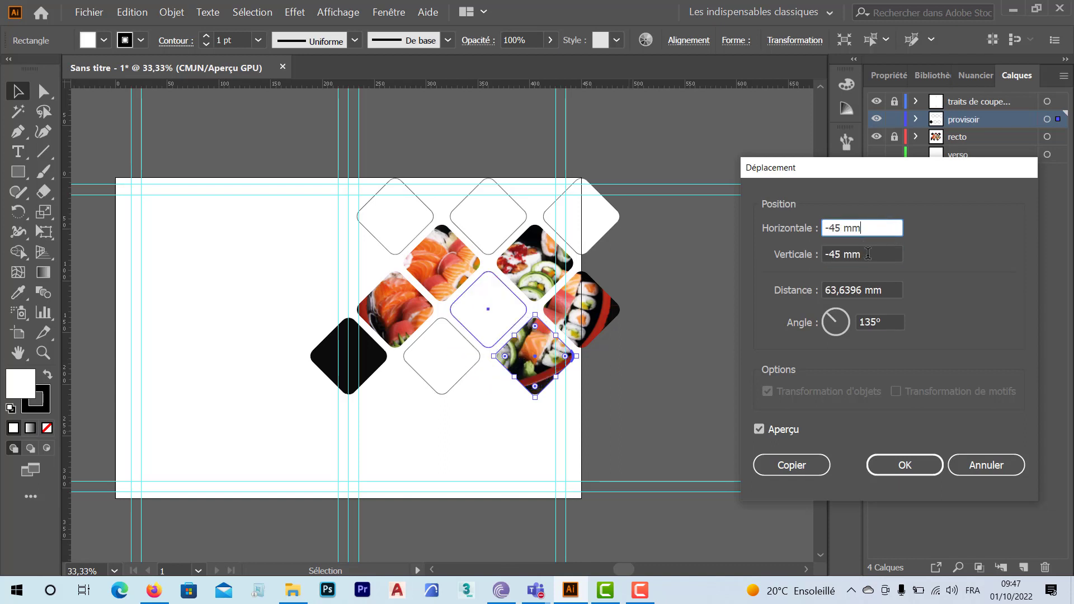
key(Tab)
text(45)
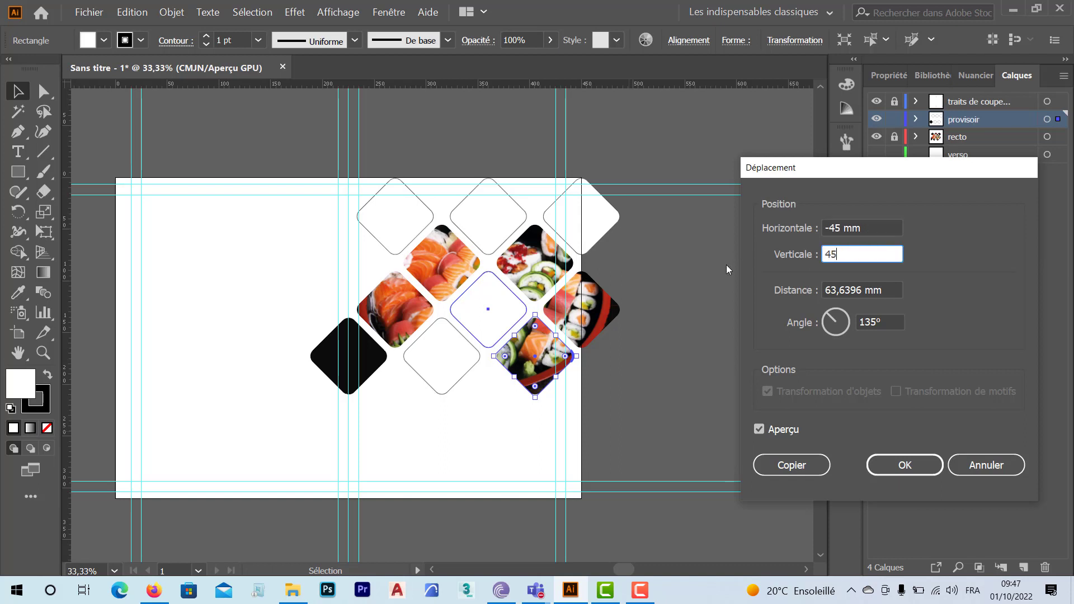
click(873, 227)
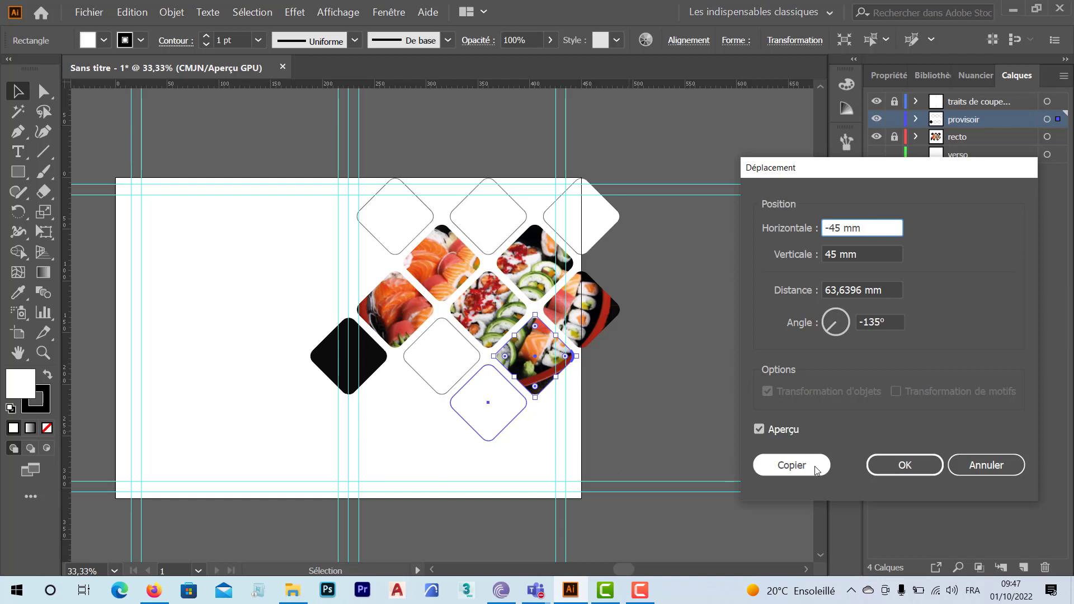
click(883, 468)
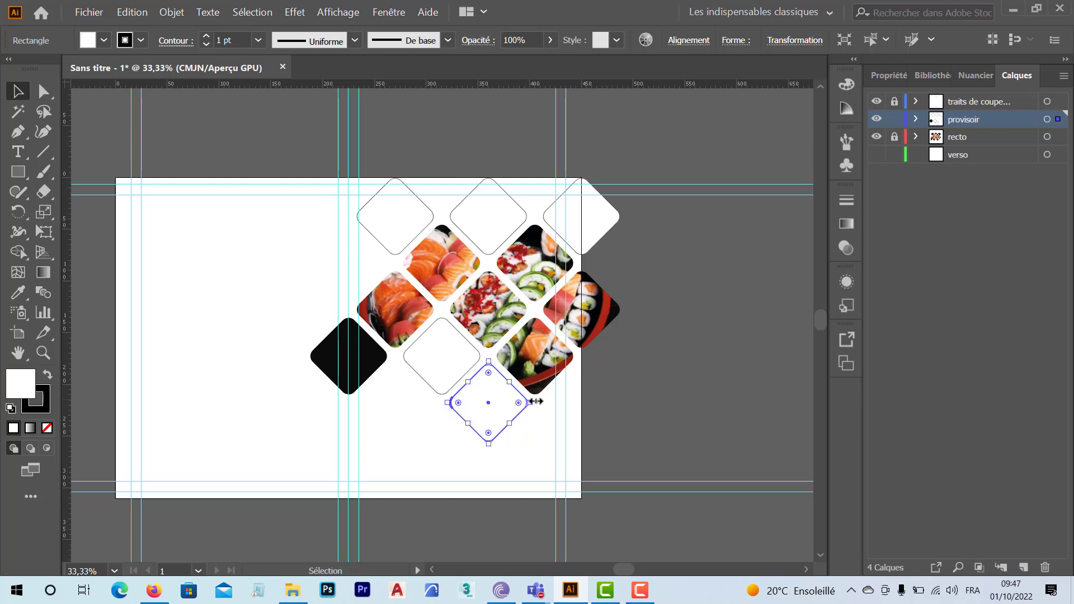
- Draw a horizontal line across the middle of the moved diamond, extending past both of its side corners
scroll(524, 405, up, 3)
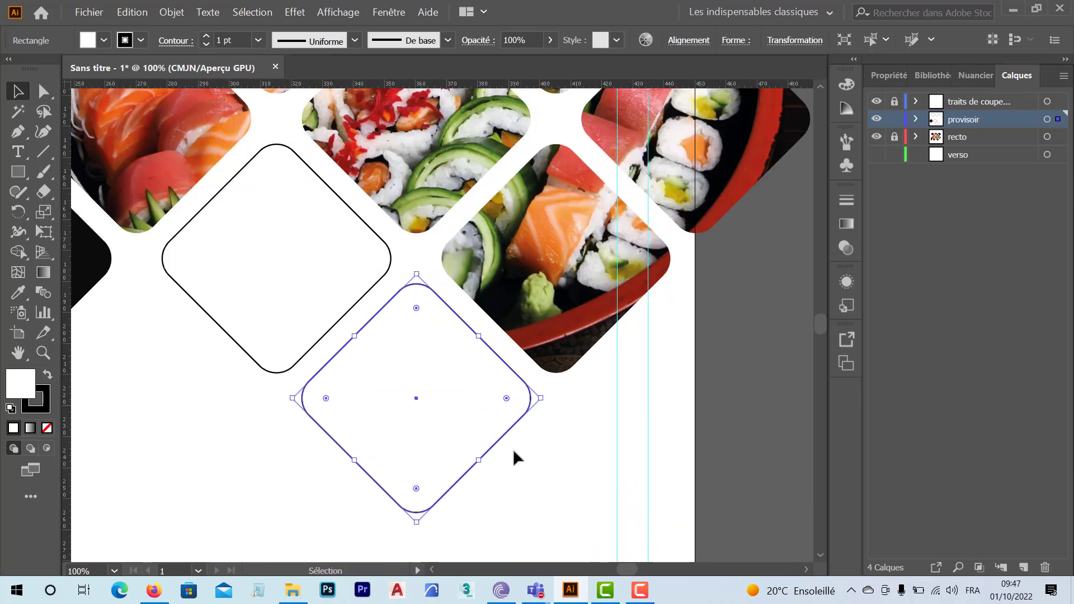
click(36, 154)
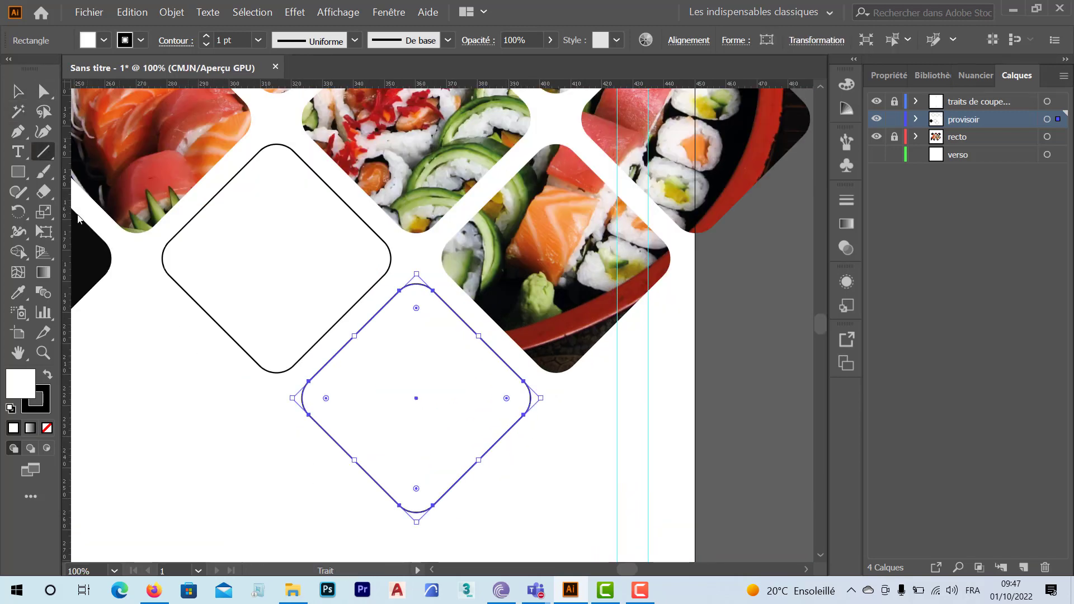
drag(234, 401, 625, 401)
click(18, 92)
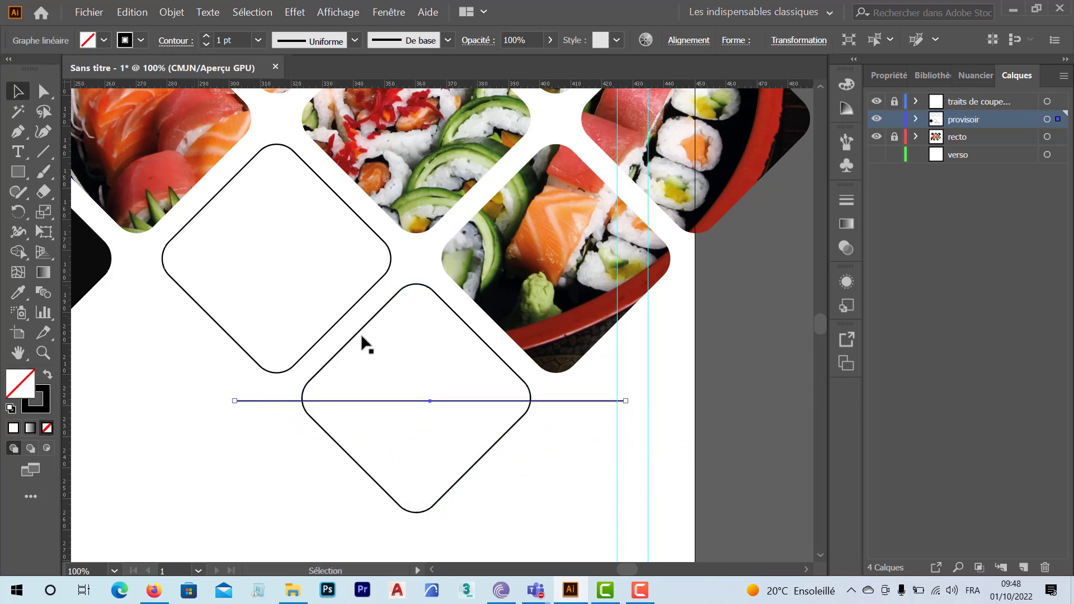
- Align the line and the moved diamond on their vertical centres, relative to the selection rather than the artboard
click(503, 395)
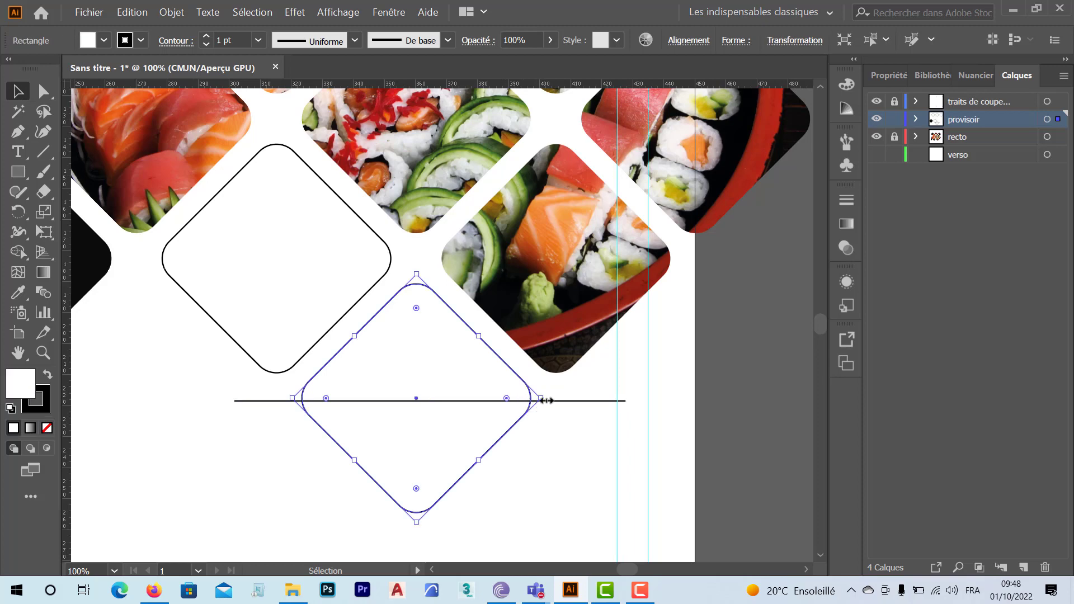
shift+click(559, 401)
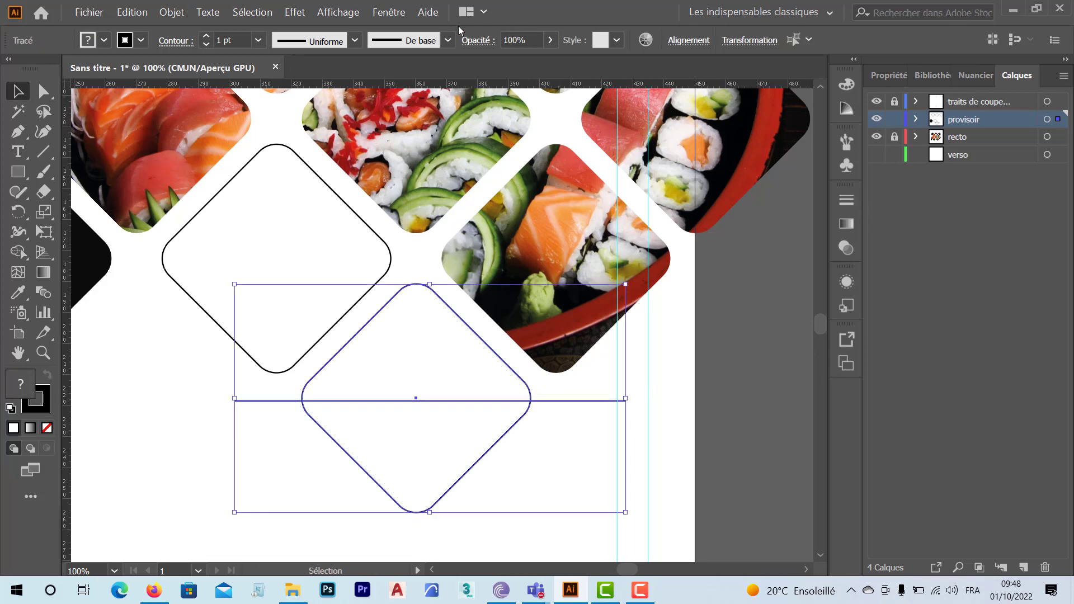
click(388, 13)
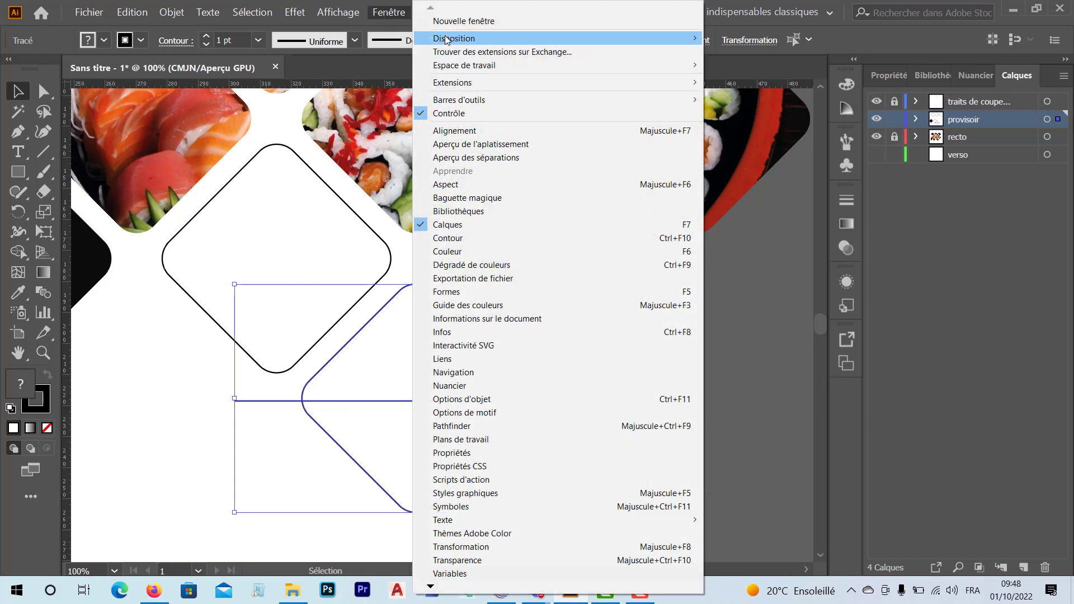
click(461, 131)
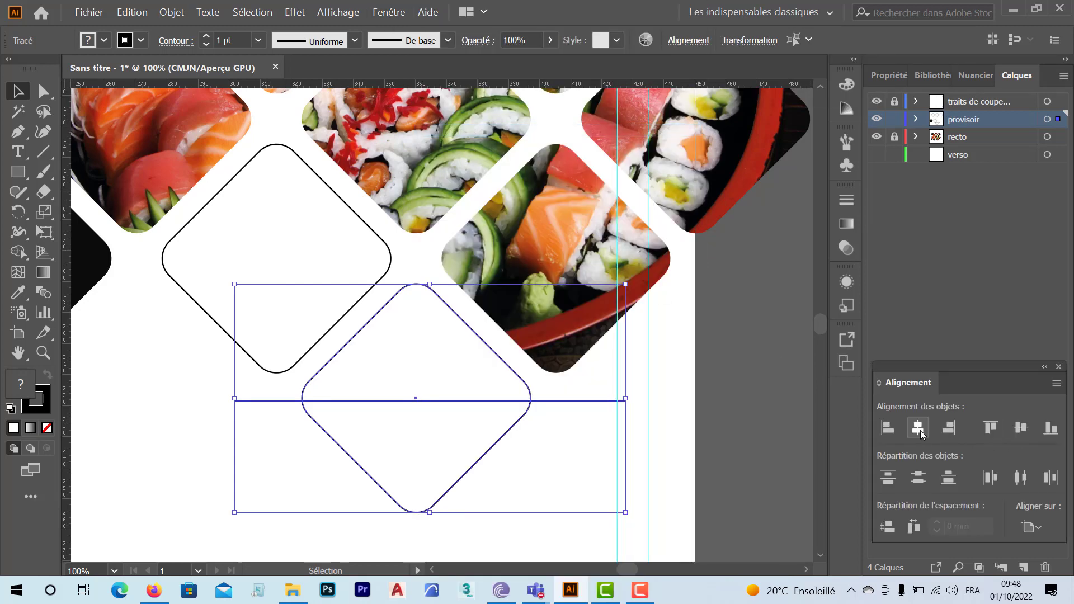
click(1016, 431)
key(ctrl+z)
click(1039, 528)
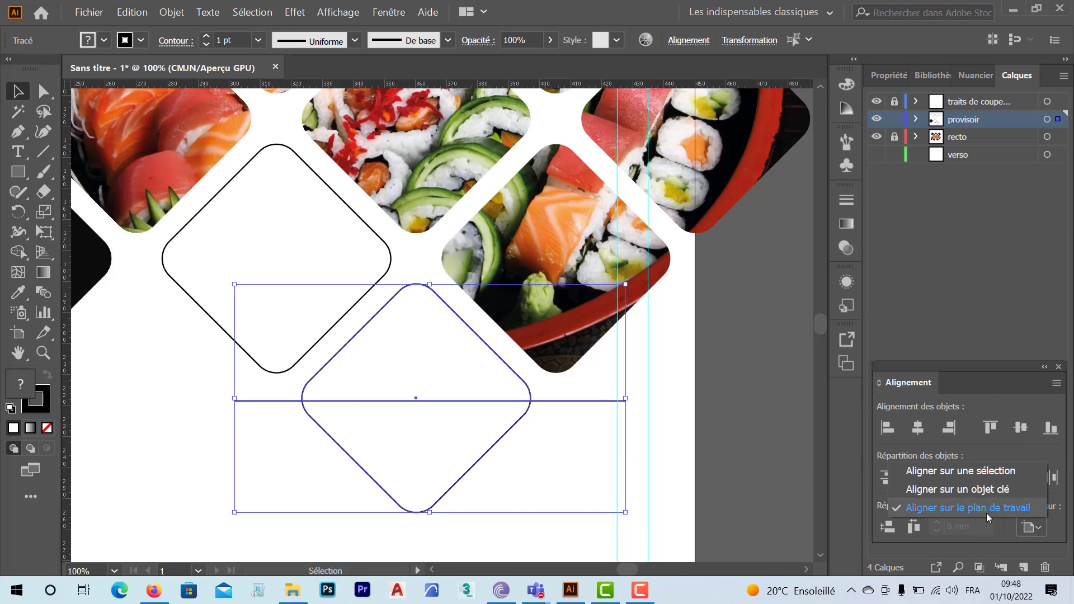
click(979, 475)
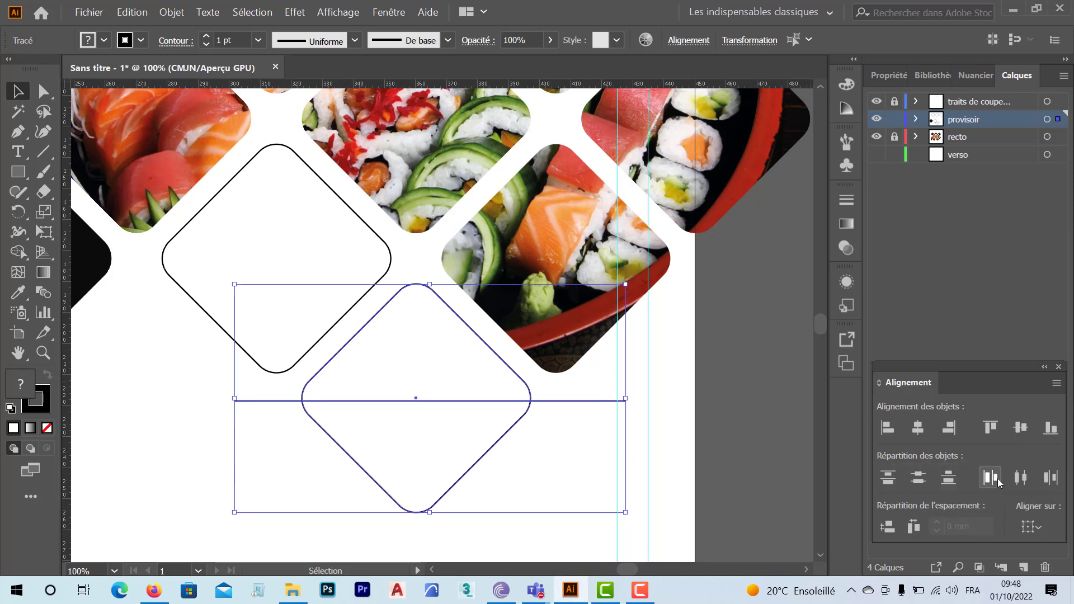
click(1020, 428)
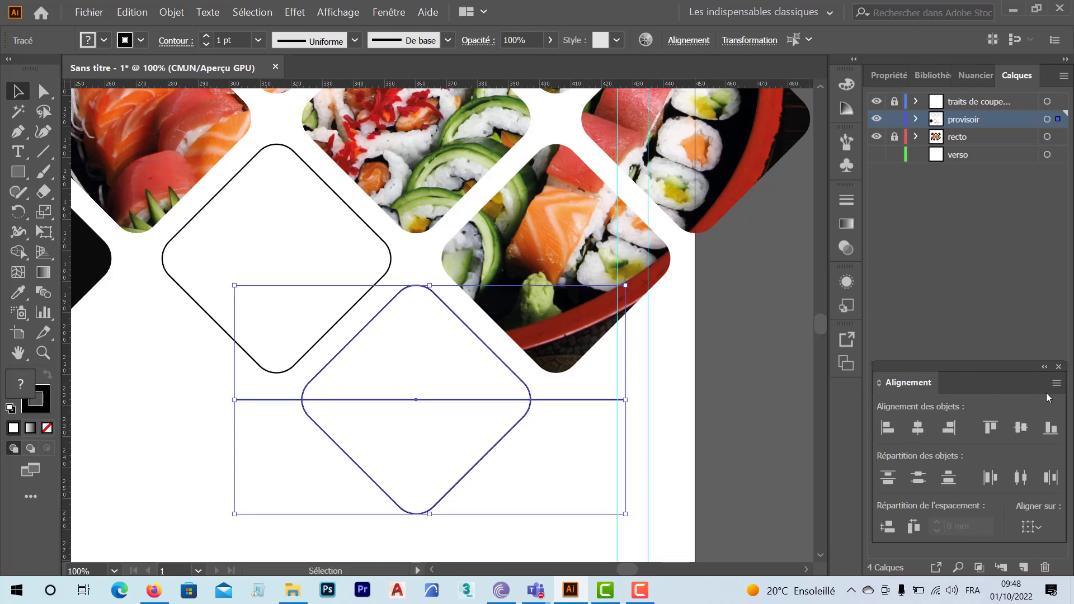
click(1059, 366)
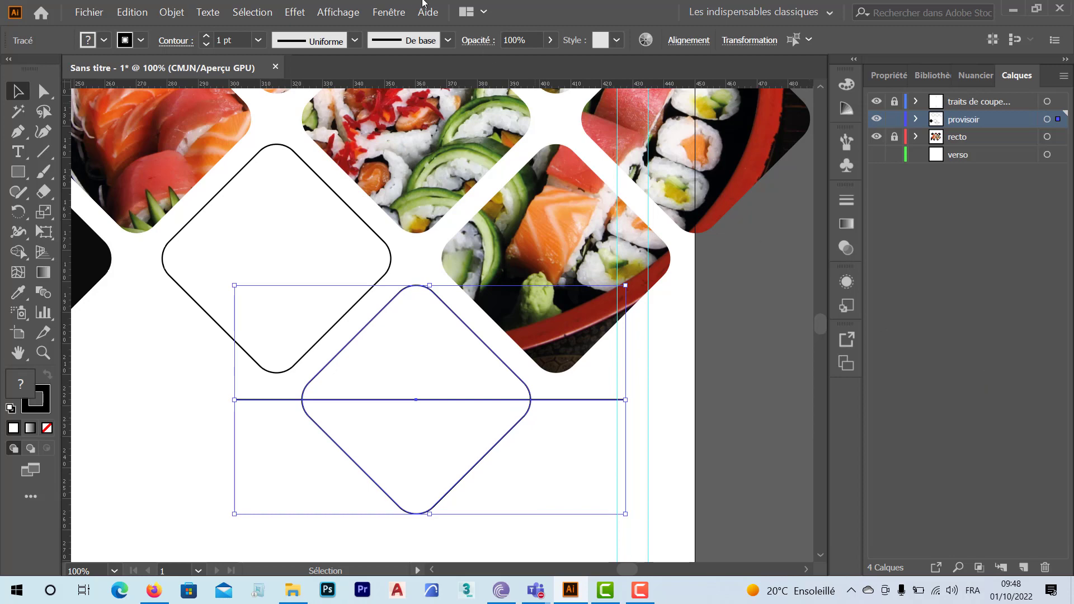
- Split the diamond along the line with the Pathfinder Divide operation and ungroup the resulting pieces
click(383, 7)
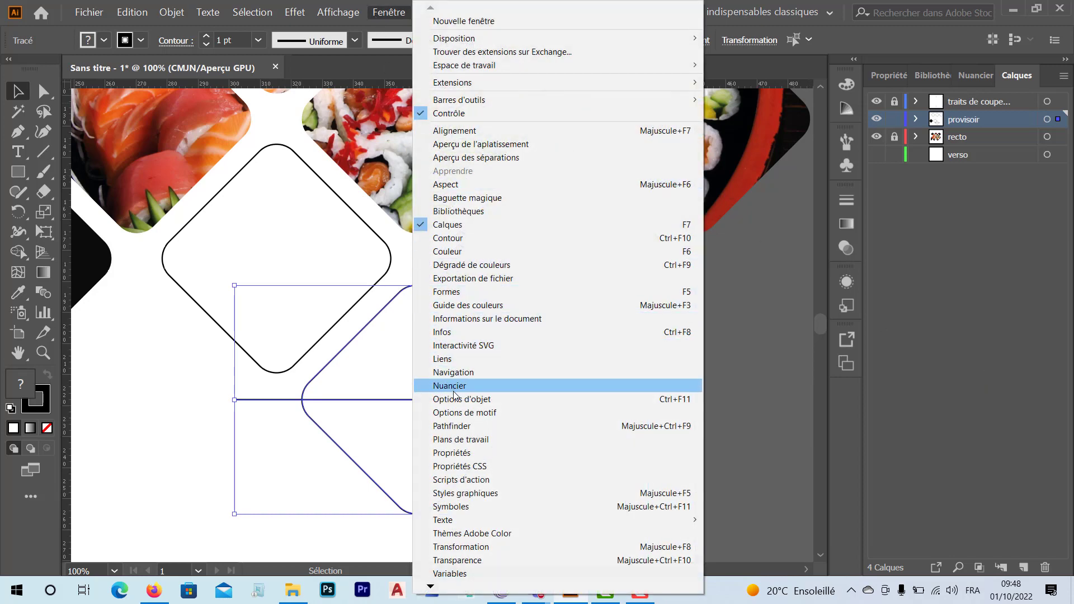
click(458, 431)
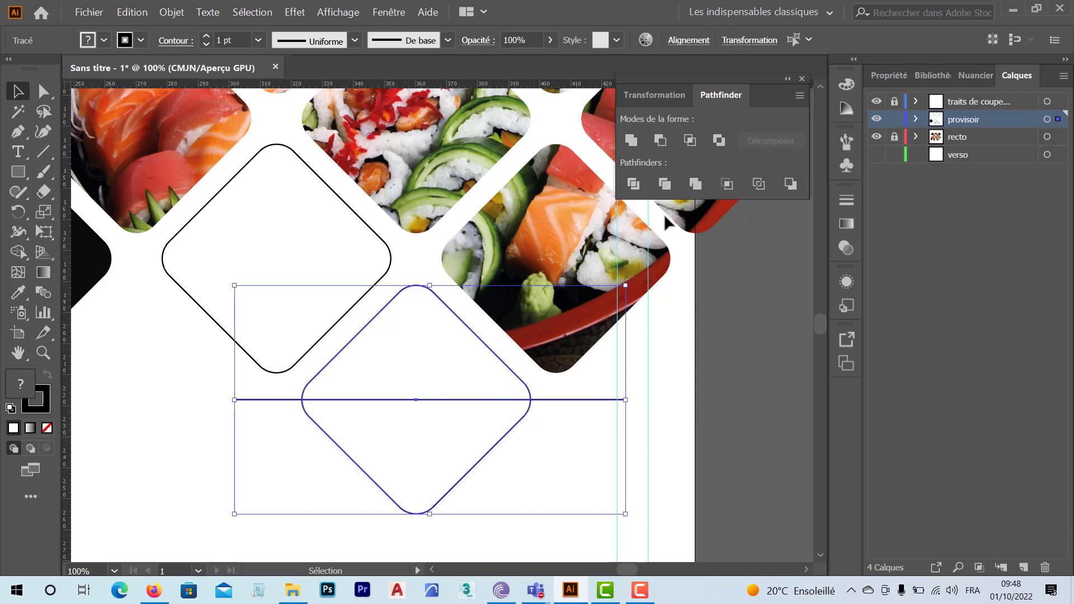
click(634, 187)
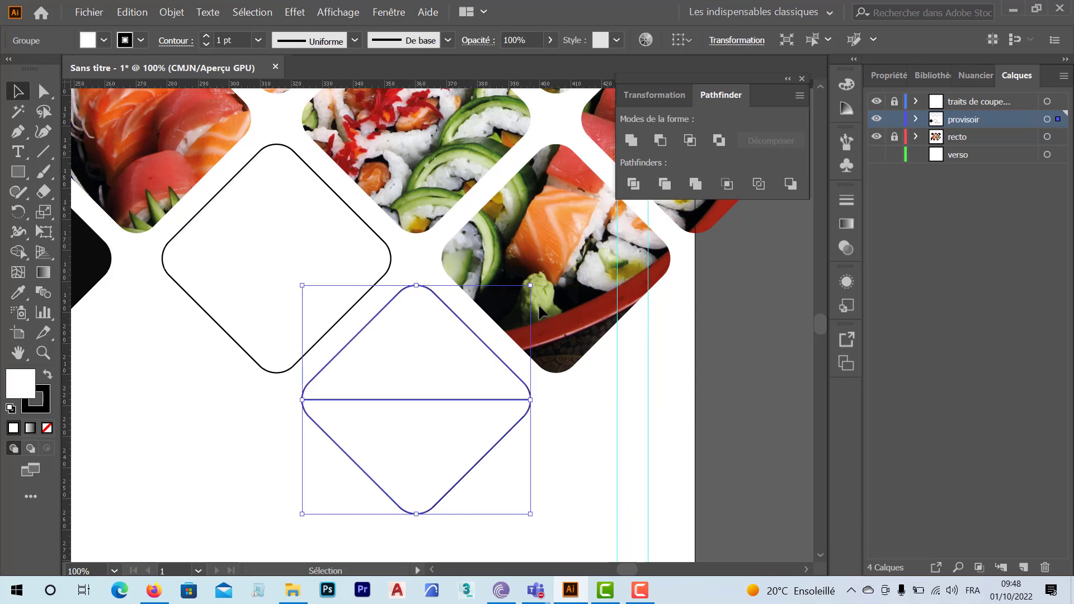
right_click(456, 440)
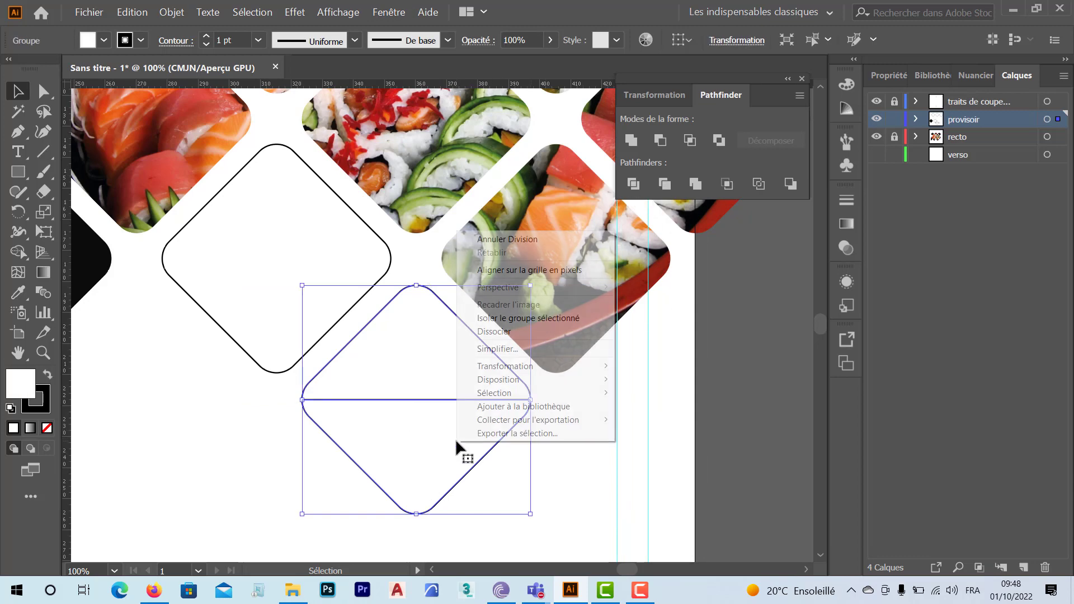
click(492, 331)
- Delete the lower half of the divided diamond
click(532, 448)
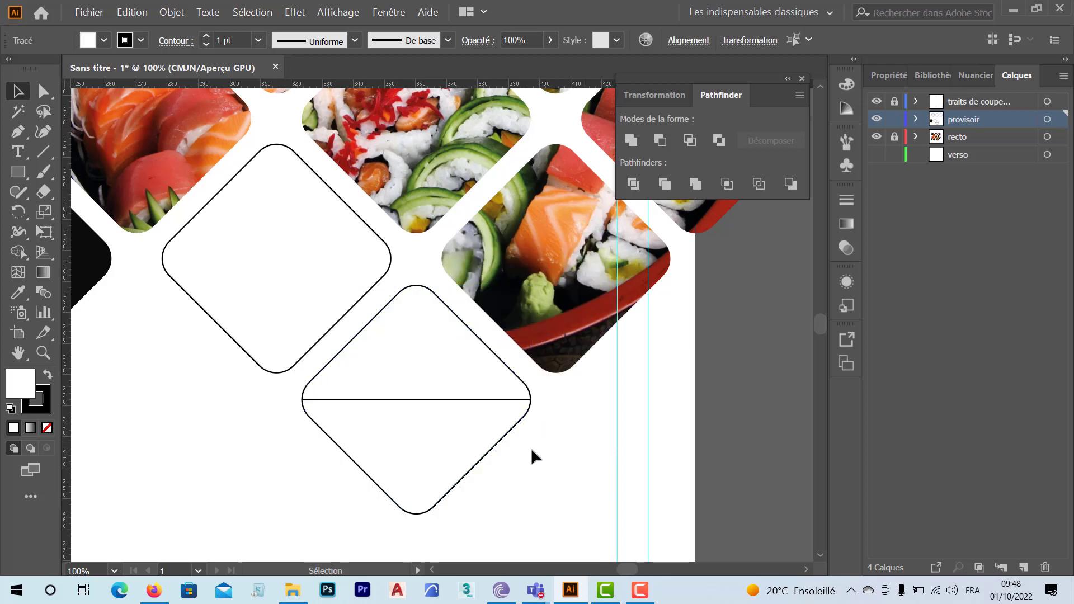
click(454, 451)
key(Delete)
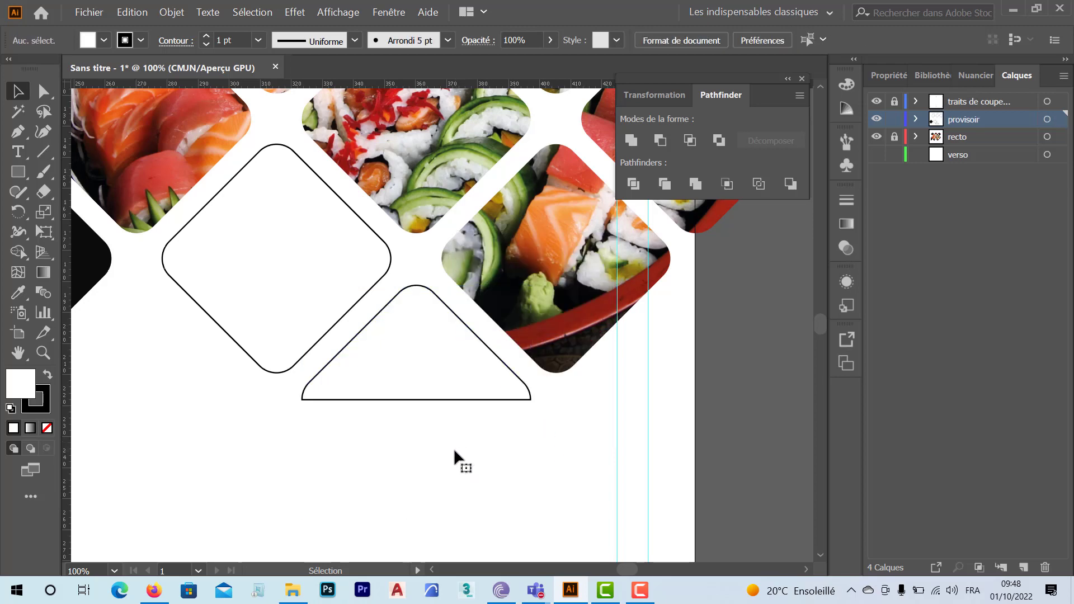
- Copy the white half-diamond with a horizontal offset of -90 mm and a vertical offset of 0 mm
click(432, 370)
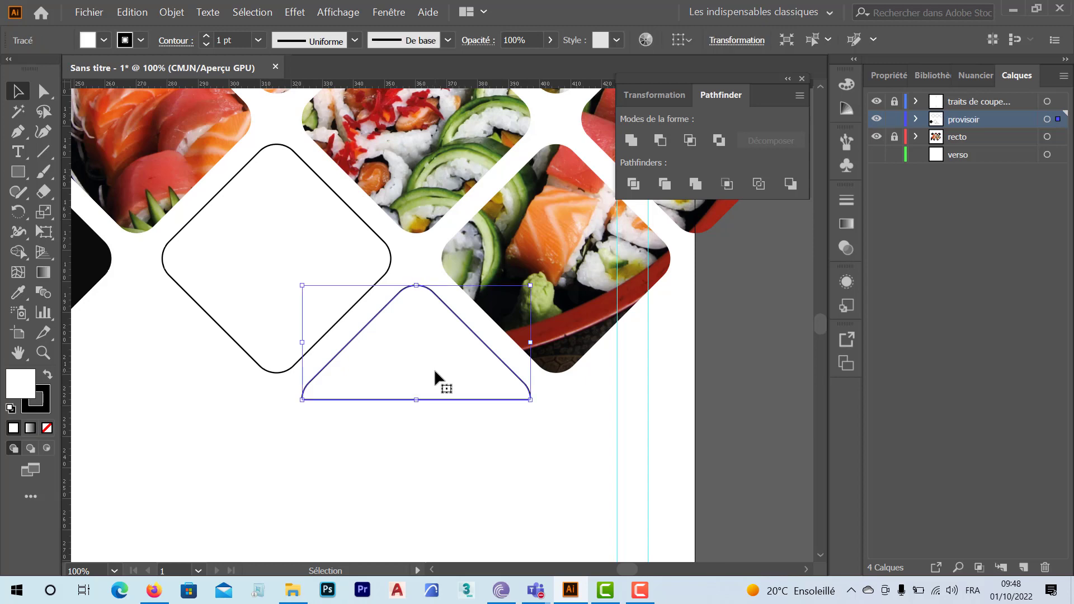
drag(408, 374, 555, 384)
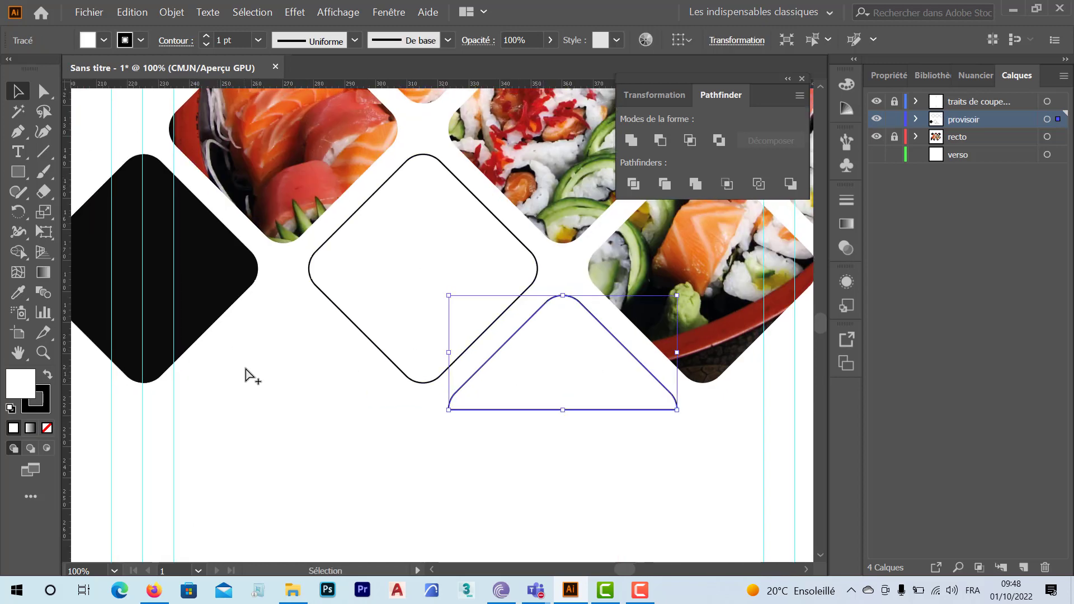
scroll(250, 374, down, 1)
drag(243, 371, 334, 407)
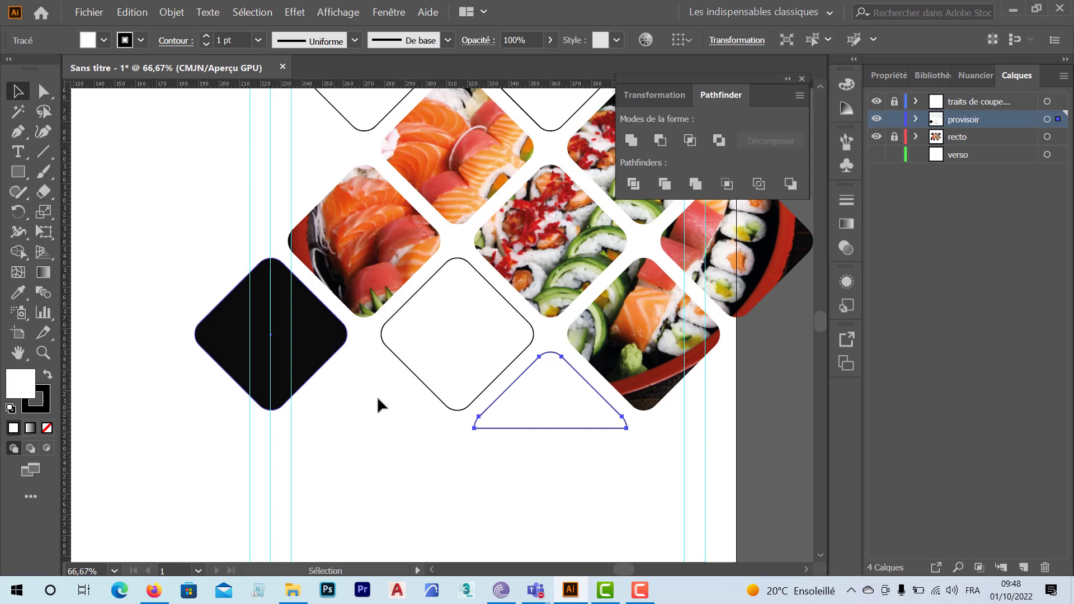
key(Return)
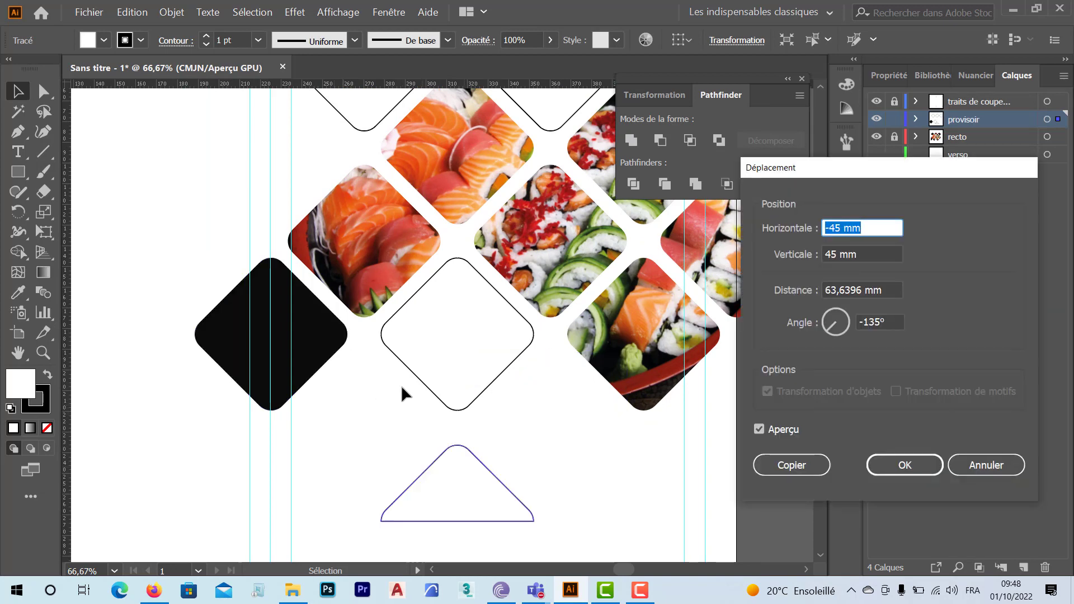
text(-90)
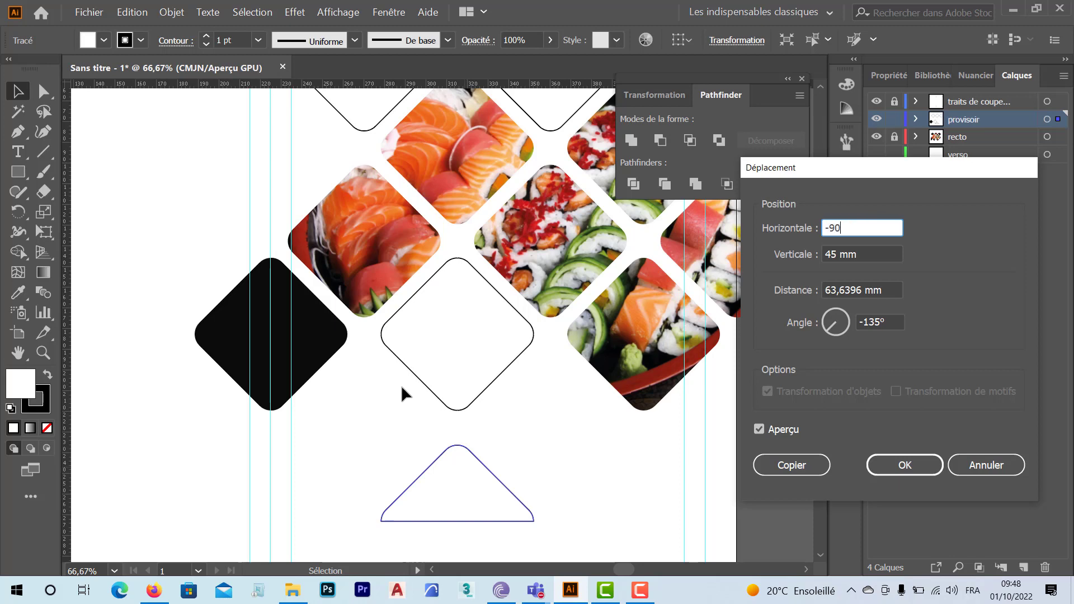
key(Tab)
text(0)
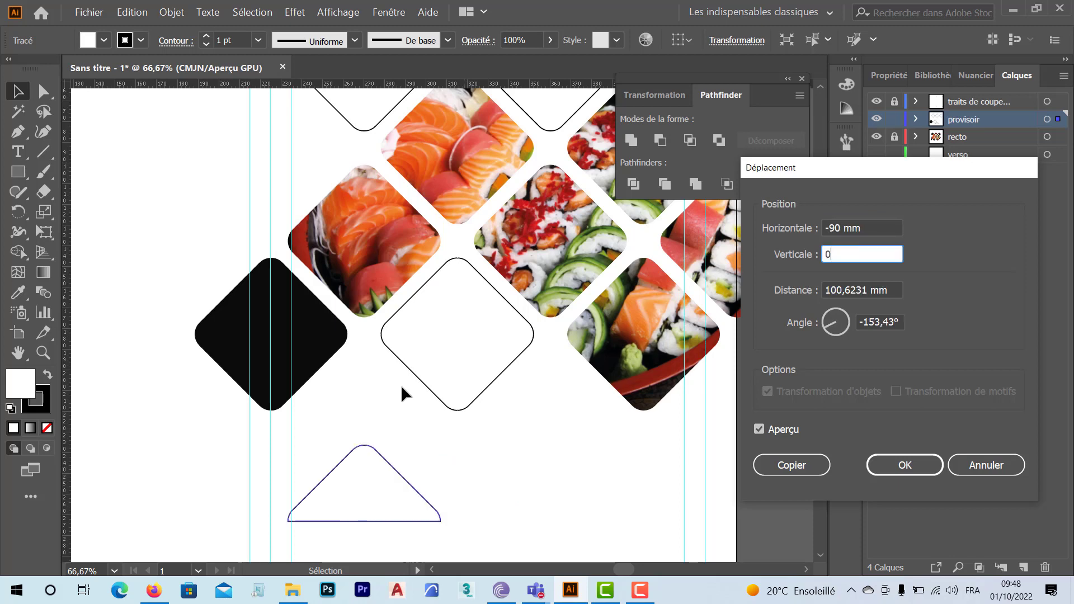
click(762, 429)
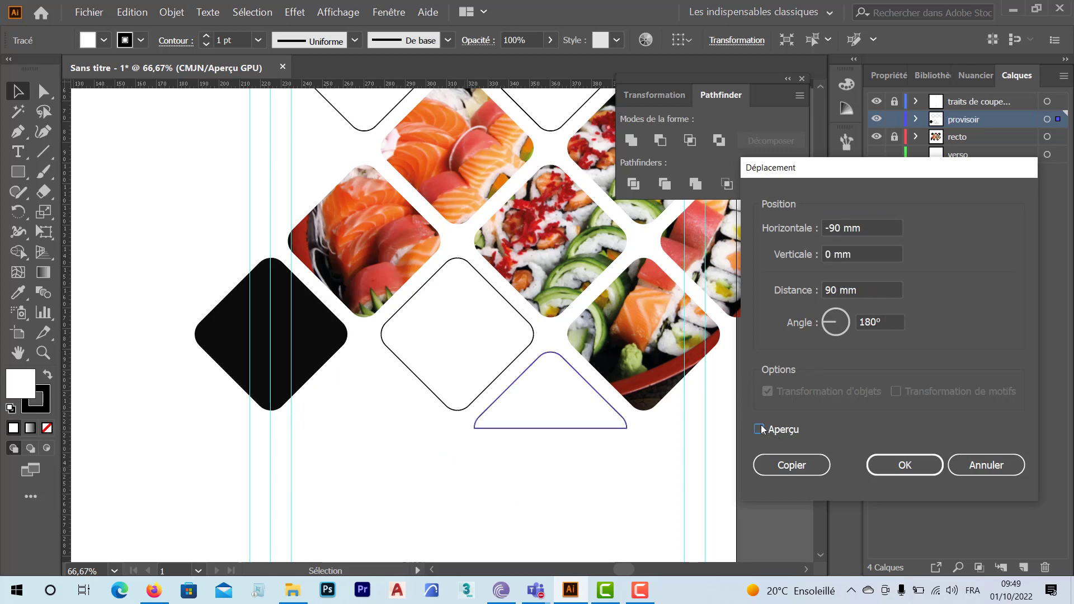
click(794, 468)
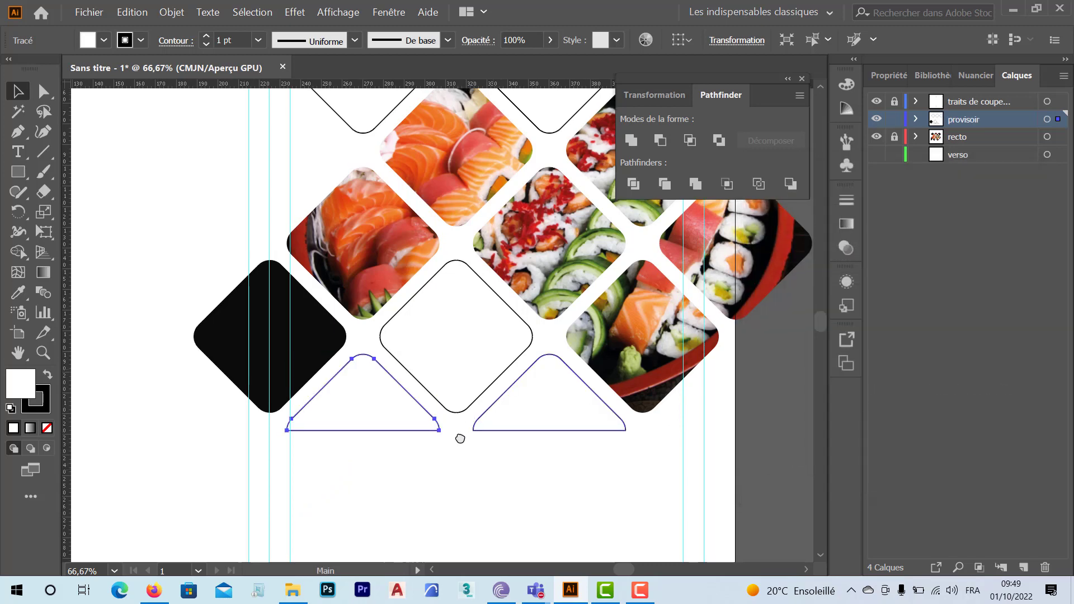
- Fill the right half-diamond with an orange sampled from the salmon in the photo using the Eyedropper
scroll(457, 439, up, 2)
scroll(458, 439, right, 1)
click(511, 490)
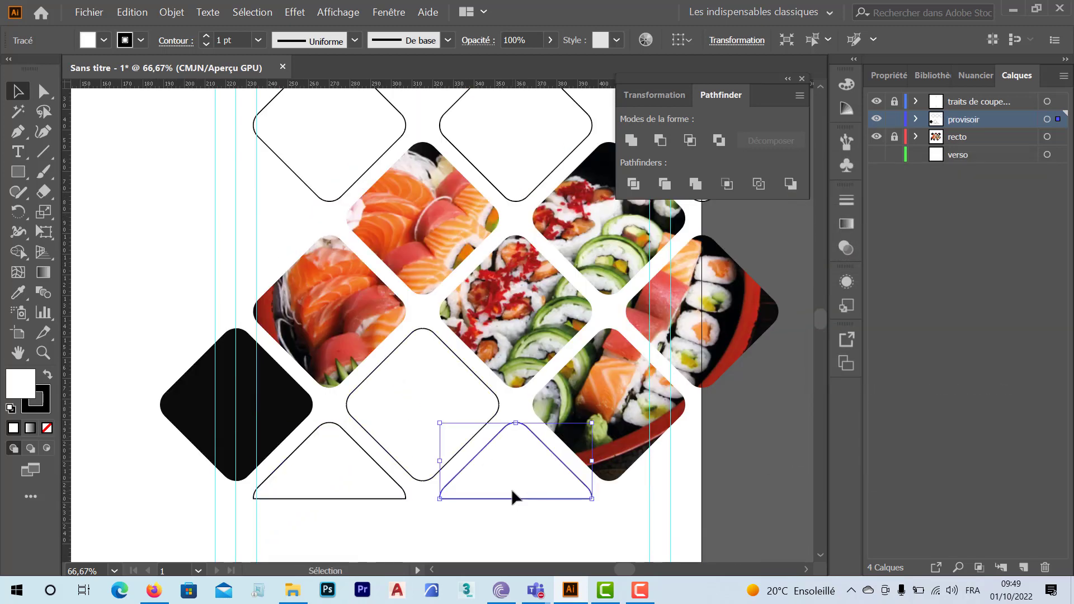
key(i)
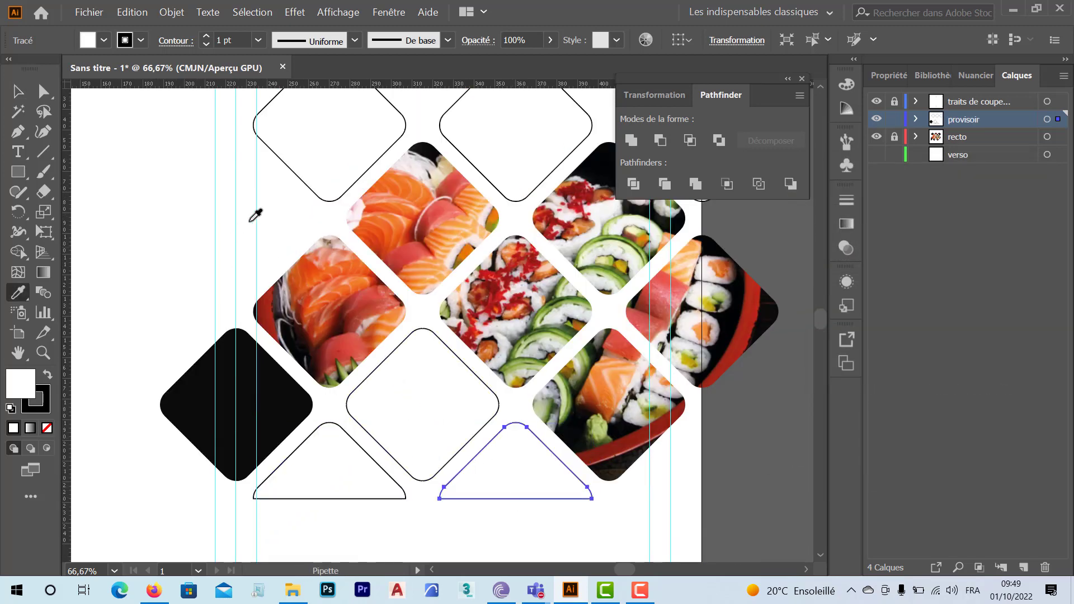
click(332, 297)
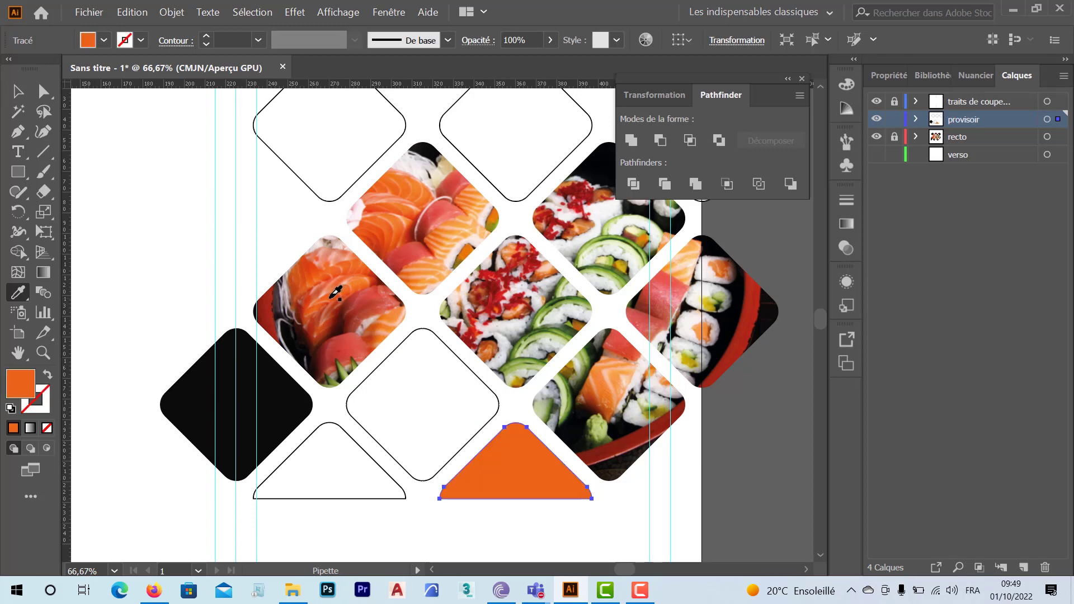
- Apply the orange half-diamond's fill and stroke settings to the left half-diamond with the Eyedropper
key(v)
click(339, 455)
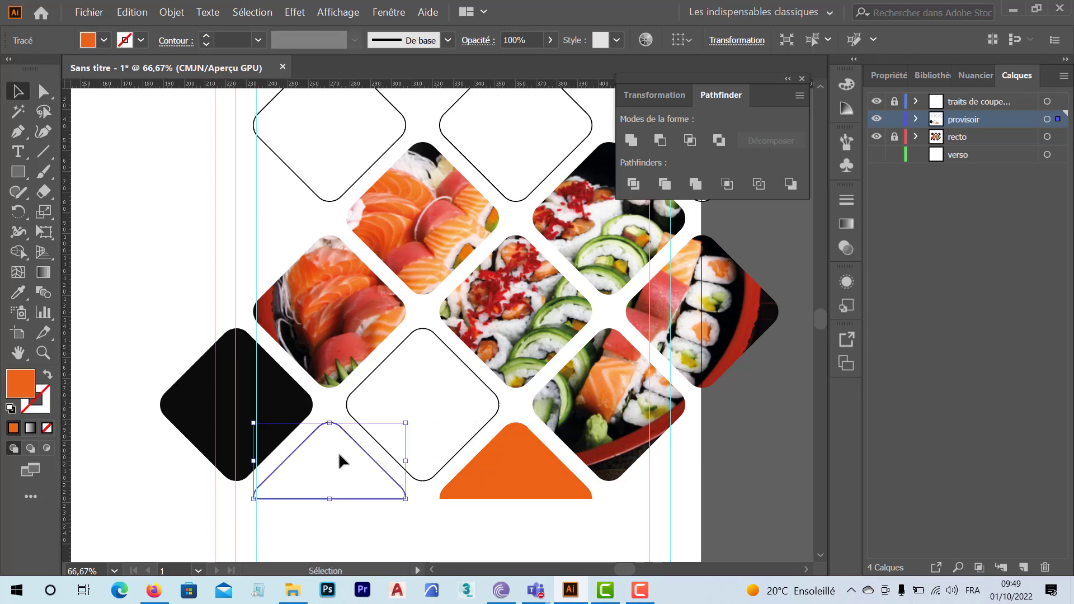
key(i)
click(510, 466)
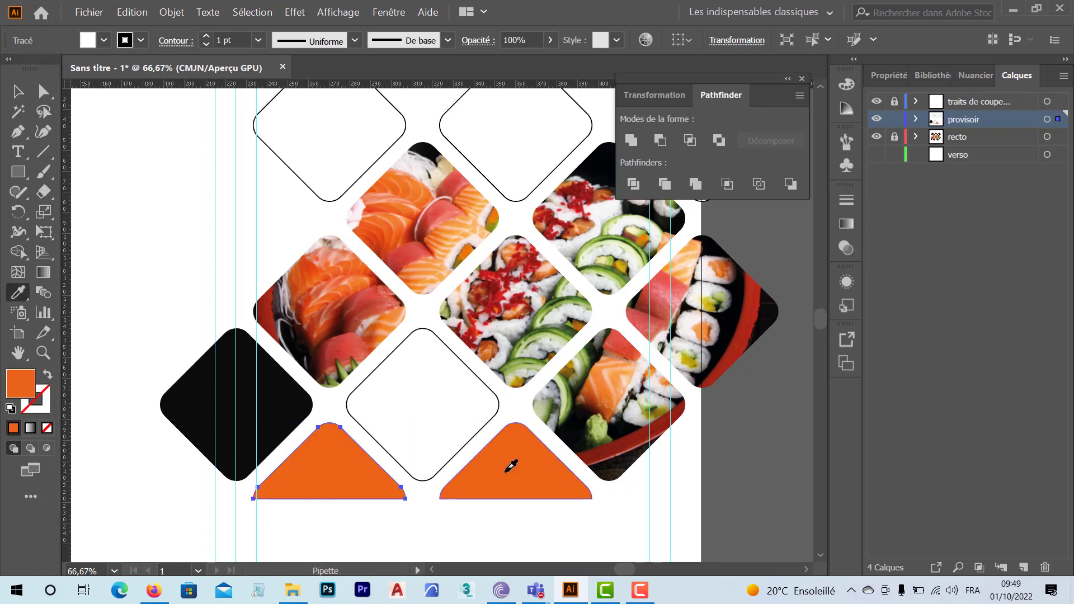
key(v)
click(737, 492)
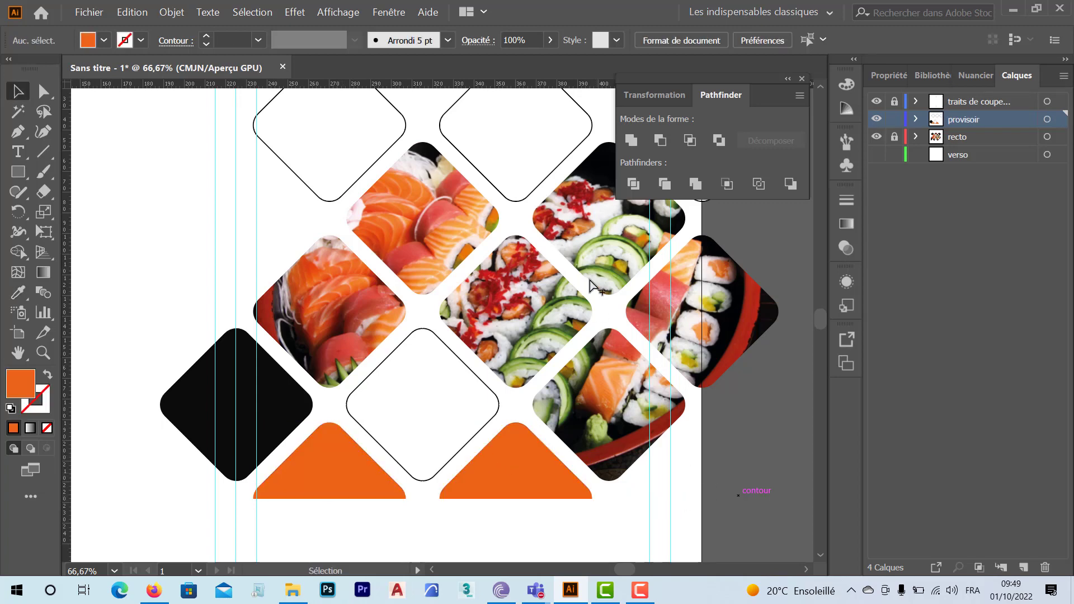
- Delete the white diamonds covering the photo between the two half-diamonds and at the left and middle of the top row
scroll(585, 279, down, 1)
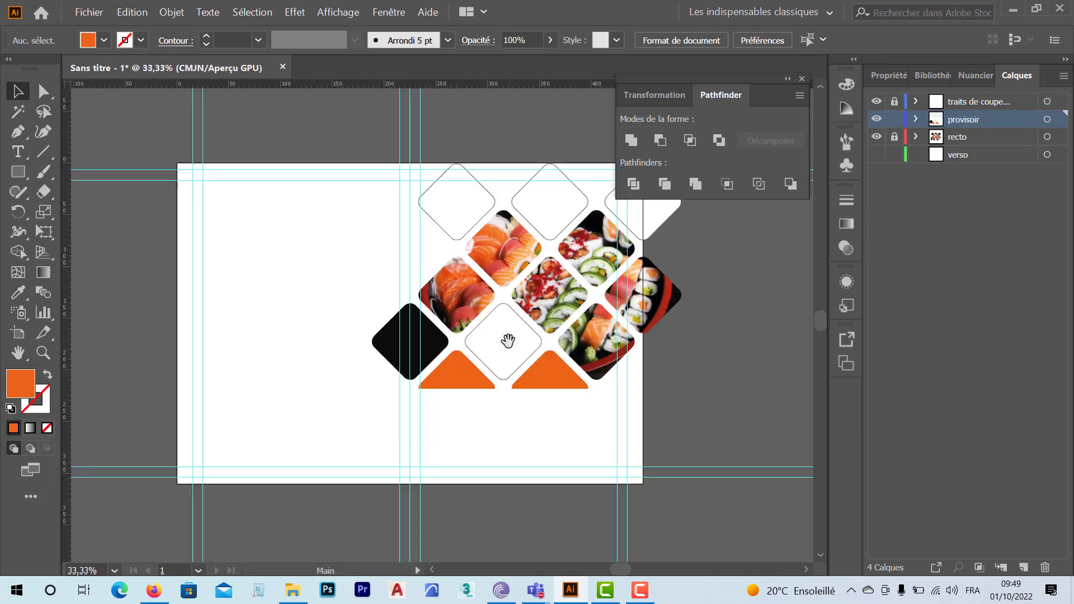
drag(508, 340, 414, 398)
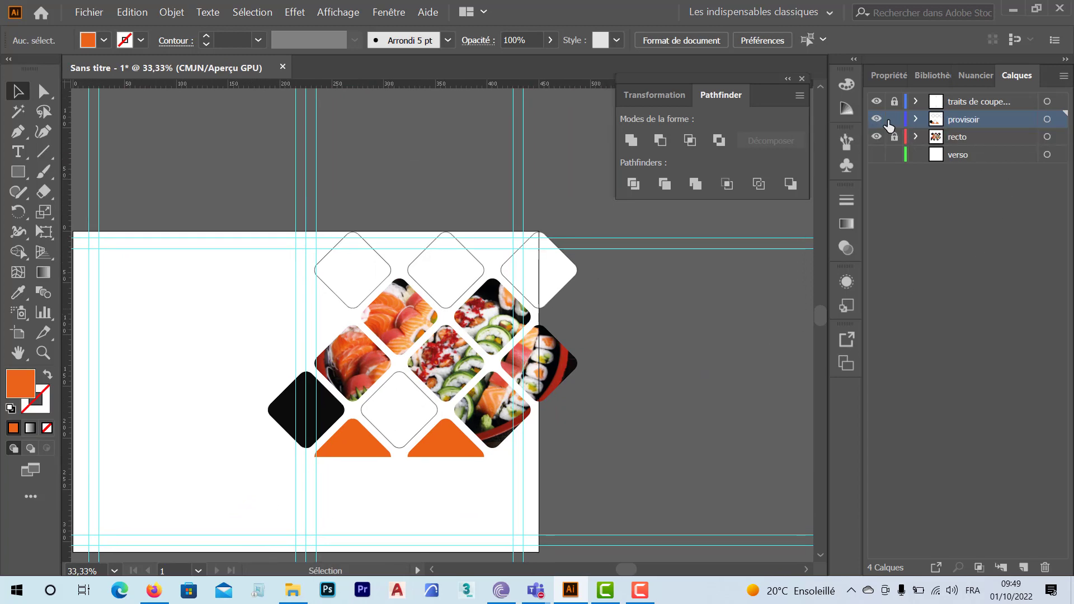
click(414, 408)
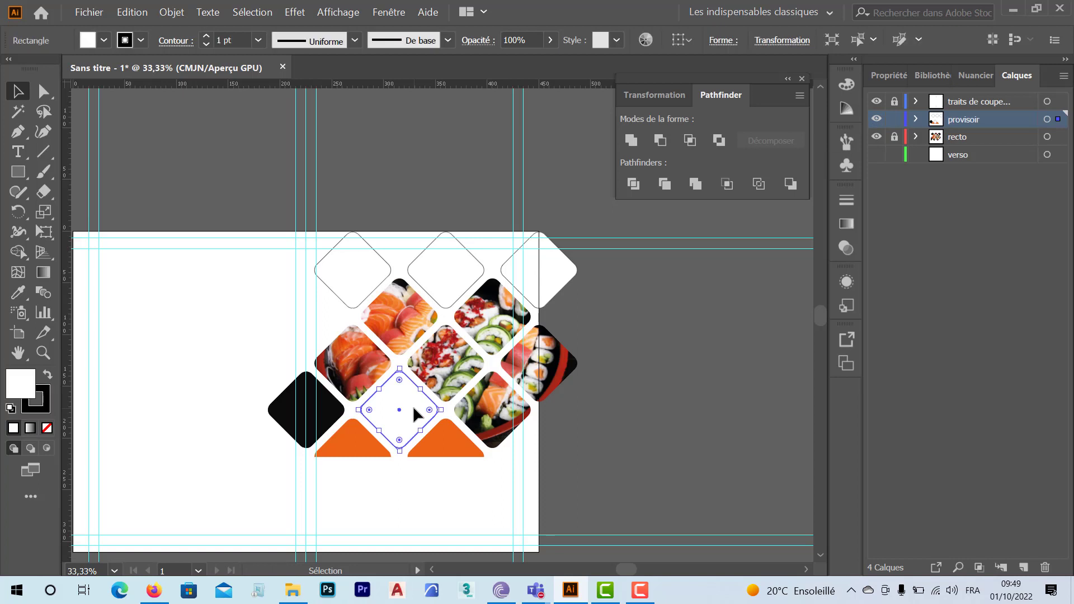
key(Delete)
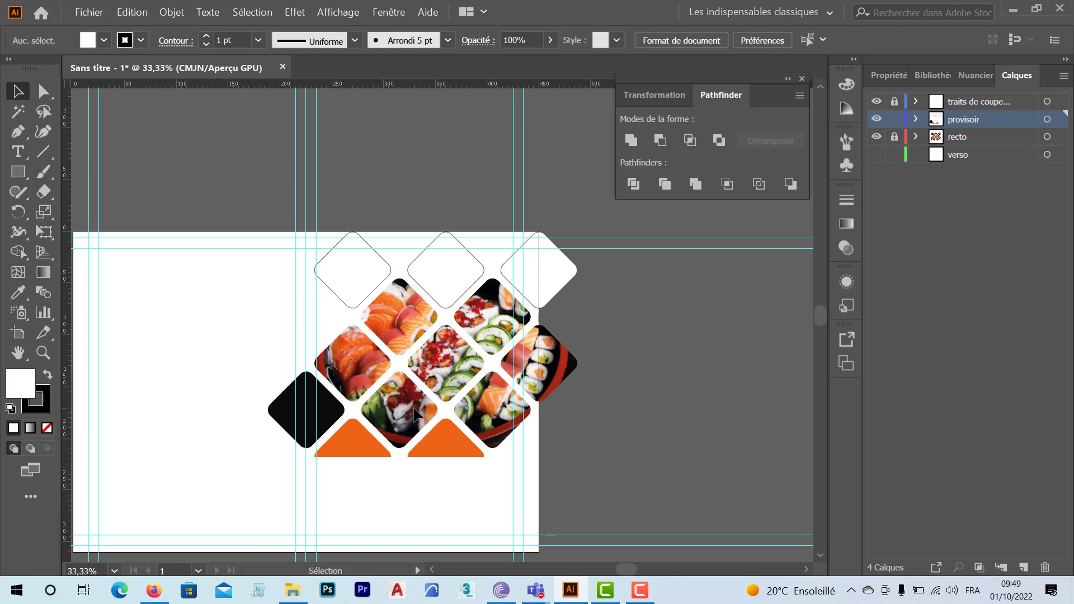
click(437, 288)
key(Delete)
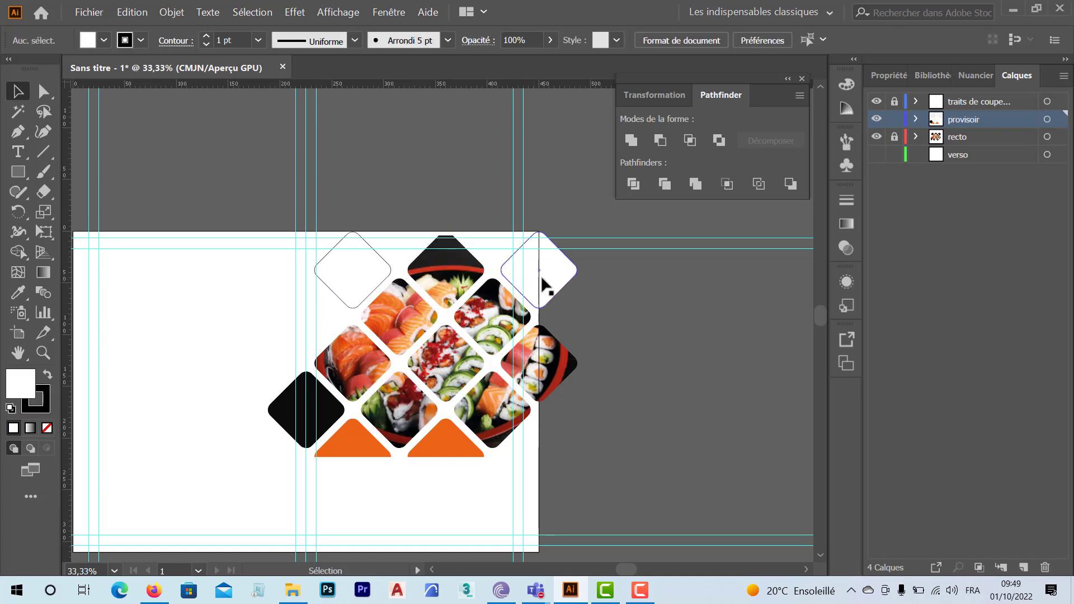
click(367, 278)
key(ctrl+z)
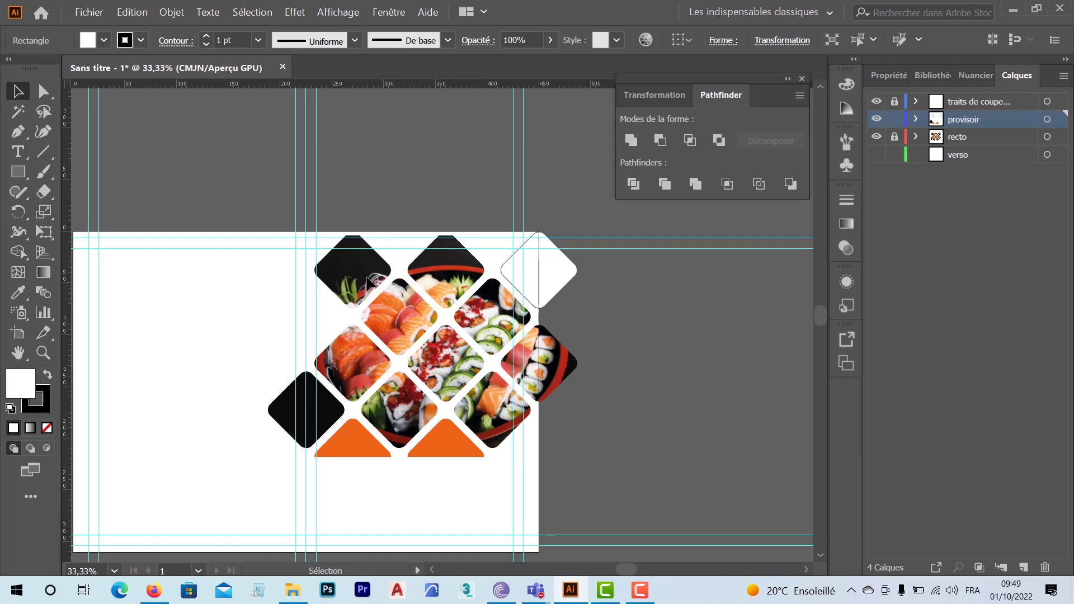
- Colour the white diamond at the right end of the top row orange by sampling the left half-diamond
click(536, 288)
key(i)
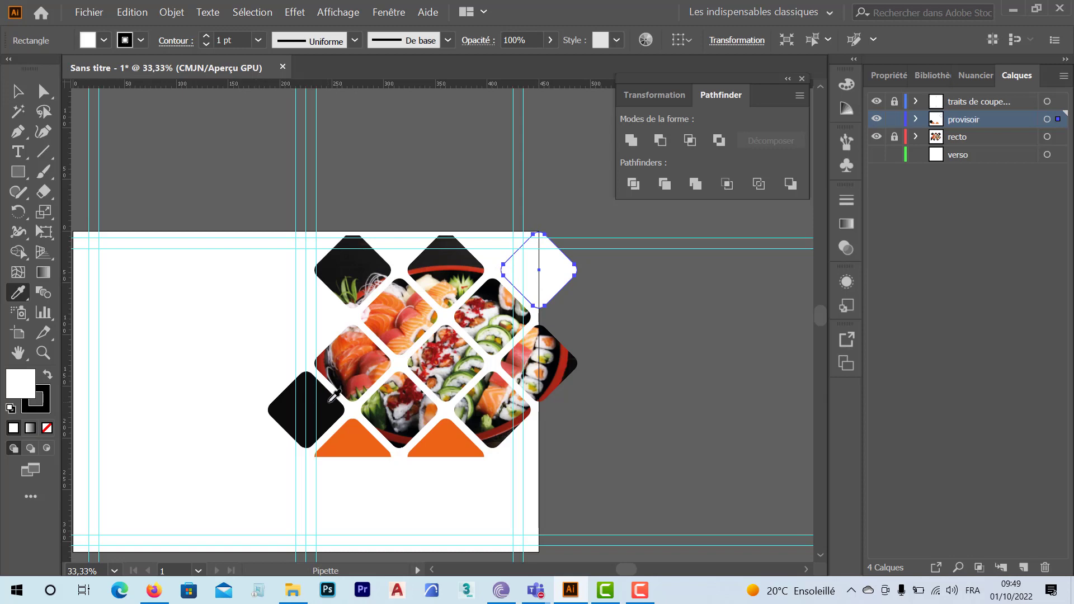
click(376, 439)
key(v)
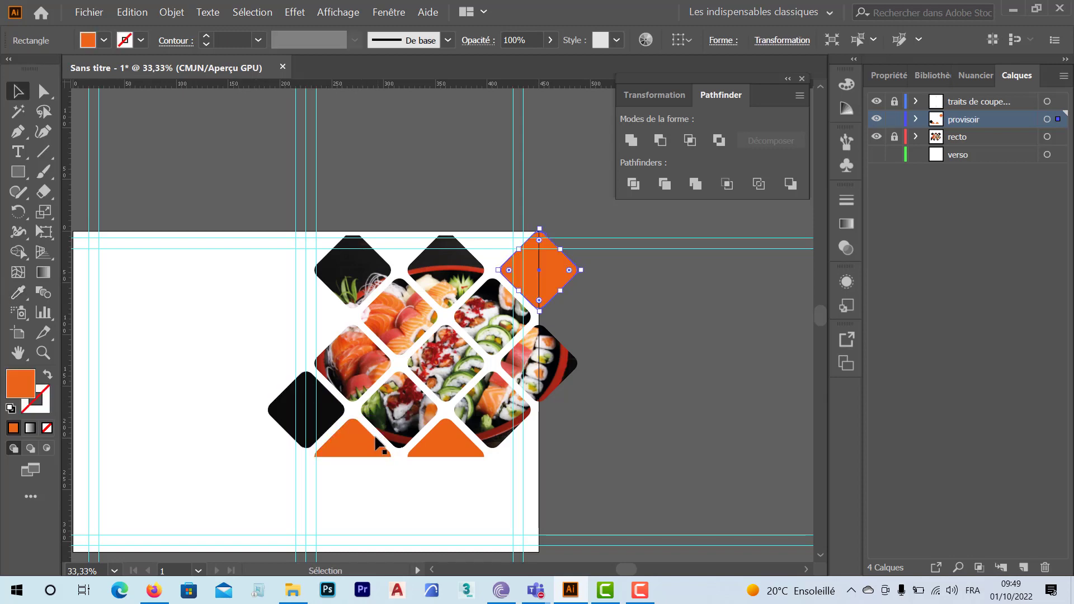
- Recolour the right half-diamond black by sampling the black diamond with the Eyedropper
click(443, 445)
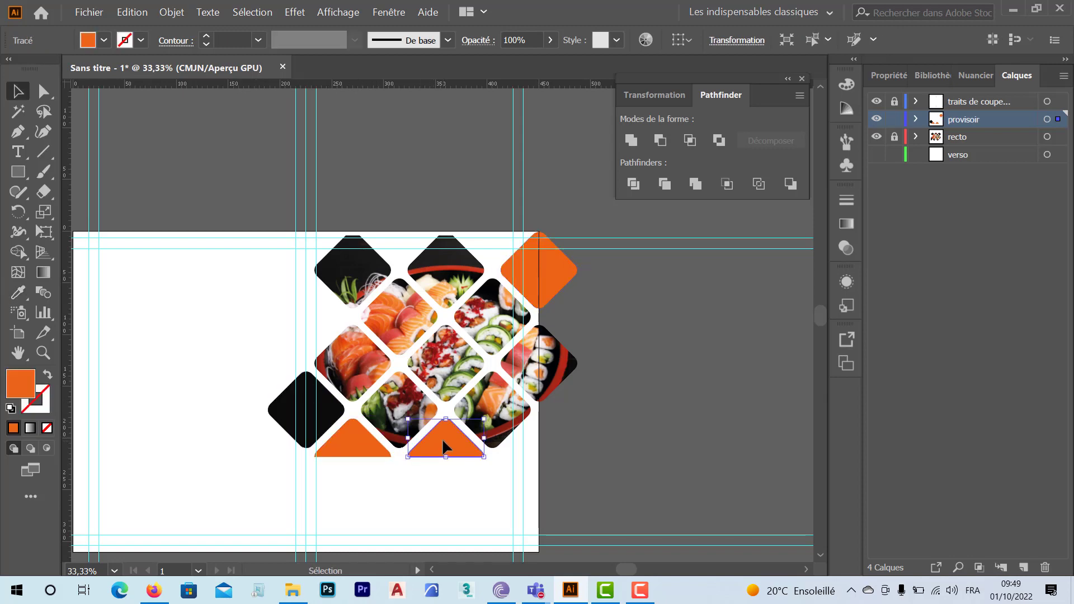
key(i)
click(330, 407)
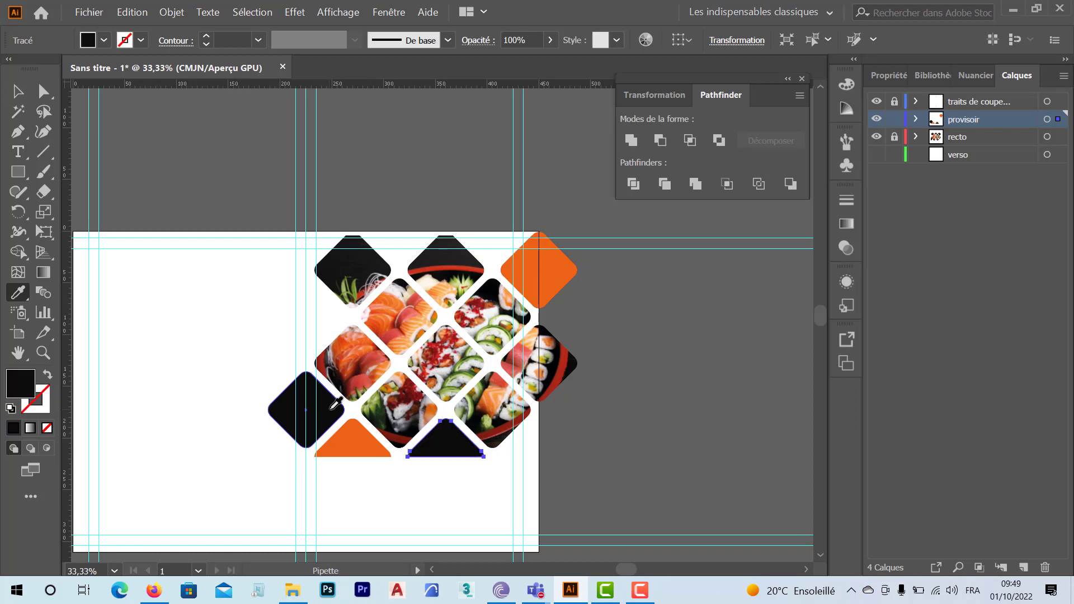
key(v)
click(616, 434)
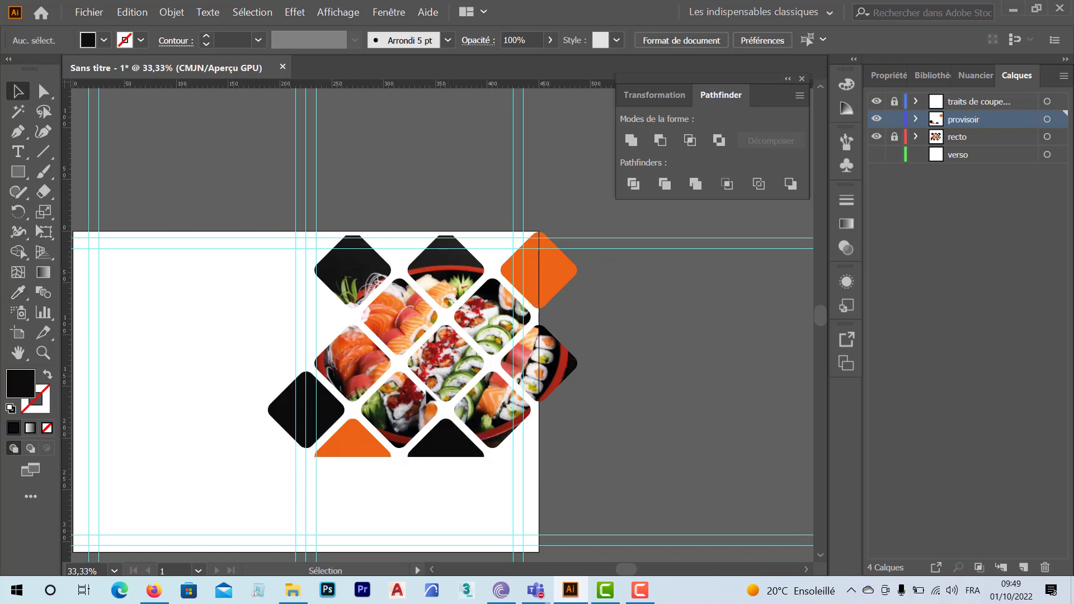
- Unlock the recto layer and move all the coloured shapes from the provisoir layer onto it
scroll(427, 397, down, 3)
scroll(427, 398, left, 3)
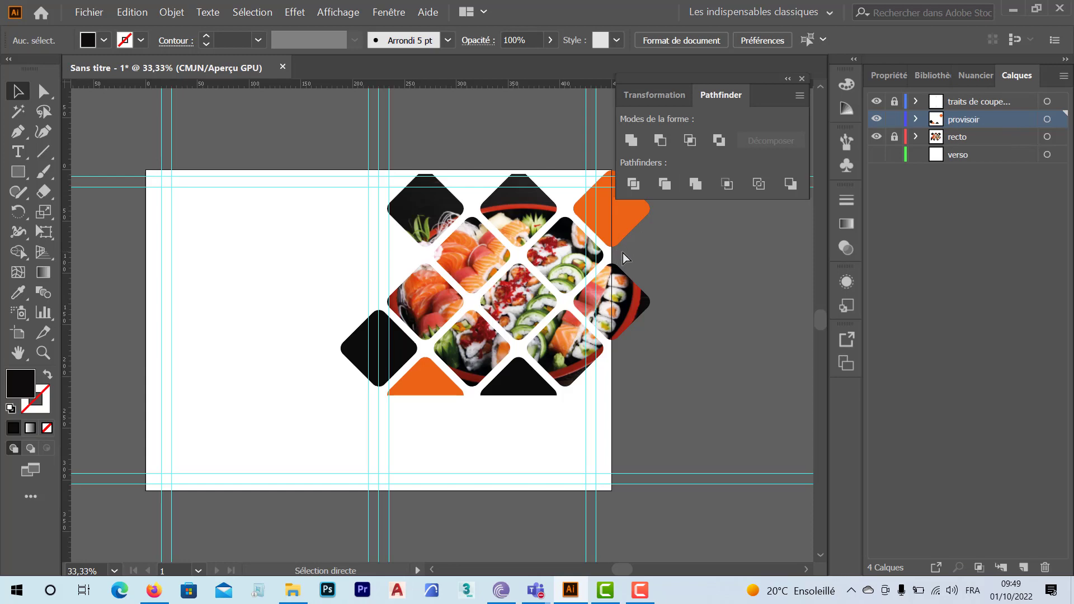
key(ctrl+a)
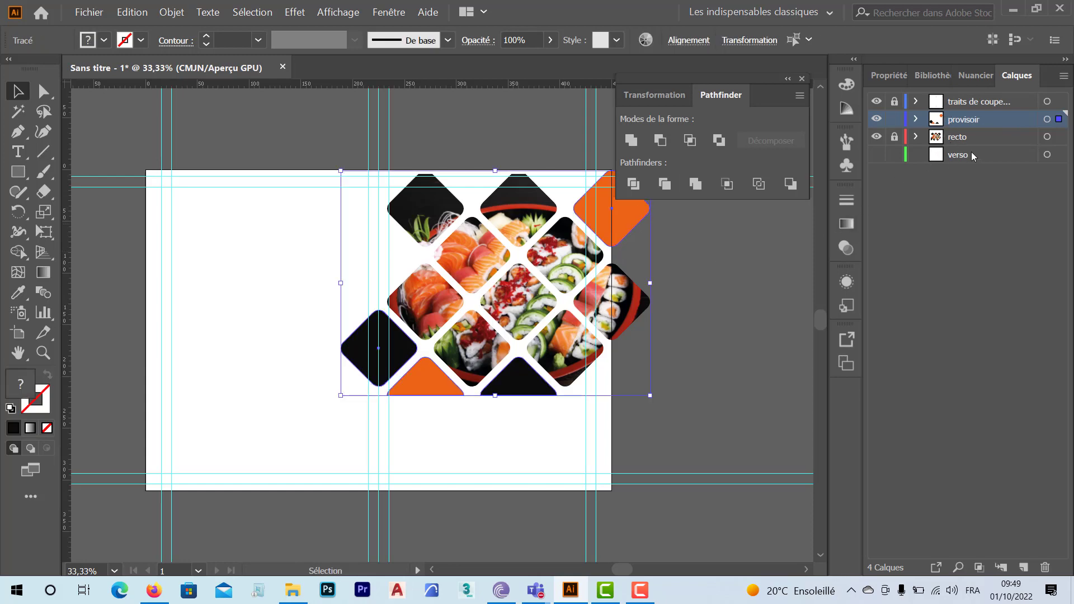
drag(1059, 119, 1049, 141)
click(896, 138)
drag(1057, 139, 1058, 137)
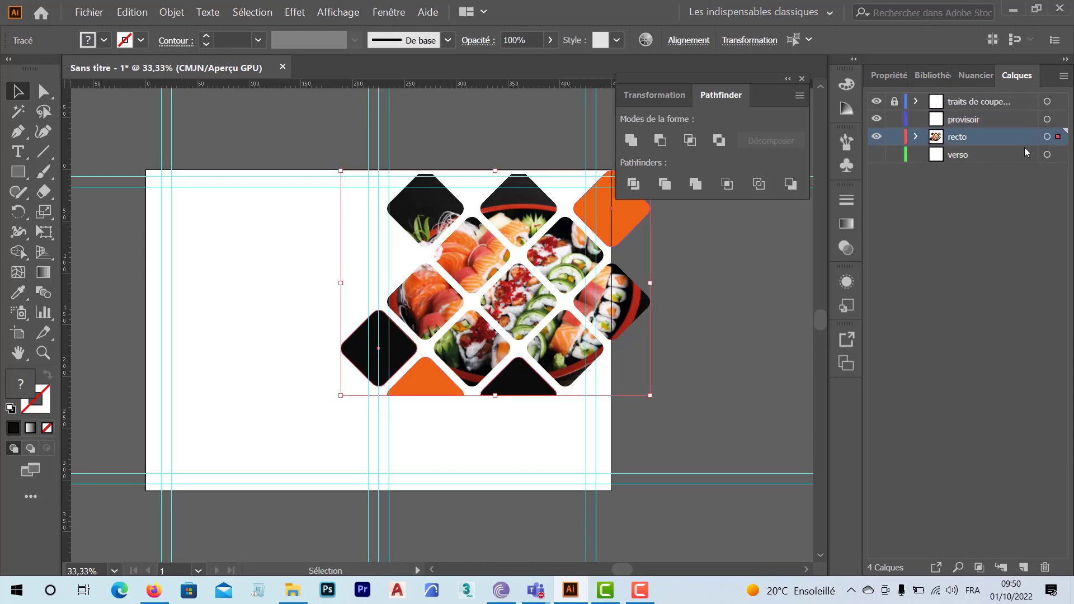
- Delete the empty provisoir layer and clear the selection
click(942, 122)
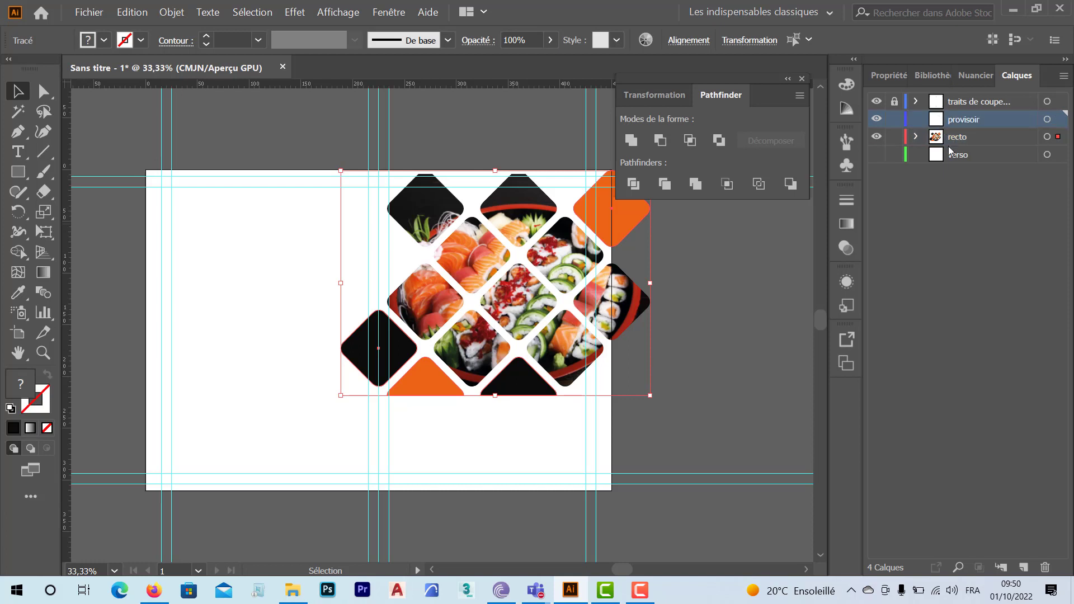
click(1045, 567)
click(736, 365)
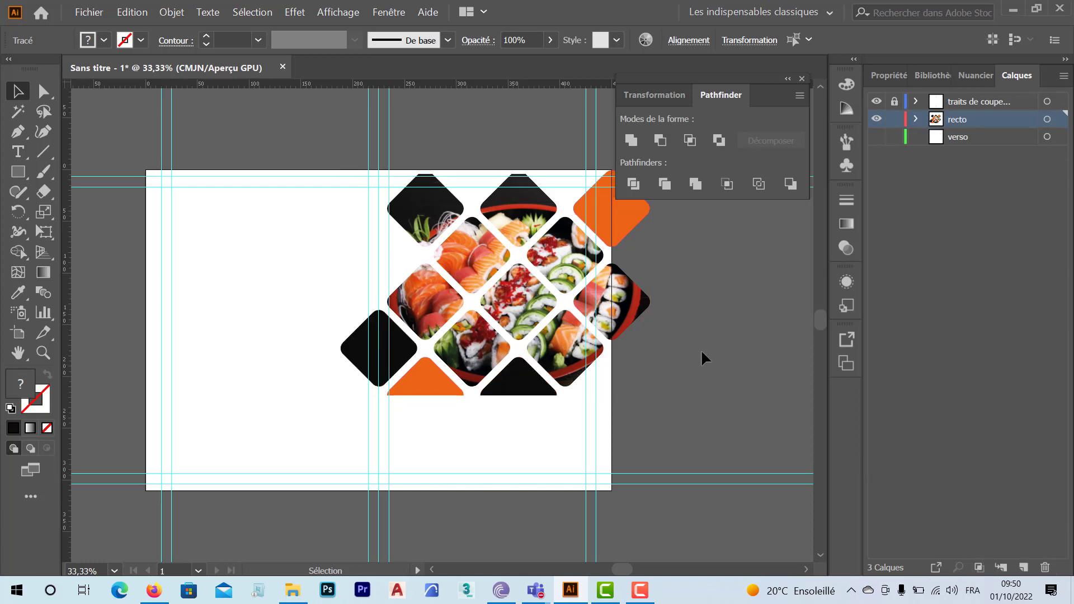
drag(515, 344, 440, 338)
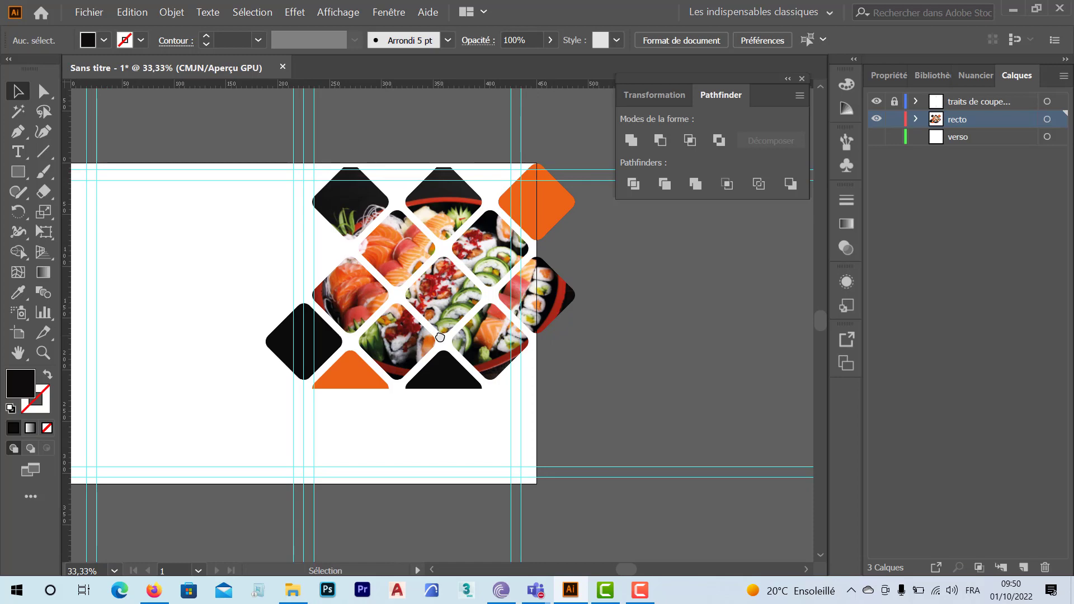
drag(362, 351, 413, 337)
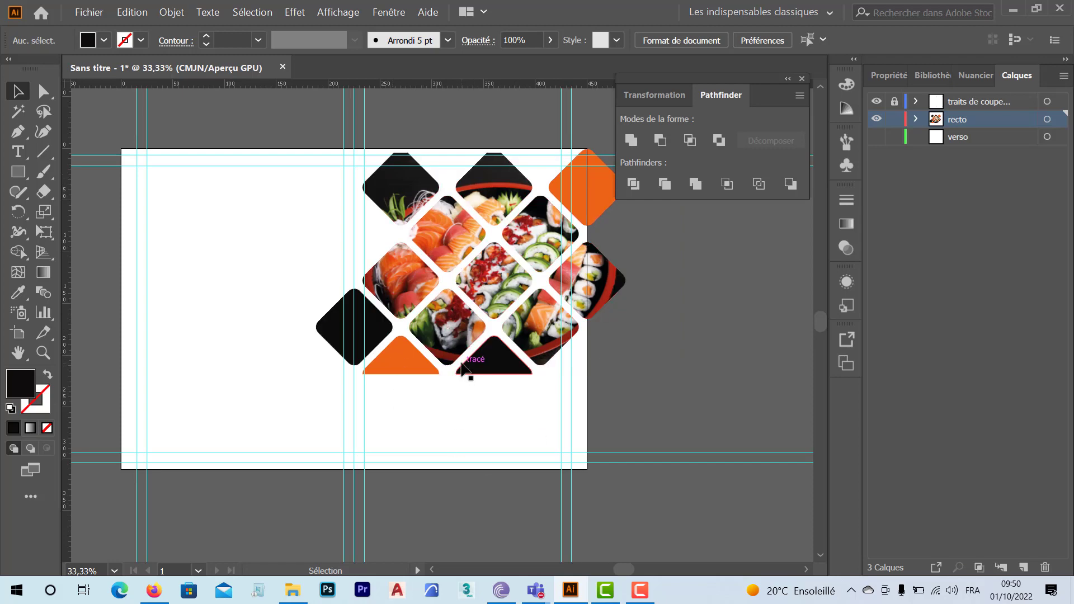
click(638, 598)
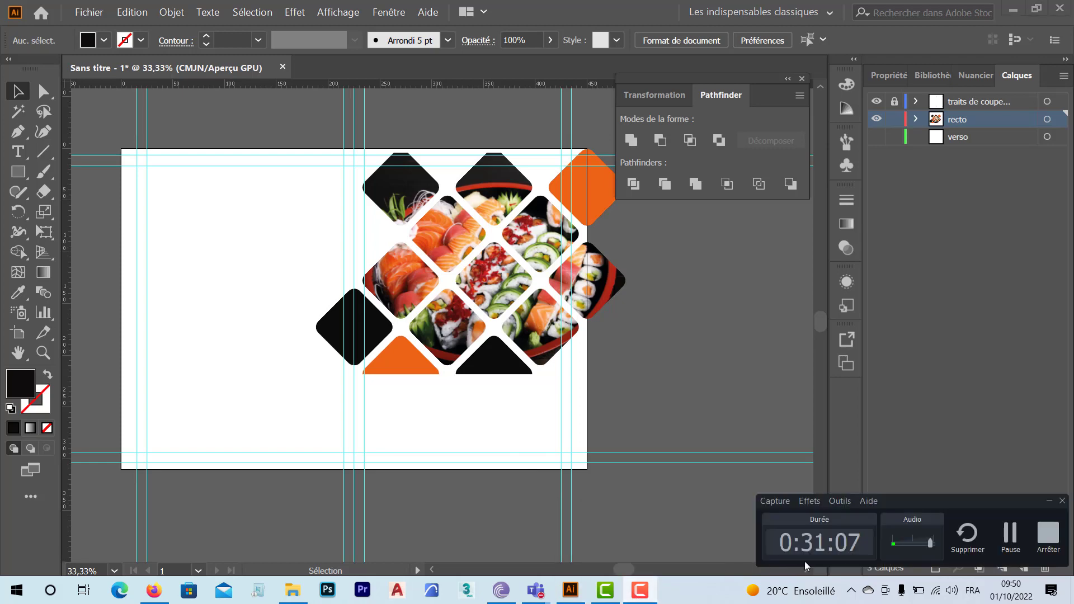
click(1012, 542)
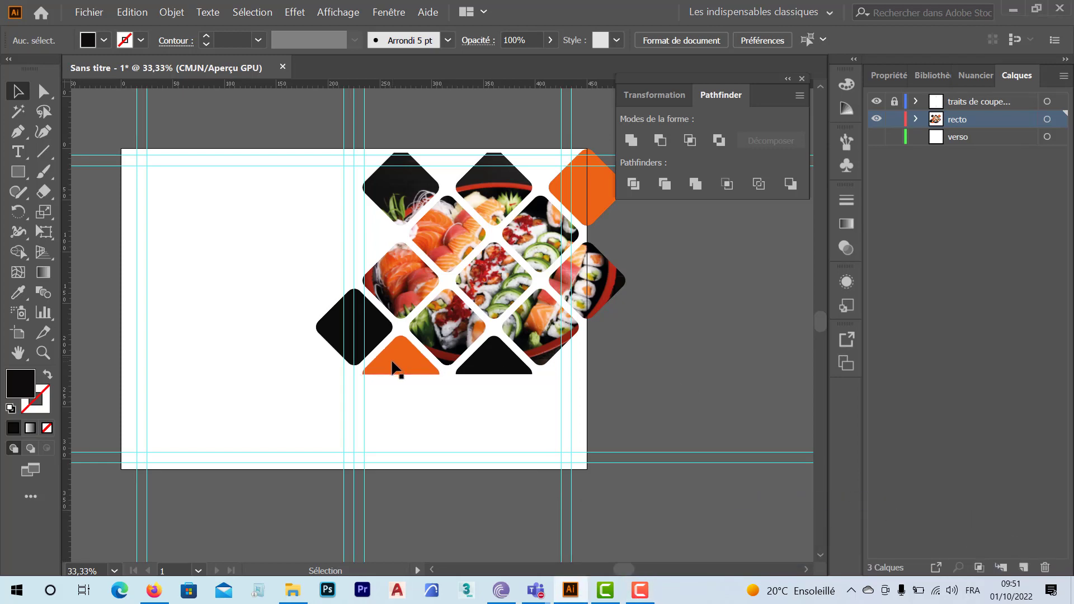
drag(340, 348, 378, 354)
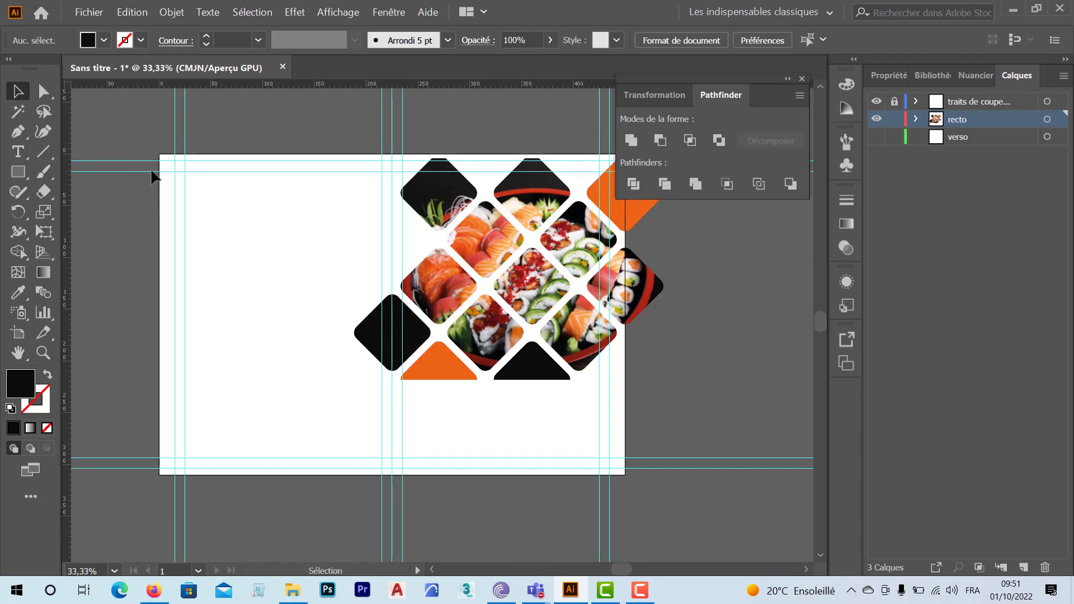
- Draw a black rectangle about 154 × 100 mm on the left page, with its upper right corner at the inner margin guides
click(393, 211)
click(391, 207)
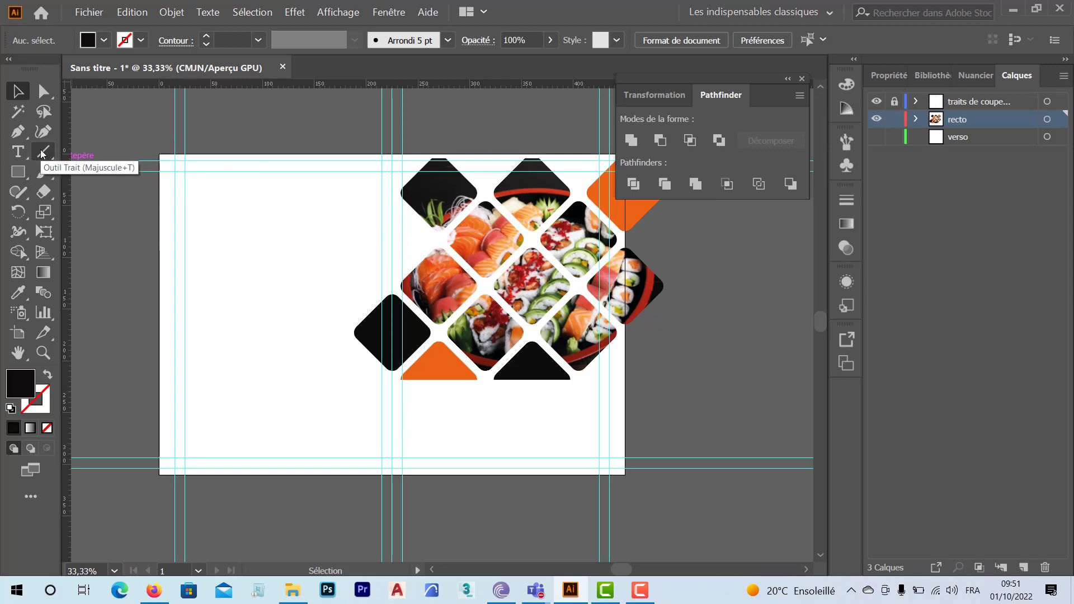
click(18, 172)
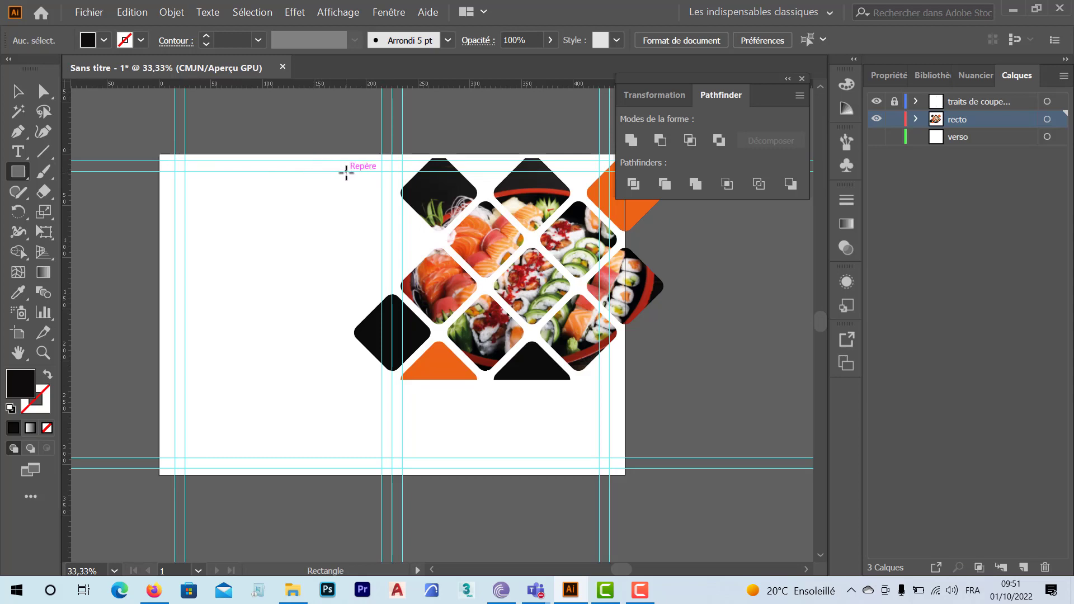
drag(380, 171, 222, 274)
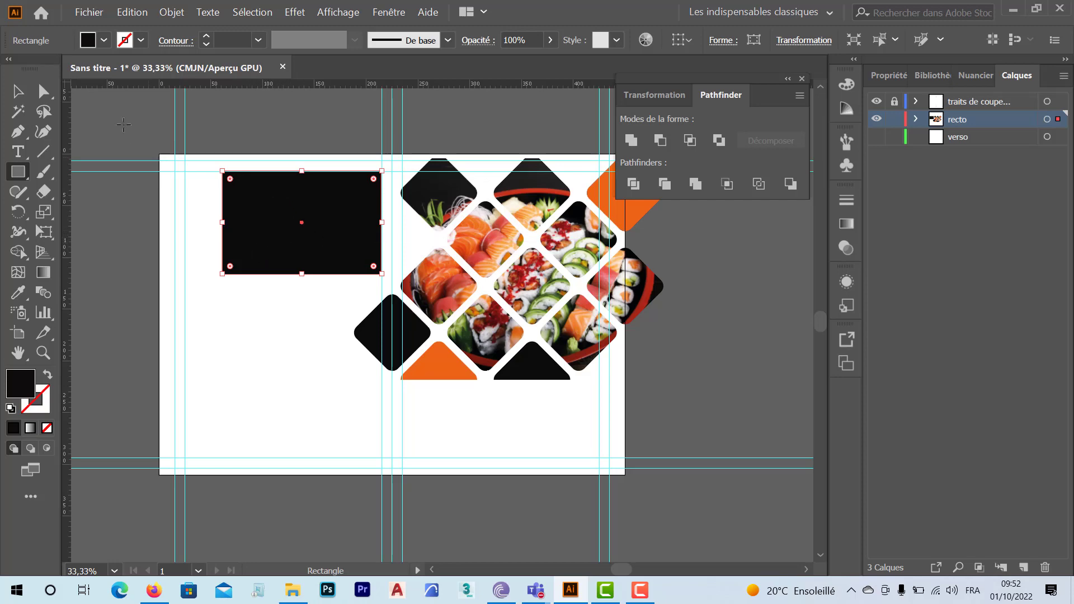
- Try stretching the black rectangle's upper edge to the outer guide and past it, and bring it back to the inner margin guide
click(18, 91)
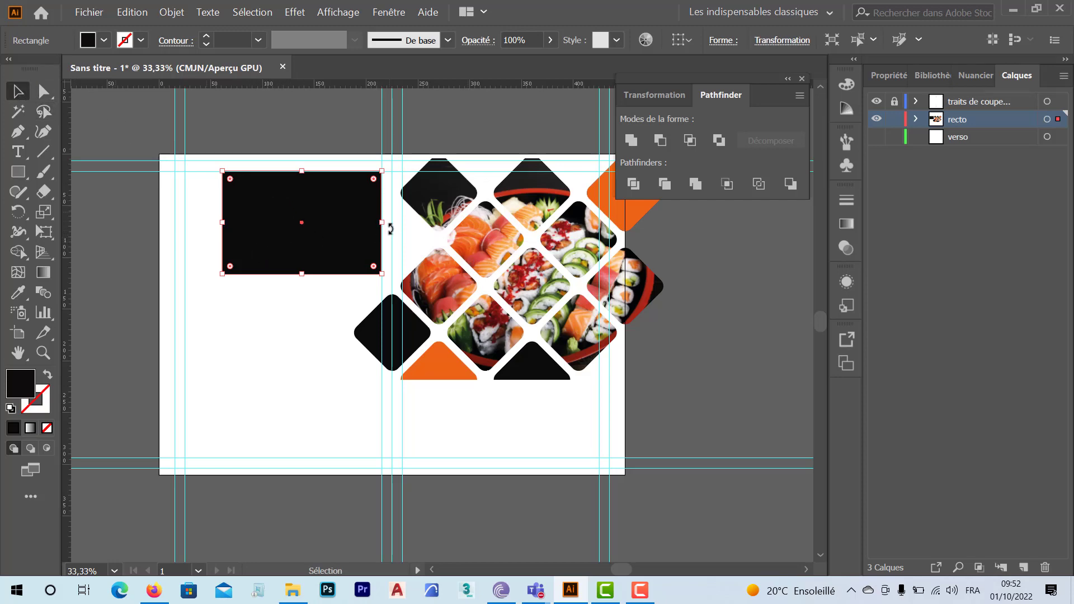
drag(383, 222, 386, 221)
scroll(299, 173, up, 5)
drag(284, 187, 414, 373)
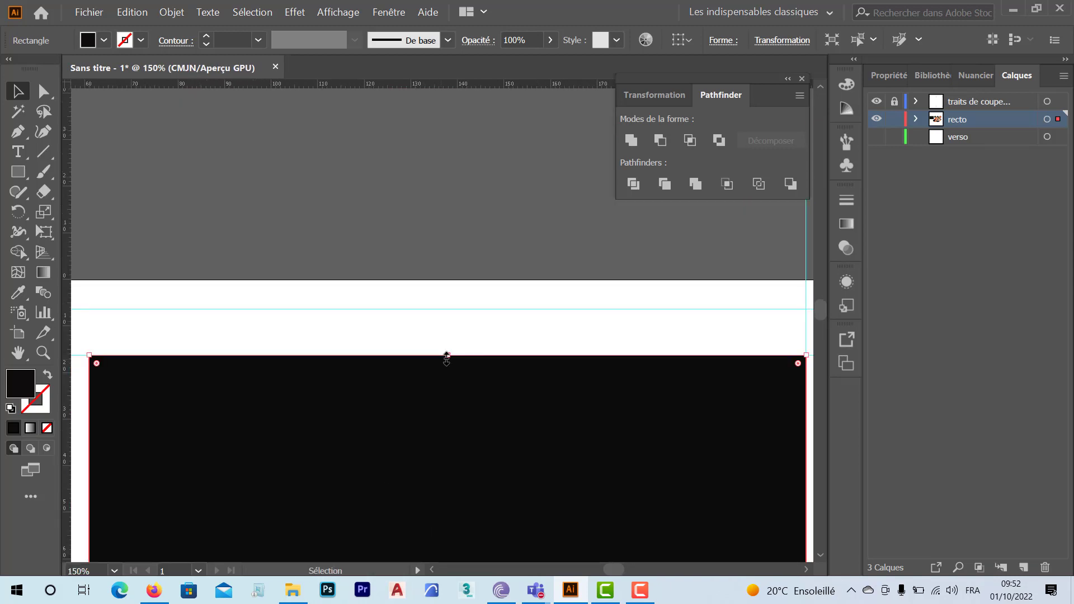
drag(449, 359, 451, 309)
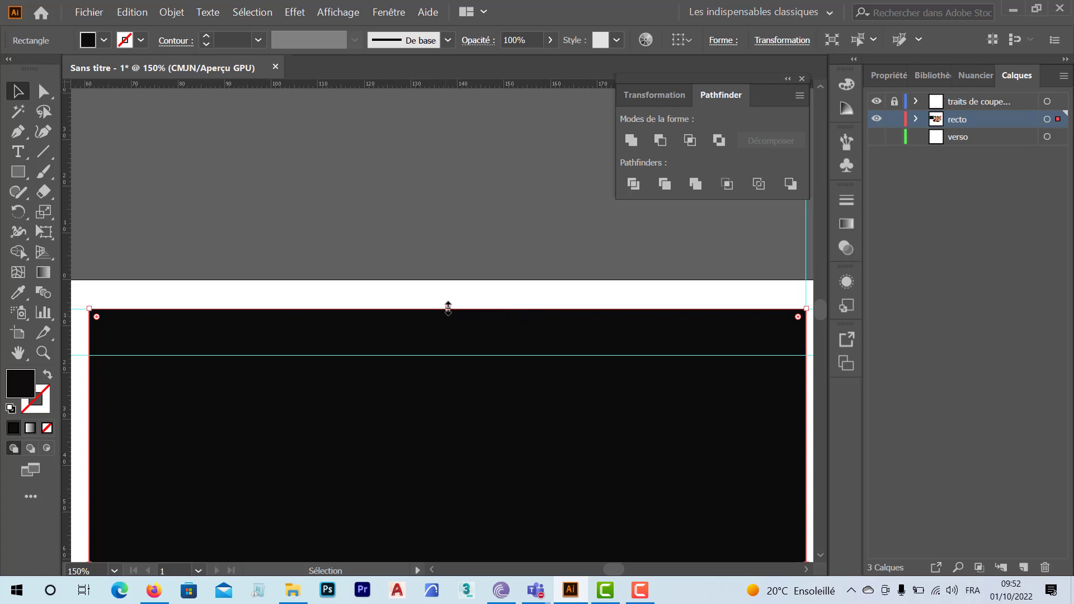
drag(447, 308, 447, 292)
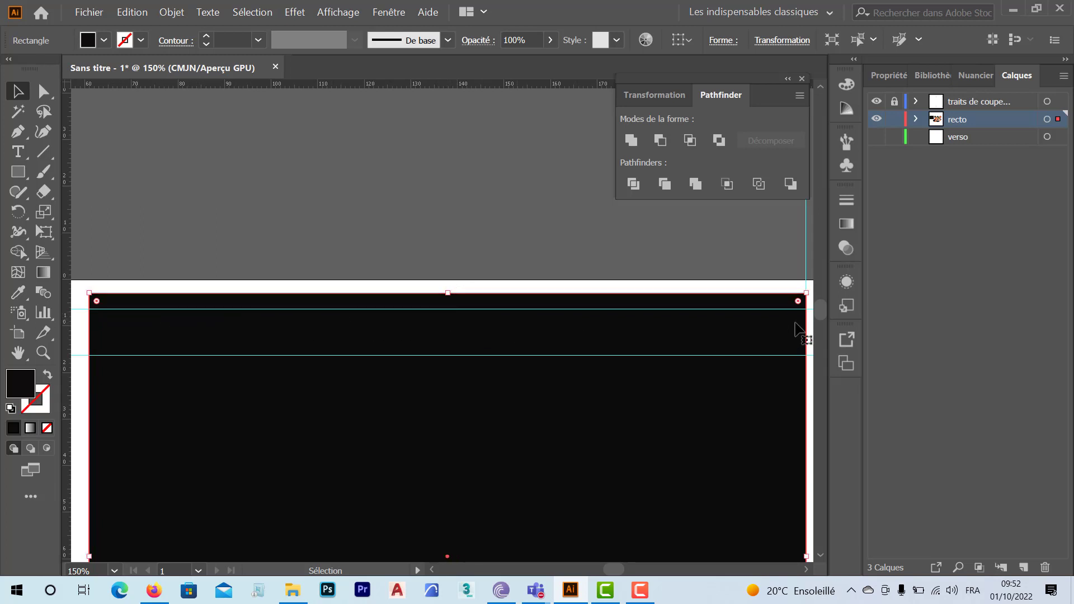
drag(448, 293, 448, 356)
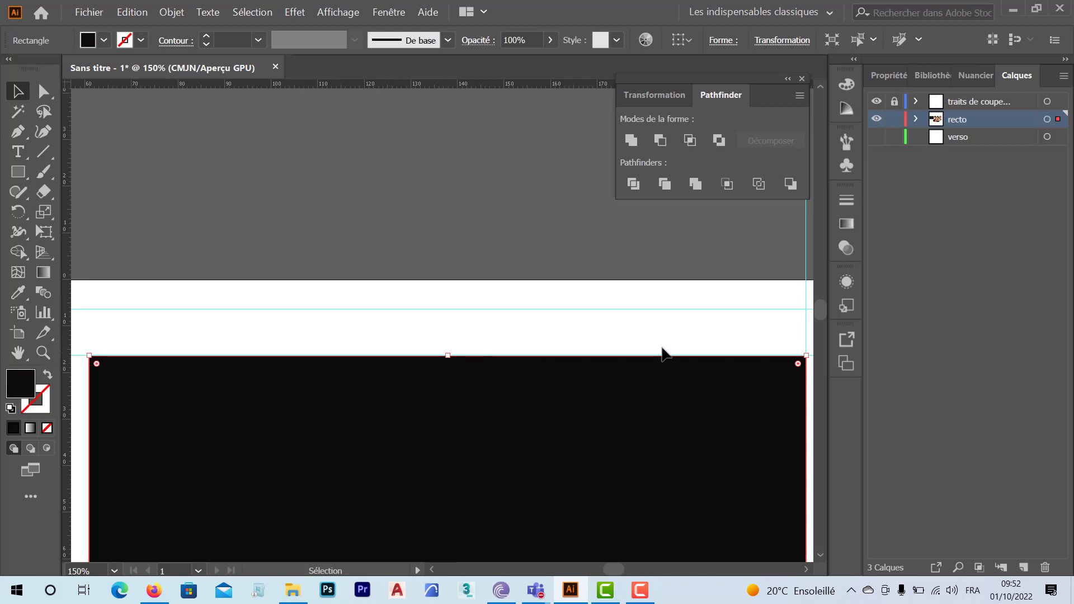
scroll(655, 351, down, 3)
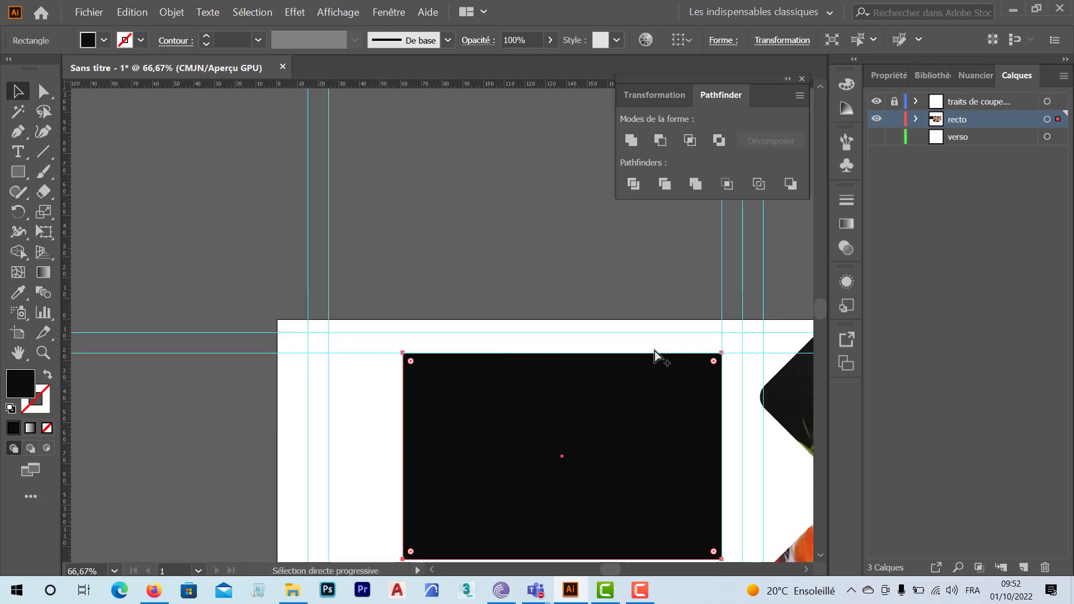
- Move the black rectangle down about 19 mm and extend its left side to the inner left margin guide
drag(572, 445, 372, 326)
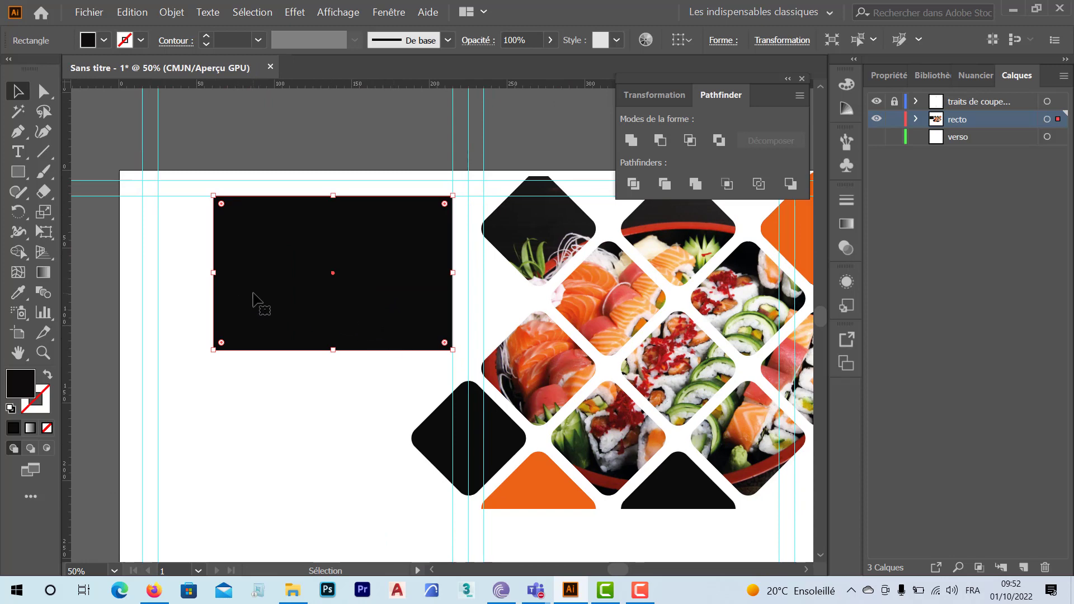
drag(258, 305, 257, 331)
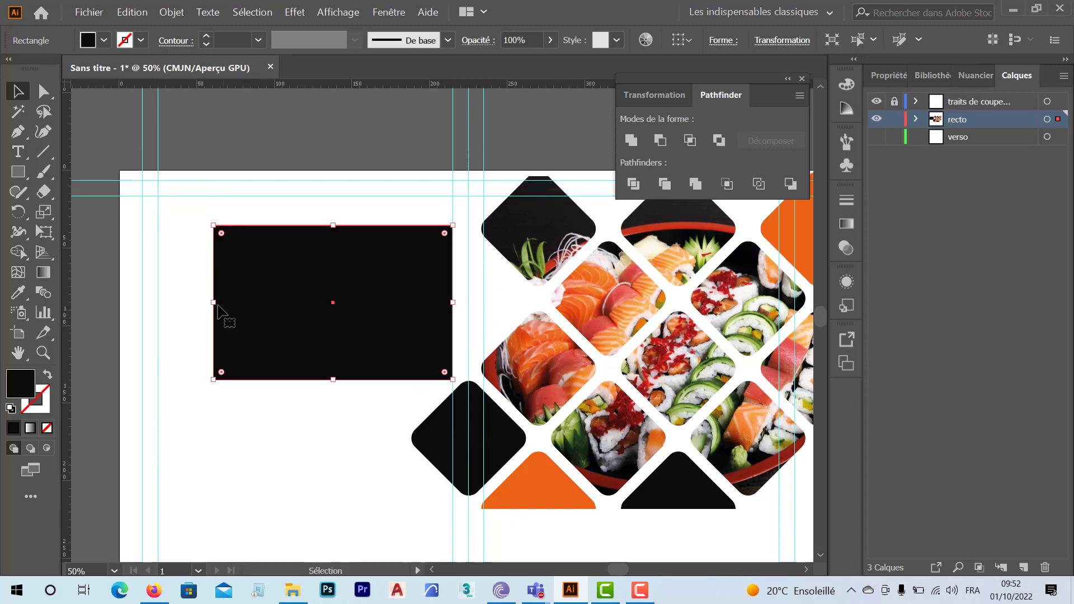
drag(212, 303, 159, 303)
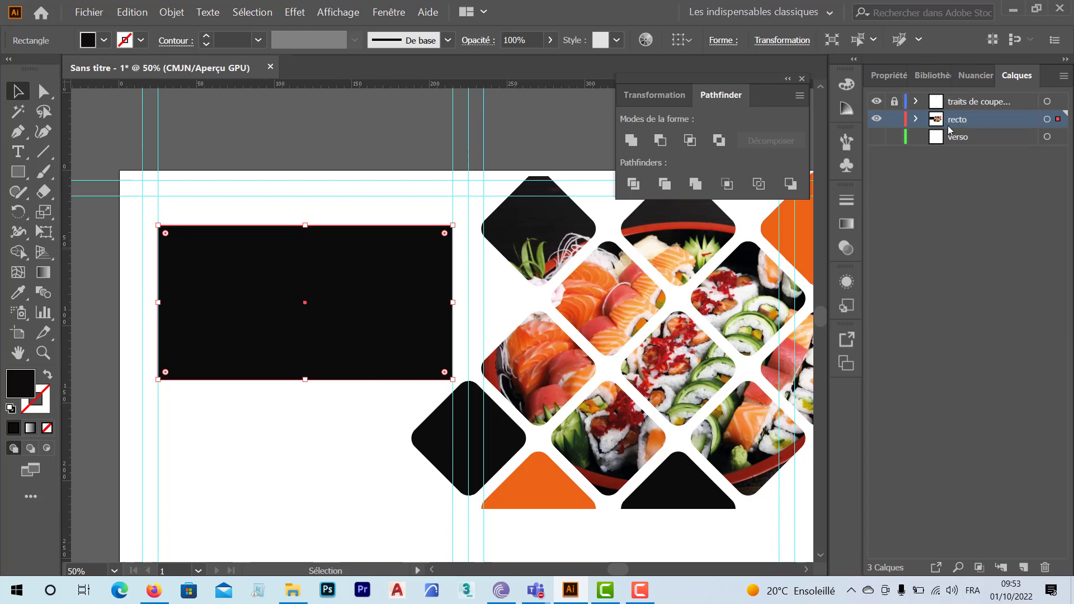
- Create a text frame about 144 × 33 mm below the black rectangle and replace the placeholder text with "TITRE"
drag(369, 327, 368, 269)
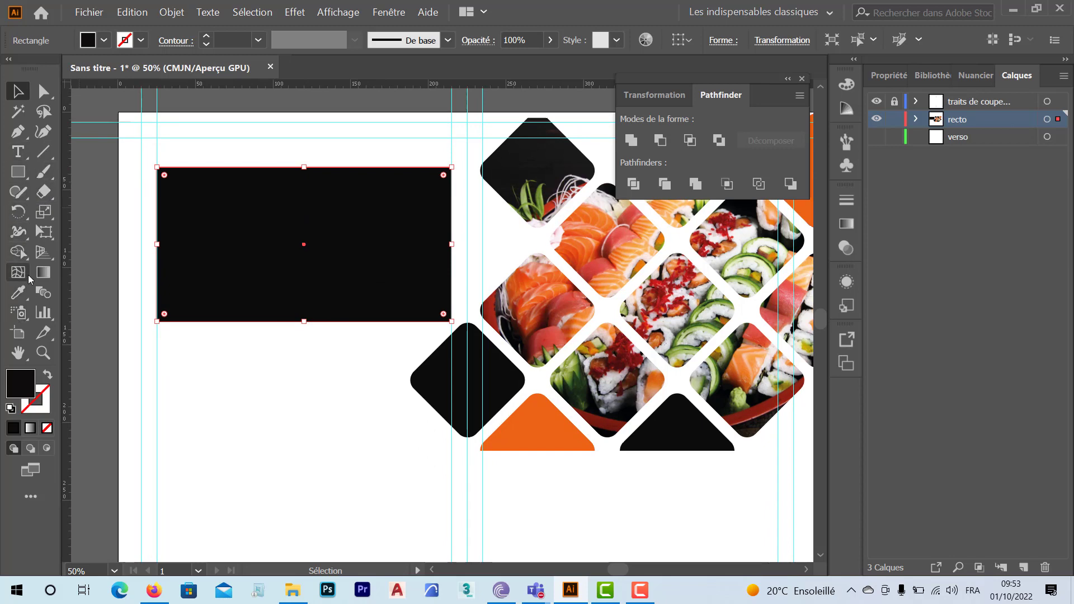
key(t)
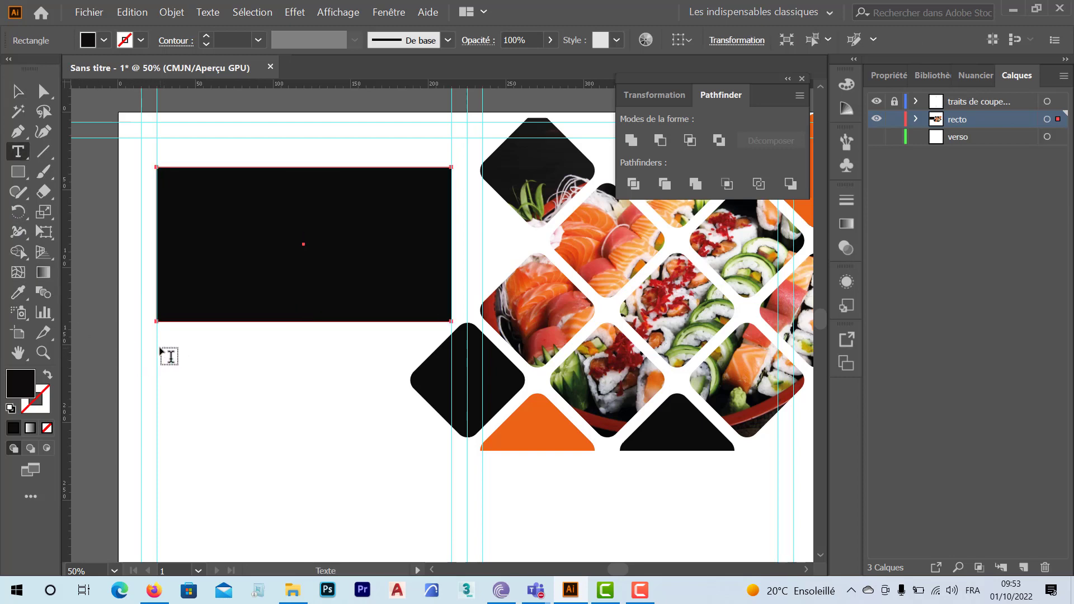
drag(159, 349, 380, 401)
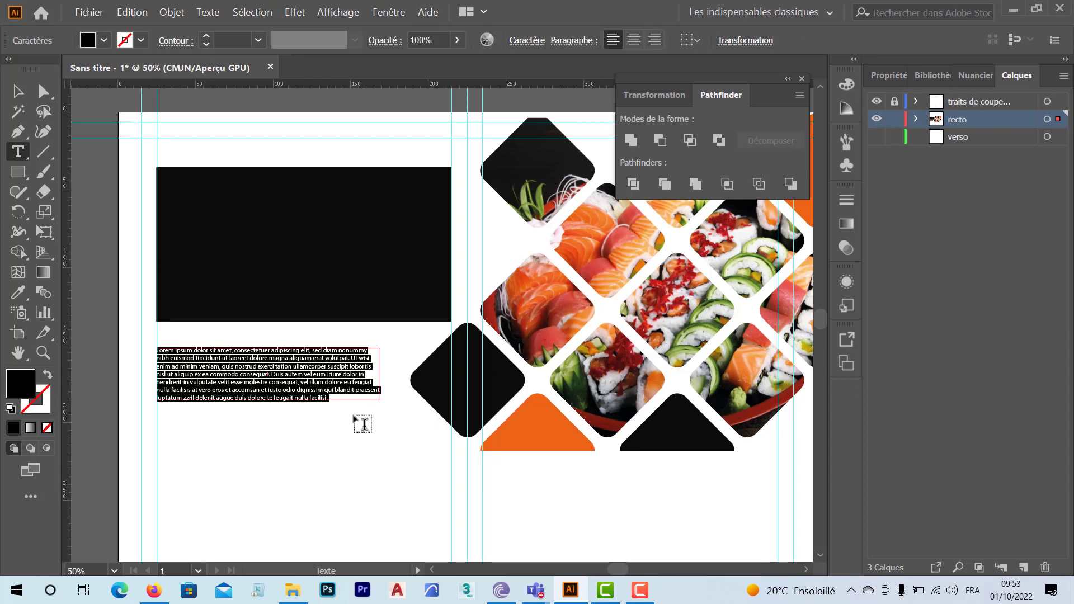
key(BackSpace)
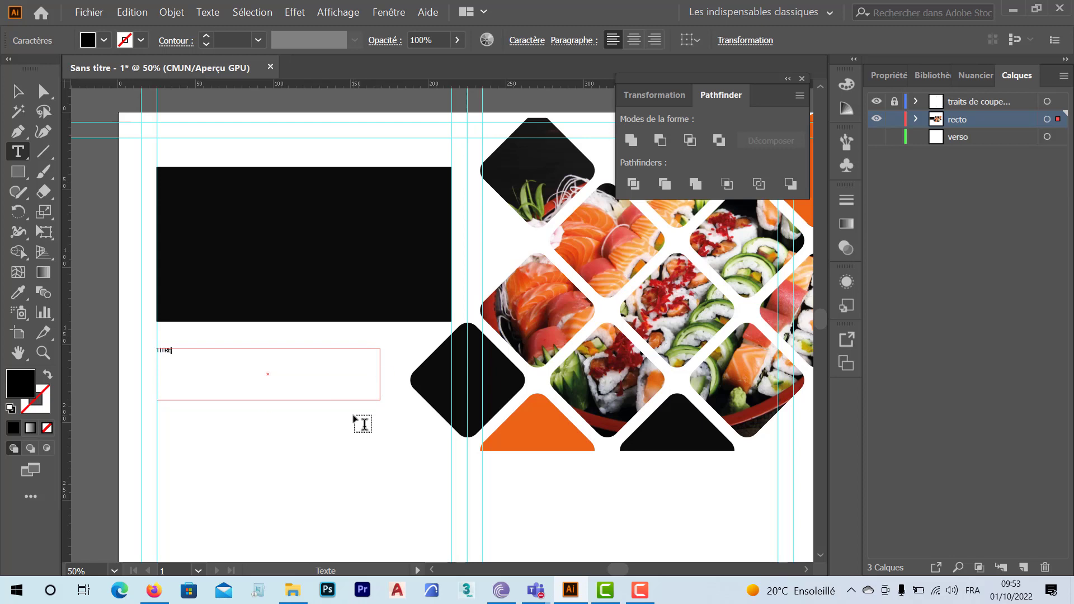
- Format the whole TITRE text as 24 pt Cooper Black
key(ctrl+a)
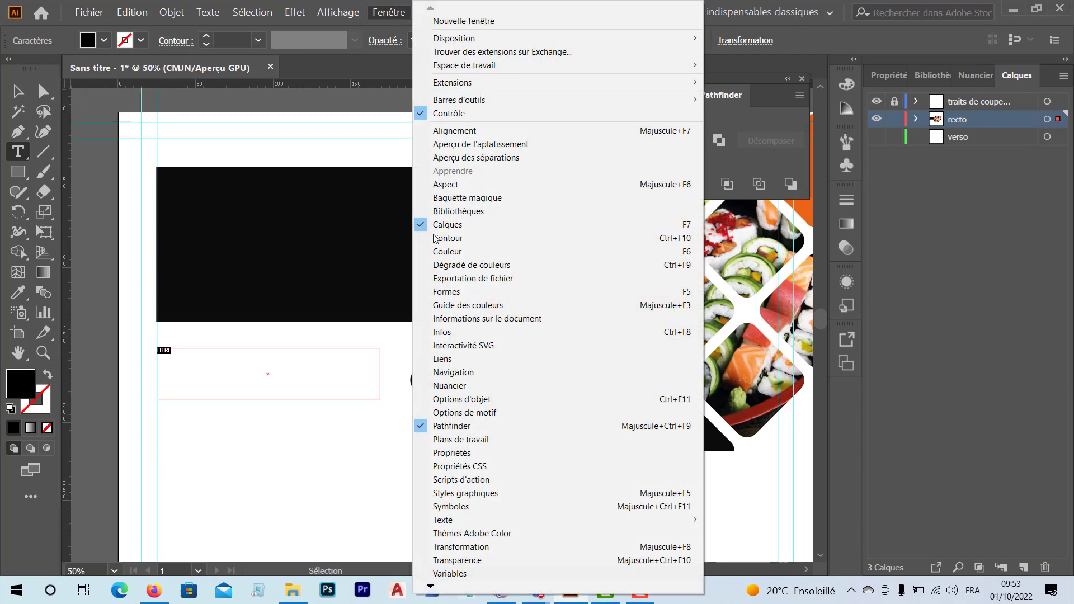
mouse_move(510, 521)
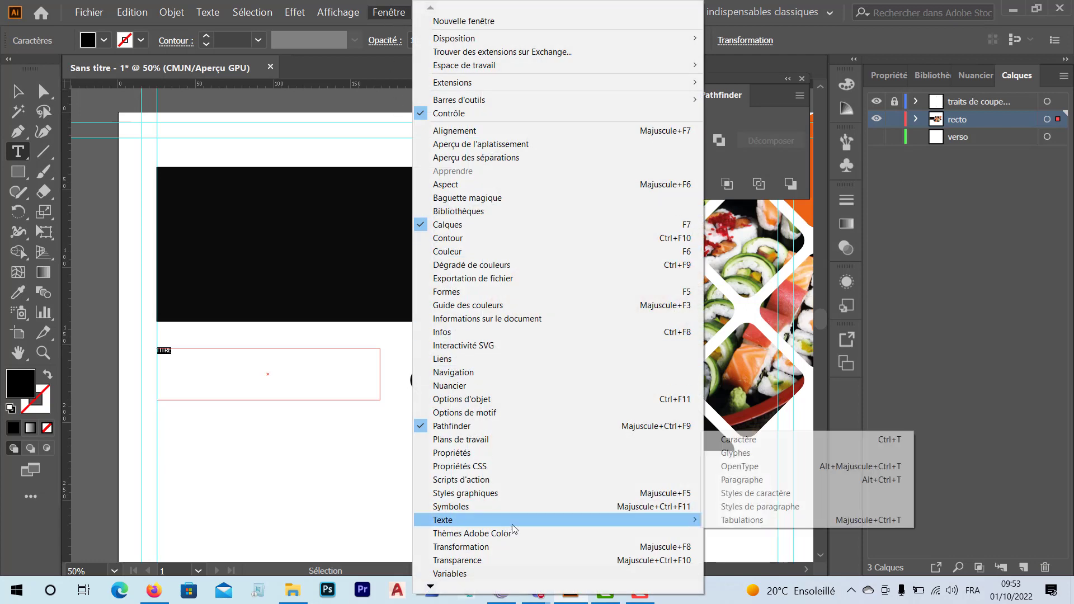
click(786, 445)
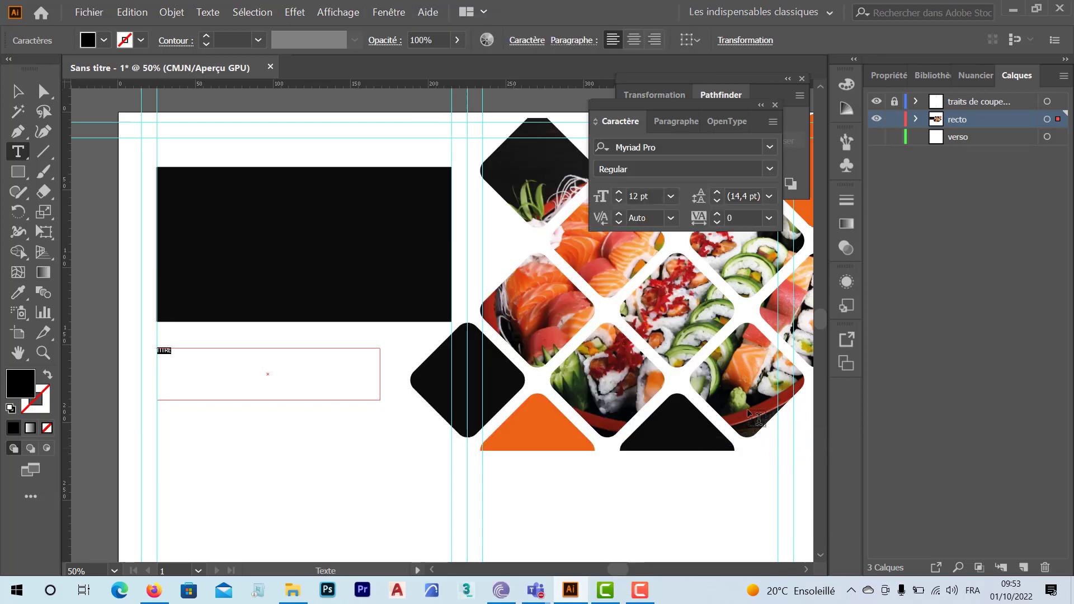
click(672, 196)
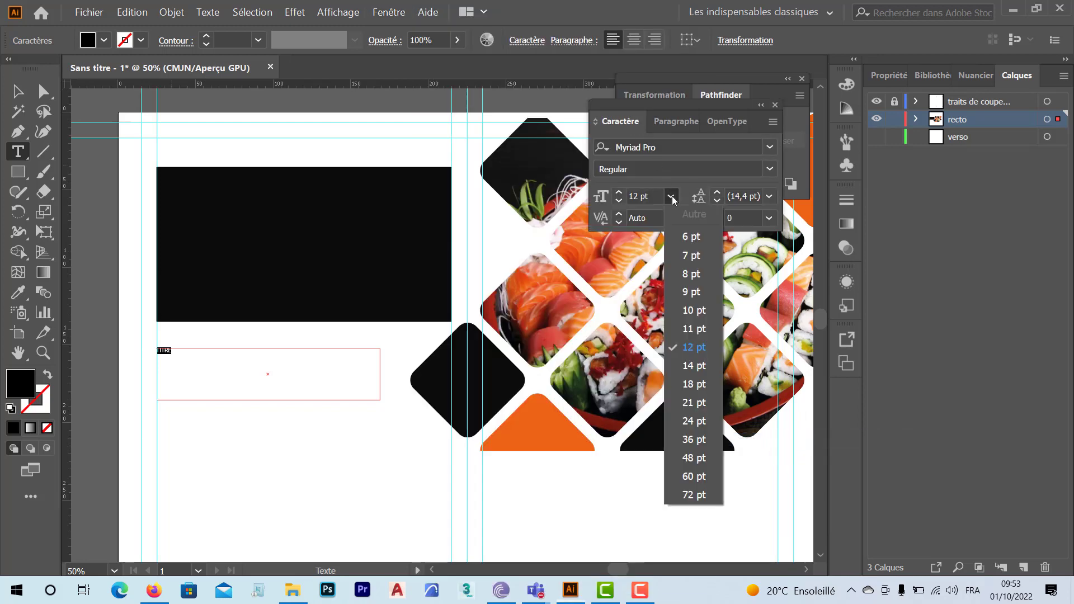
click(700, 427)
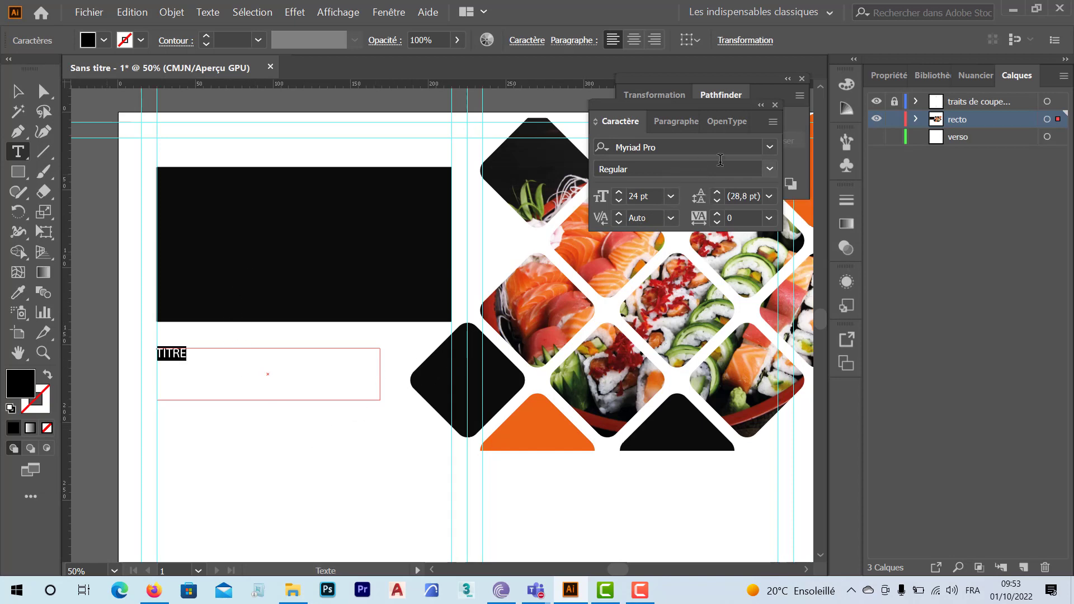
click(769, 151)
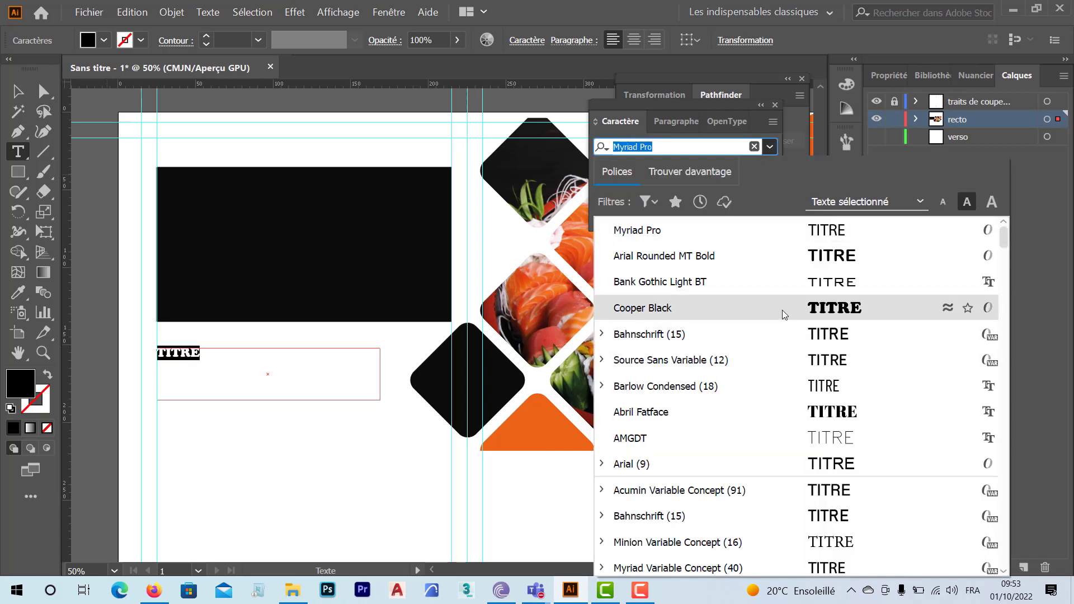
click(782, 310)
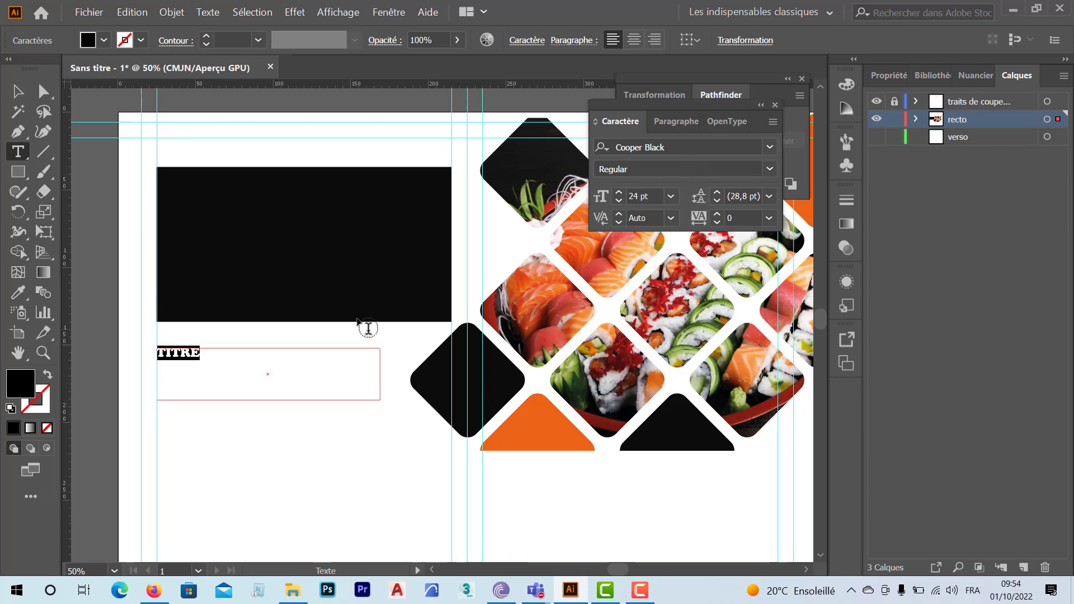
- Try centre and right alignment on the TITRE text, and set it back to left alignment
click(688, 121)
click(633, 149)
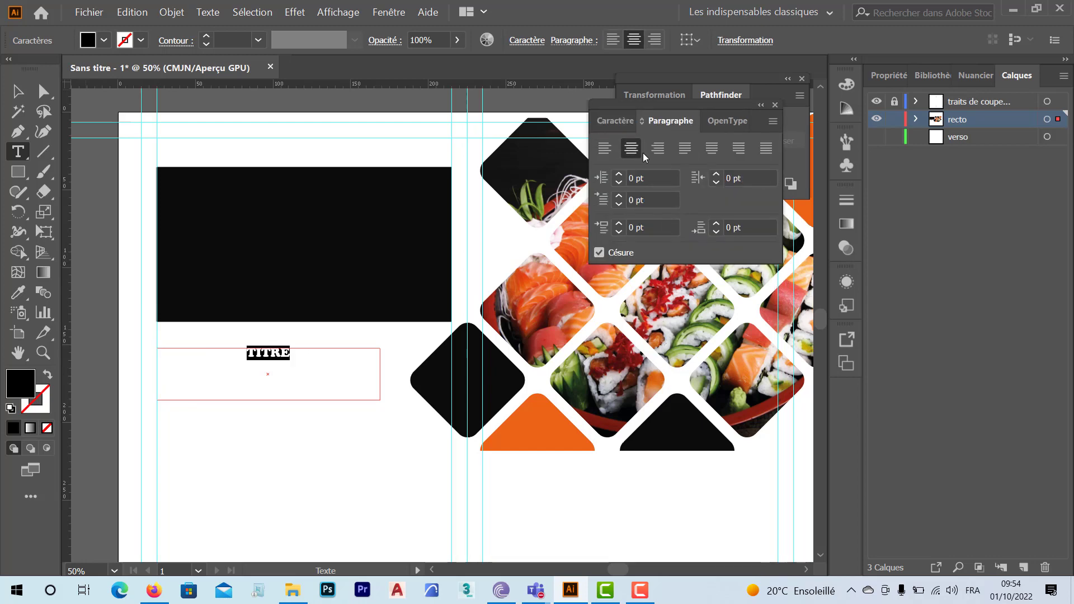
click(658, 149)
click(603, 148)
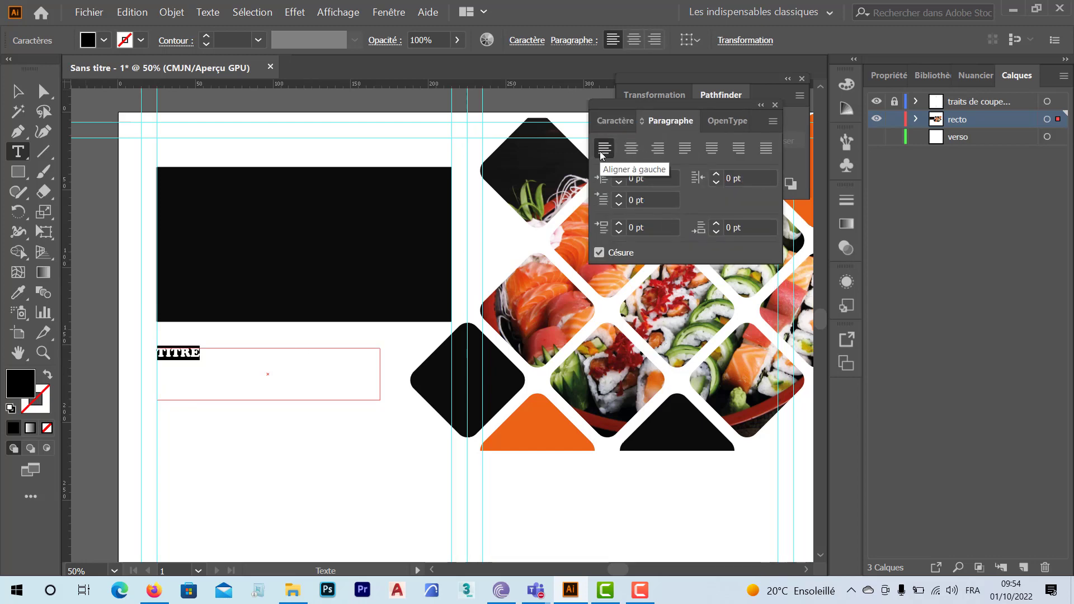
- Shrink the TITRE text frame to about 89 mm wide and 12 mm high, just tall enough for one line
click(10, 99)
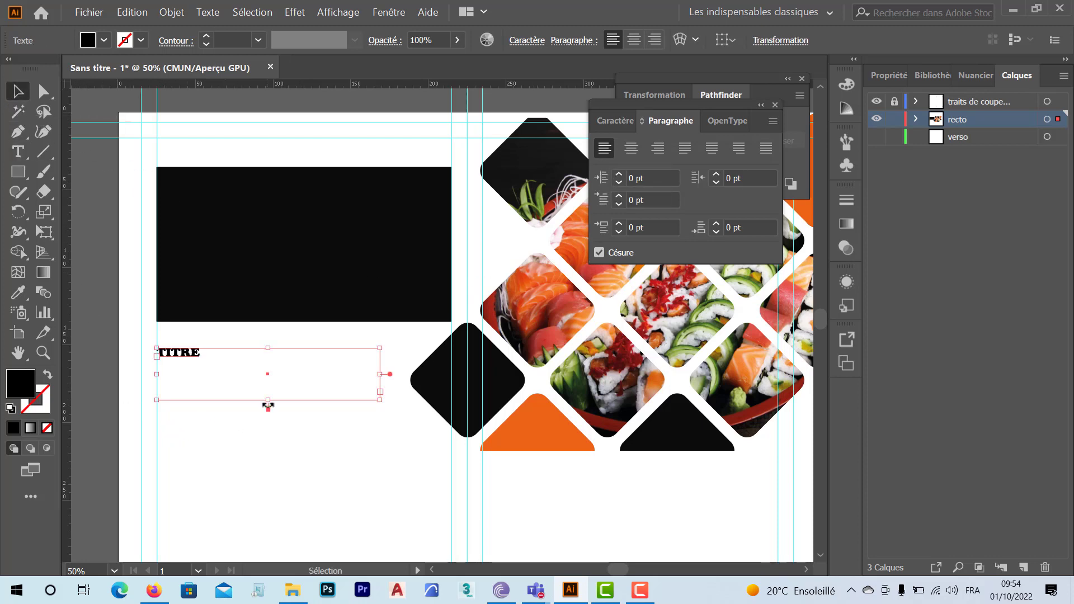
drag(381, 374, 295, 374)
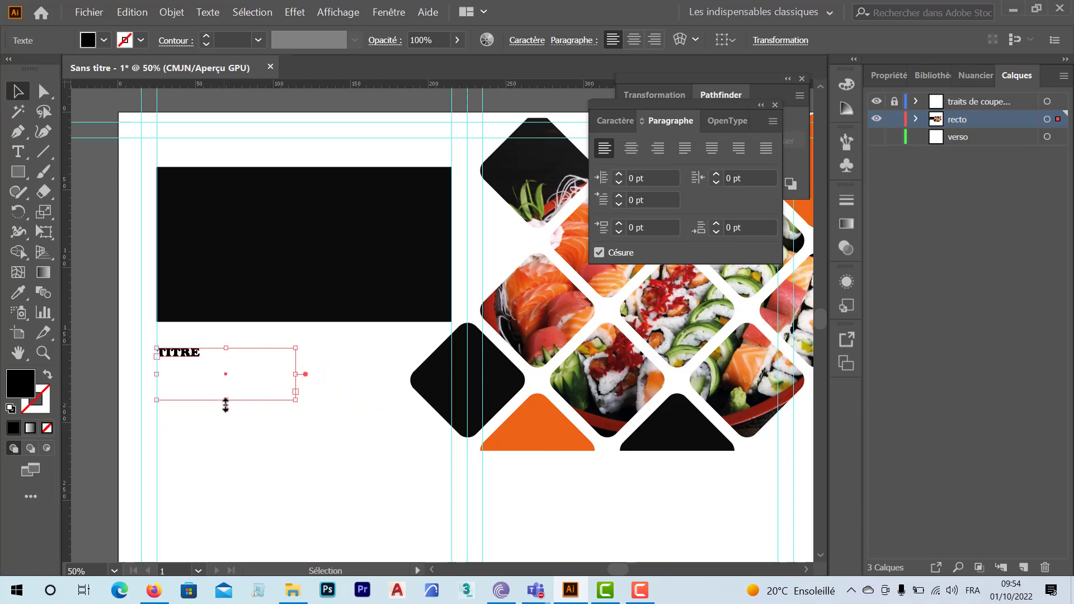
drag(225, 404, 225, 367)
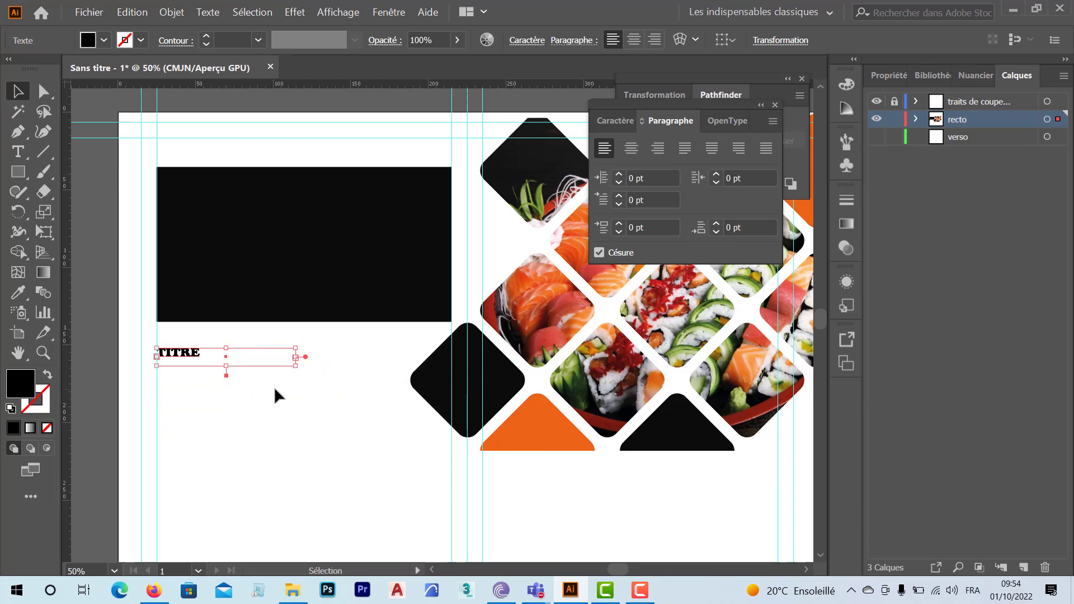
key(ctrl+minus)
drag(271, 424, 278, 363)
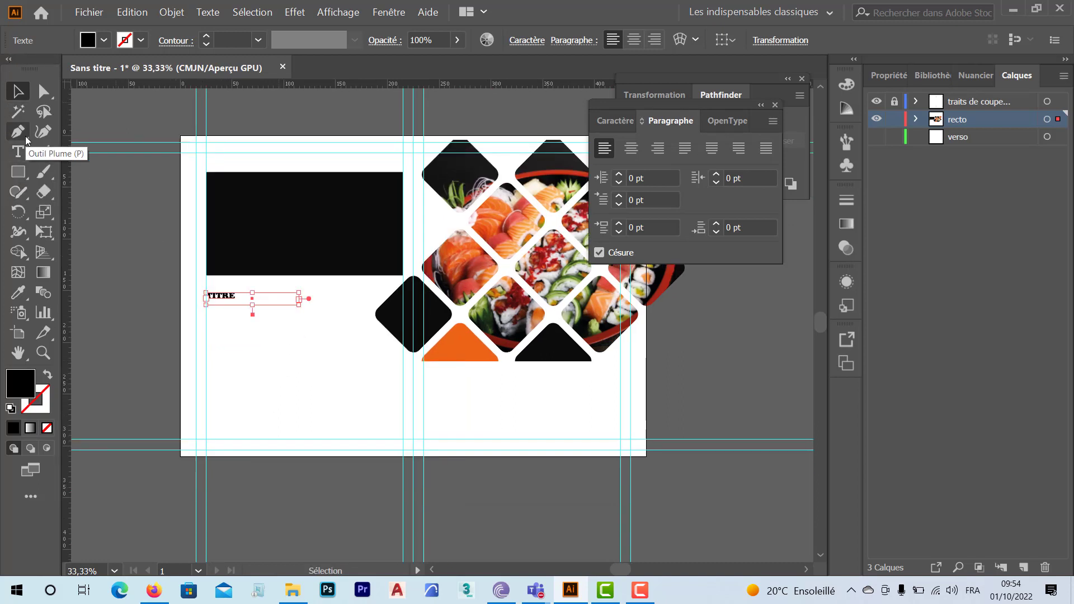
- Switch to the Windows calculator, subtract 2 from 21 and divide the result by 3, and close the calculator
click(17, 151)
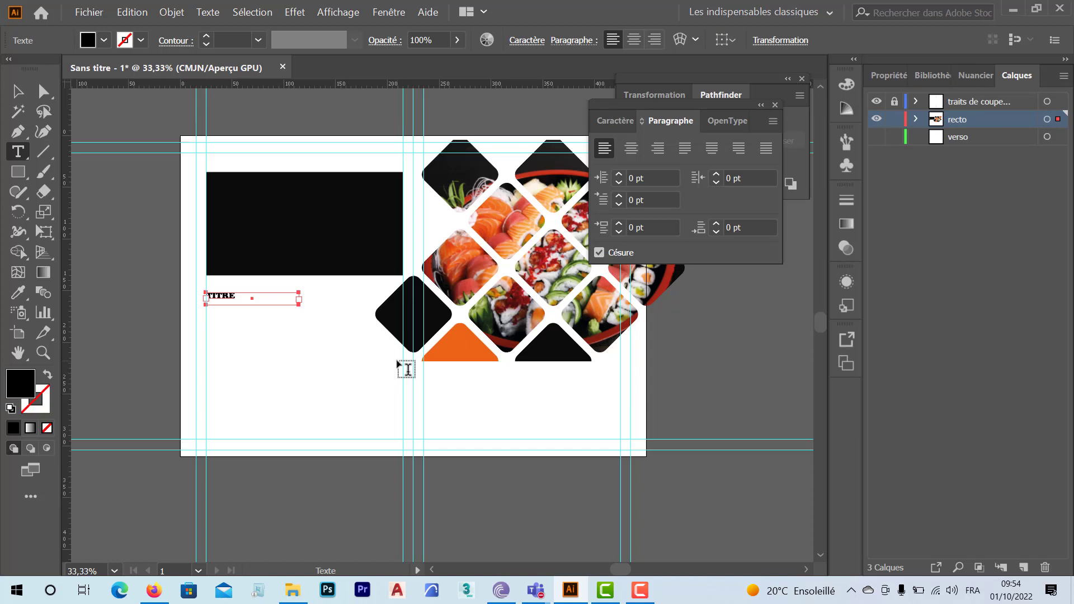
key(XF86Calculator)
text(21)
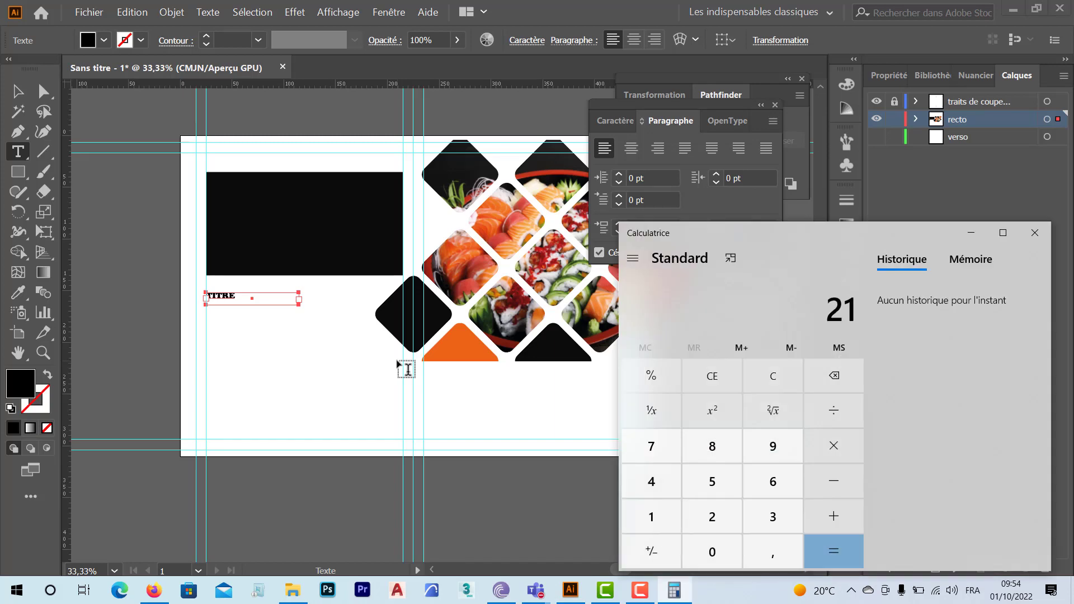
key(minus)
text(2)
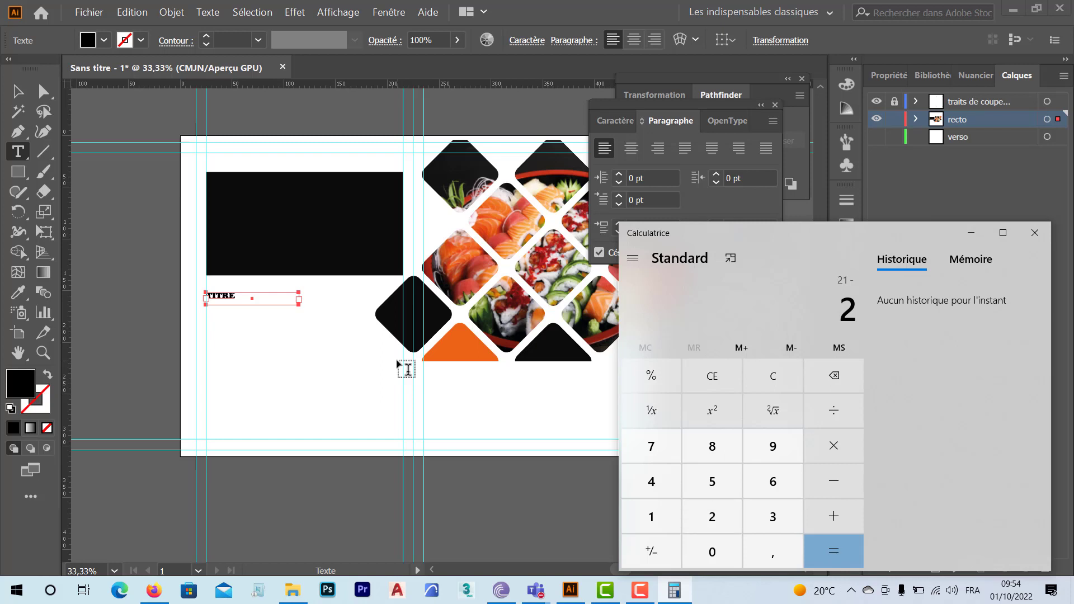
key(Return)
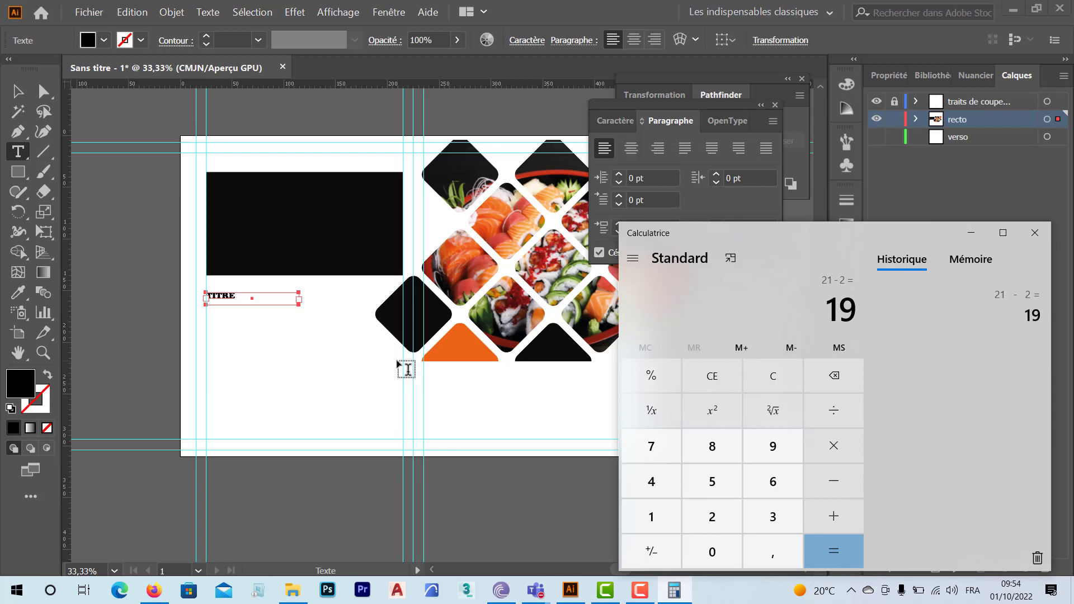
text(/3)
key(Return)
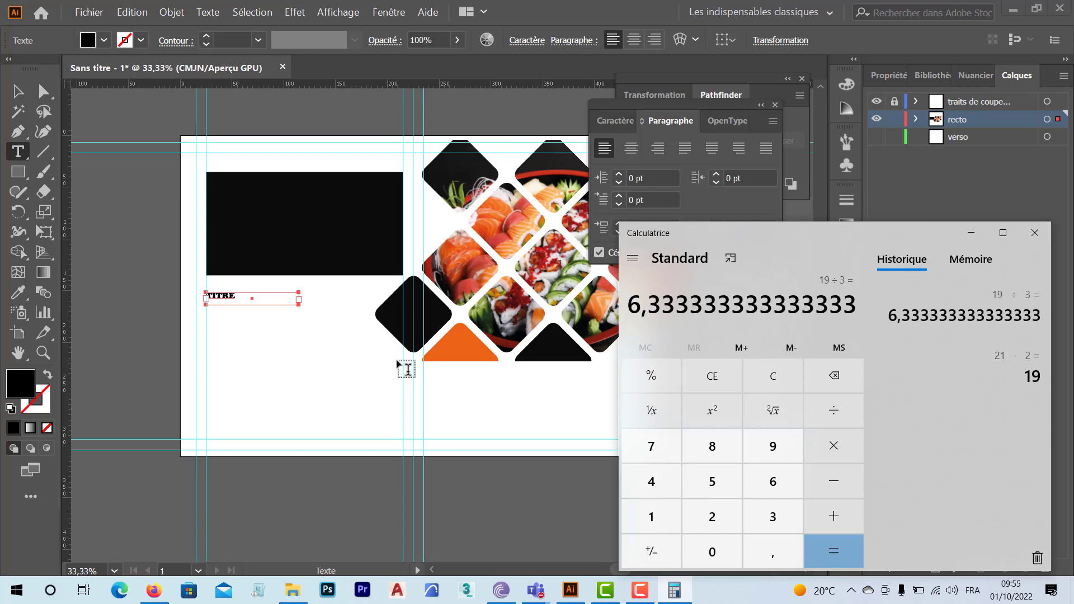
click(1034, 236)
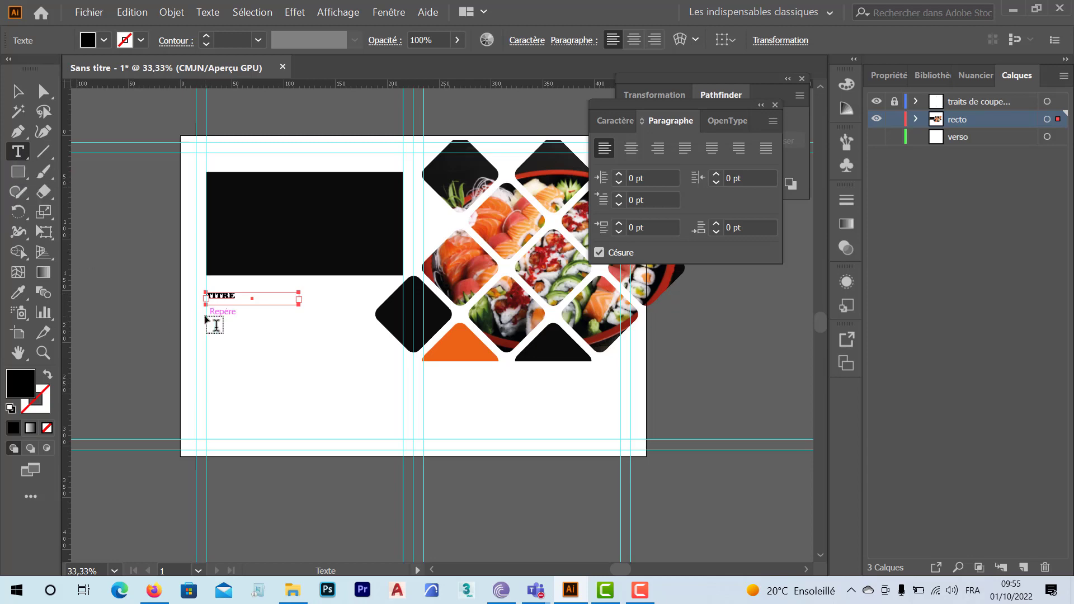
- Create an area-text frame below TITRE, about 69 mm wide and 118 mm high, and set its width to 60 mm
drag(206, 318, 280, 439)
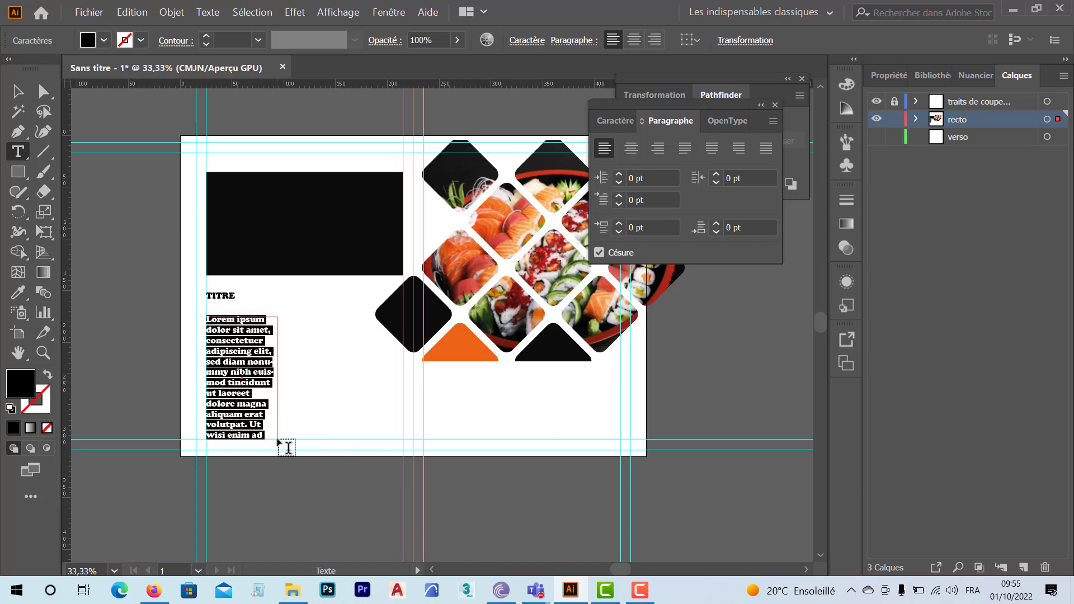
click(890, 85)
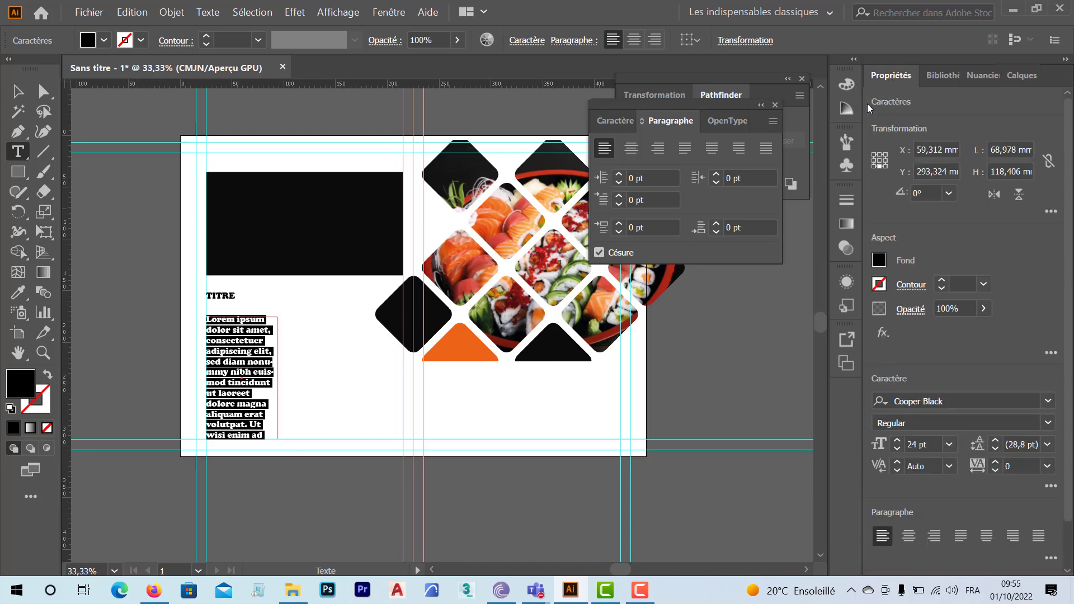
click(994, 150)
double_click(994, 150)
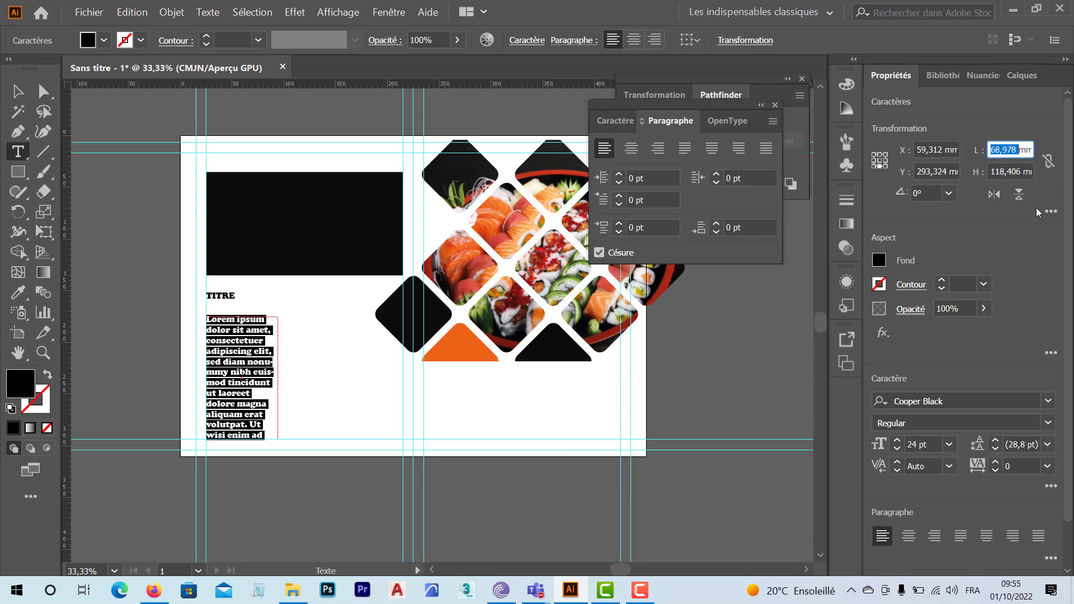
text(60)
key(Return)
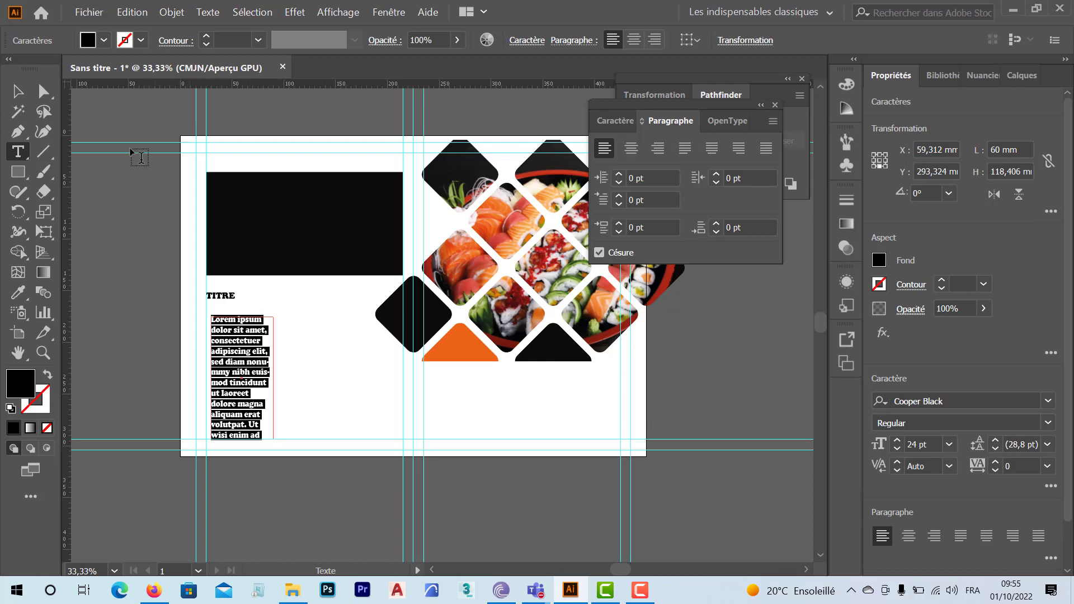
- Move the body text frame up under TITRE, with its left edge on the inner margin guide
click(18, 91)
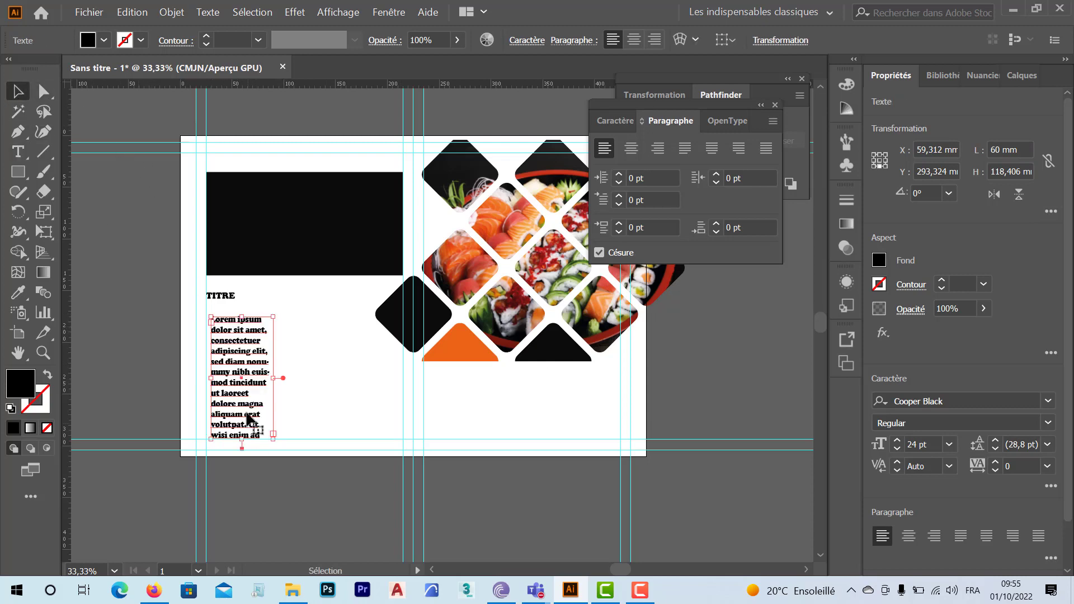
scroll(231, 380, up, 1)
scroll(231, 379, up, 1)
scroll(202, 284, up, 1)
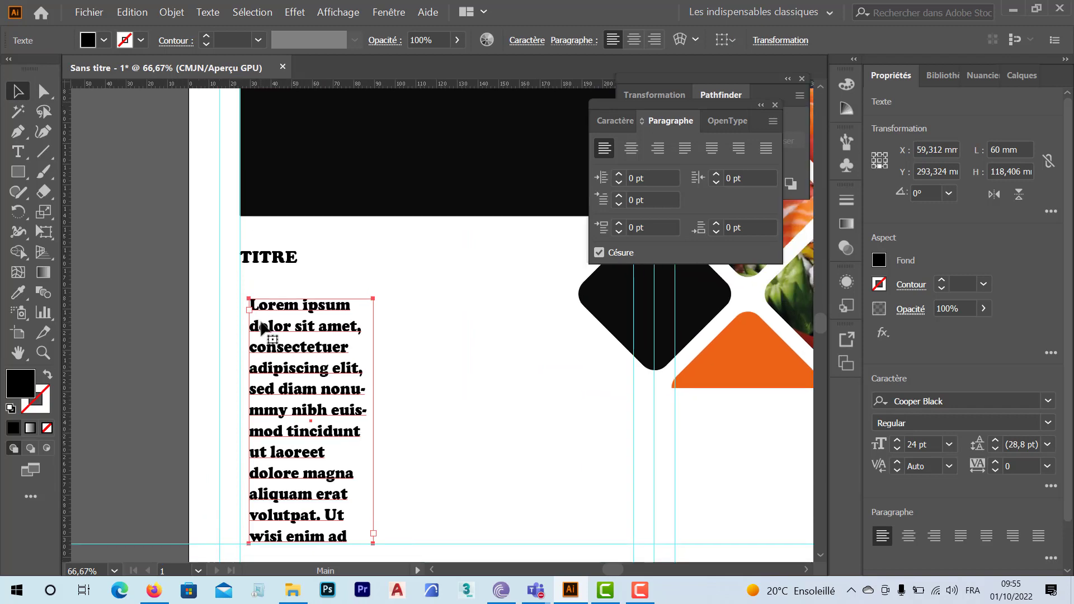
drag(270, 332, 271, 293)
scroll(301, 414, down, 1)
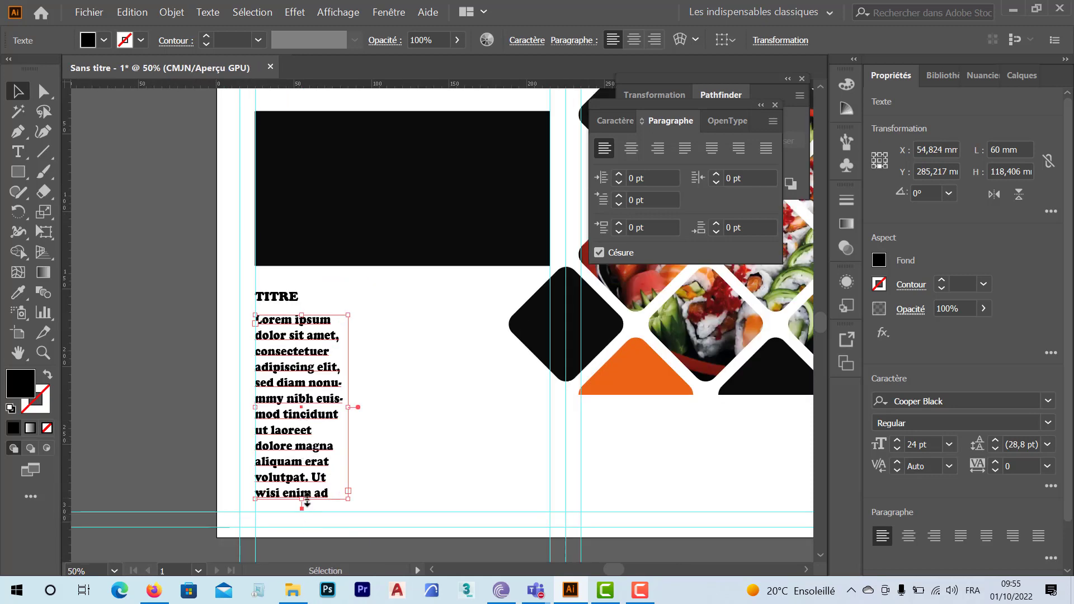
- Extend the body text frame down to the bottom margin guide and set its height to 126 mm
drag(307, 502, 304, 512)
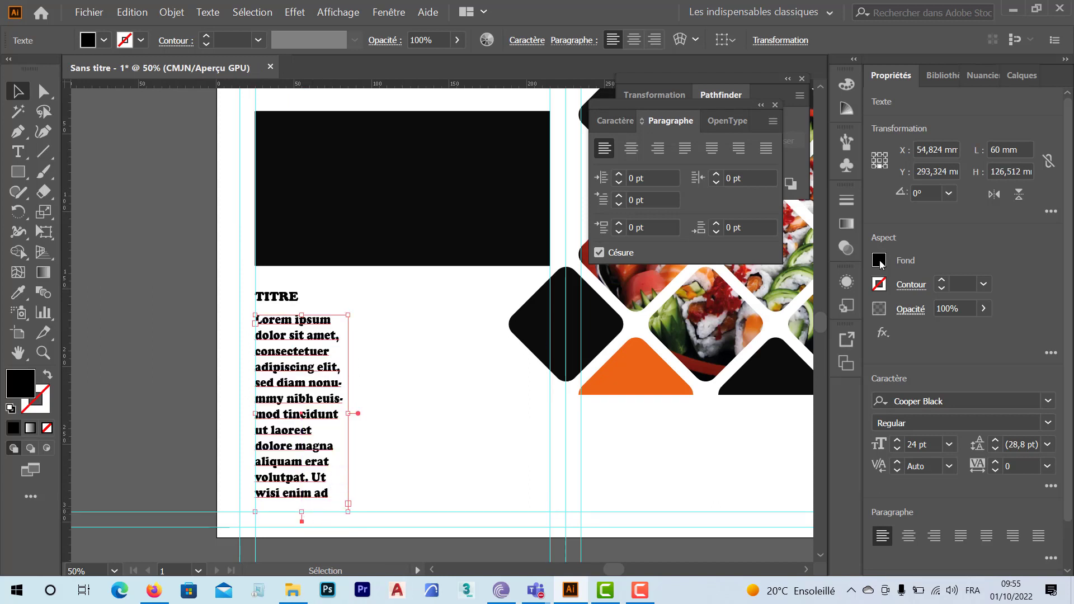
double_click(1000, 172)
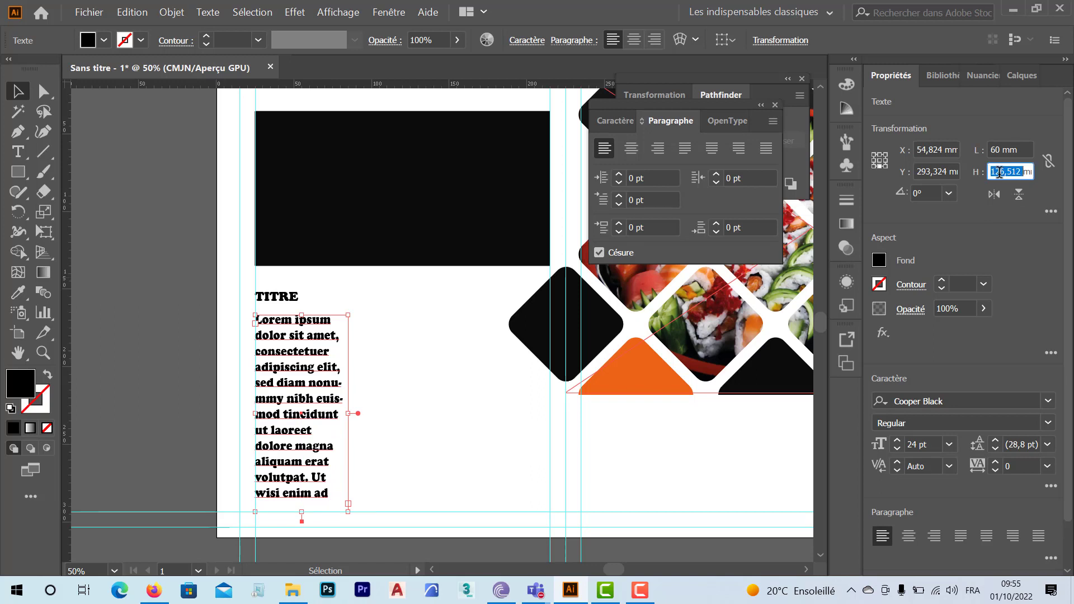
text(126)
key(Return)
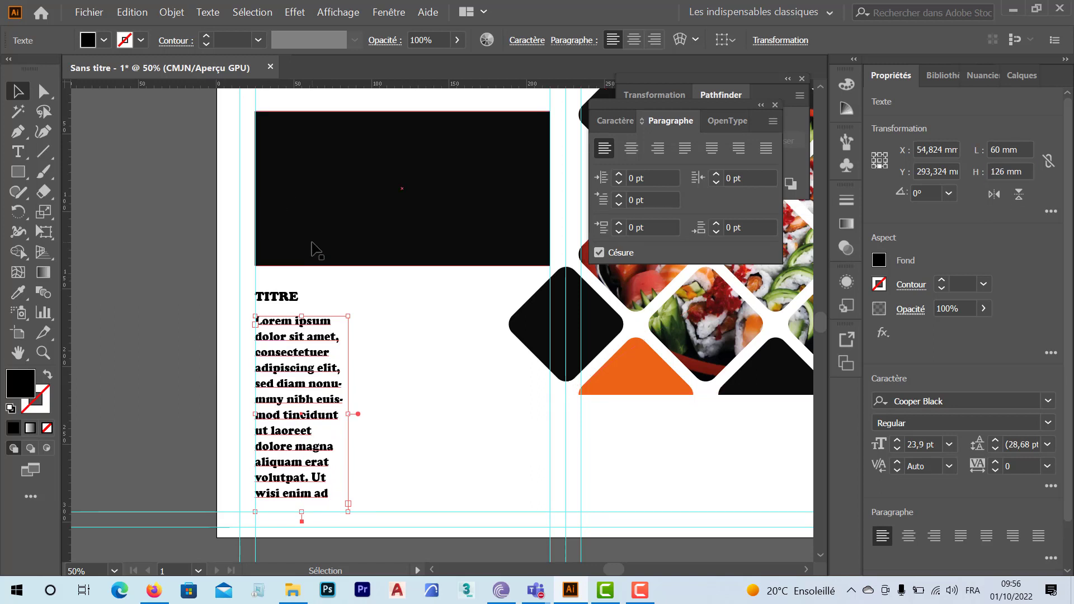
- Set all the body text in the frame to 12 pt
double_click(298, 358)
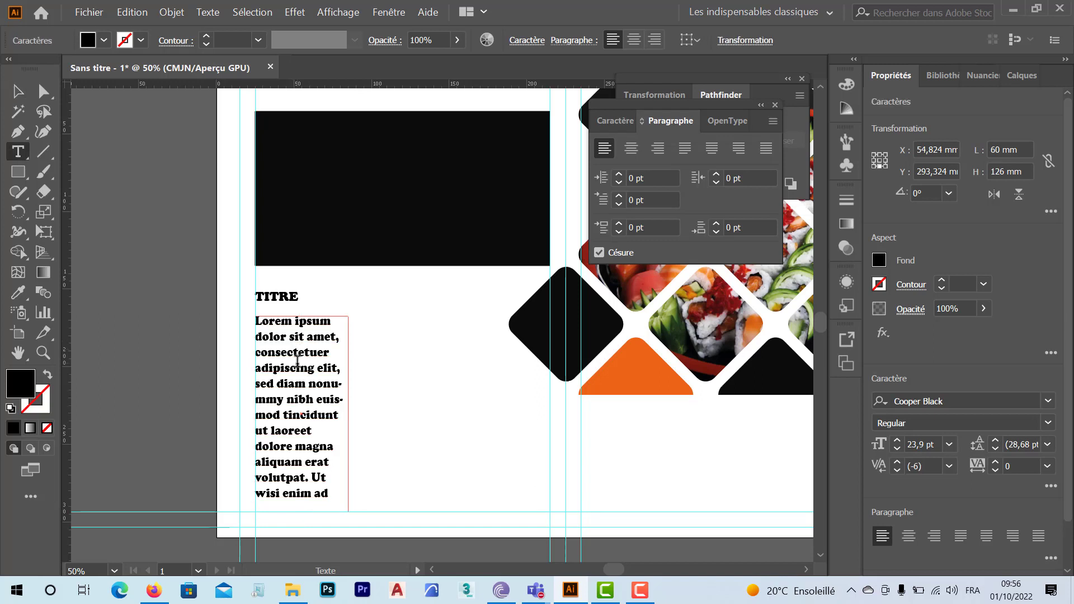
key(ctrl+a)
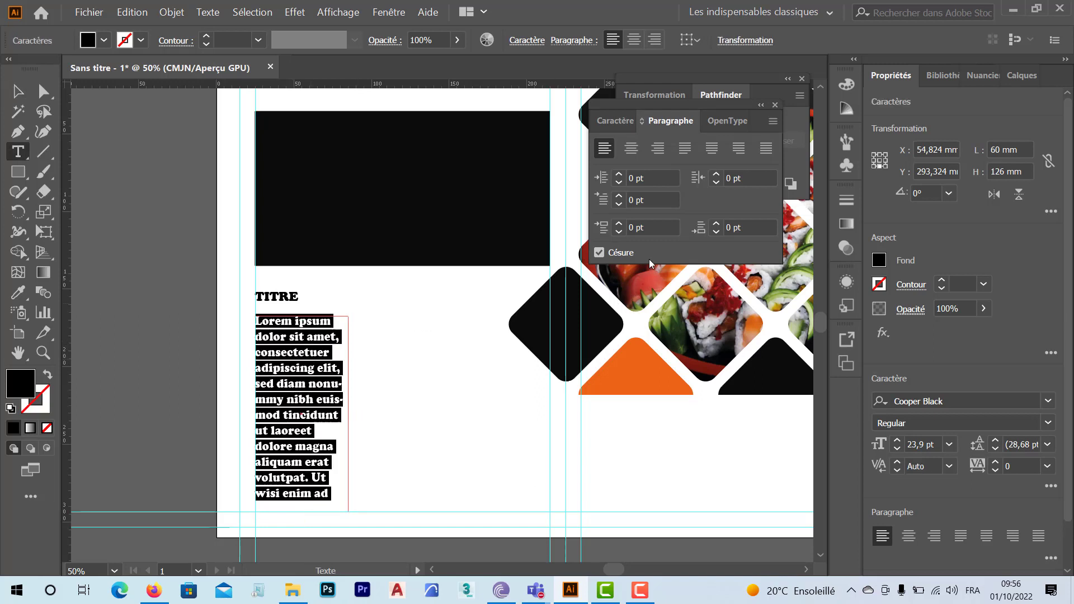
click(619, 120)
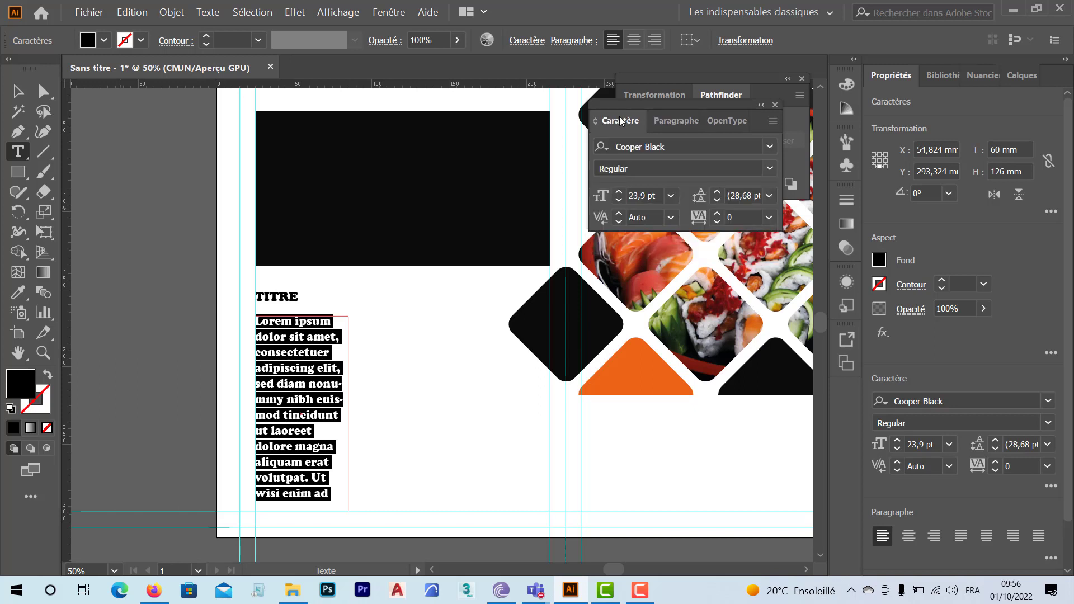
click(671, 196)
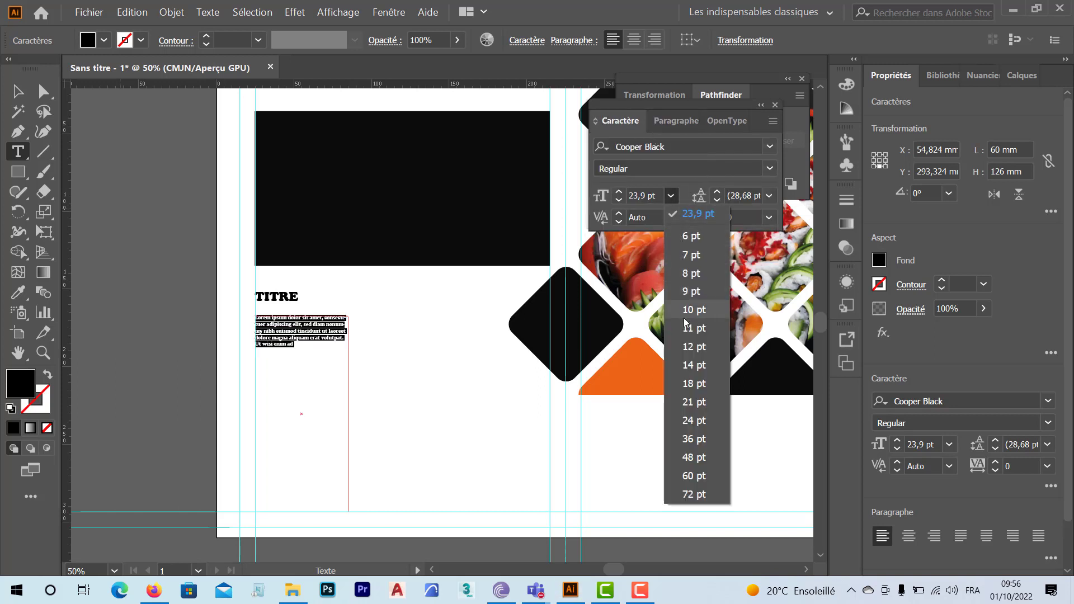
click(688, 347)
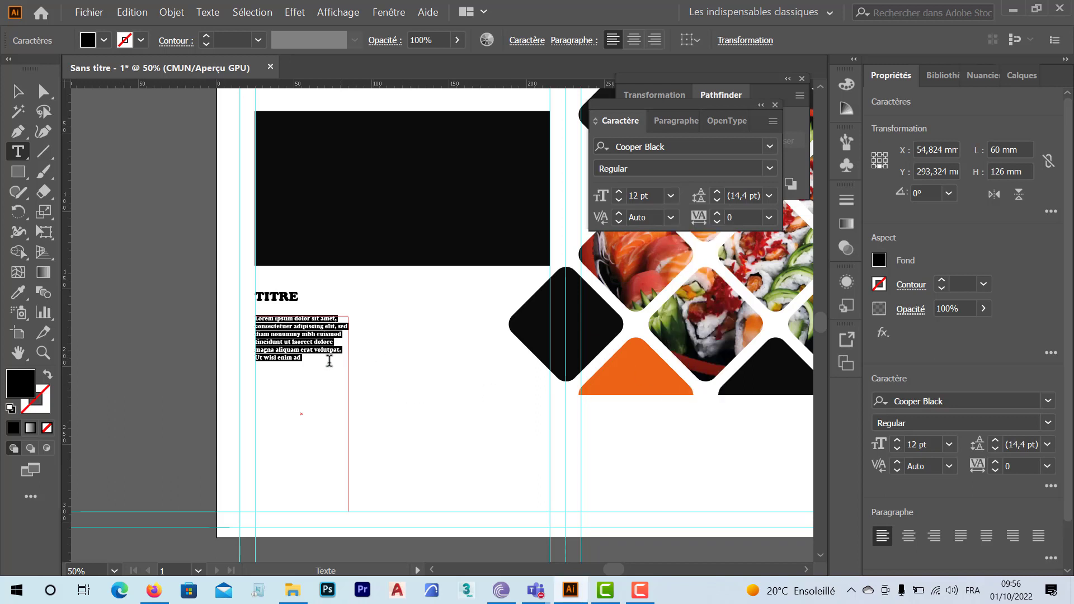
- Copy the Lorem ipsum paragraph and paste it four times in a row to fill the text frame
drag(313, 362, 240, 312)
key(ctrl)
key(ctrl+v)
key(ctrl+v)
key(ctrl+v)
key(ctrl+v)
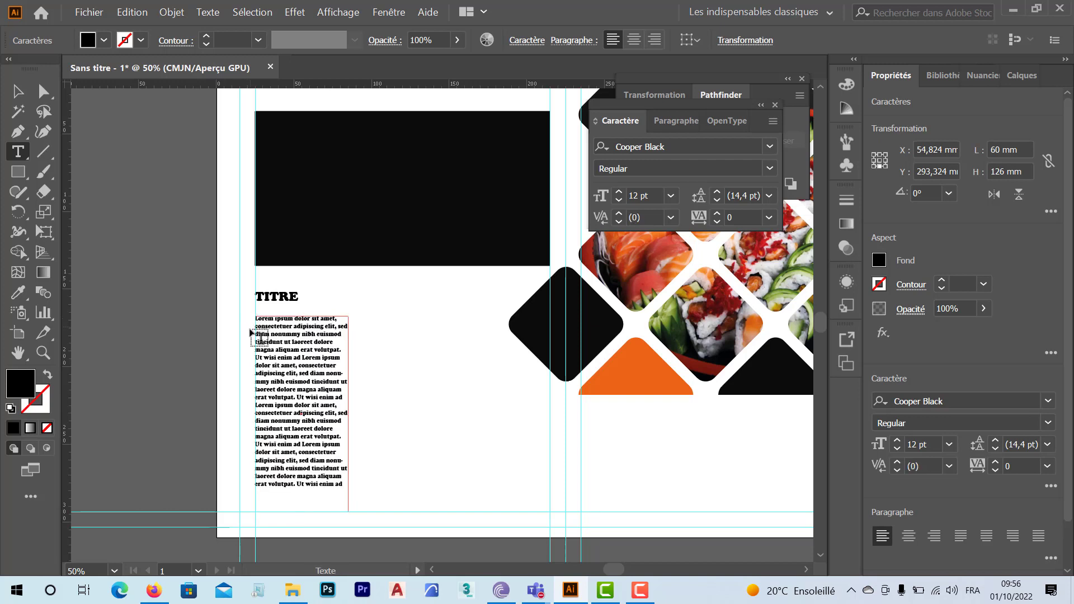
- Justify all the body text with the last line aligned left
key(ctrl+a)
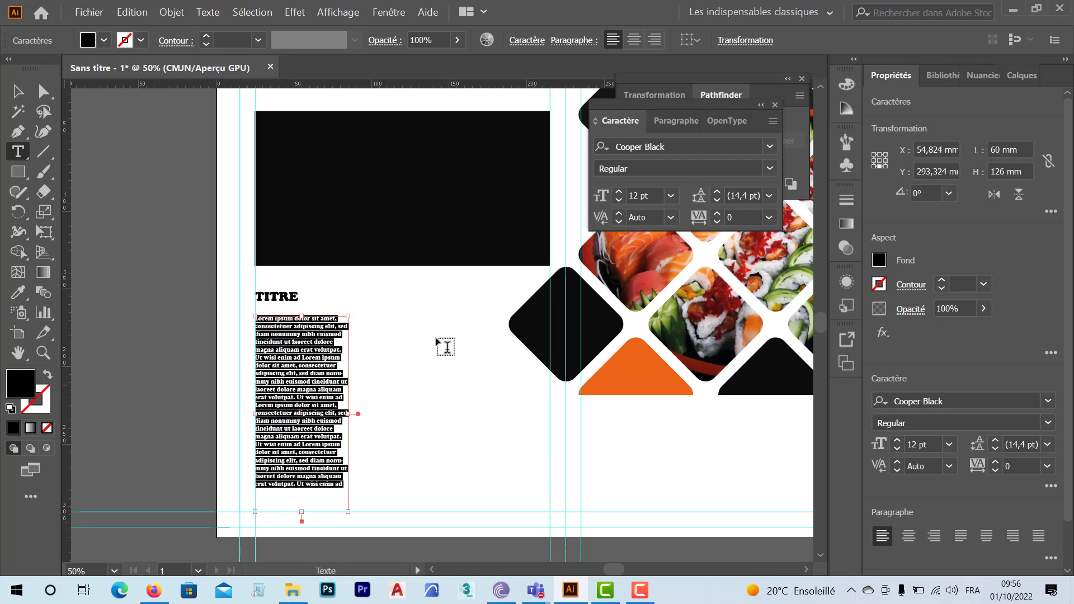
click(685, 123)
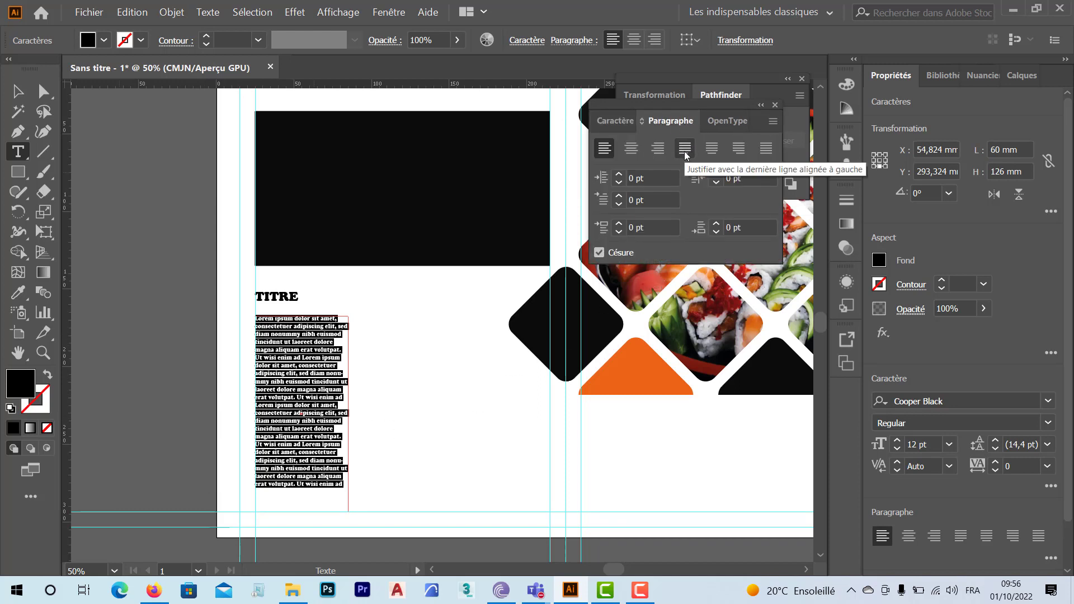
click(685, 150)
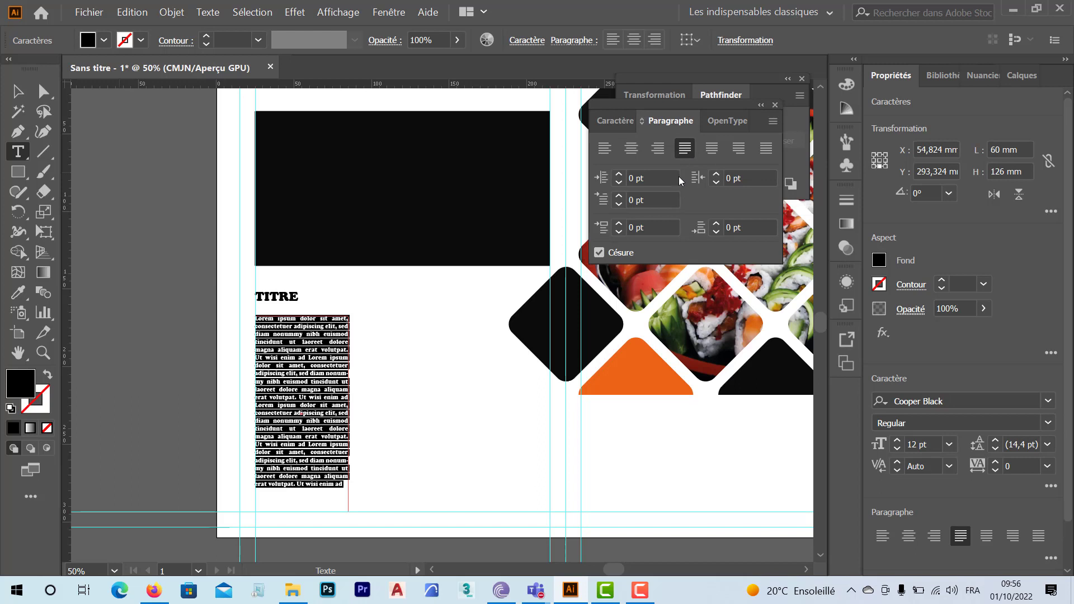
click(18, 91)
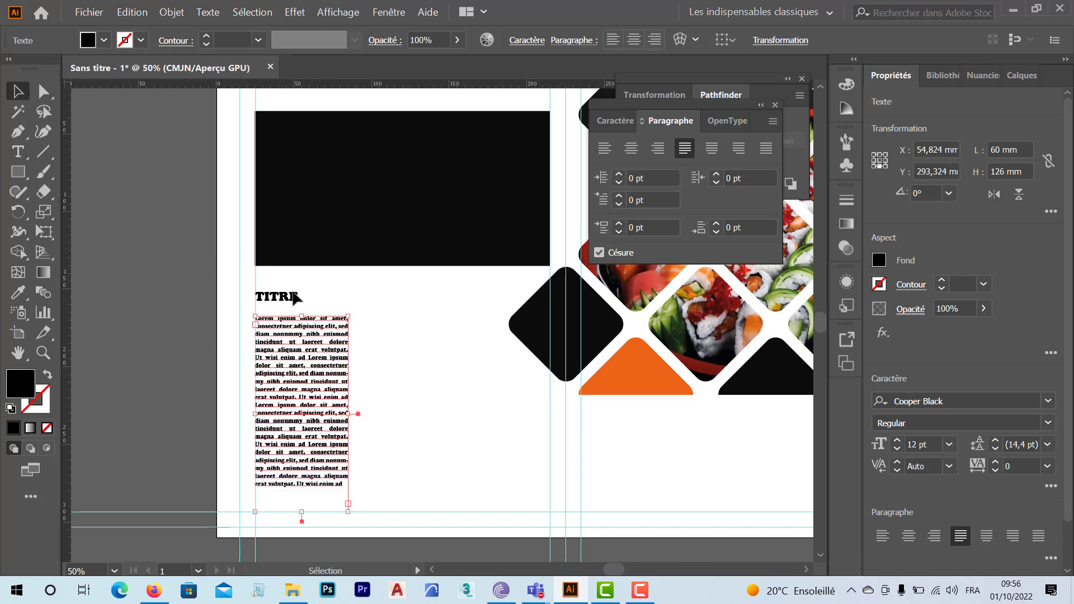
- Try duplicating the text column twice with a 63 mm horizontal and 0 mm vertical offset, and undo the copies
click(367, 438)
click(322, 442)
key(Return)
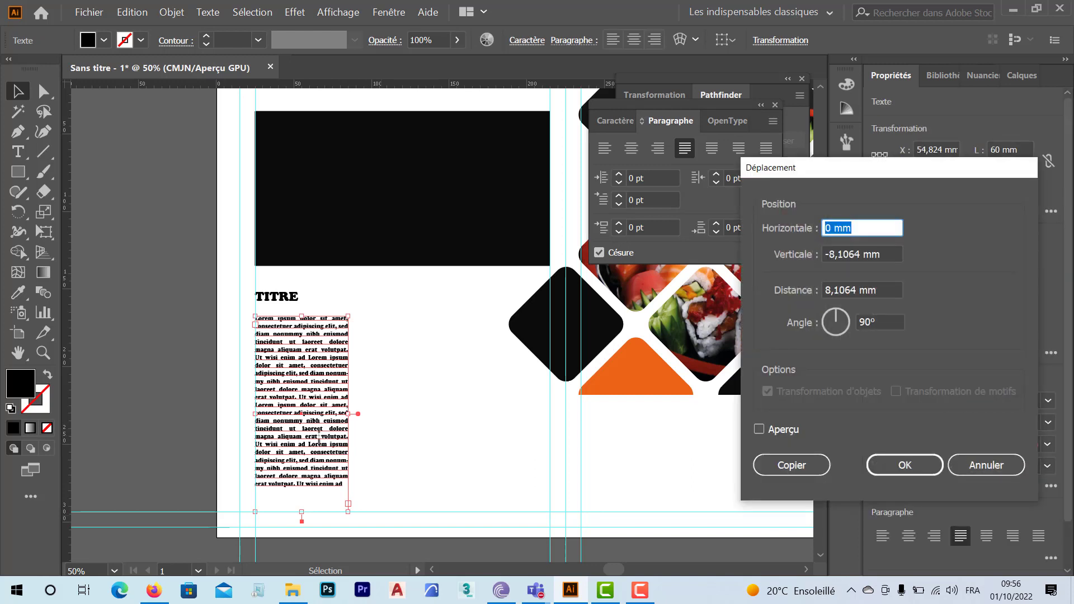
text(63)
key(Tab)
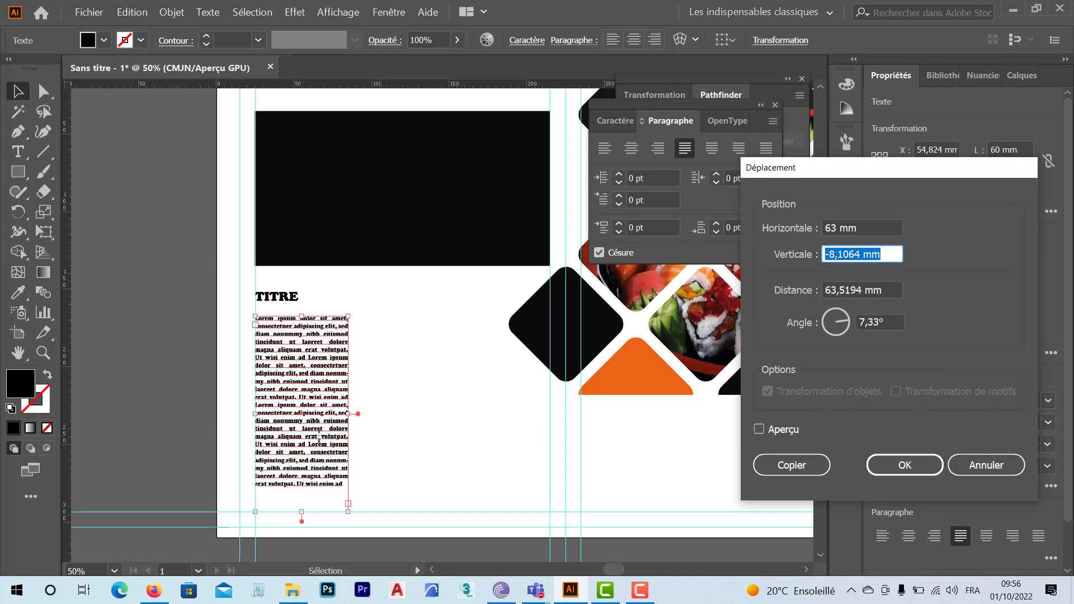
text(0)
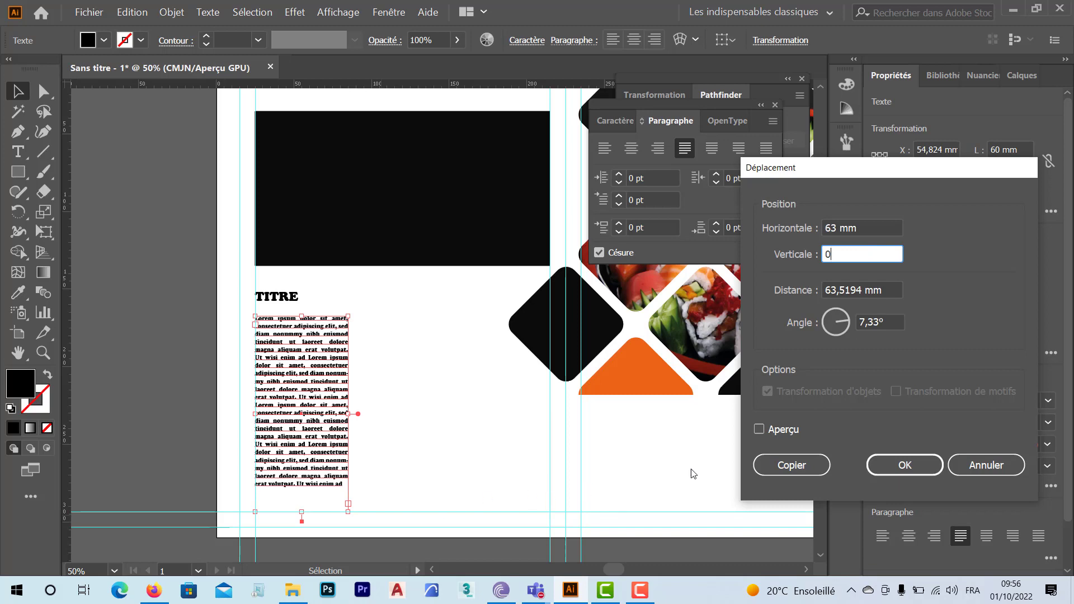
click(759, 430)
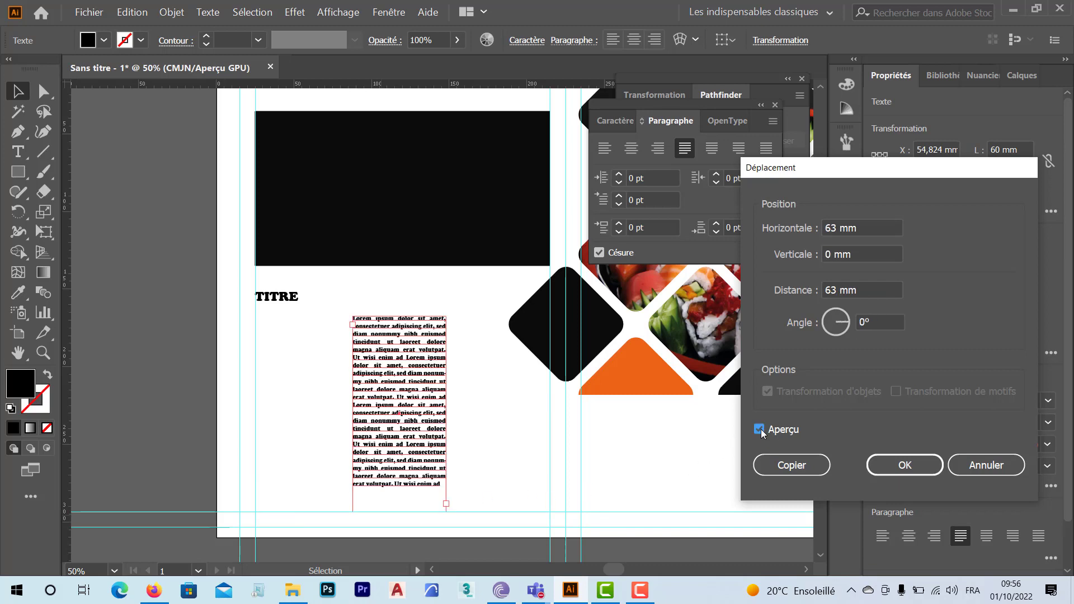
click(791, 465)
key(ctrl+d)
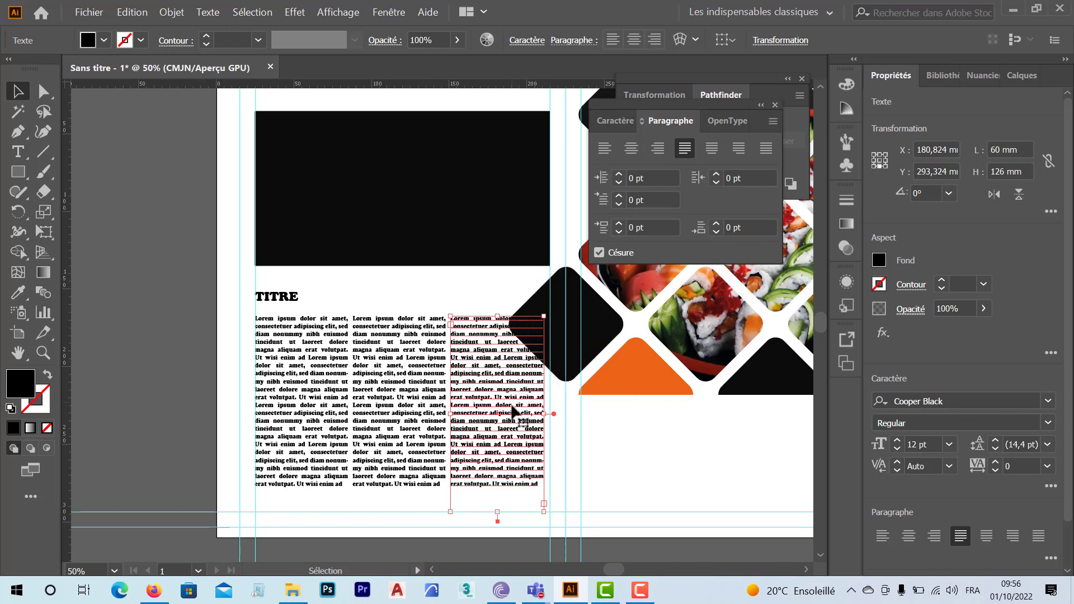
key(ctrl)
key(ctrl+z)
key(ctrl+z)
- Copy the text column with a 63,3 mm horizontal and 0 mm vertical offset, and repeat the copy for a third column
key(Return)
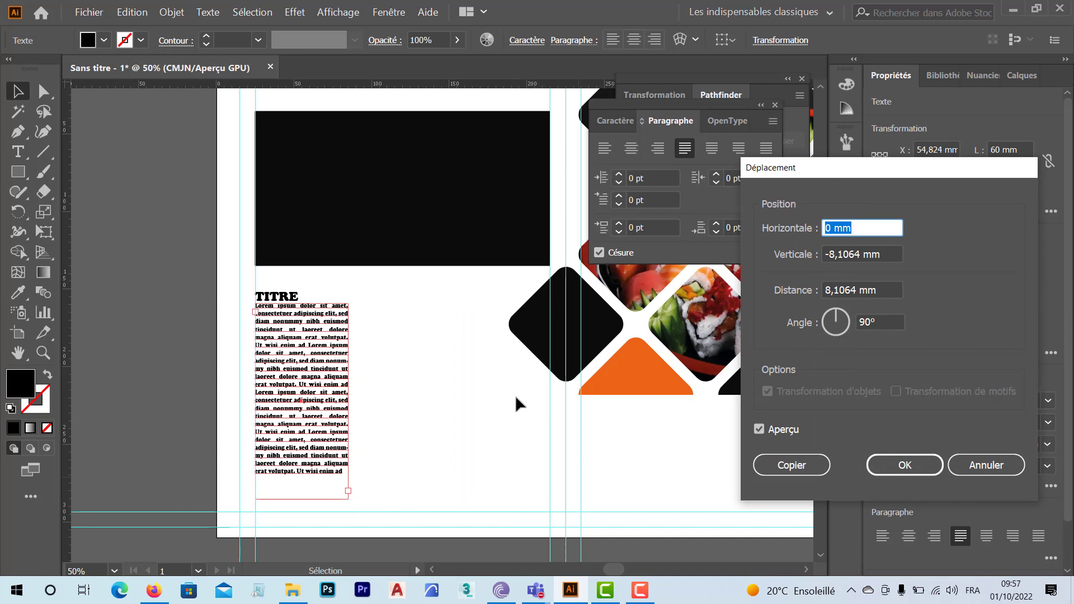
text(6)
text(3,3)
key(Tab)
text(0)
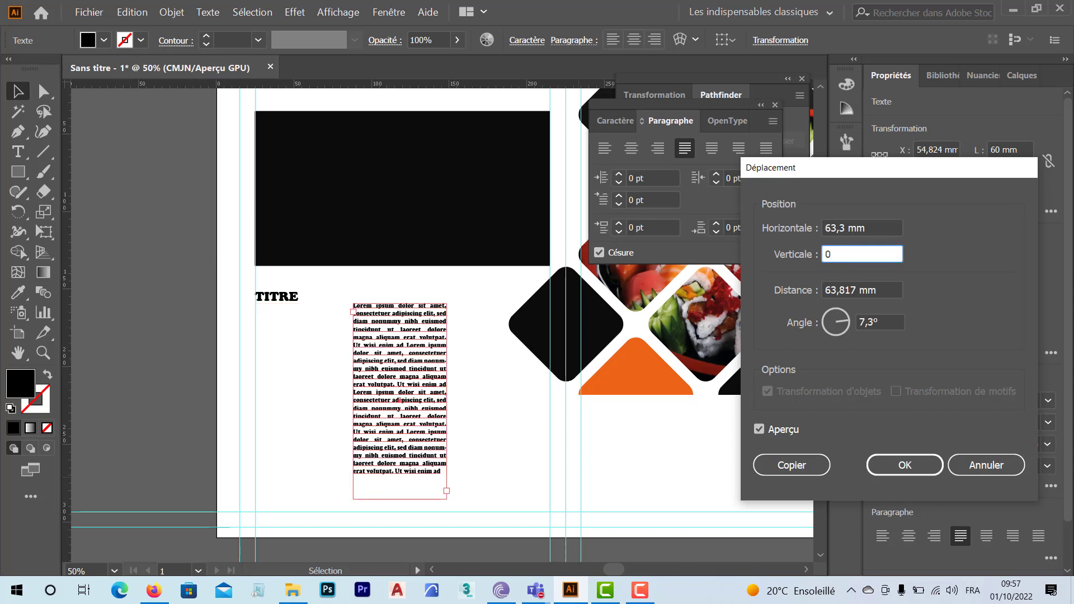
click(784, 463)
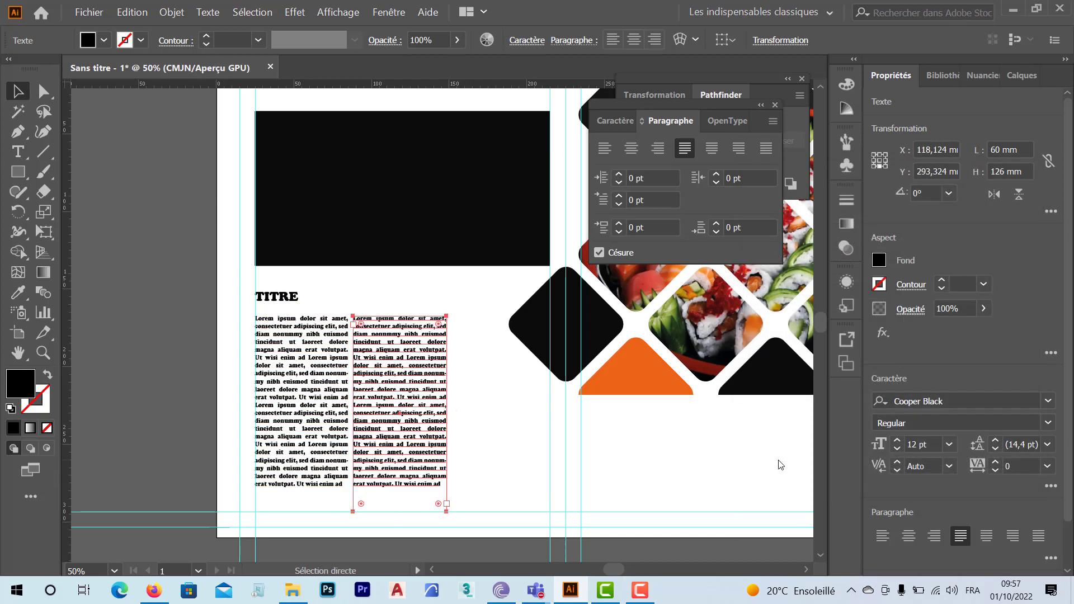
key(ctrl+d)
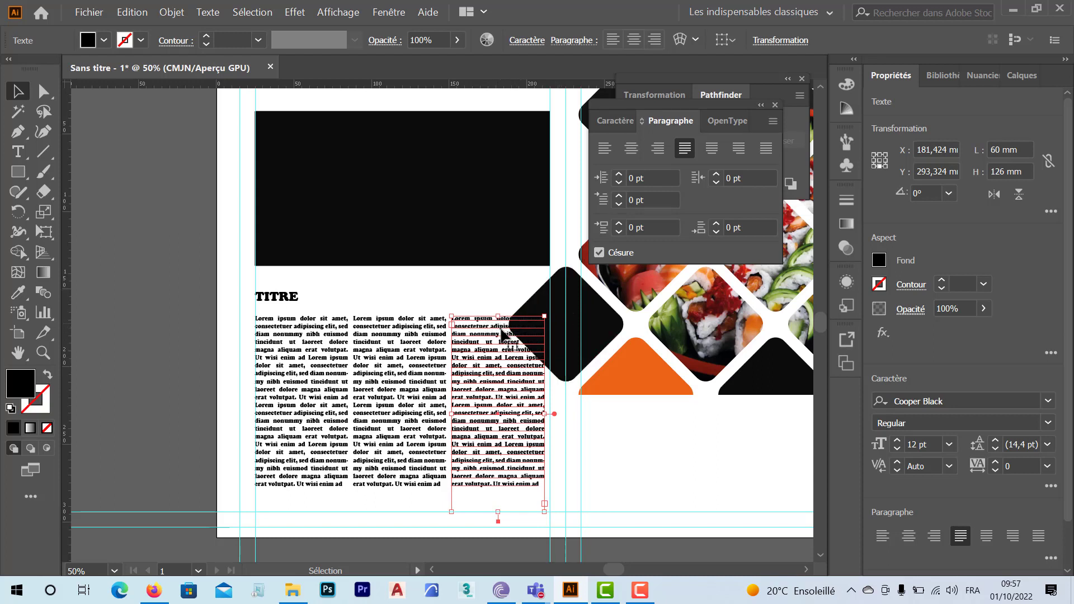
- Try sending the black diamond that overlaps the third text column to the back
click(546, 300)
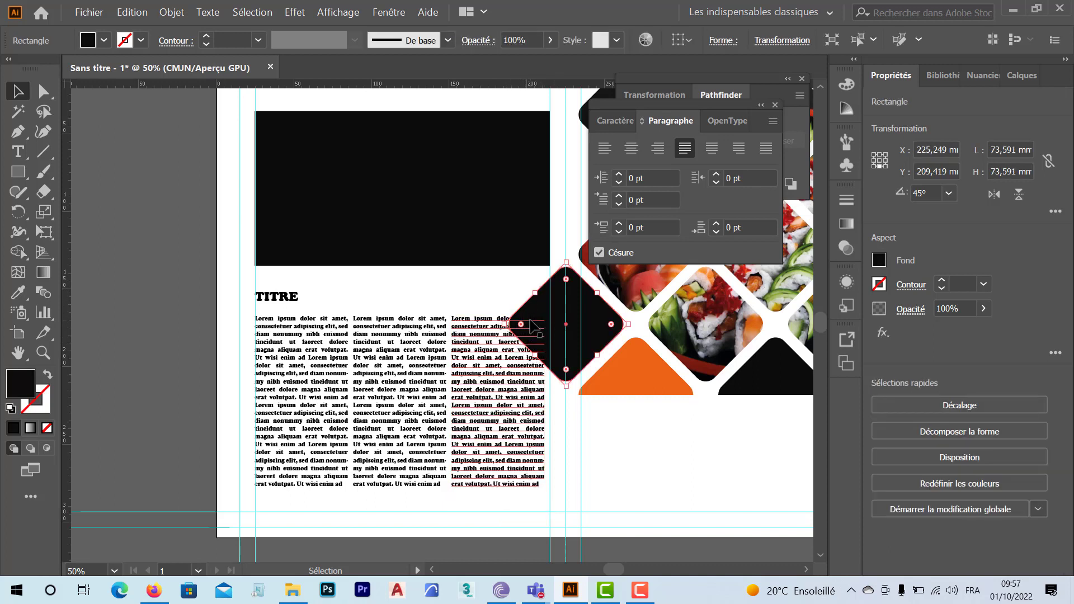
right_click(532, 299)
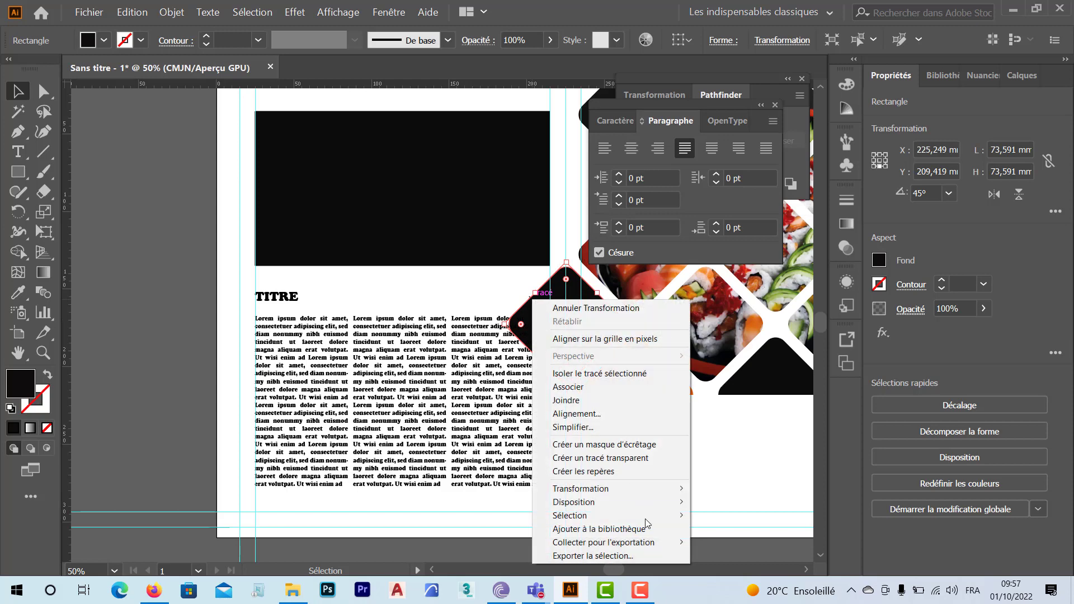
mouse_move(646, 502)
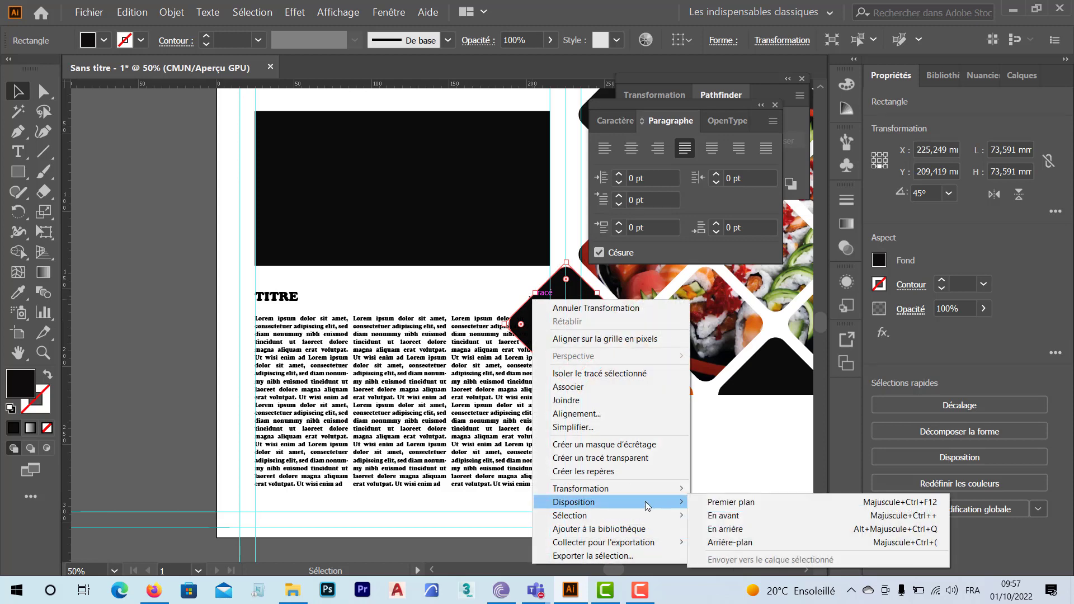
click(730, 543)
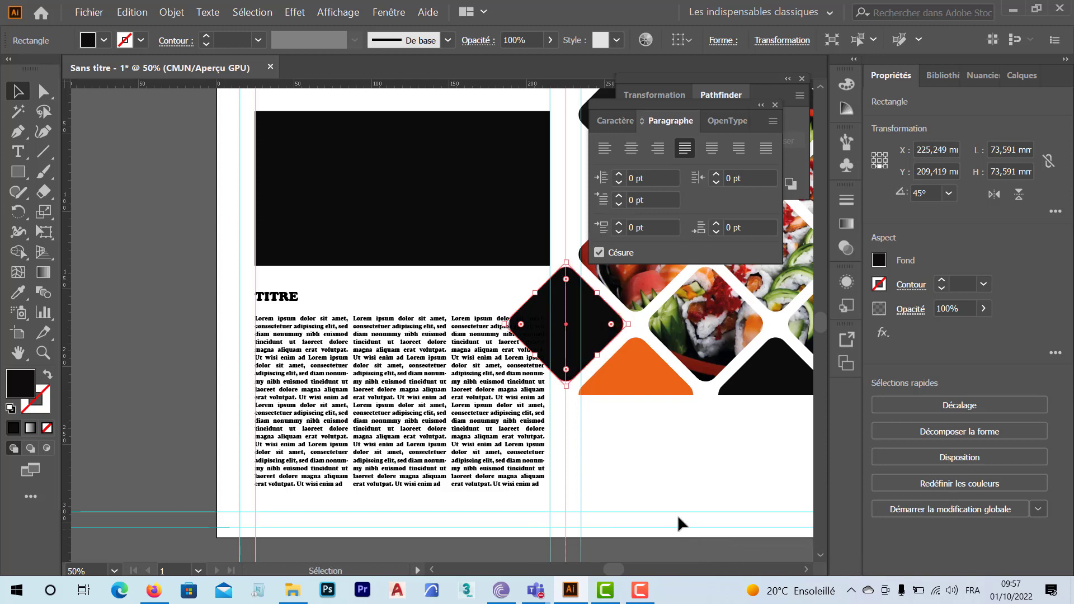
click(629, 449)
- Bring the third text column to the front, above the overlapping black diamond
click(471, 386)
right_click(471, 386)
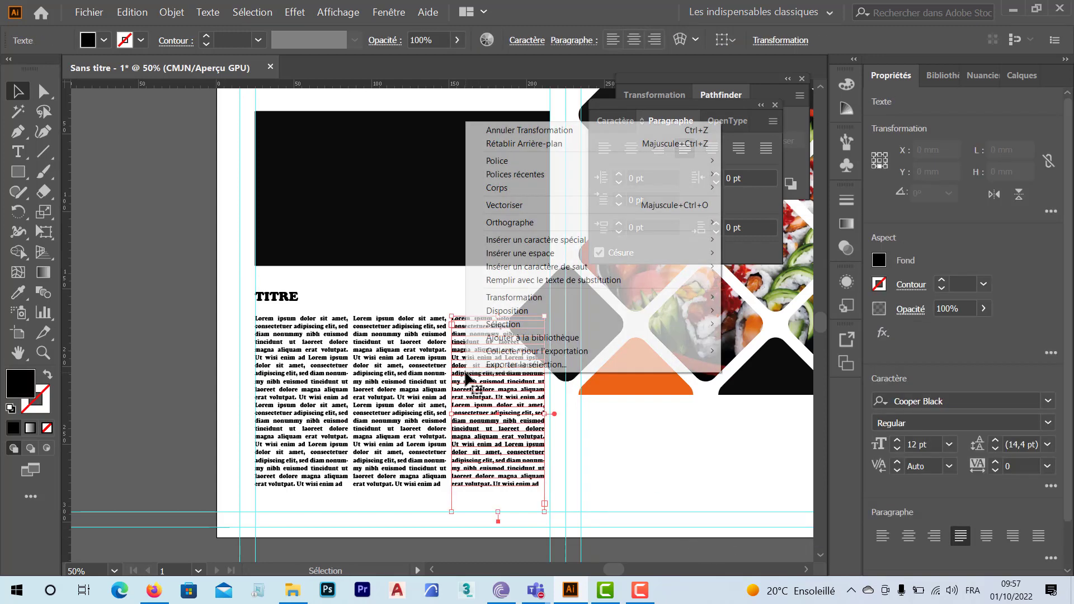
mouse_move(559, 311)
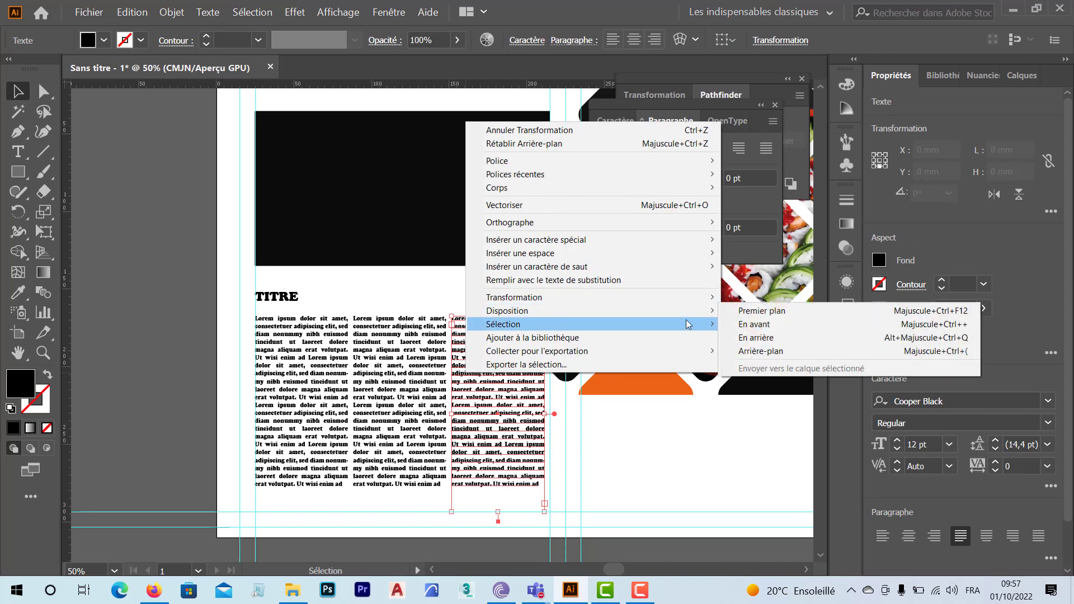
click(770, 314)
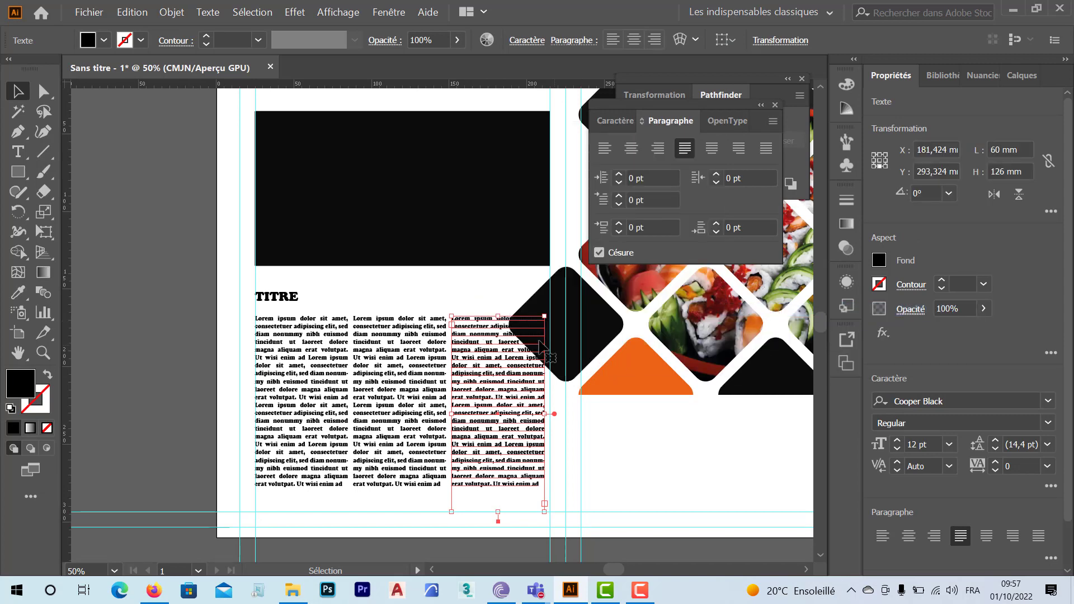
- Fill the end of the third column's first line, from the last letter of "dolor" through "sit amet,", with white where it overlaps the diamond
scroll(540, 343, up, 2)
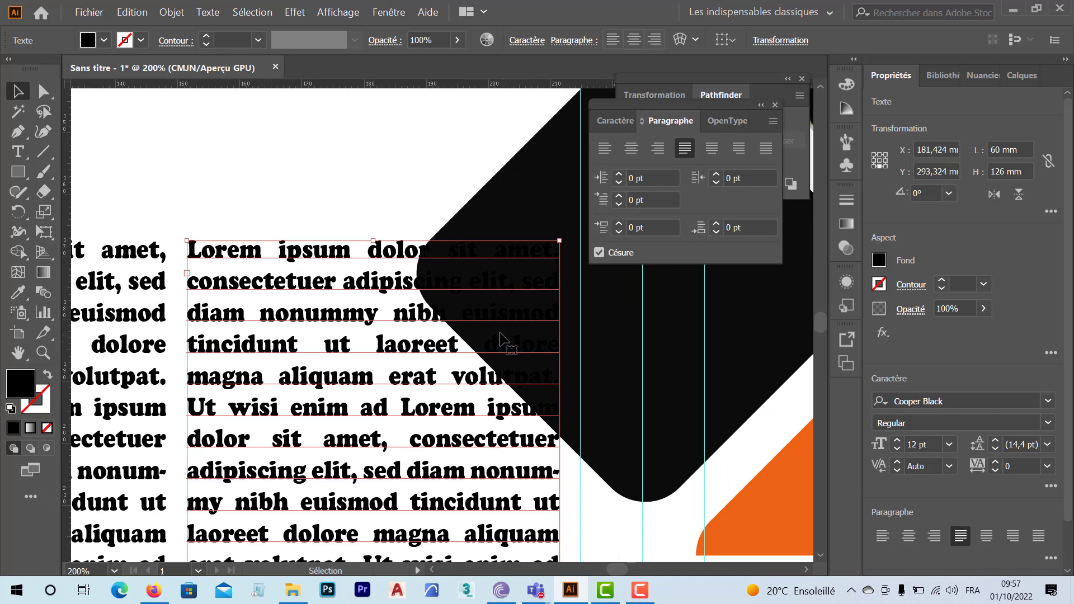
key(t)
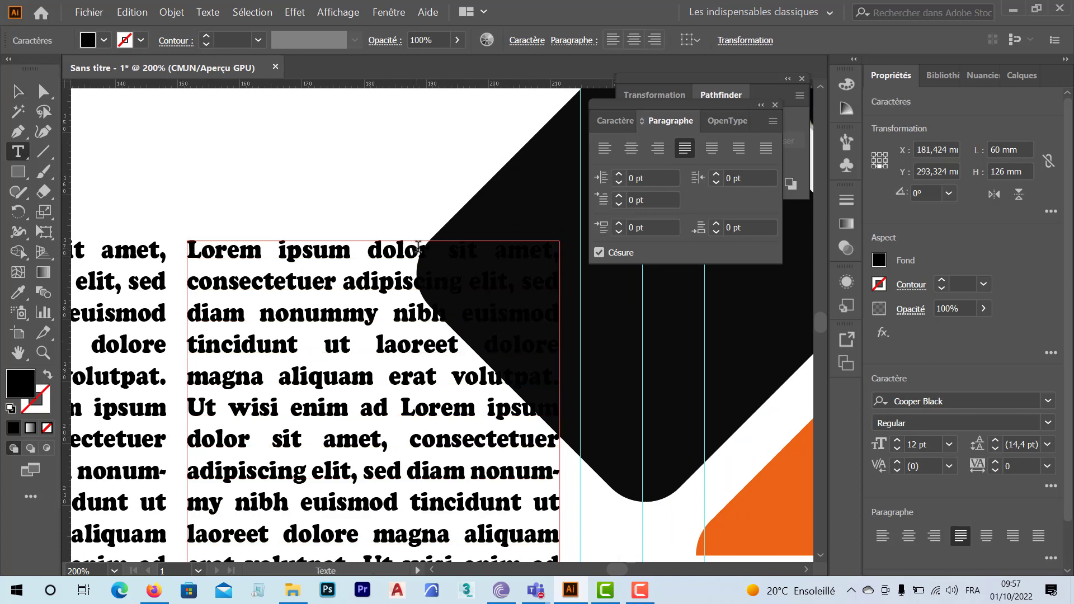
drag(419, 247, 567, 263)
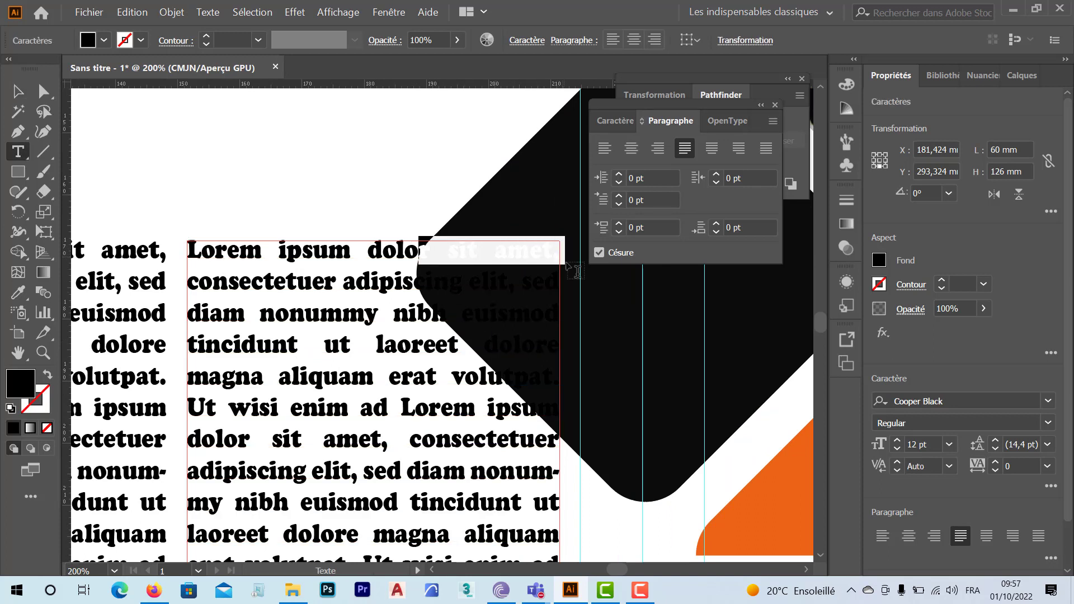
click(879, 261)
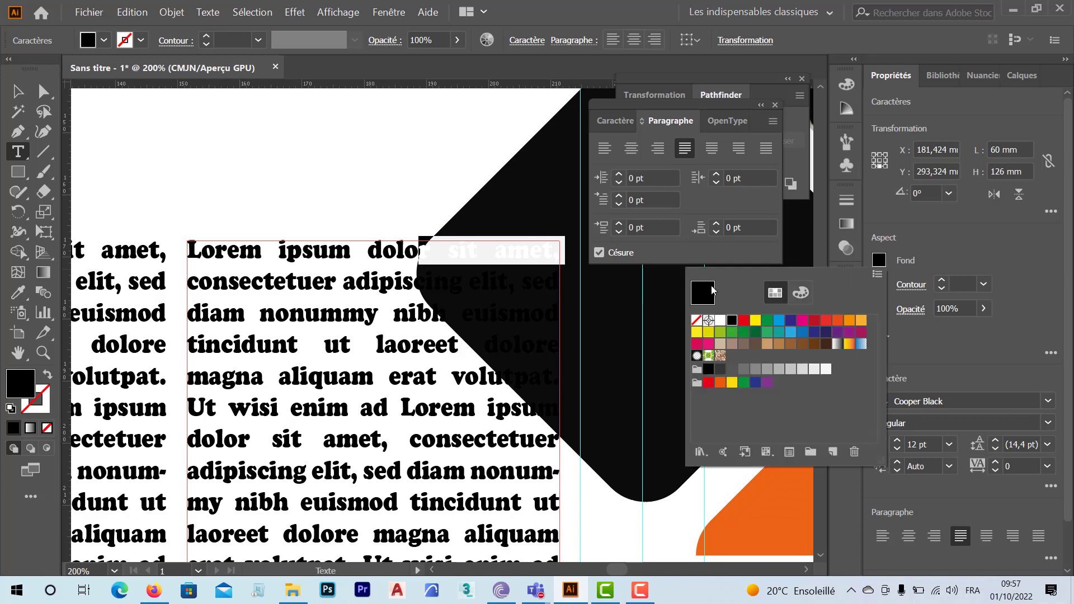
click(720, 321)
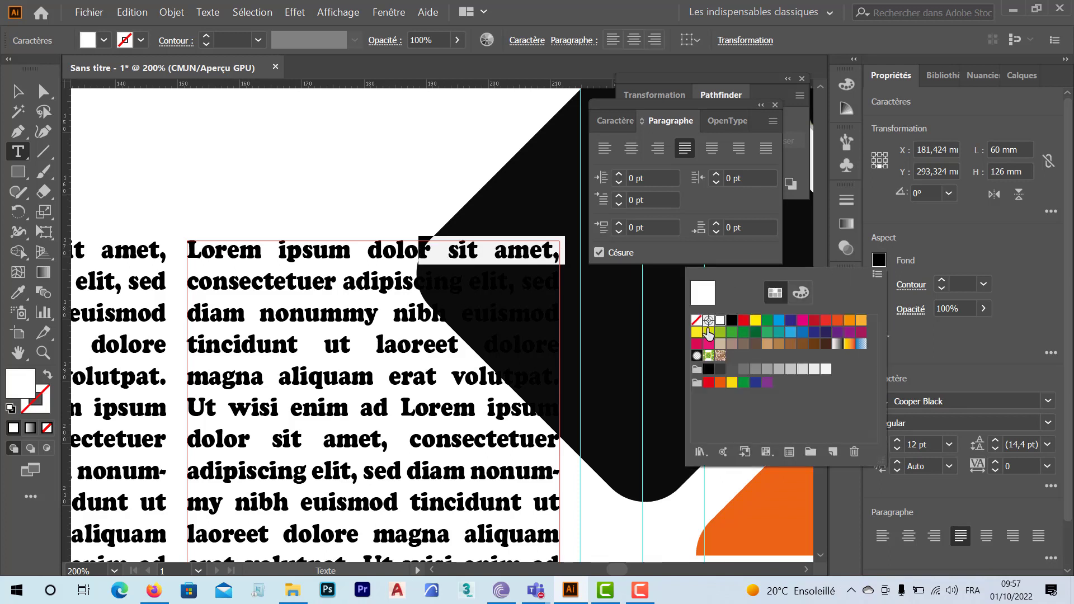
click(512, 306)
click(498, 320)
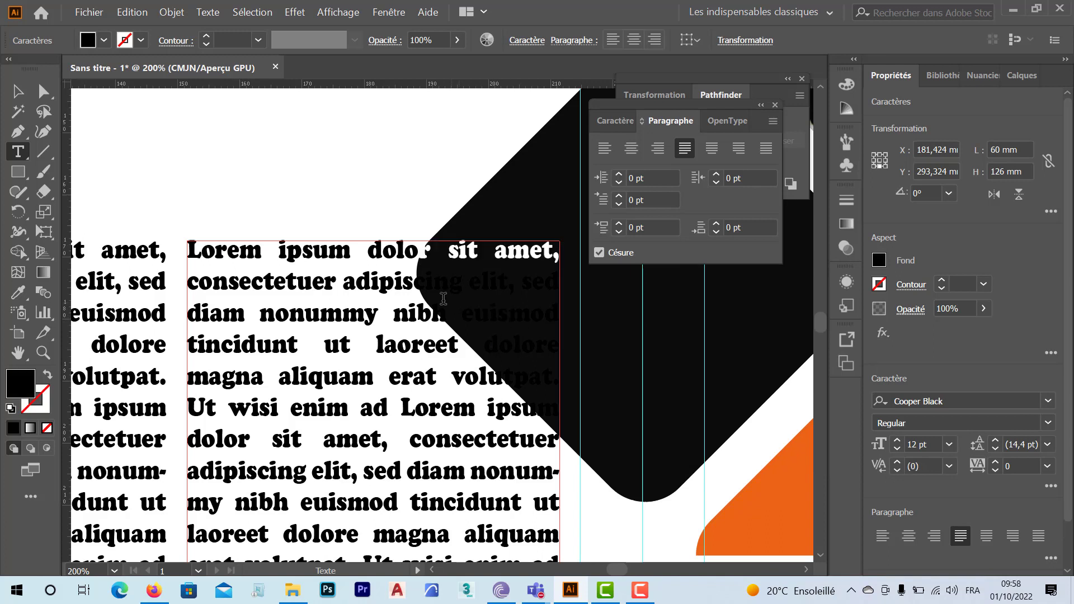
- Fill "cing elit, sed" at the end of the third column's second line with white
drag(417, 284, 558, 284)
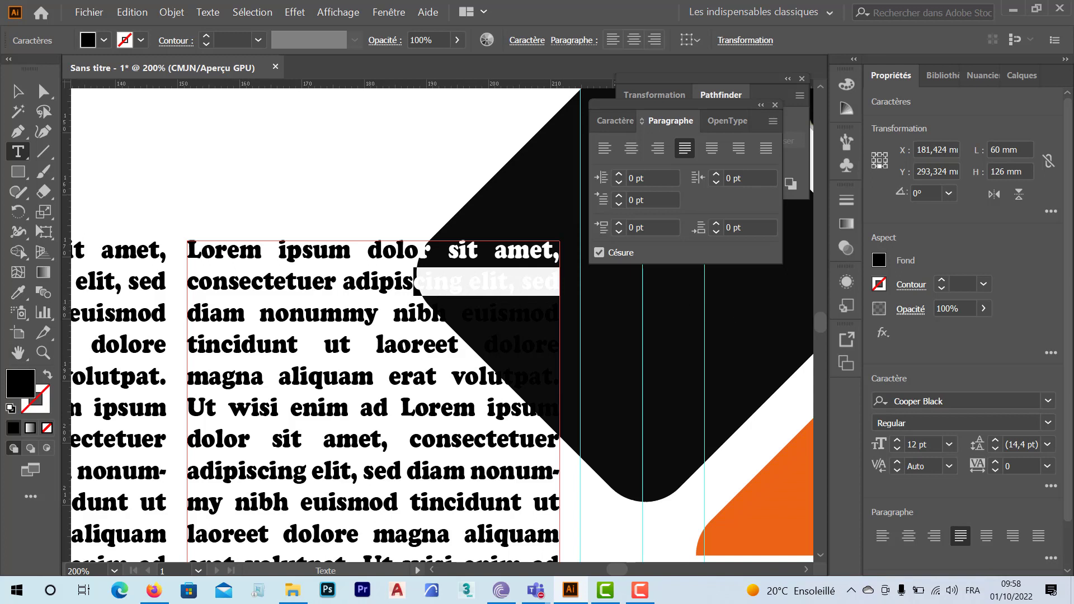
click(880, 261)
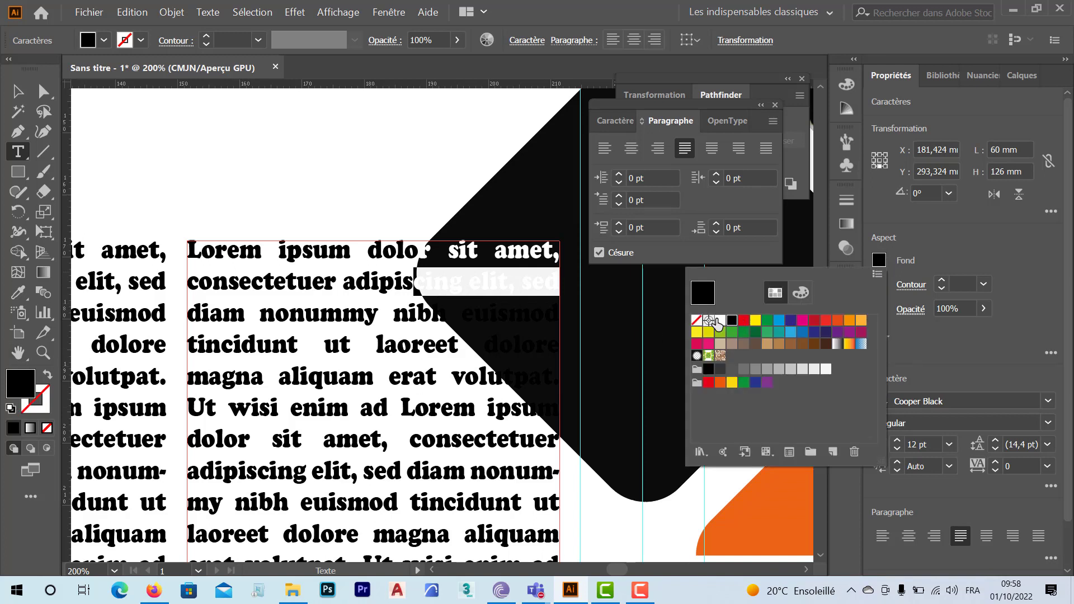
click(720, 320)
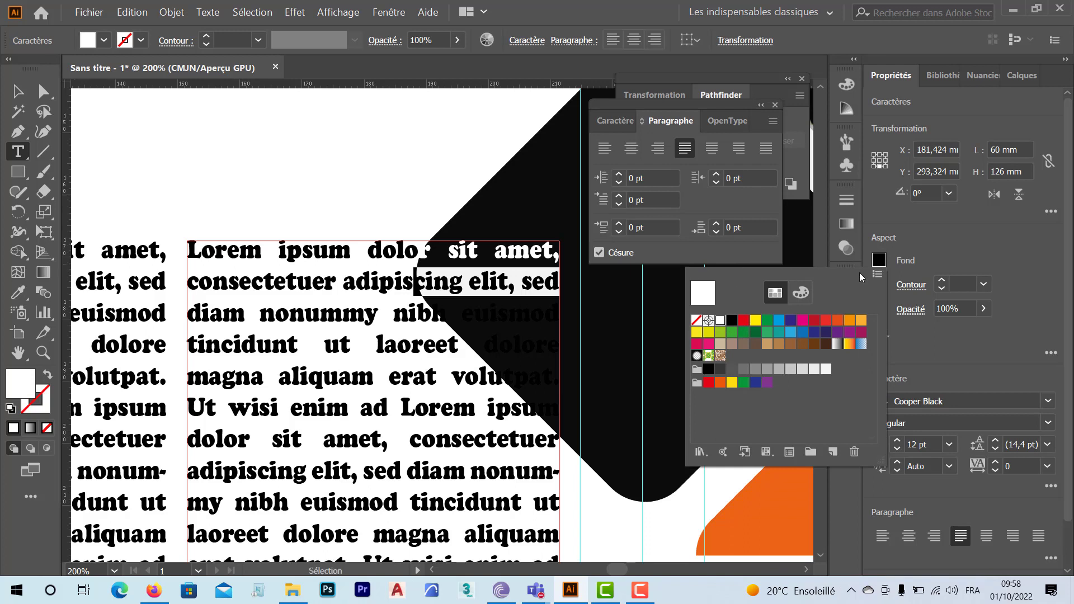
click(514, 292)
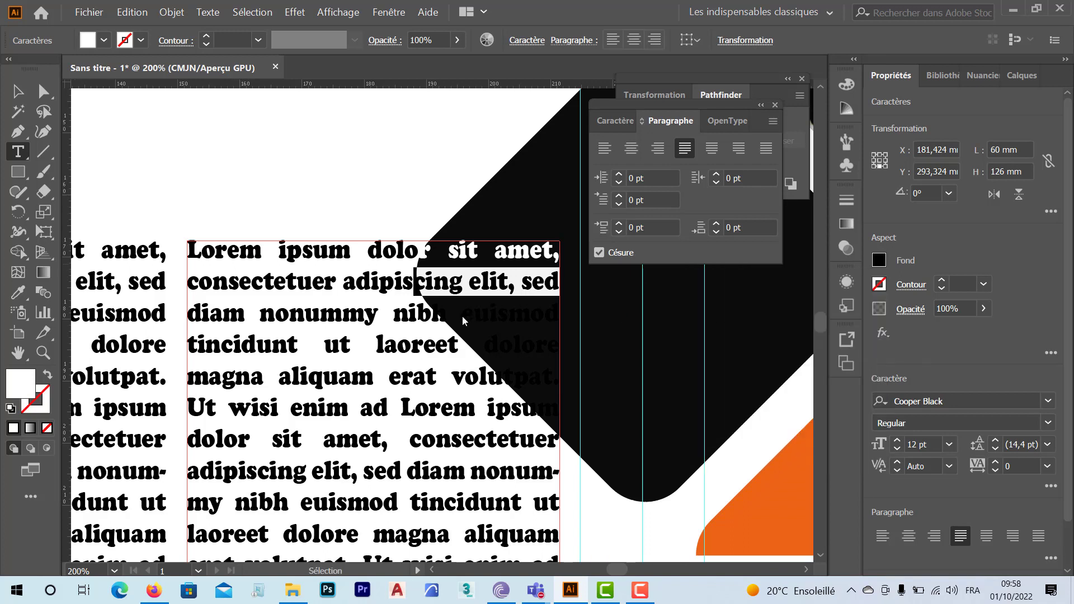
- Fill "h euismod" at the end of the third column's third line with white
drag(434, 314, 564, 315)
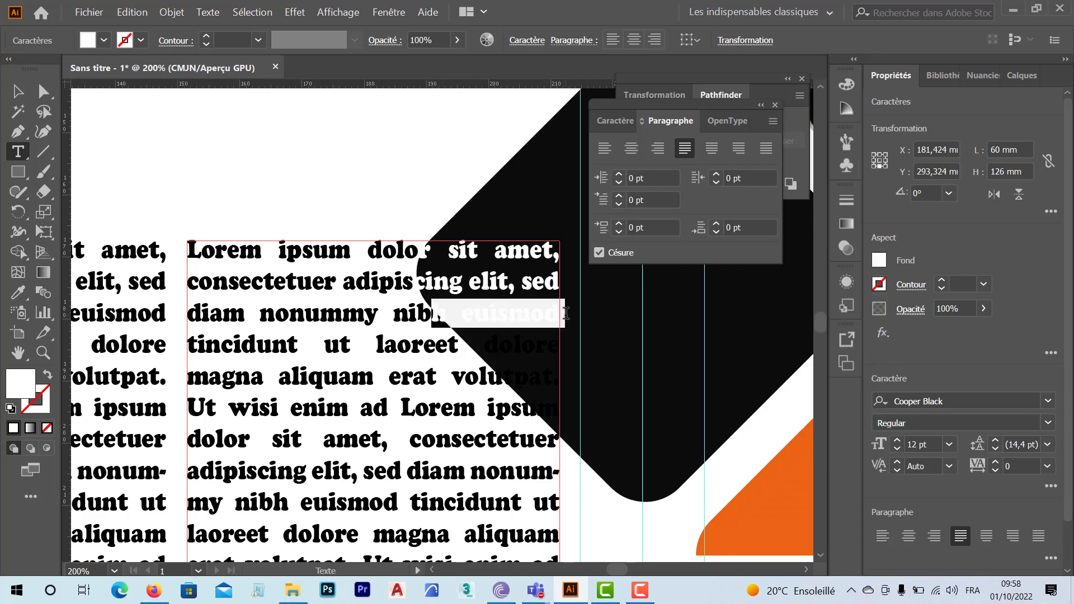
click(880, 260)
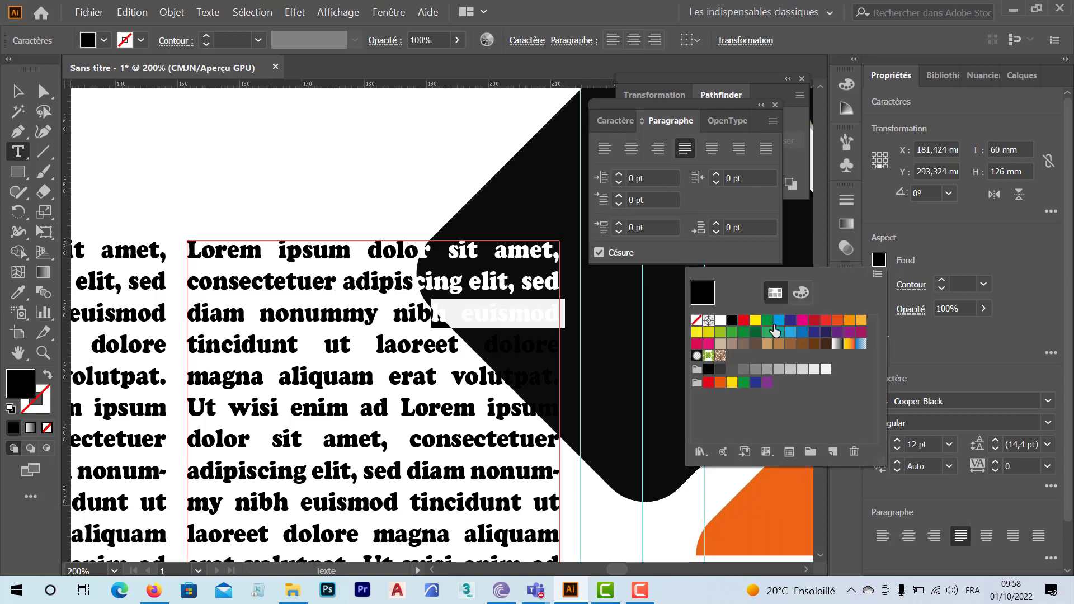
click(720, 320)
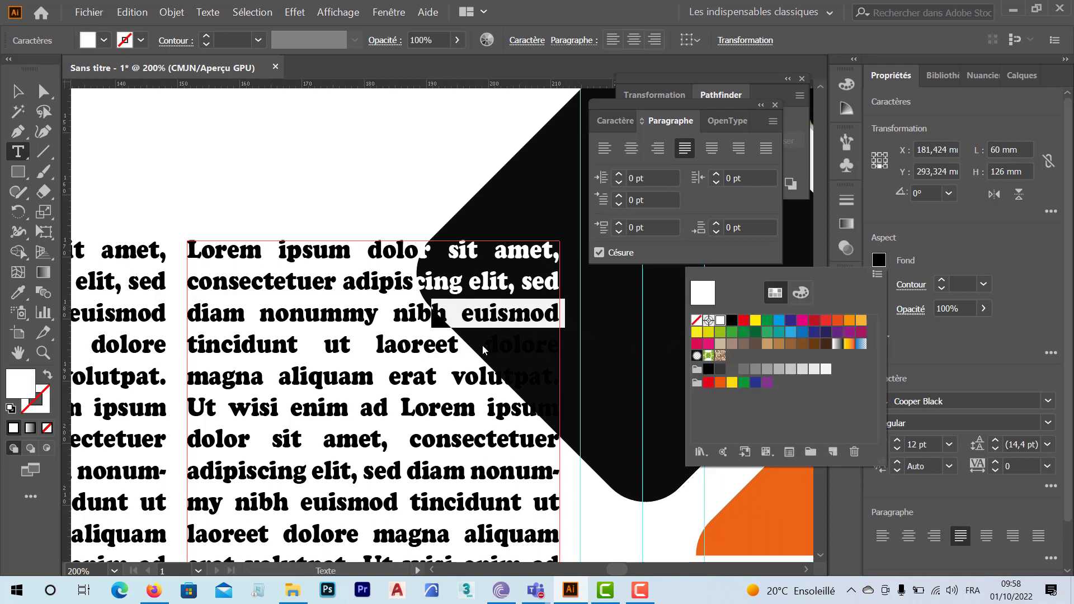
click(482, 345)
double_click(480, 347)
click(484, 345)
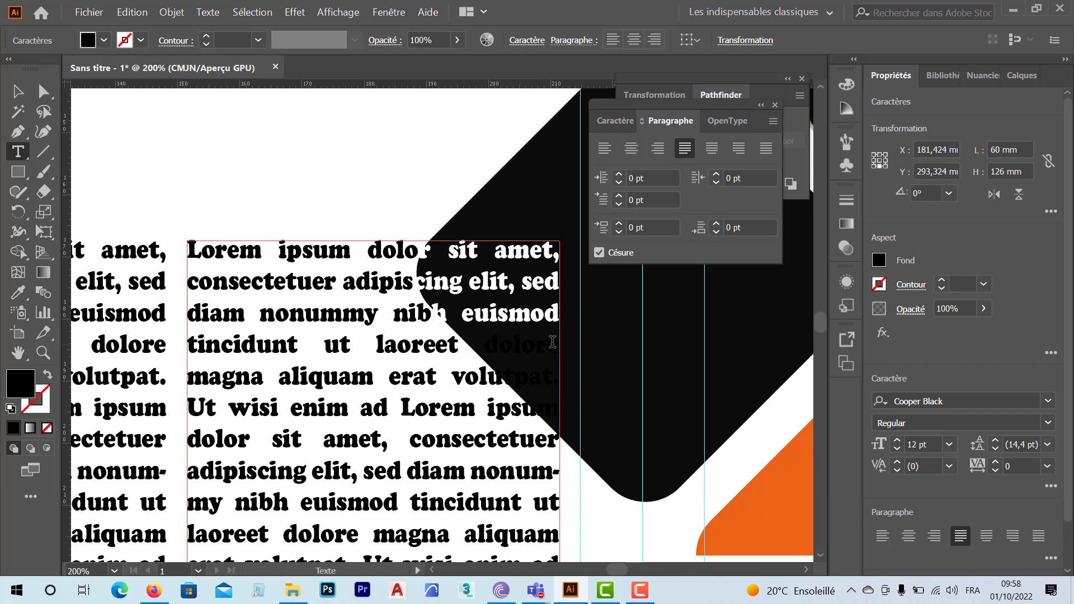
- Fill the word "dolore" at the end of the third column's fourth line with white
drag(559, 341, 485, 344)
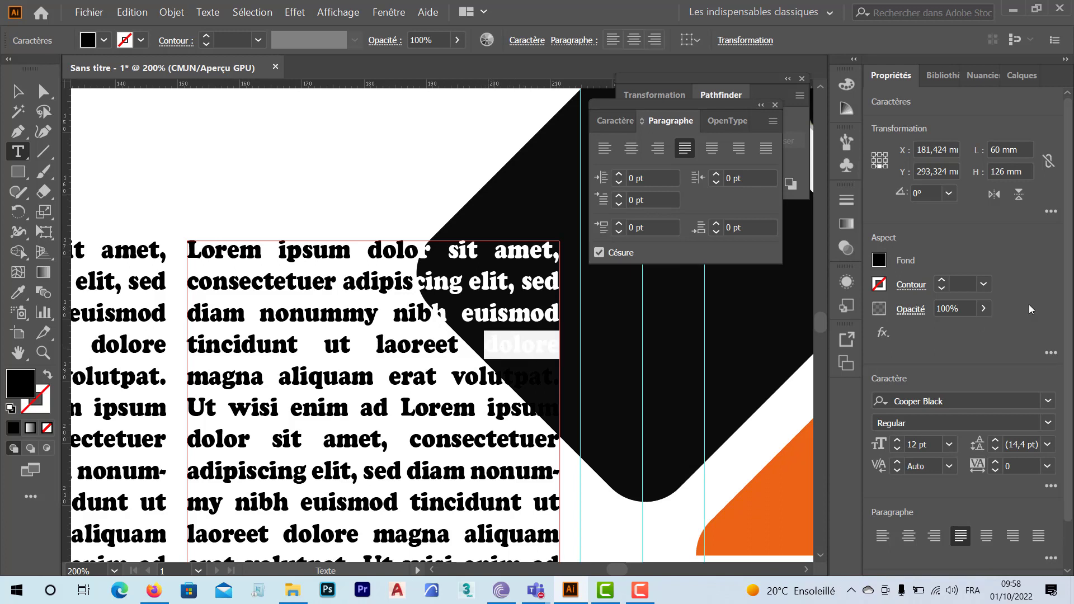
click(878, 261)
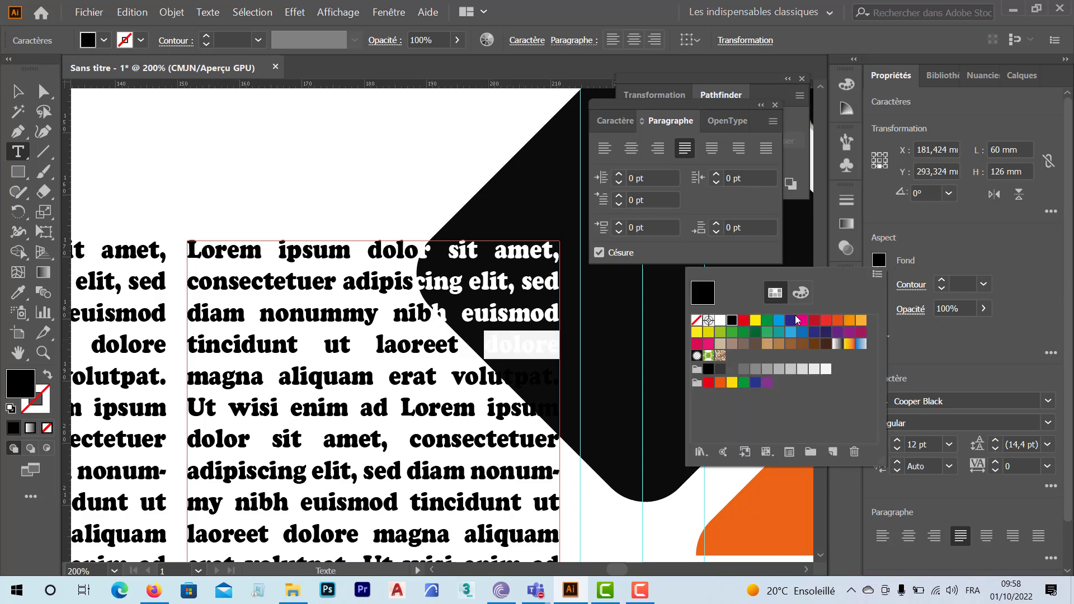
click(721, 320)
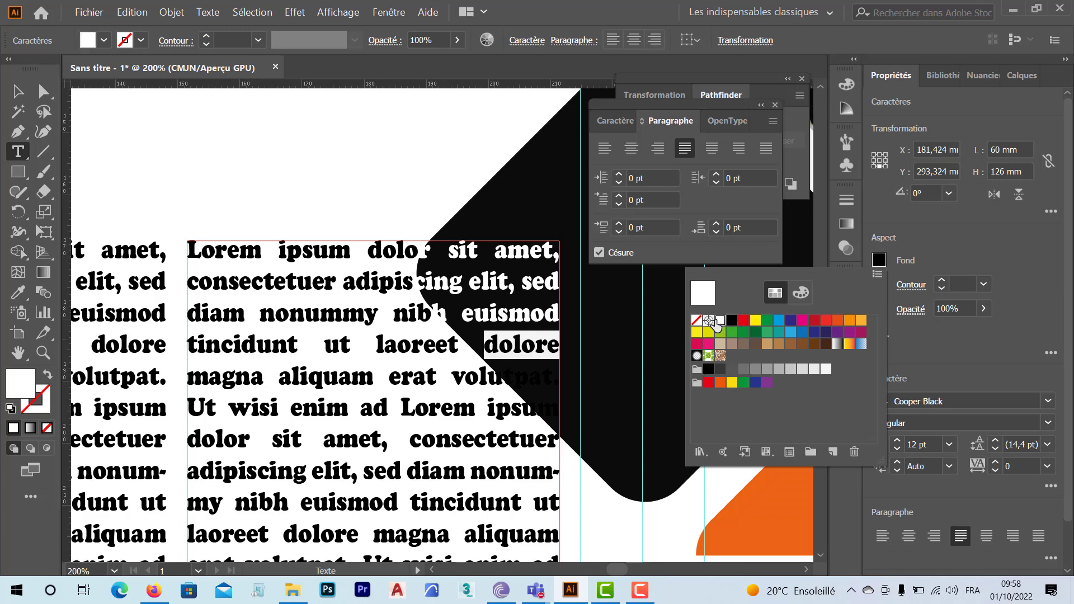
triple_click(520, 380)
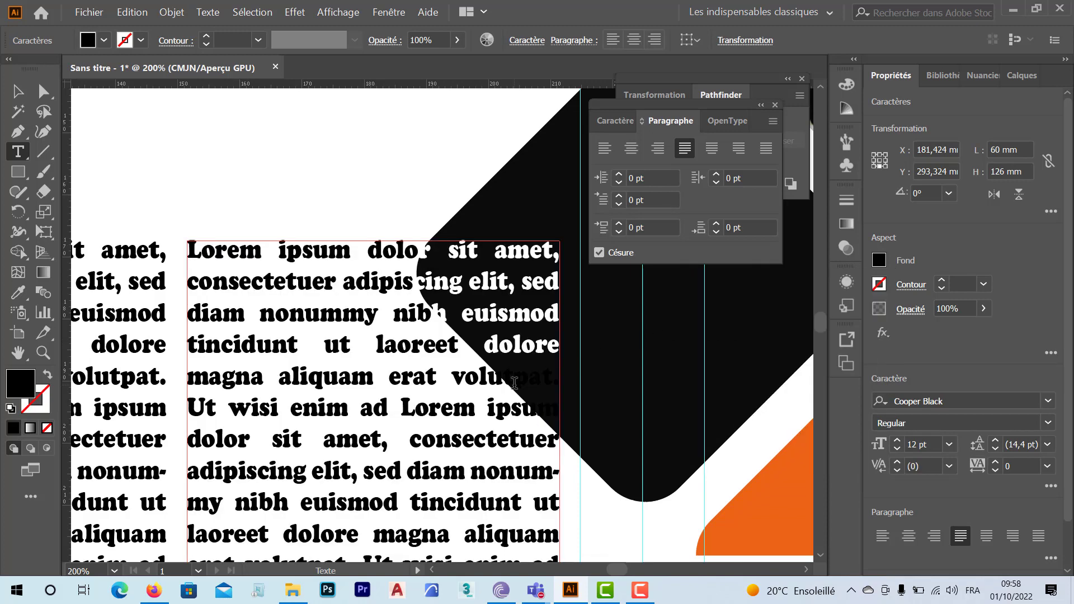
- Fill the part of "volutpat." that overlaps the diamond in the third column's fifth line with white
double_click(506, 382)
click(510, 392)
drag(508, 380, 563, 382)
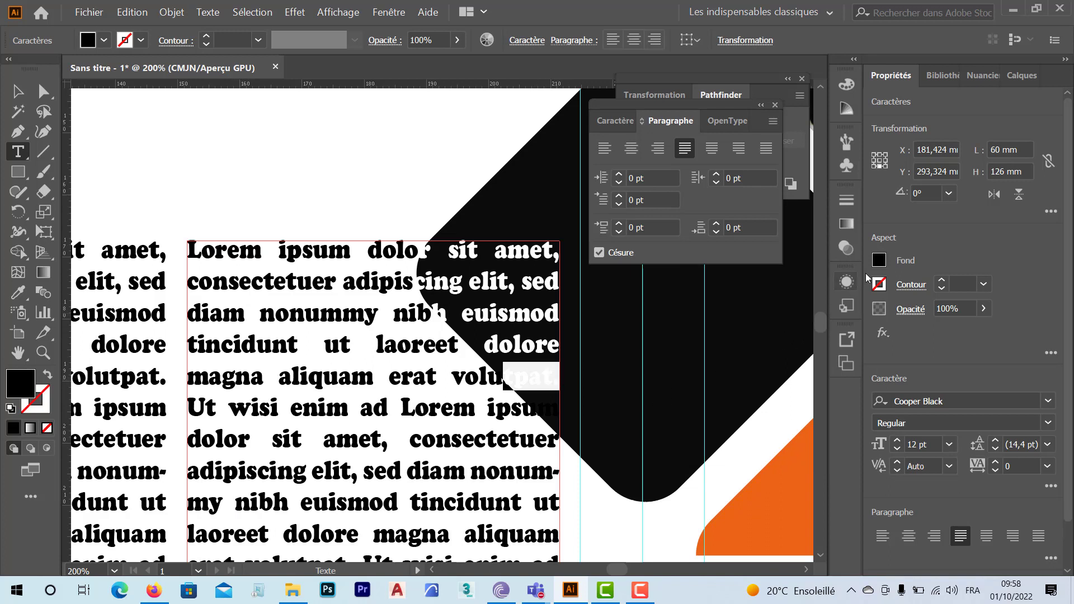
click(879, 260)
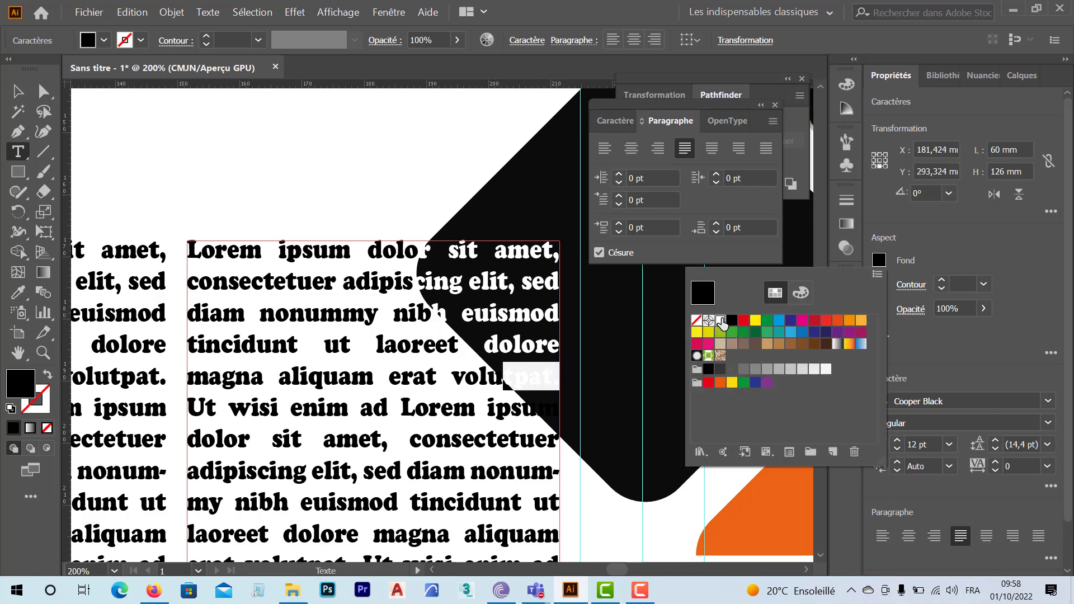
click(720, 320)
click(540, 412)
click(538, 408)
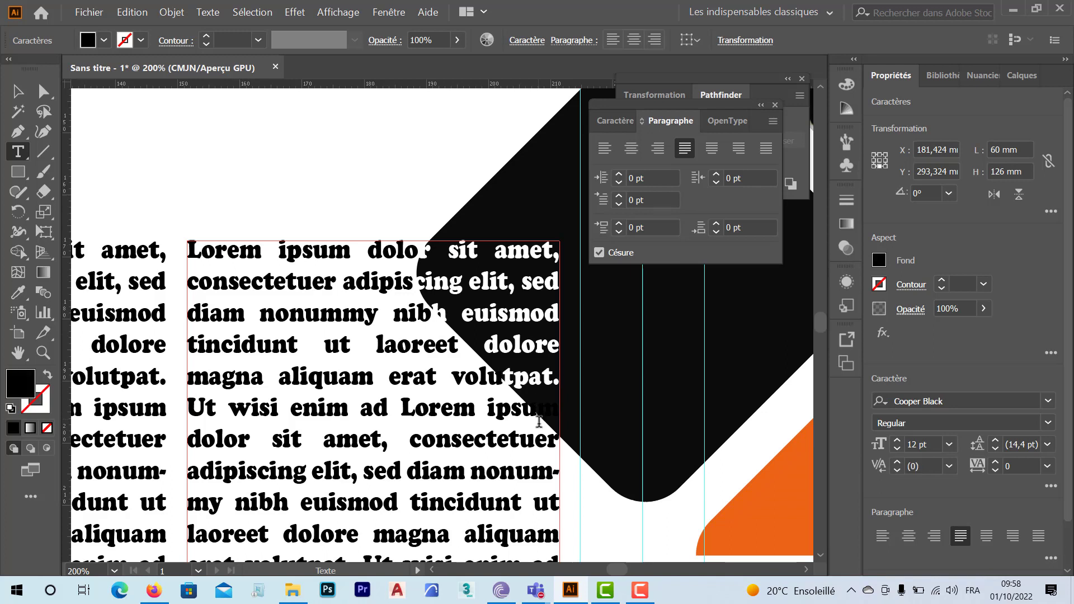
- Fill the final "m" of "ipsum" in the third column's sixth line with white, and deselect the text
drag(555, 404, 540, 405)
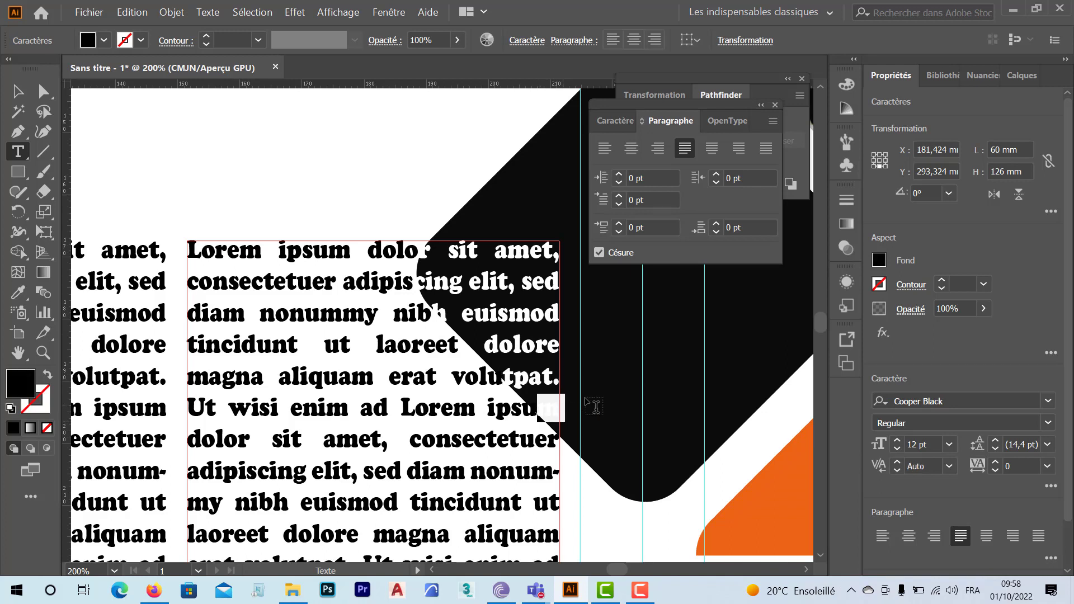
click(879, 261)
click(720, 322)
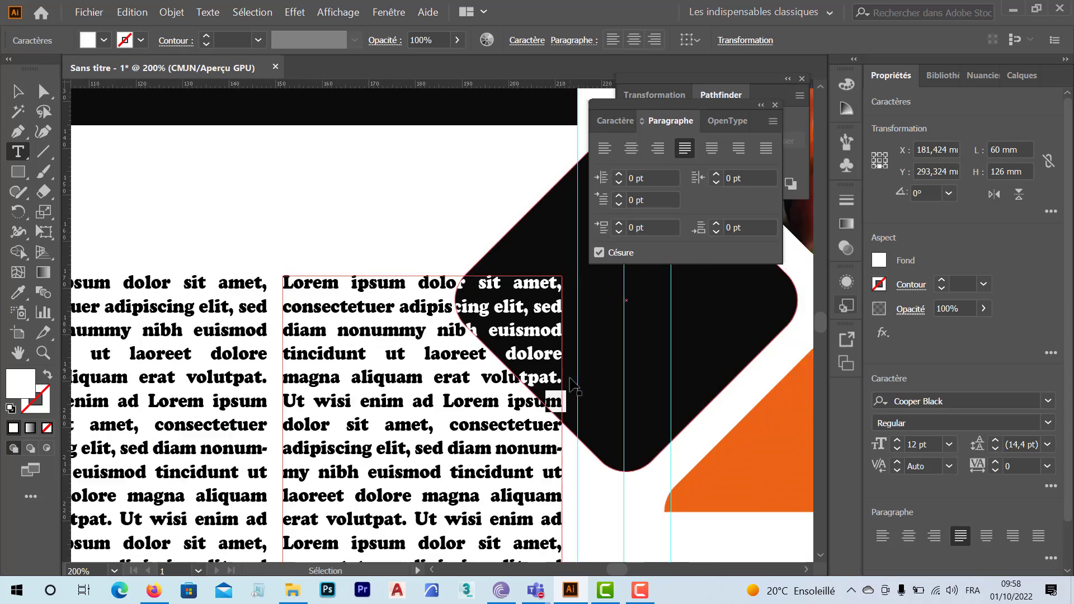
key(ctrl+minus)
key(ctrl+minus)
key(ctrl+minus)
key(Escape)
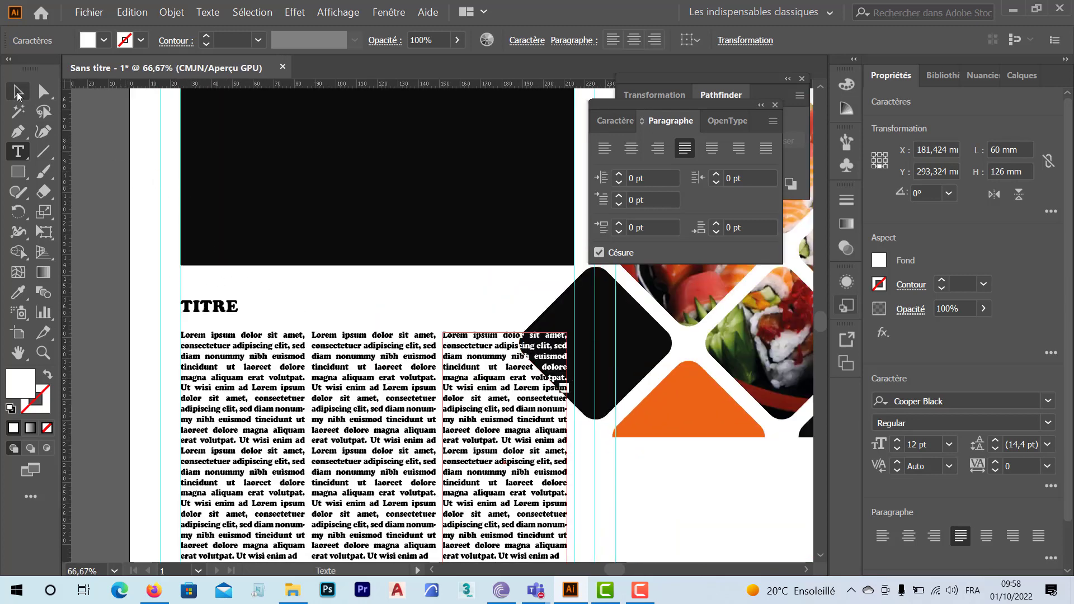
click(656, 506)
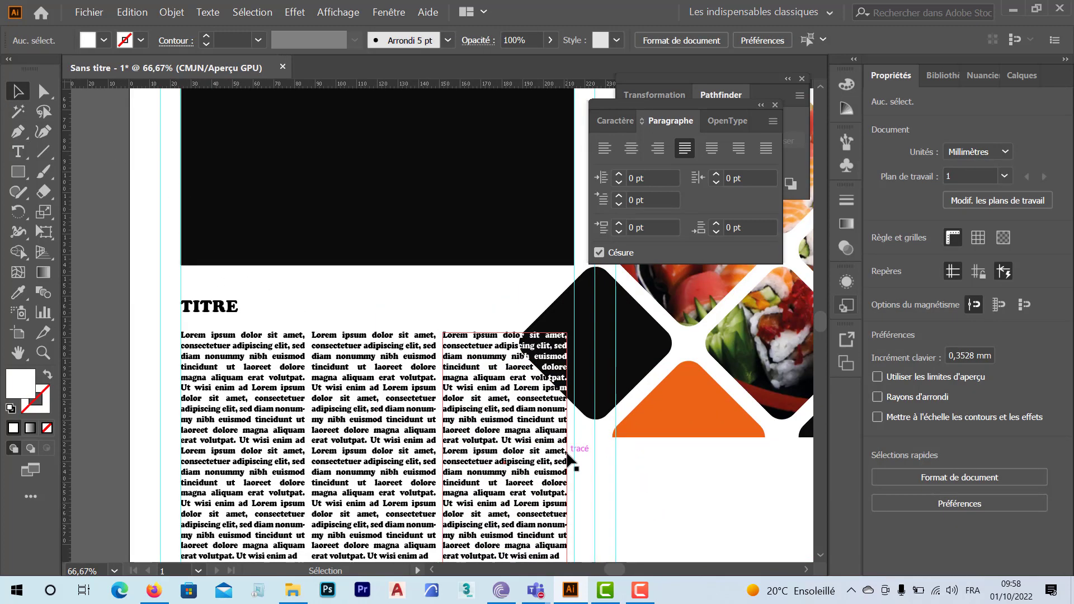
- Select the black rectangle above the title and open the dialog for importing an image
scroll(568, 459, down, 1)
scroll(570, 456, down, 1)
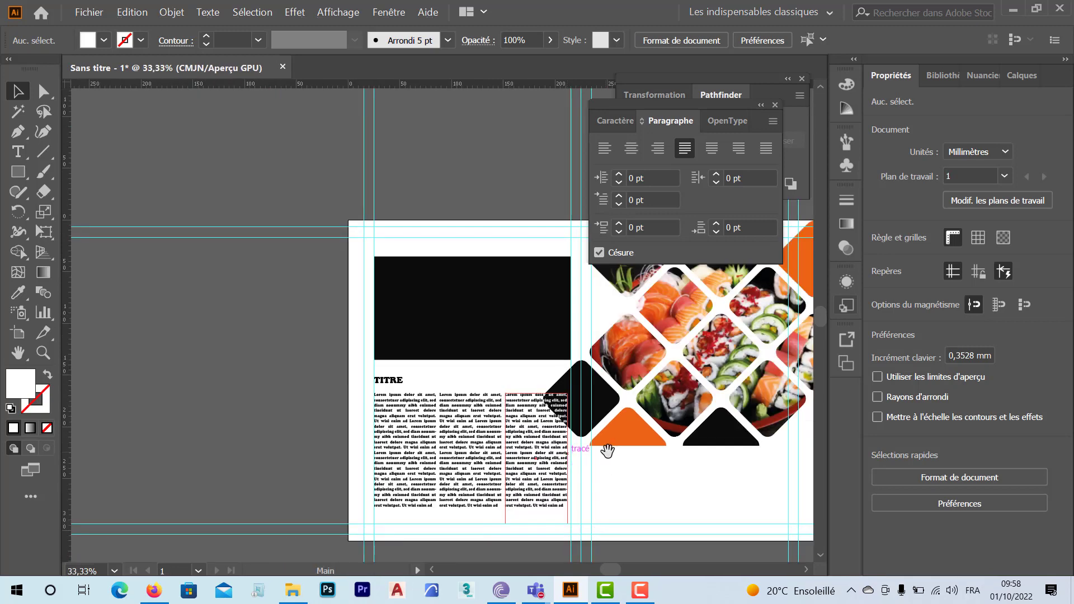
drag(608, 451, 439, 446)
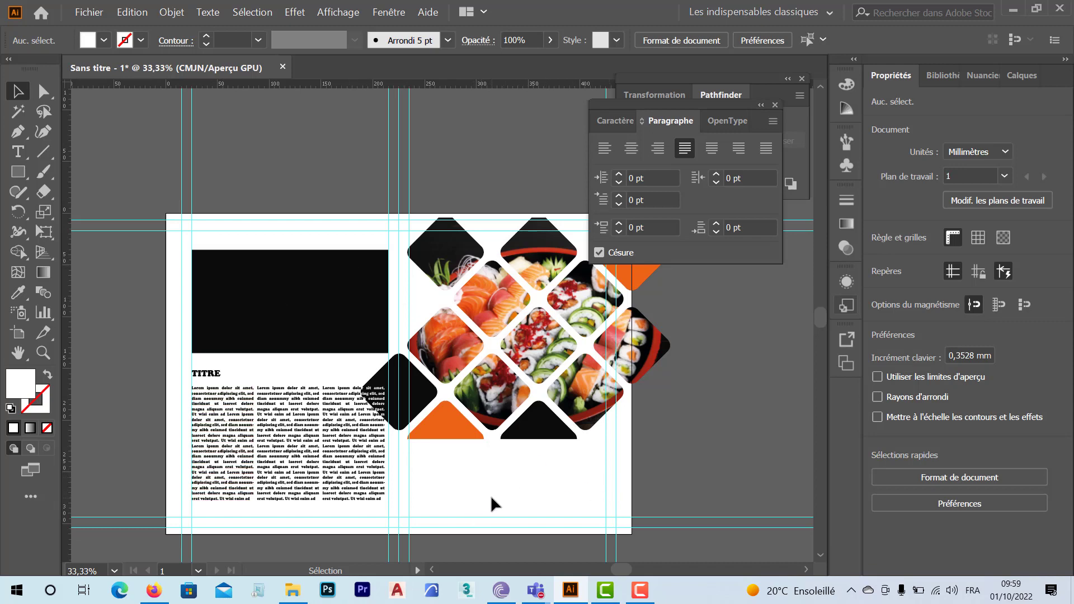
click(271, 319)
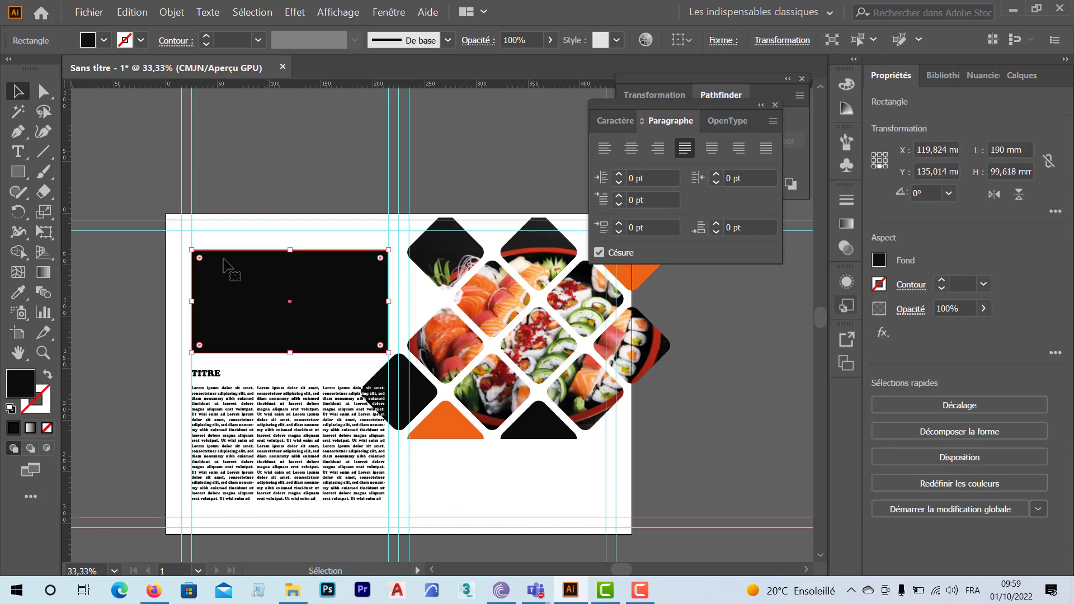
click(89, 11)
click(150, 211)
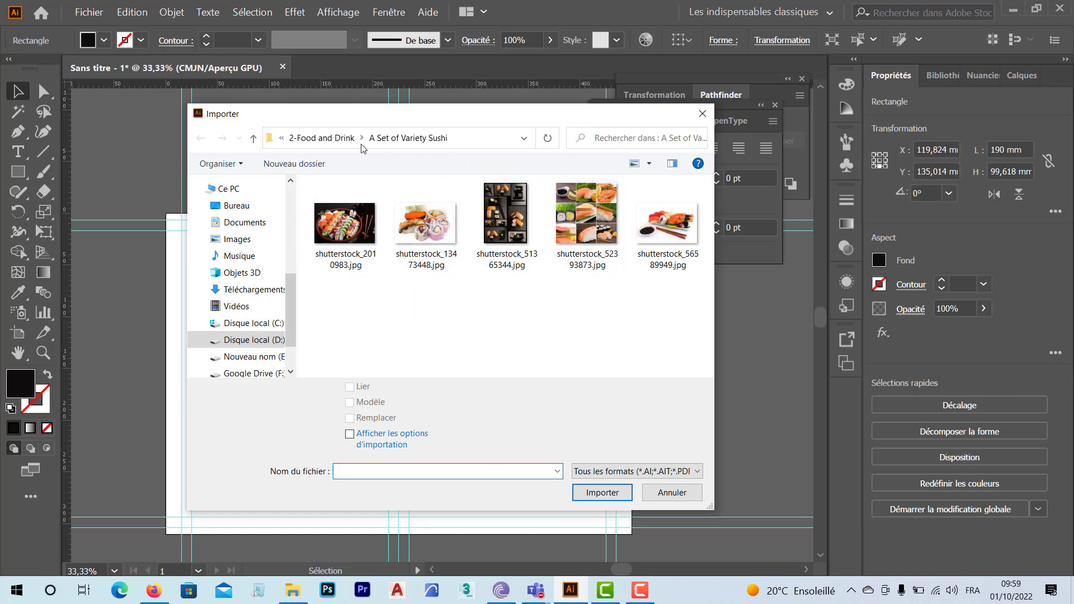
- Look through the photos in the 2-Food and Drink subfolders, including Almonds, Apple, Apricots, Baby Food, Bakery and Bananas
click(327, 138)
double_click(370, 222)
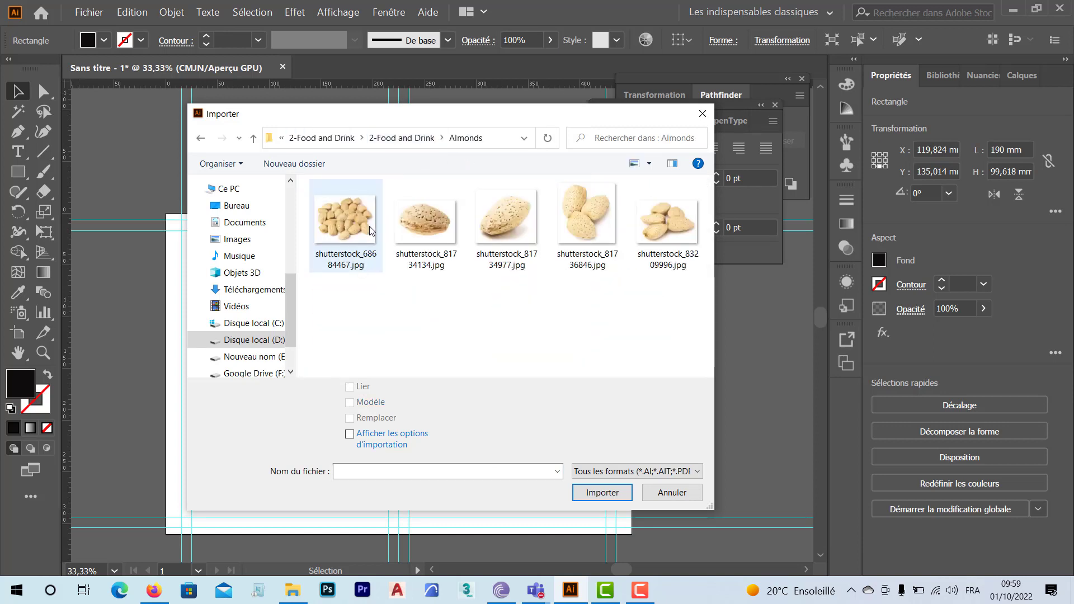
click(402, 138)
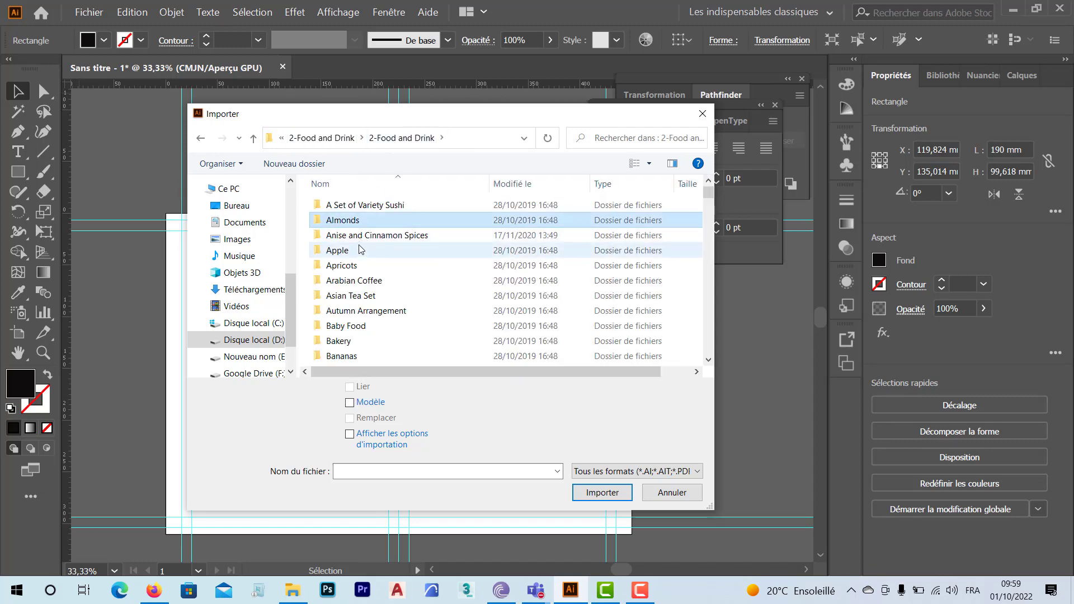
double_click(360, 235)
key(BackSpace)
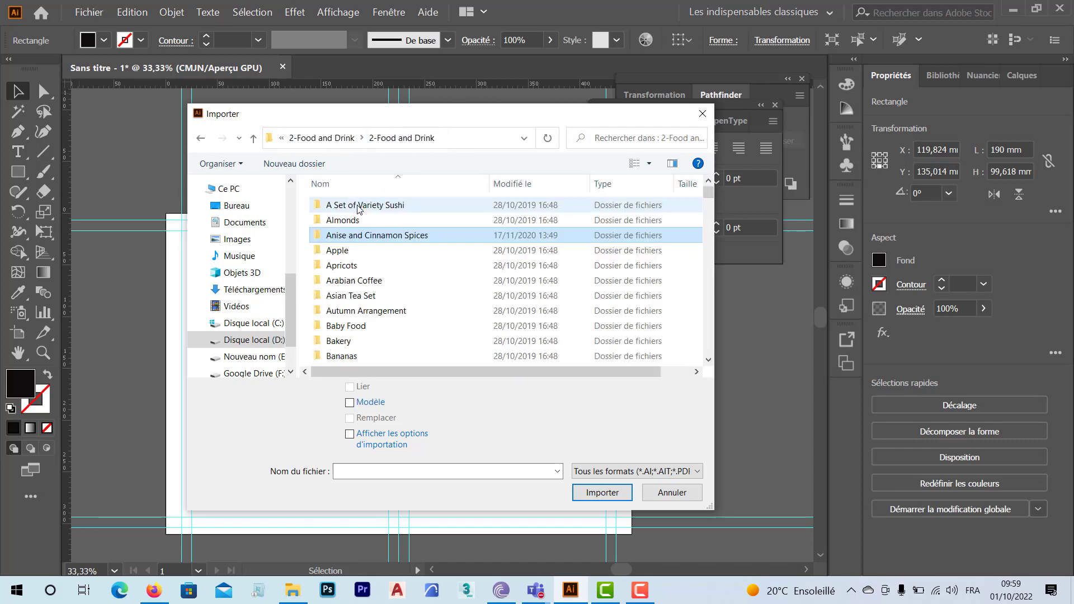
double_click(344, 255)
key(BackSpace)
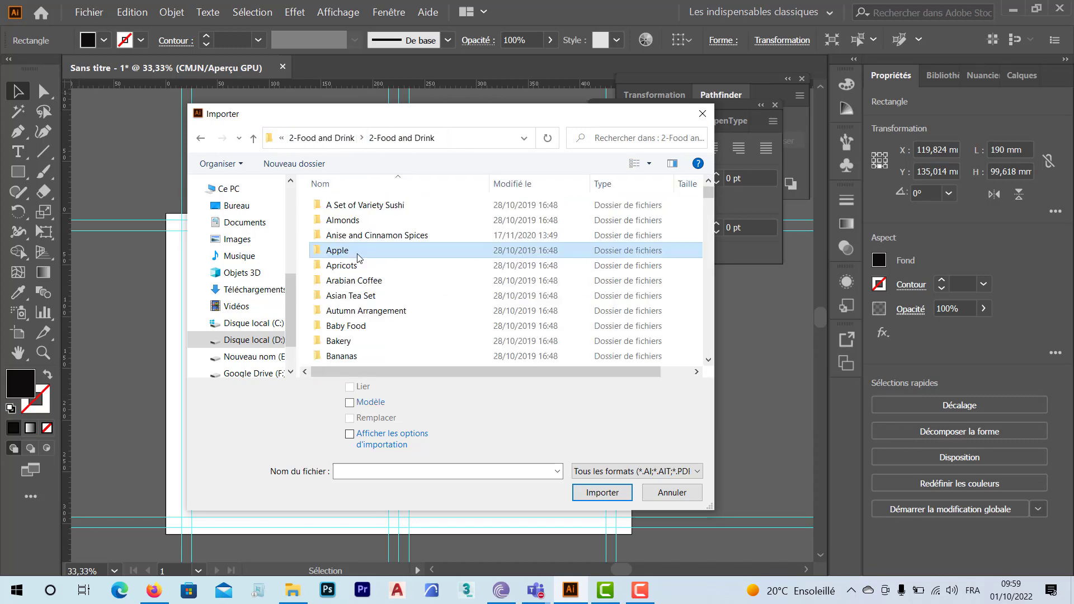
double_click(354, 269)
key(BackSpace)
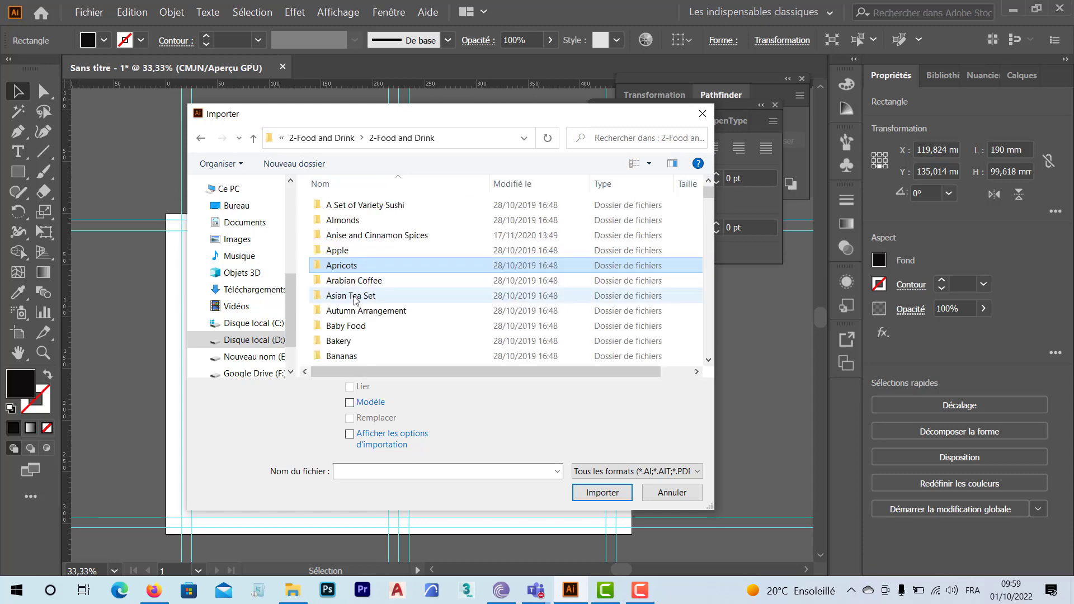
click(350, 327)
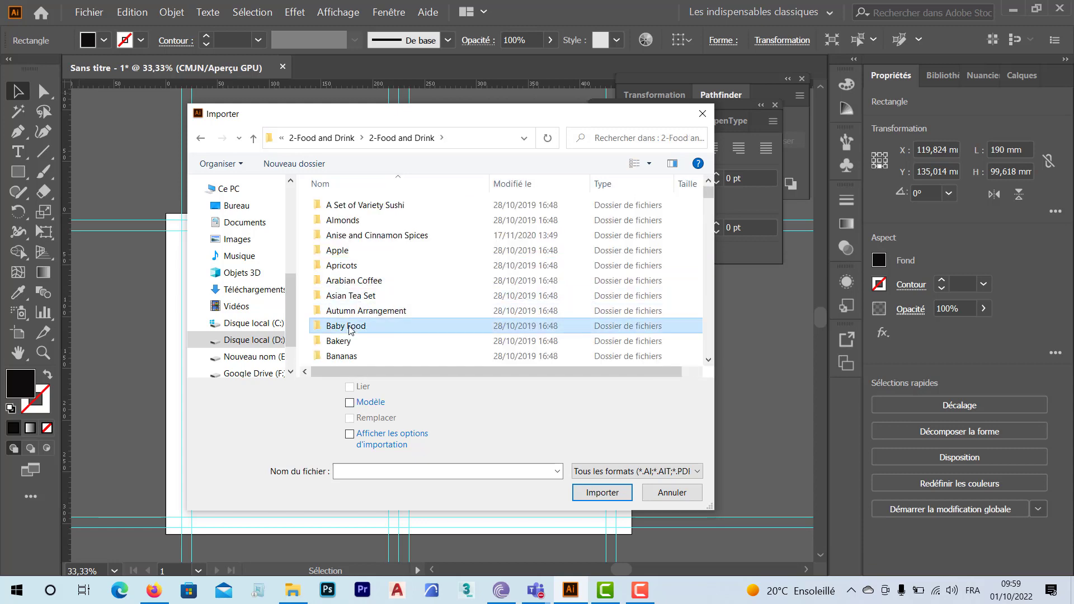
double_click(350, 327)
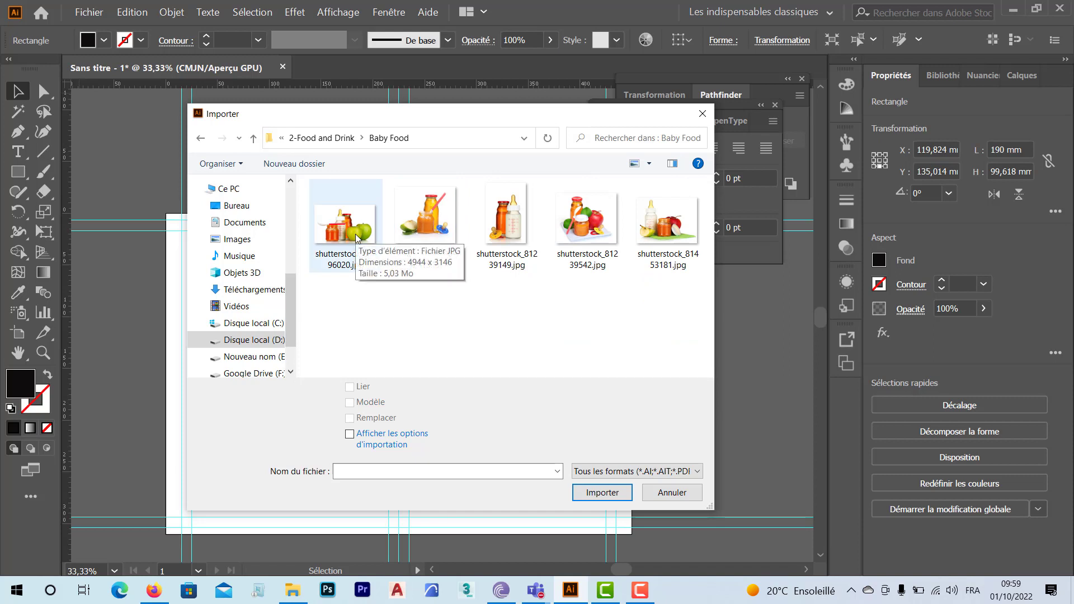
key(BackSpace)
click(348, 341)
double_click(348, 342)
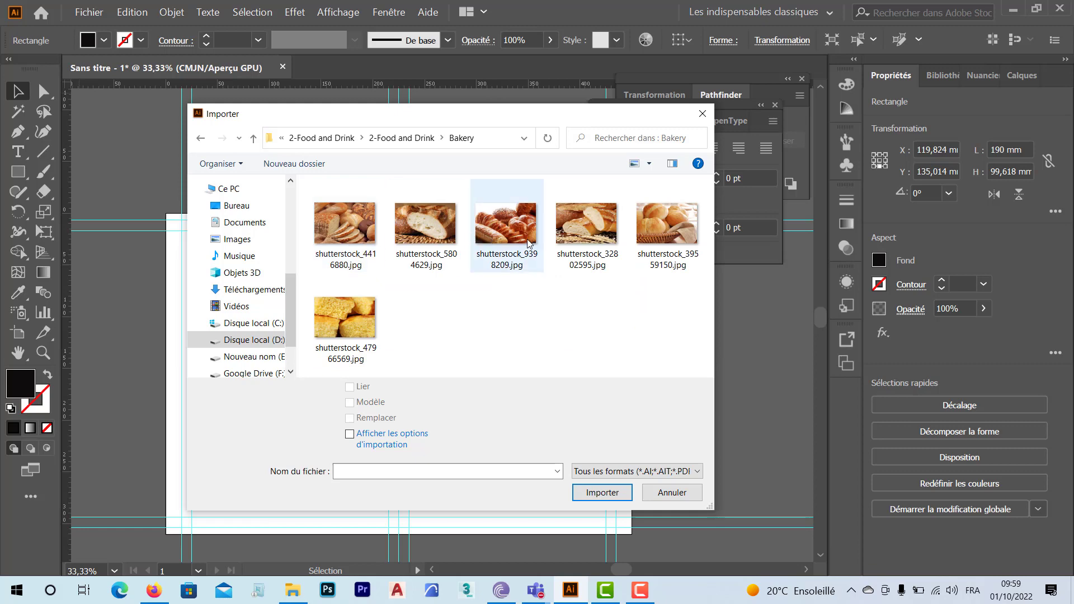
key(BackSpace)
click(363, 313)
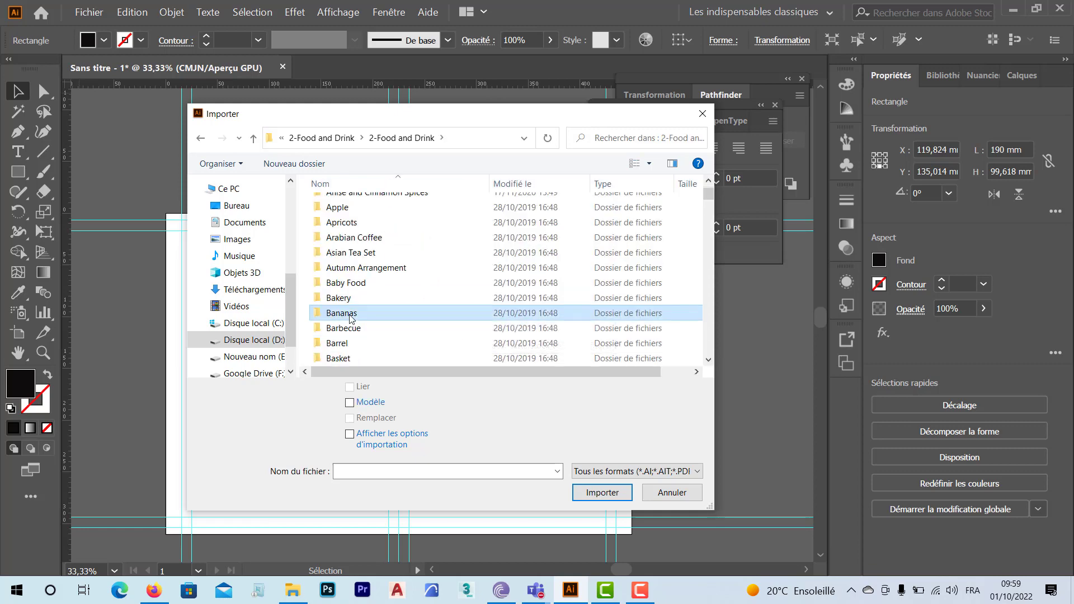
double_click(363, 313)
key(BackSpace)
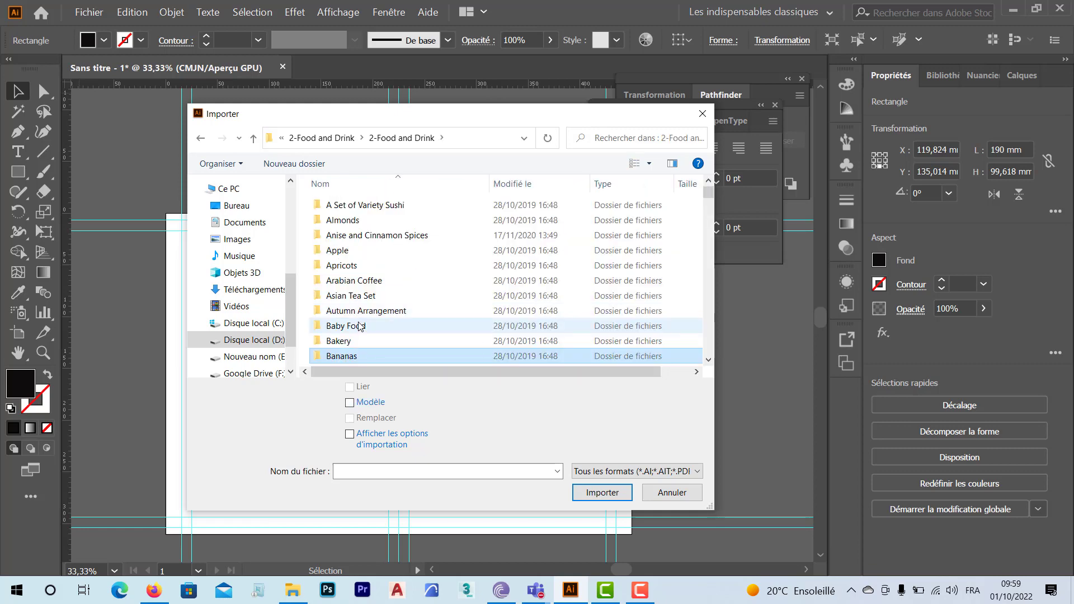
- Examine the photos in the Bisquits Cookie, Black Caviar, Blackberries, Brandy and Broccoli on Fresh Salad folders
scroll(349, 357, down, 3)
click(350, 356)
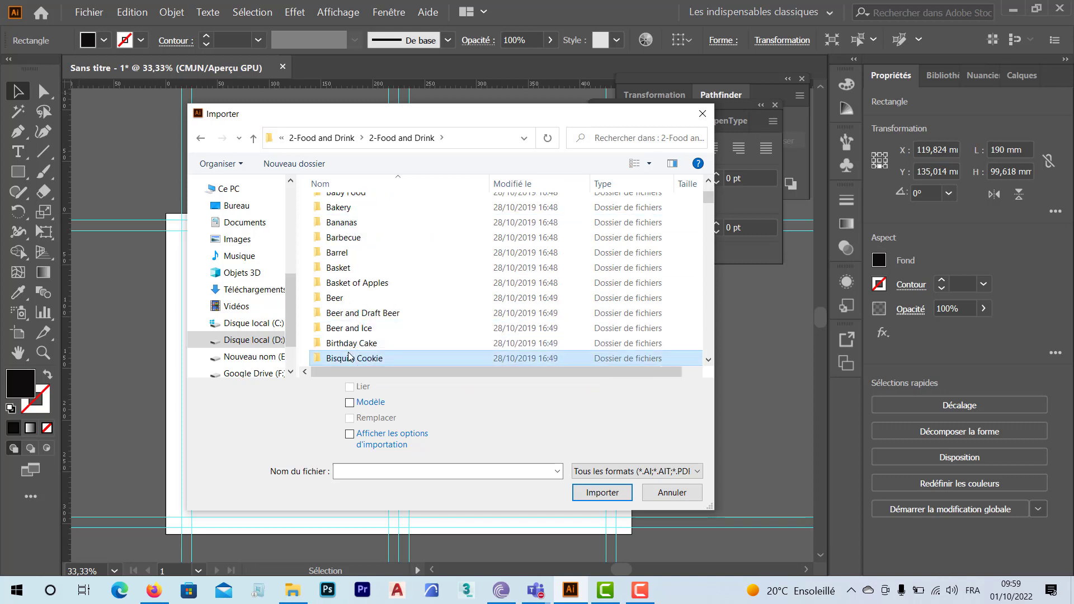
double_click(349, 356)
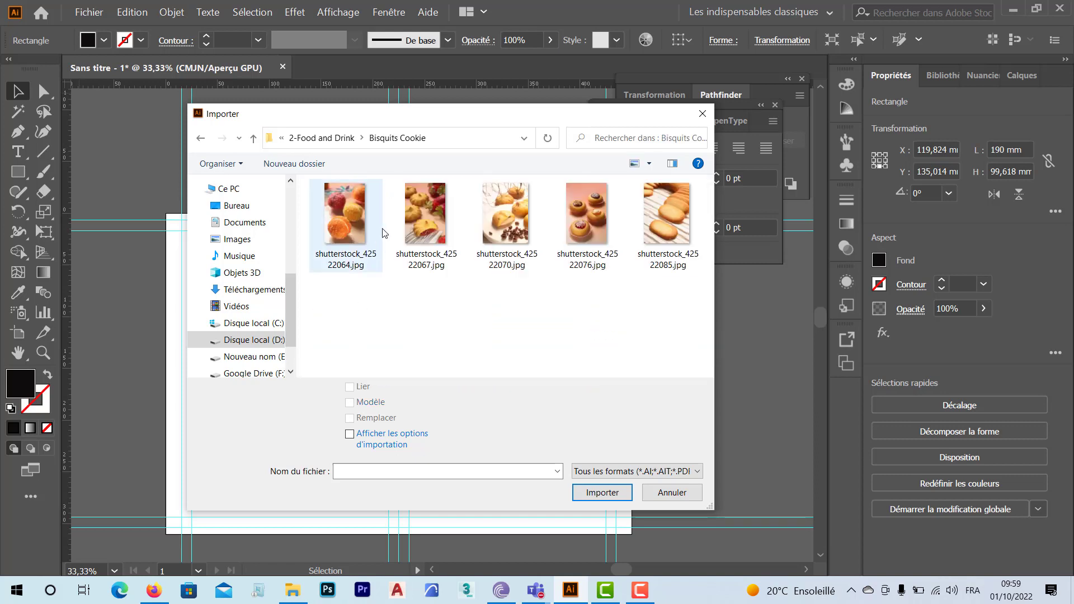
key(BackSpace)
scroll(352, 336, down, 1)
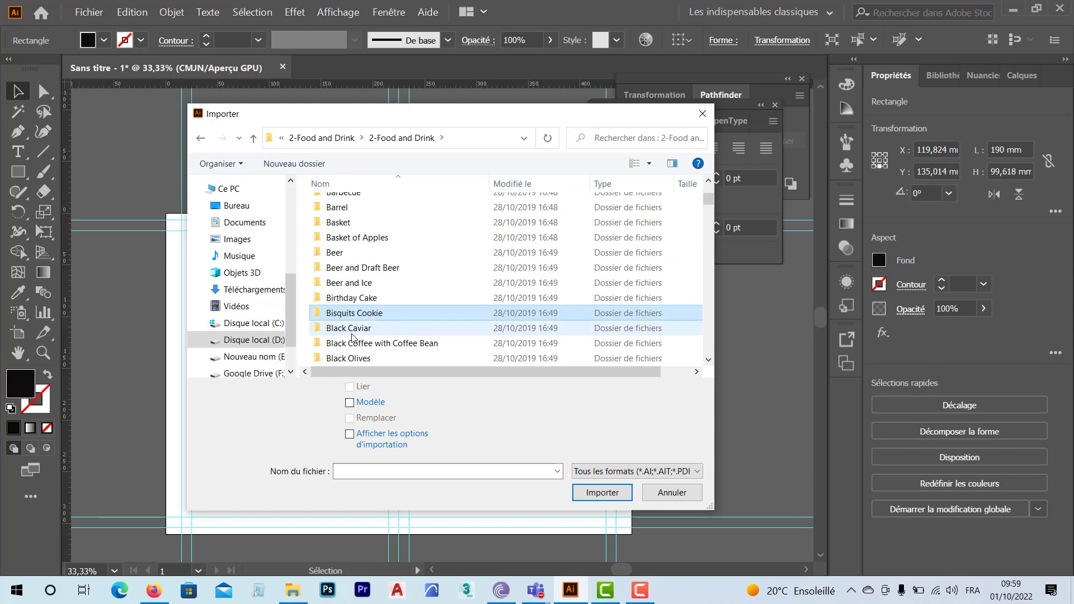
click(352, 330)
double_click(352, 331)
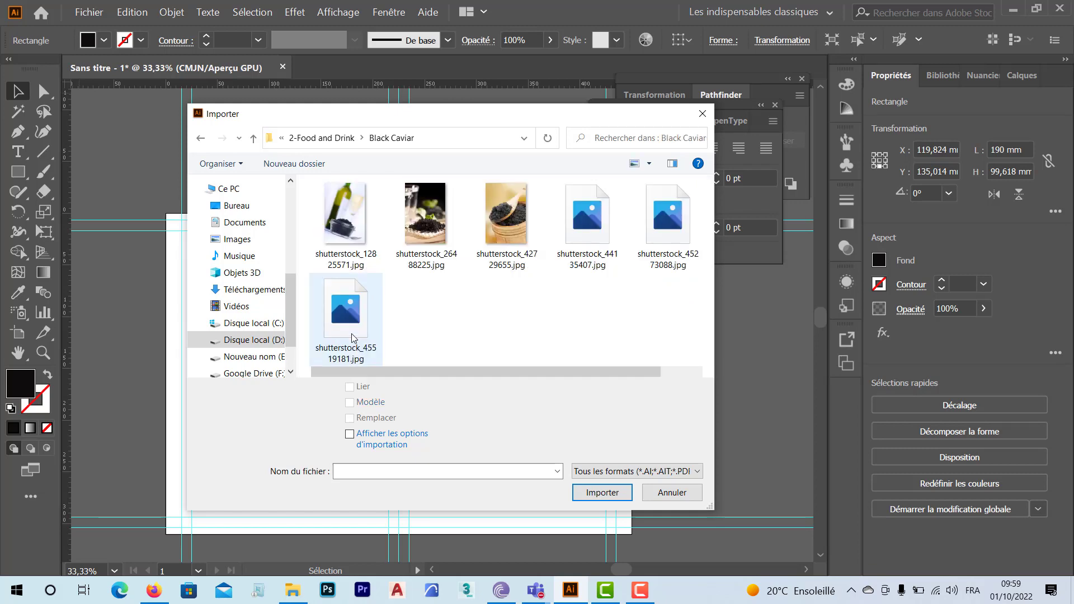
key(BackSpace)
scroll(351, 334, down, 1)
click(352, 317)
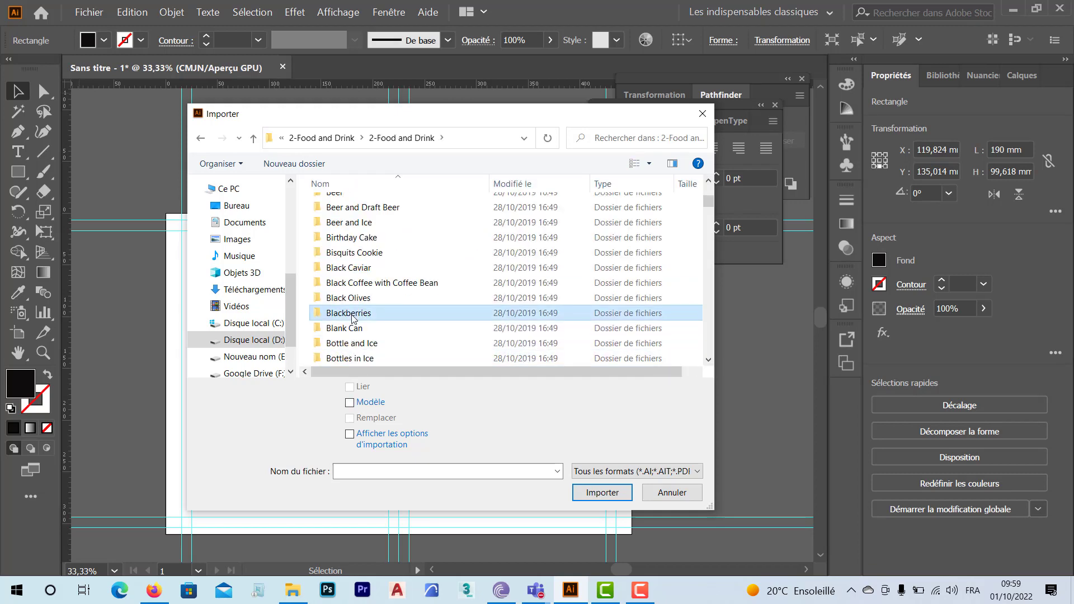
double_click(352, 317)
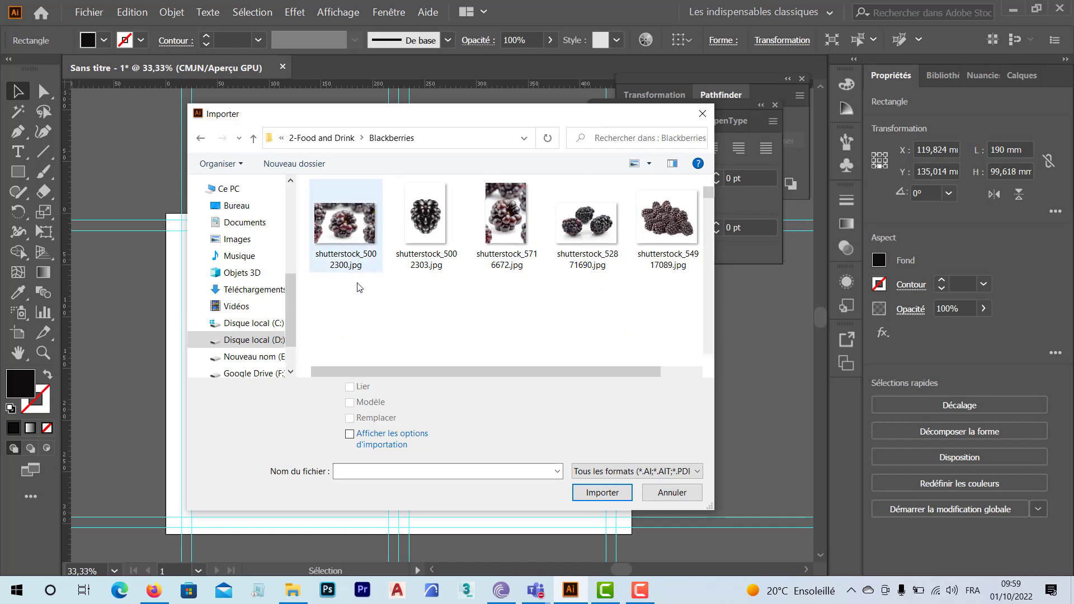
key(BackSpace)
double_click(355, 316)
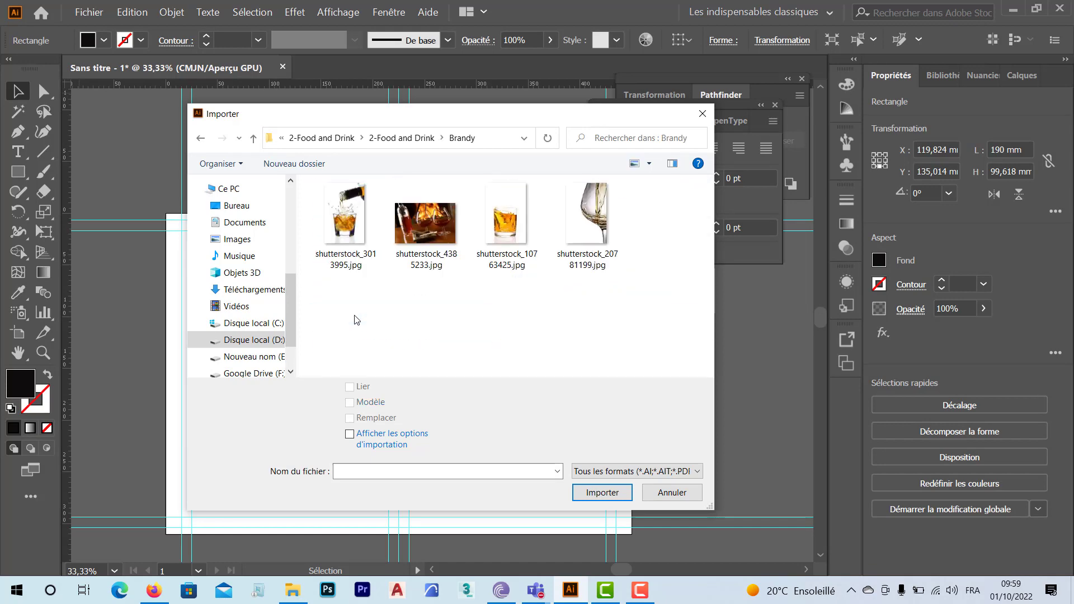
key(BackSpace)
scroll(356, 319, down, 3)
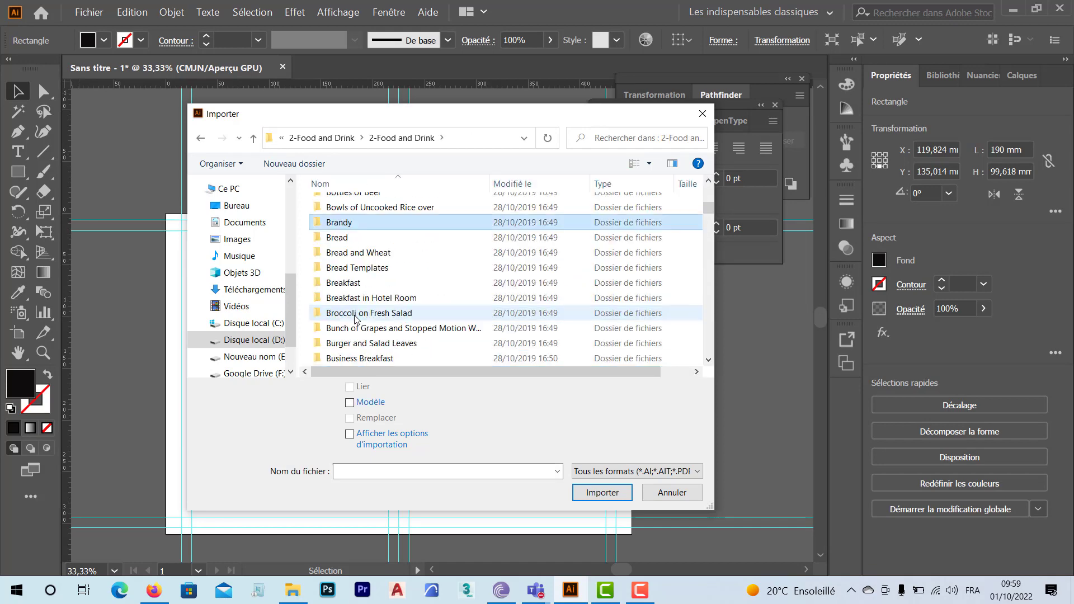
click(356, 313)
double_click(356, 315)
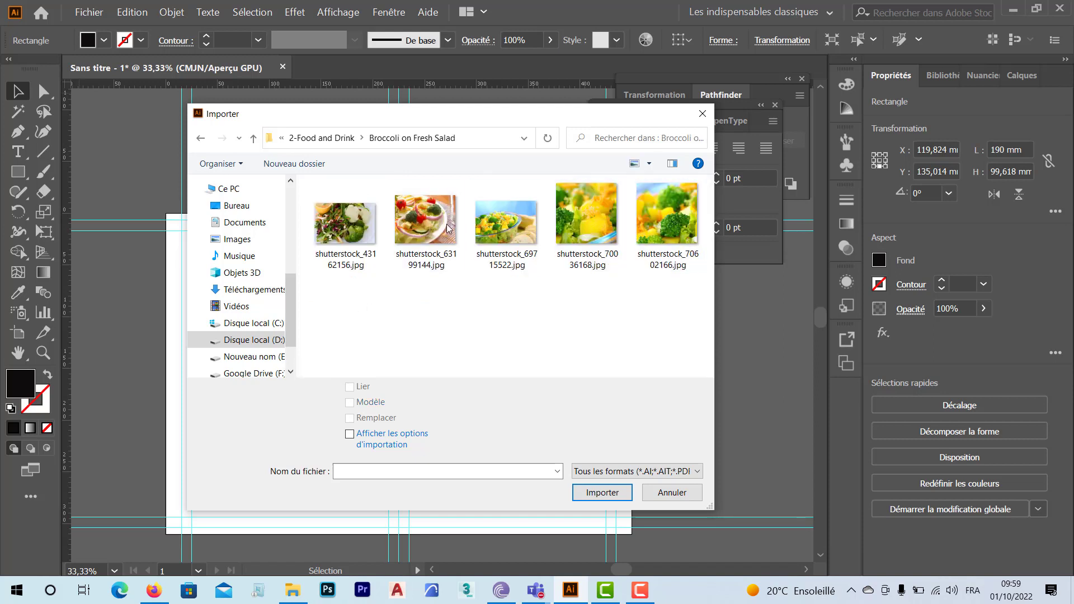
click(349, 232)
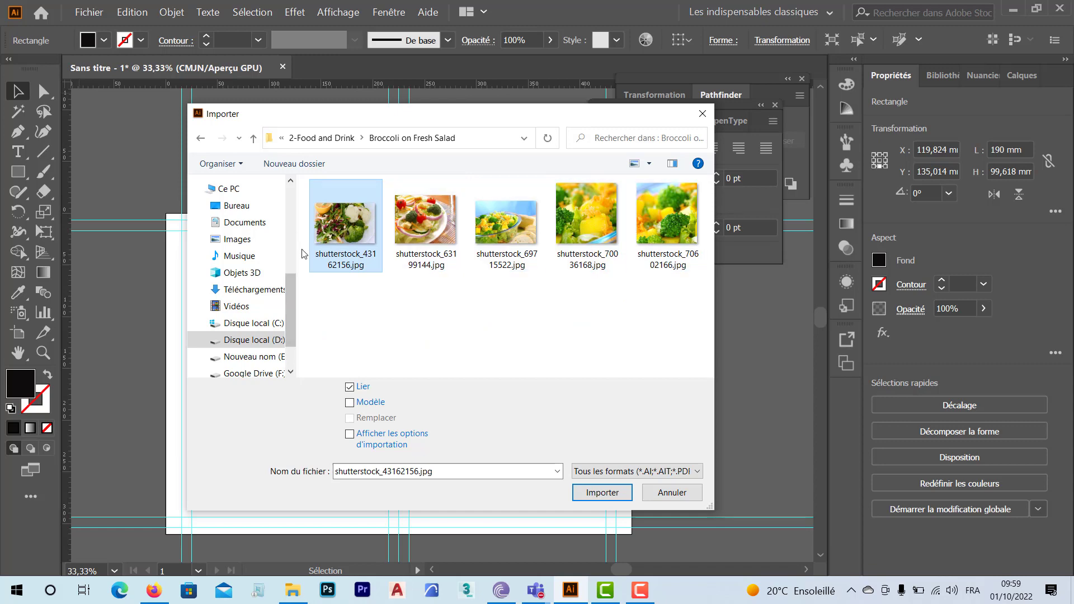
- Place shutterstock_56589949.jpg from the A Set of Variety Sushi folder on the page as a linked image
key(alt+Up)
scroll(334, 282, up, 4)
scroll(334, 282, up, 1)
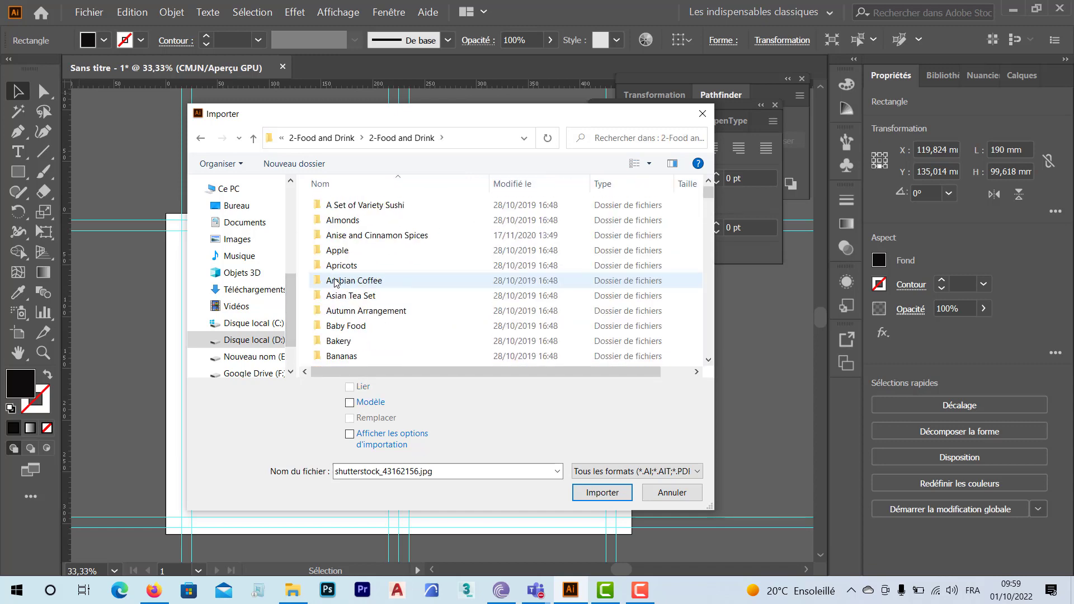
click(352, 210)
double_click(352, 210)
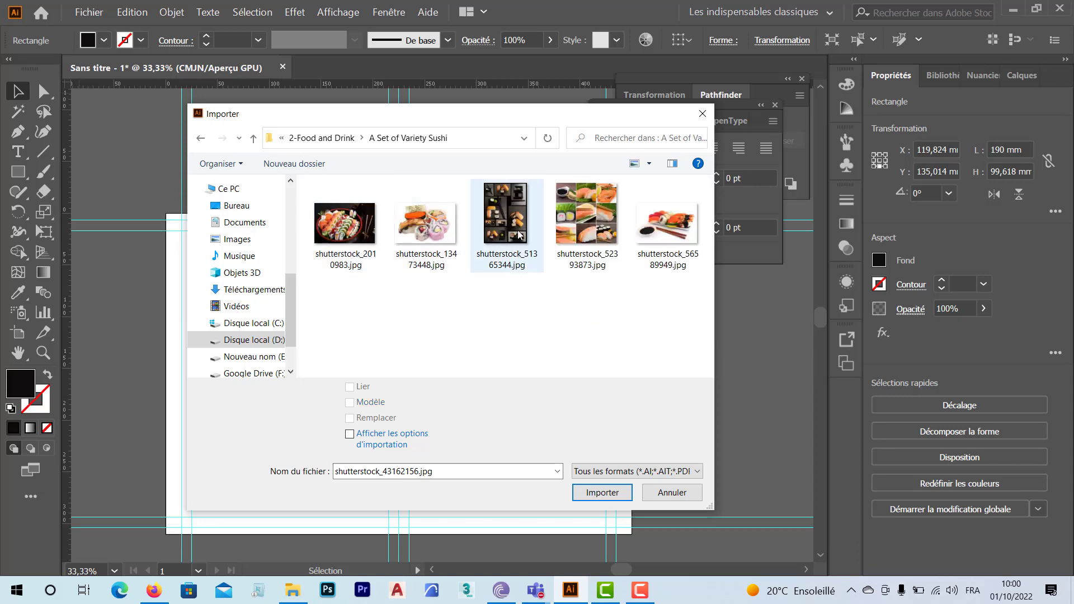
click(674, 232)
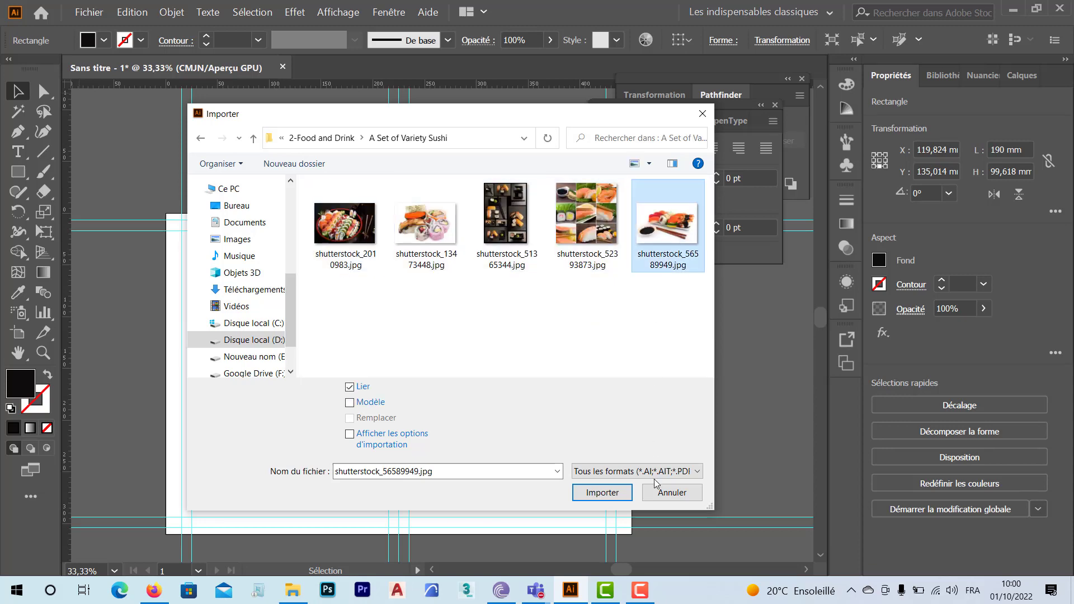
click(610, 497)
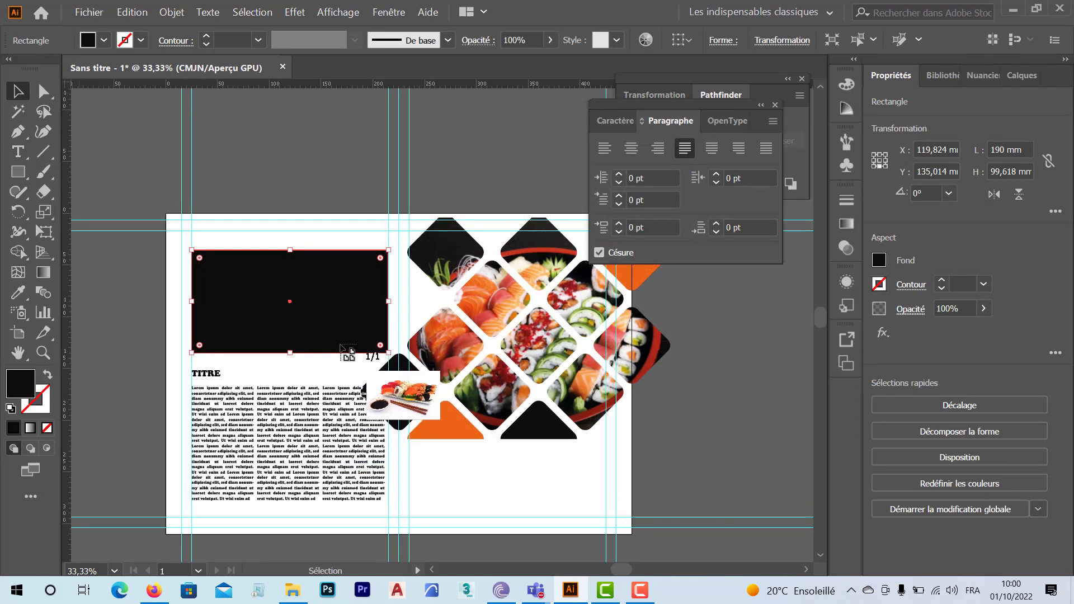
click(238, 214)
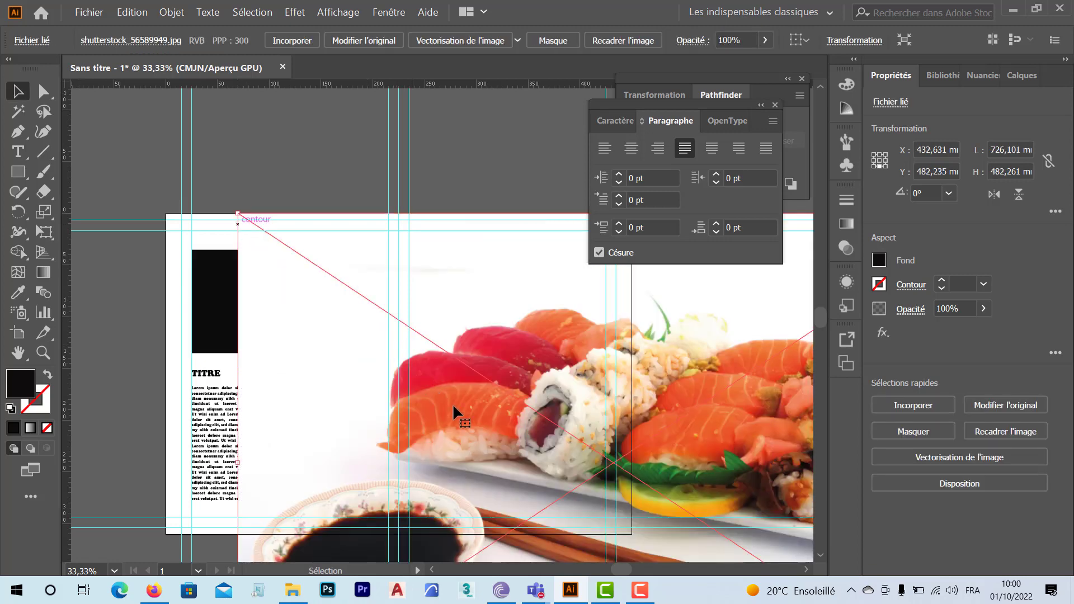
- Scale the placed sushi photo to about 247 × 164 mm over the black rectangle and send it to the back
drag(493, 444, 386, 386)
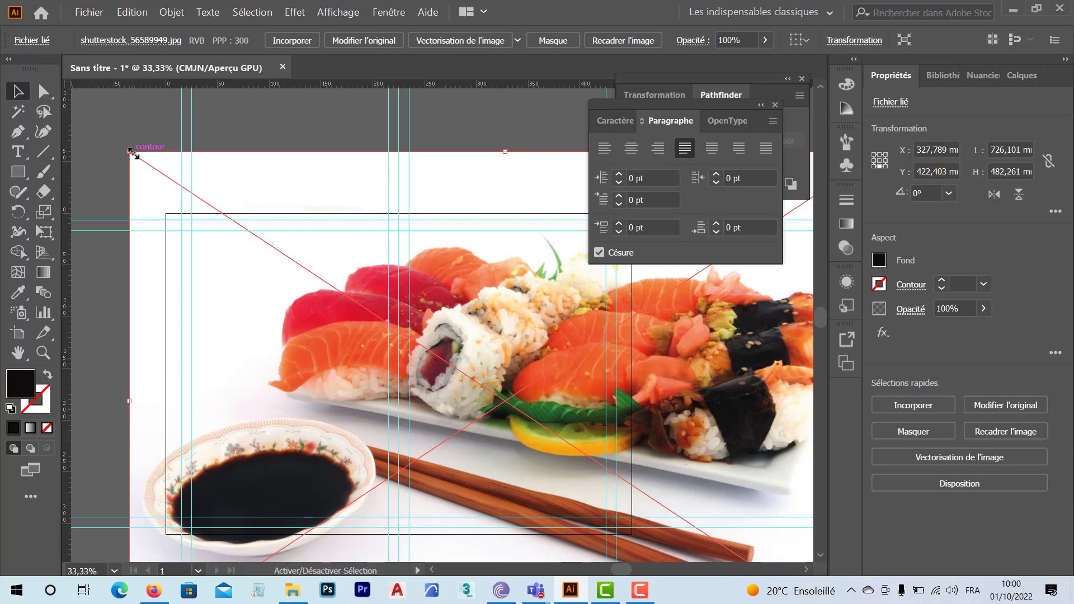
drag(133, 153, 264, 347)
right_click(283, 324)
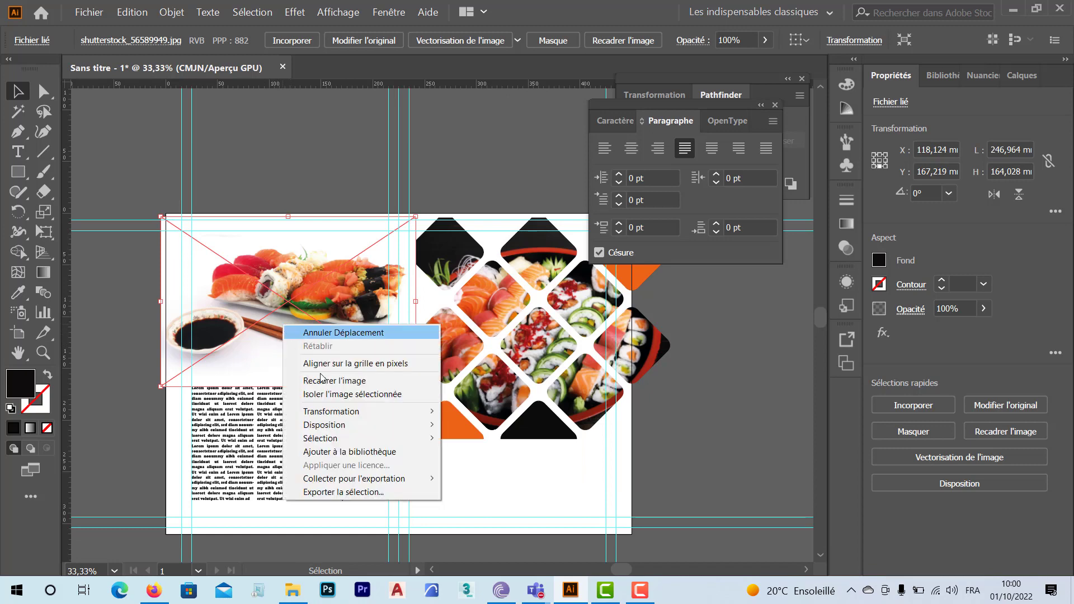
mouse_move(408, 424)
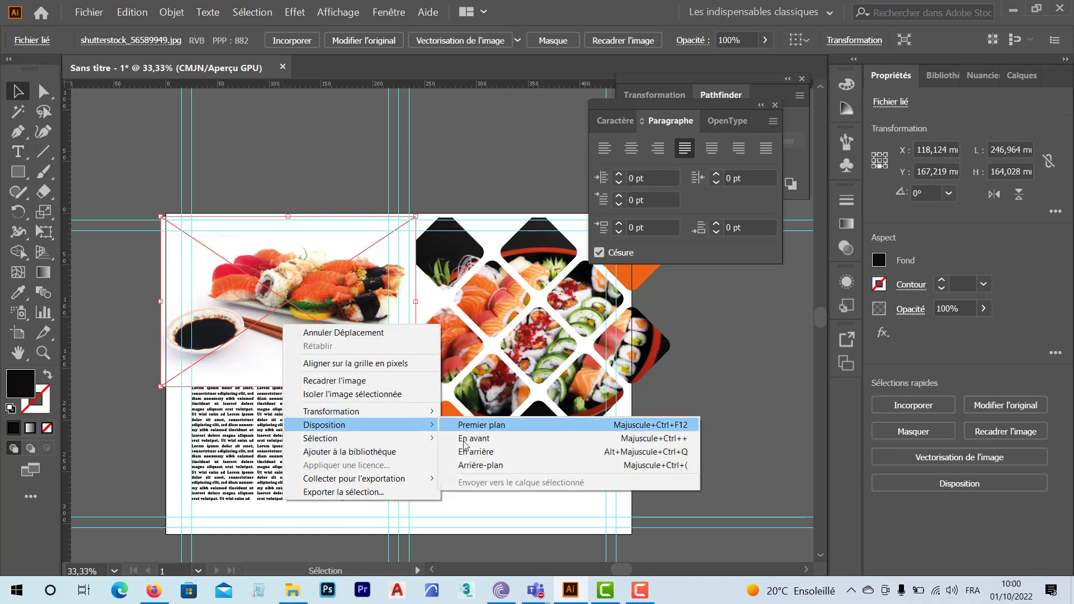
click(476, 465)
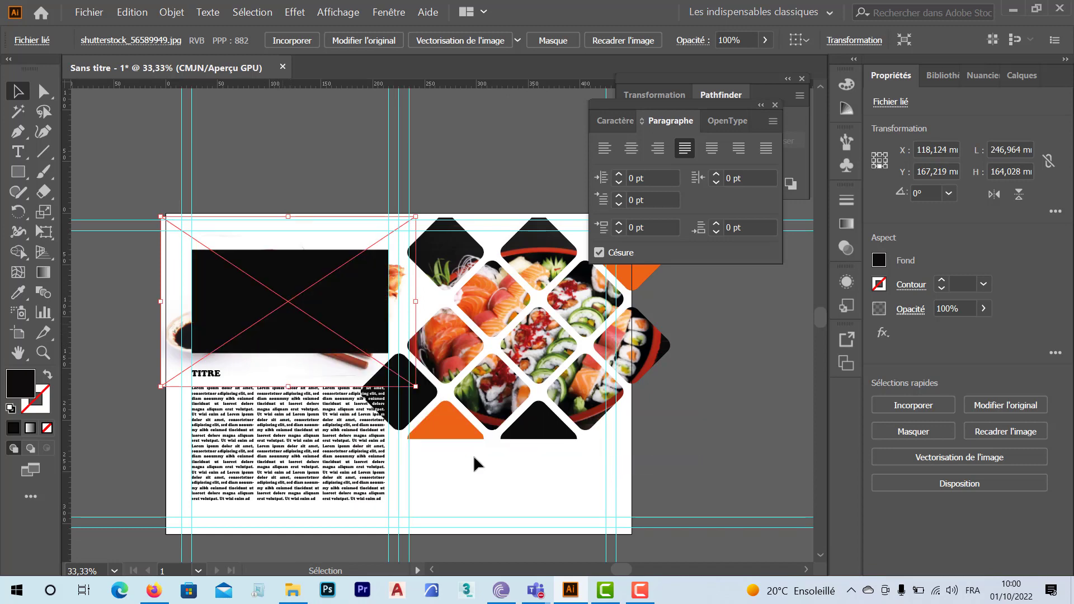
click(287, 364)
click(285, 337)
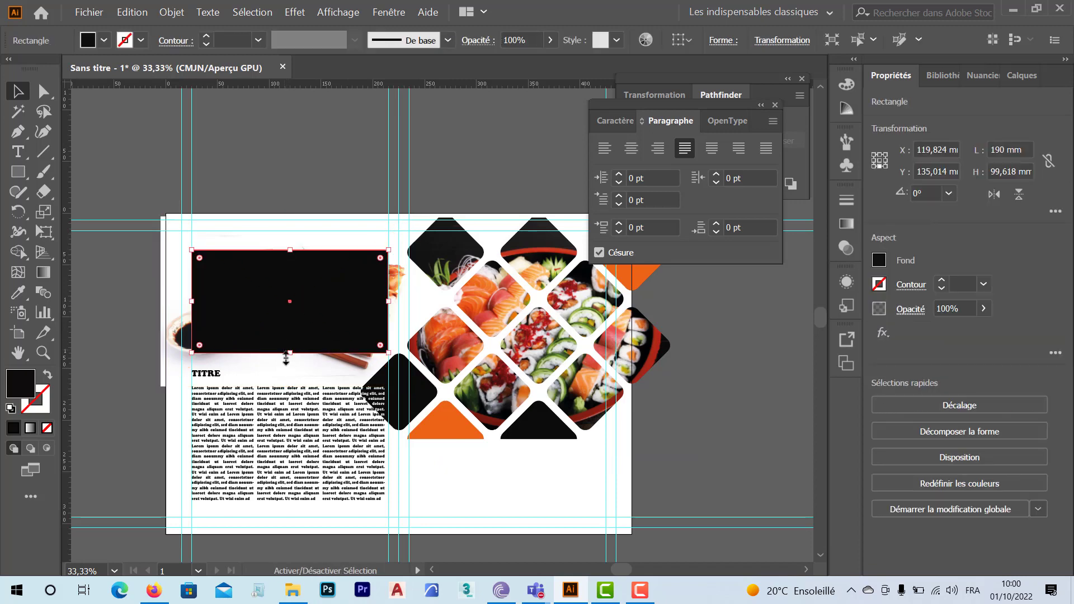
shift+click(284, 374)
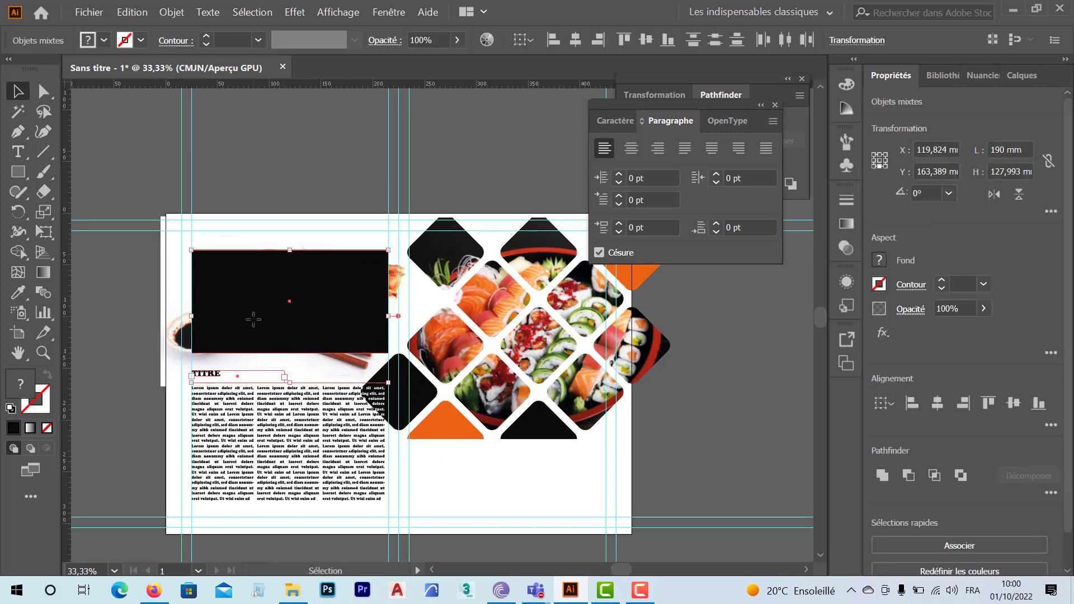
shift+click(186, 307)
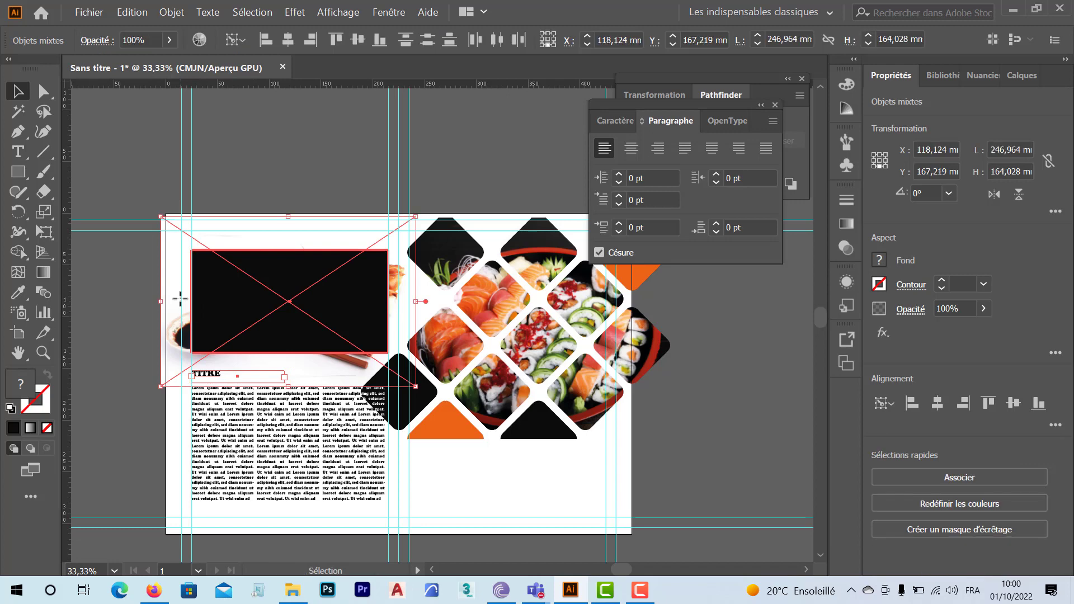
right_click(181, 300)
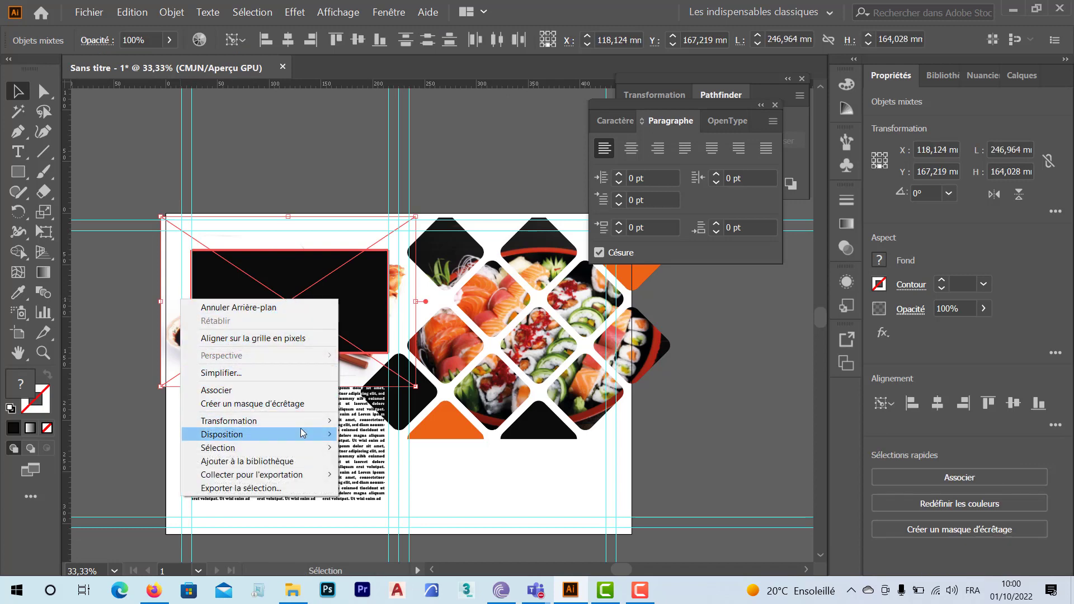
click(307, 404)
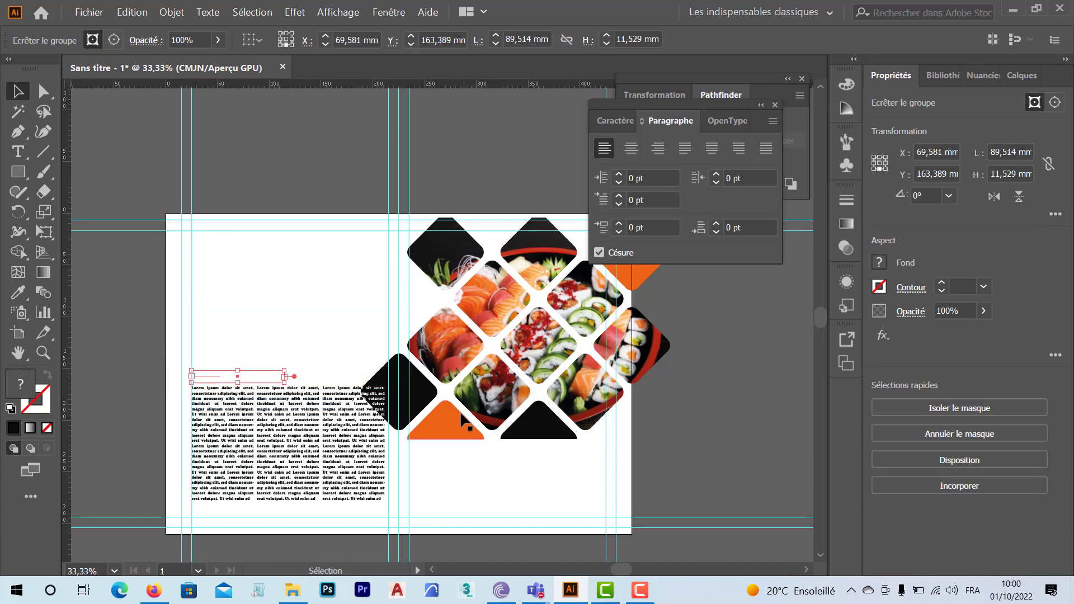
key(ctrl+z)
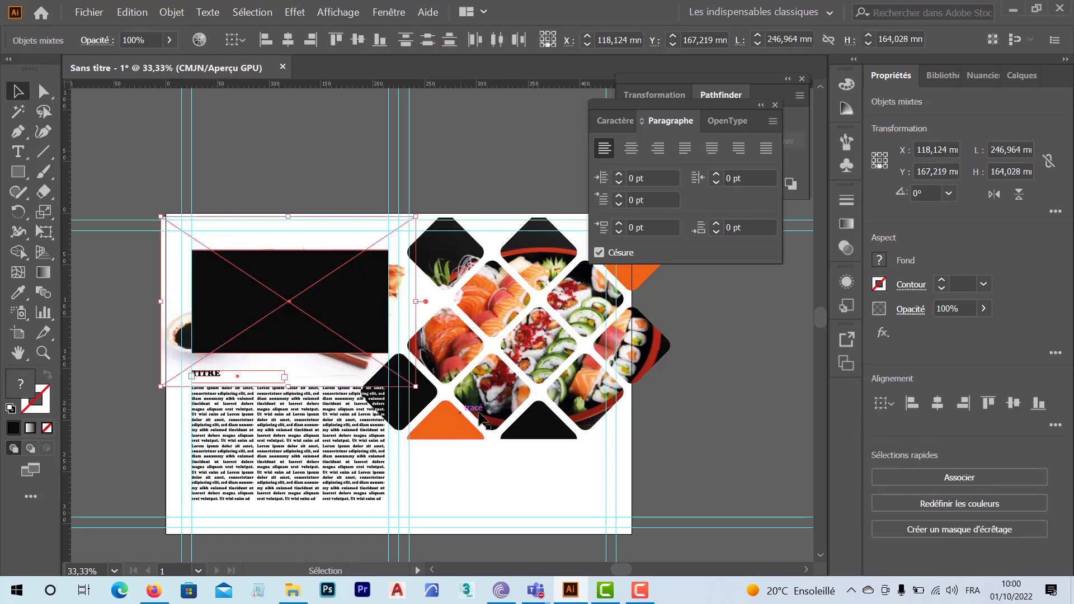
- Clip the large sushi photo to the black rectangle above the title with a clipping mask, then deselect it
click(700, 434)
click(215, 329)
shift+click(176, 330)
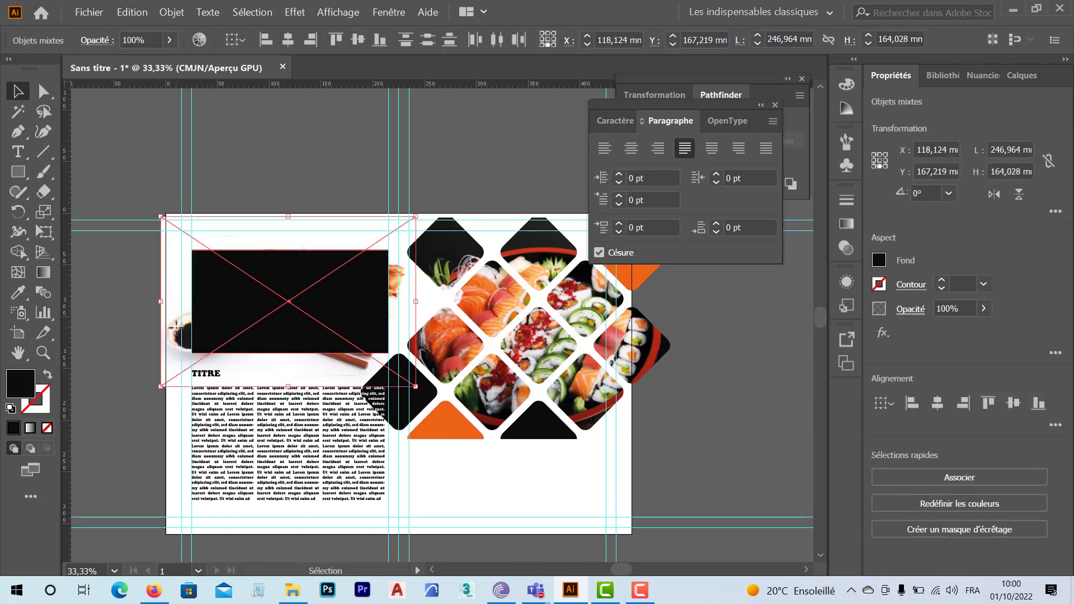
right_click(177, 330)
click(274, 433)
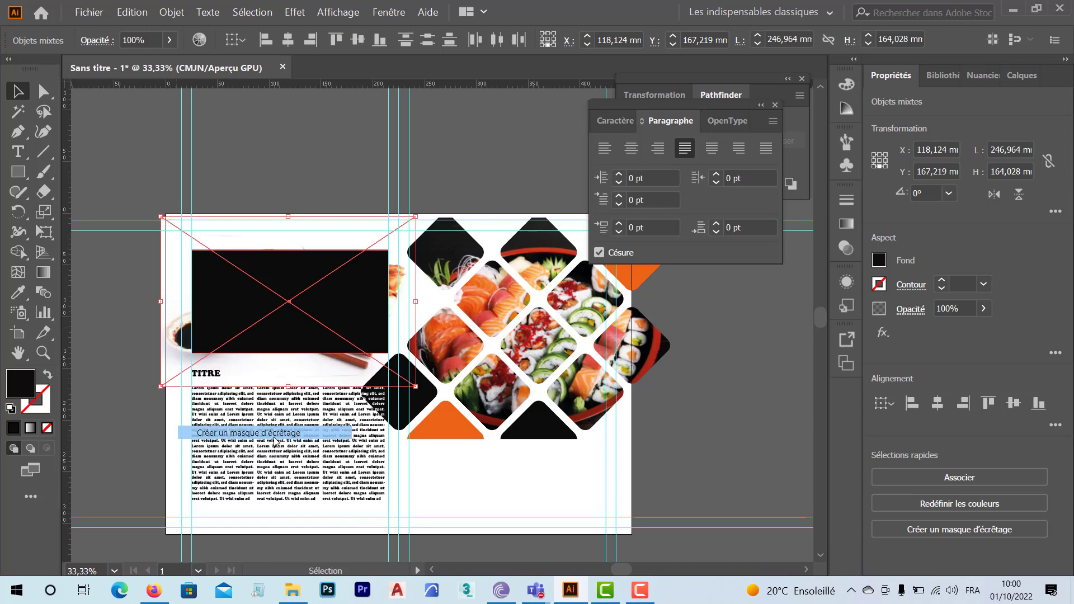
click(720, 411)
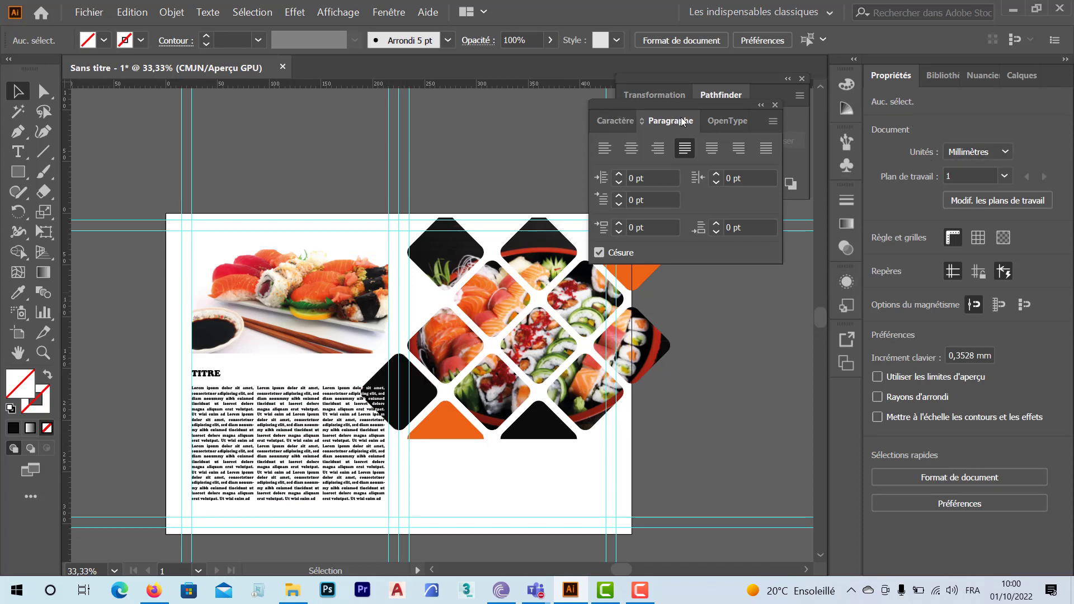
- Toggle the cut-marks and recto layers off and on to check their contents, and make the verso layer active
click(1028, 78)
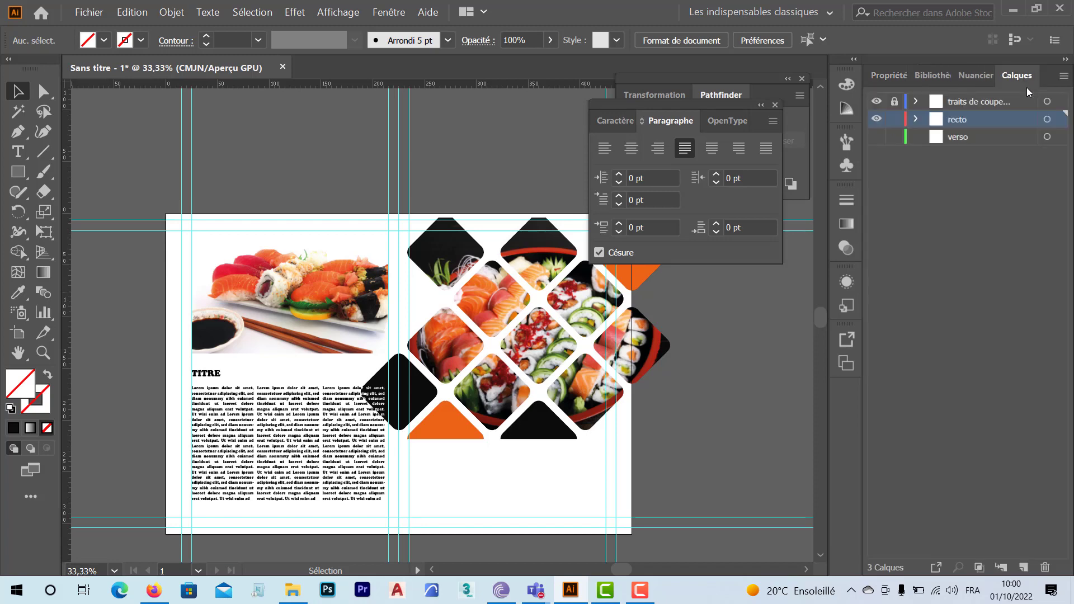
click(876, 102)
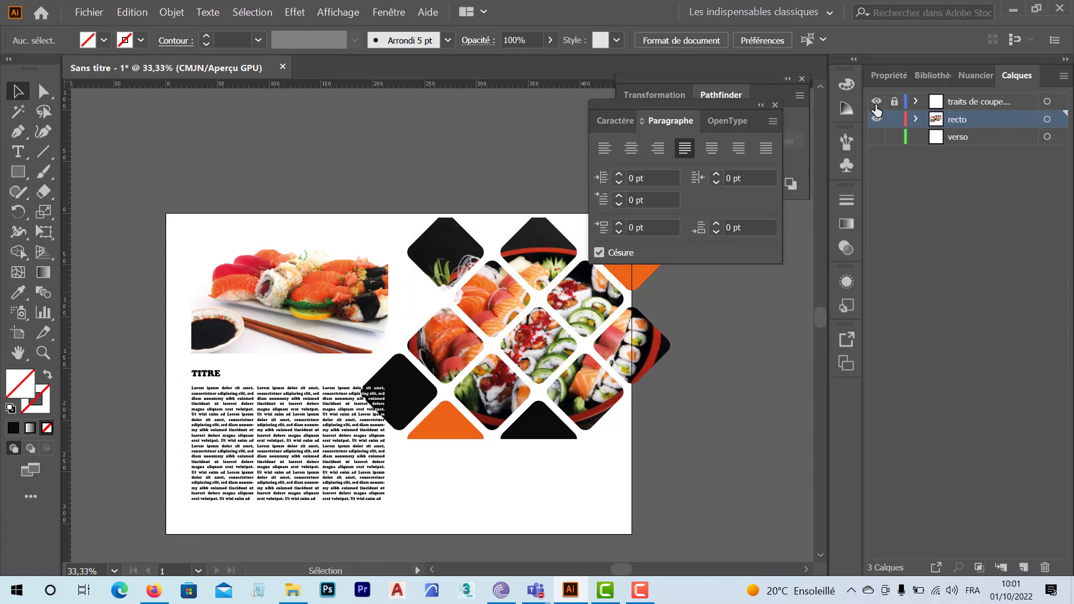
click(876, 104)
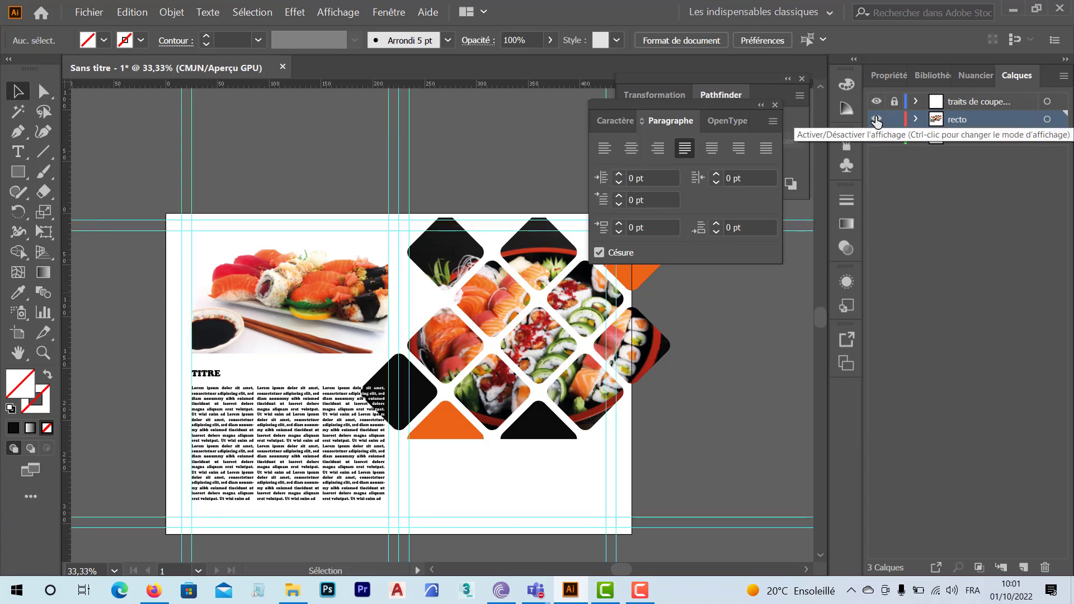
click(876, 120)
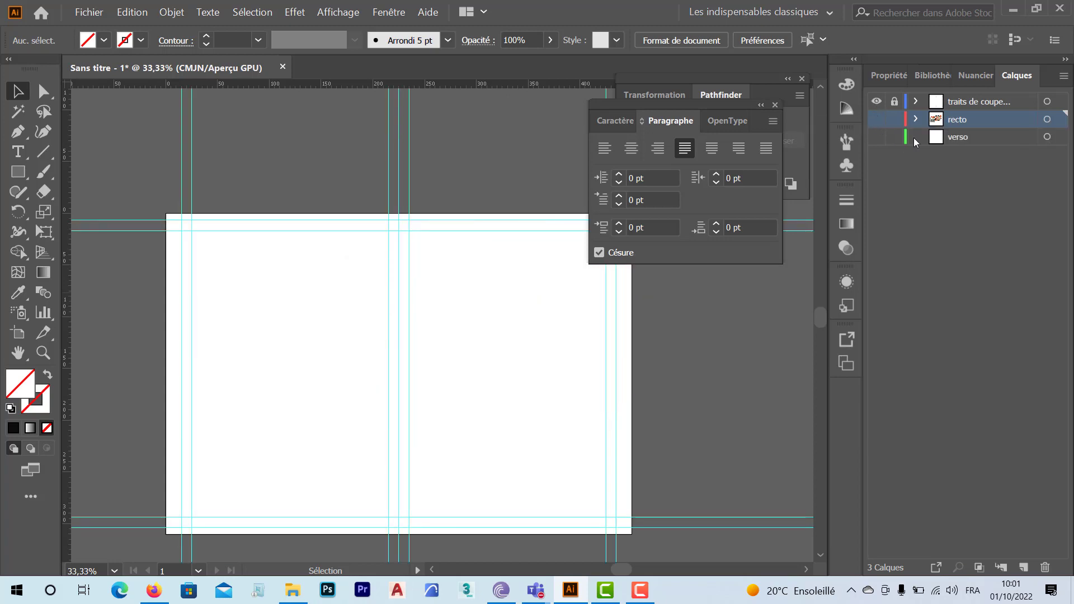
click(941, 136)
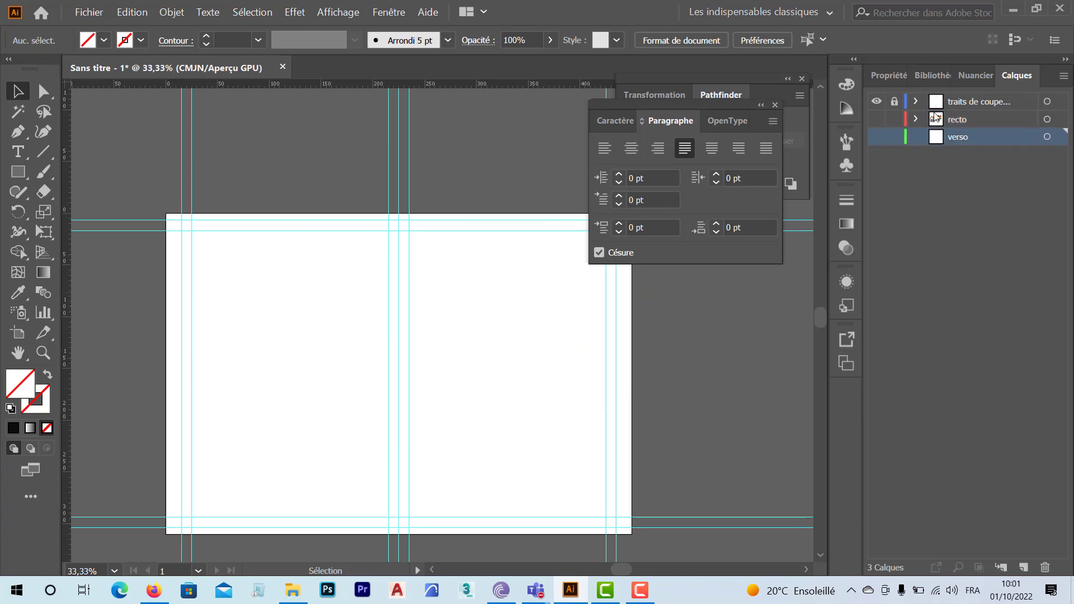
click(877, 119)
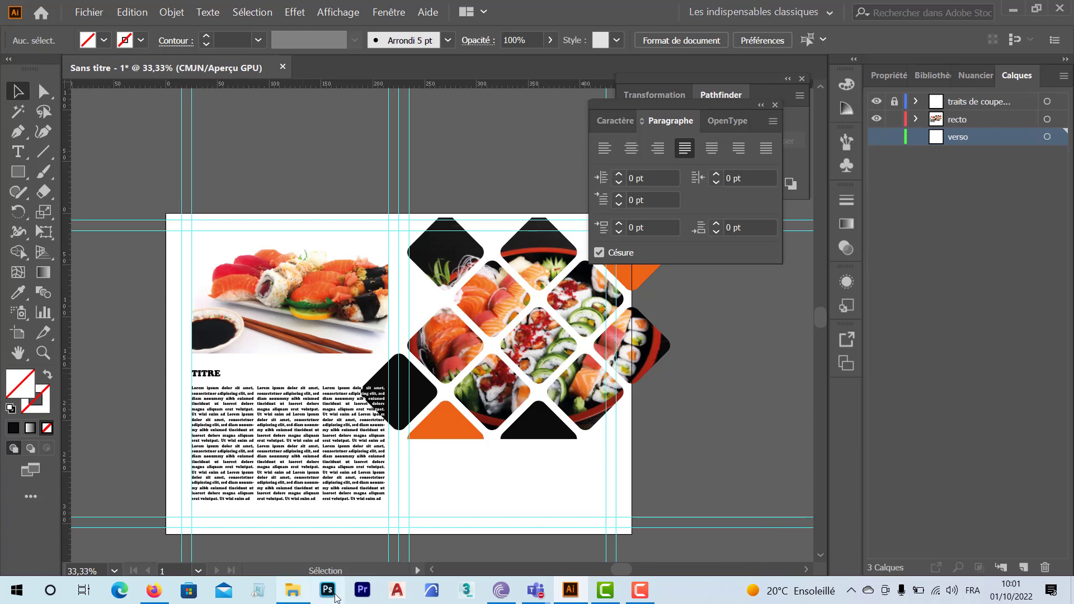
- Switch to the Firefox window with the "page magazine" image search
mouse_move(156, 596)
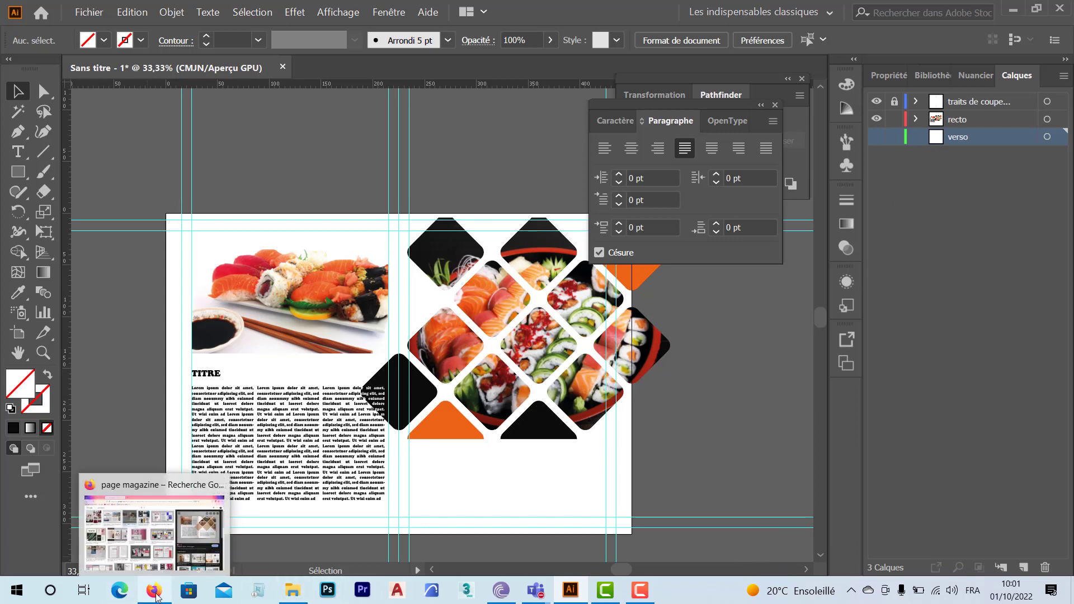